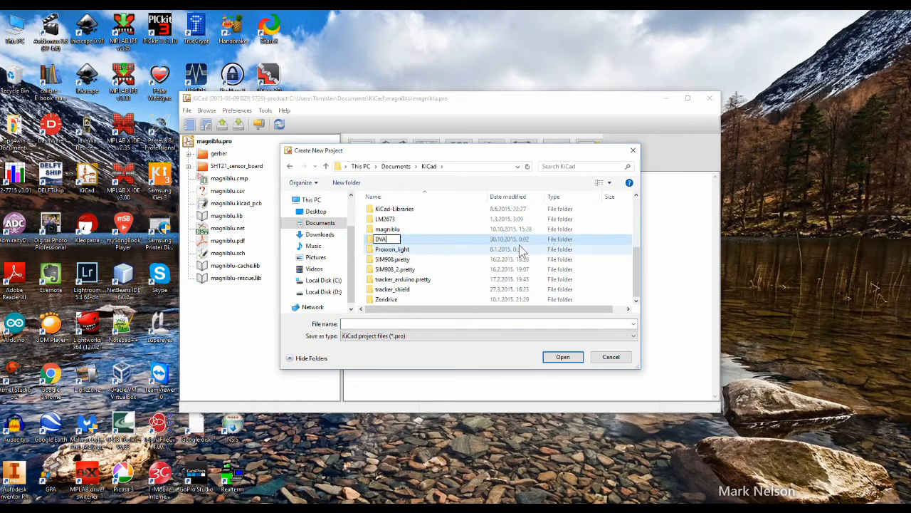
- Save the new project as DVA inside a new DVA folder and create its schematic in the schematic editor
key(Return)
key(Return)
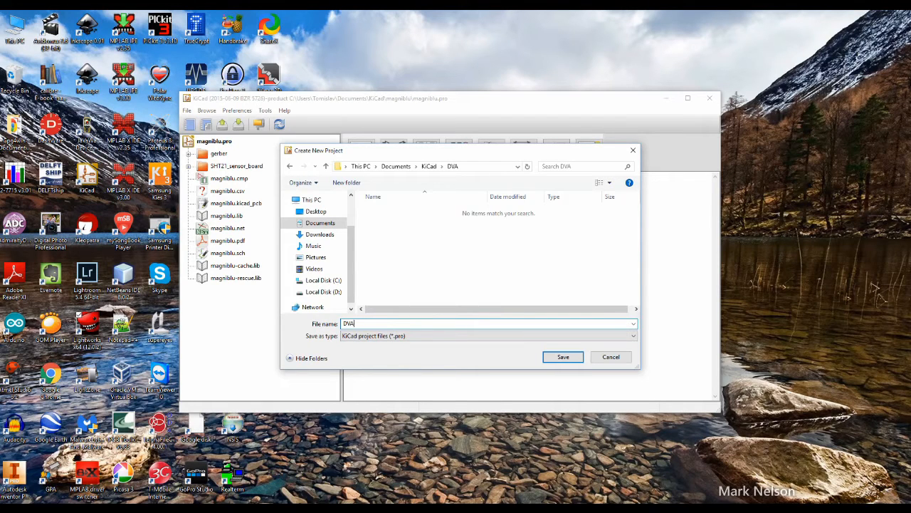
key(Return)
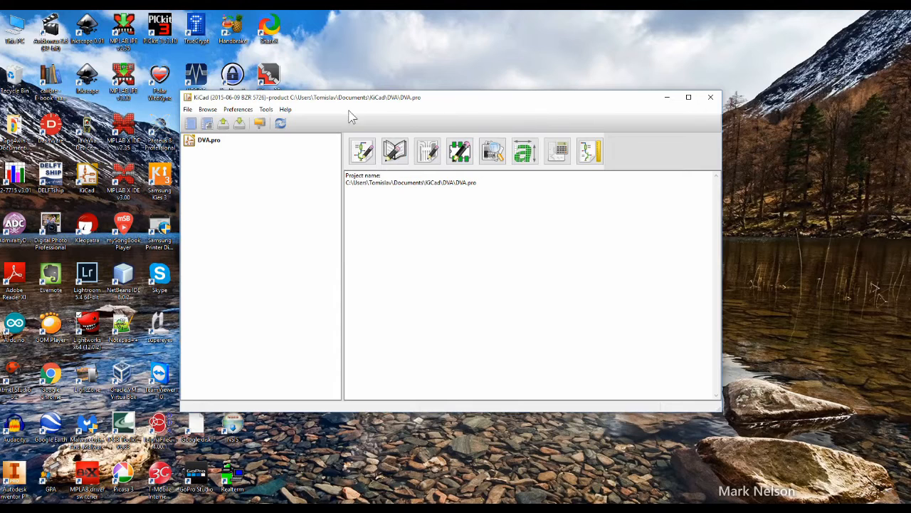
click(363, 152)
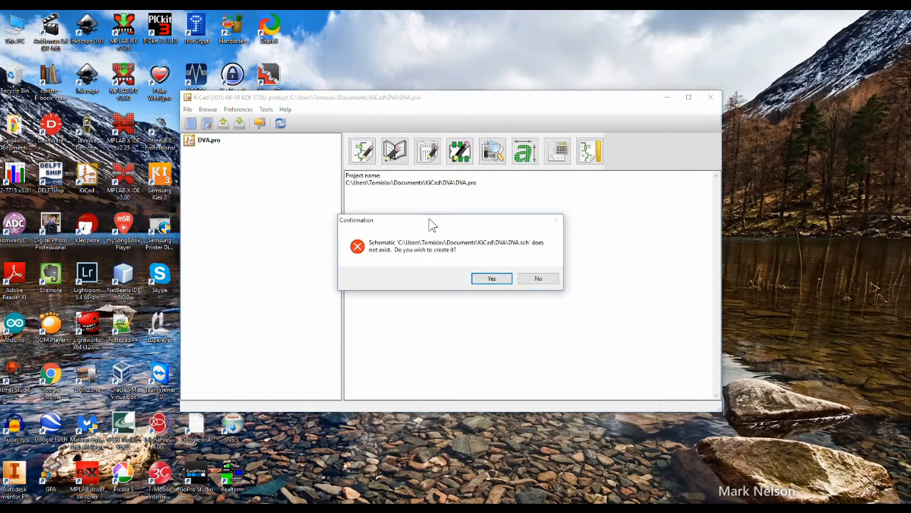
click(486, 279)
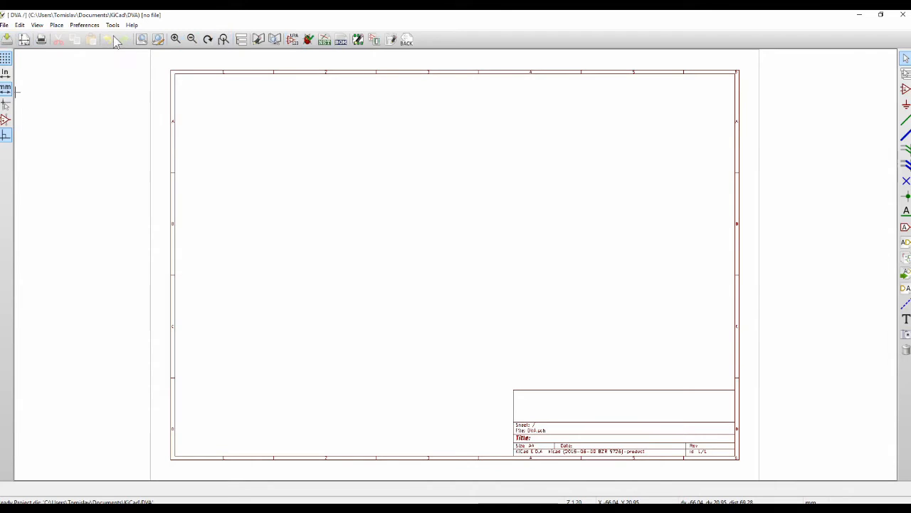
- Set the schematic page to portrait orientation and give it the title DVA
click(24, 39)
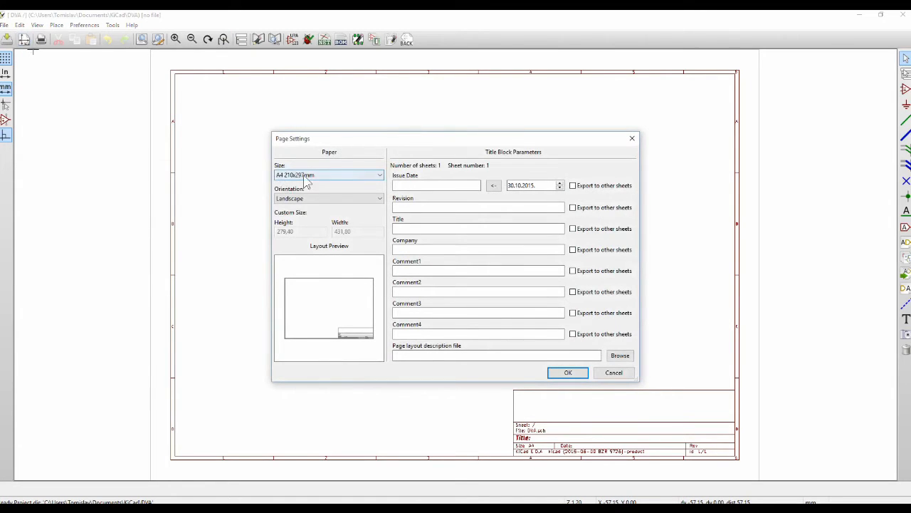
click(375, 200)
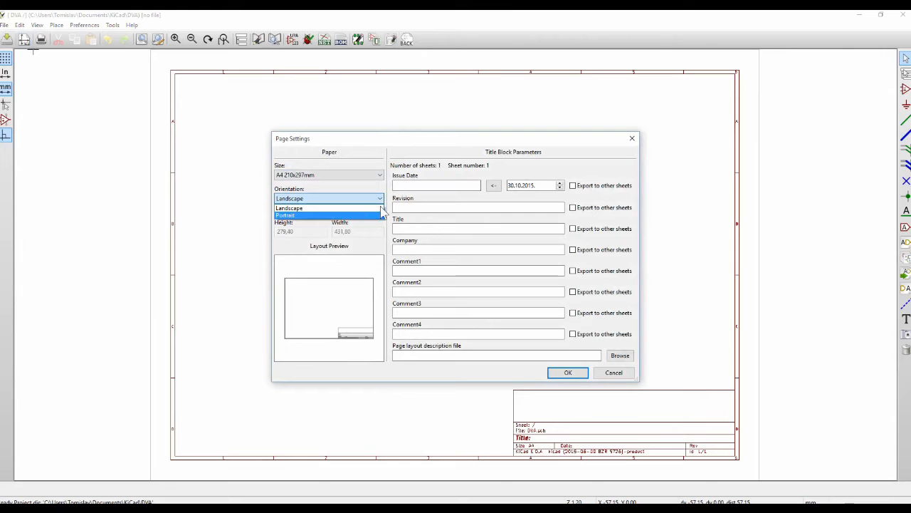
click(416, 186)
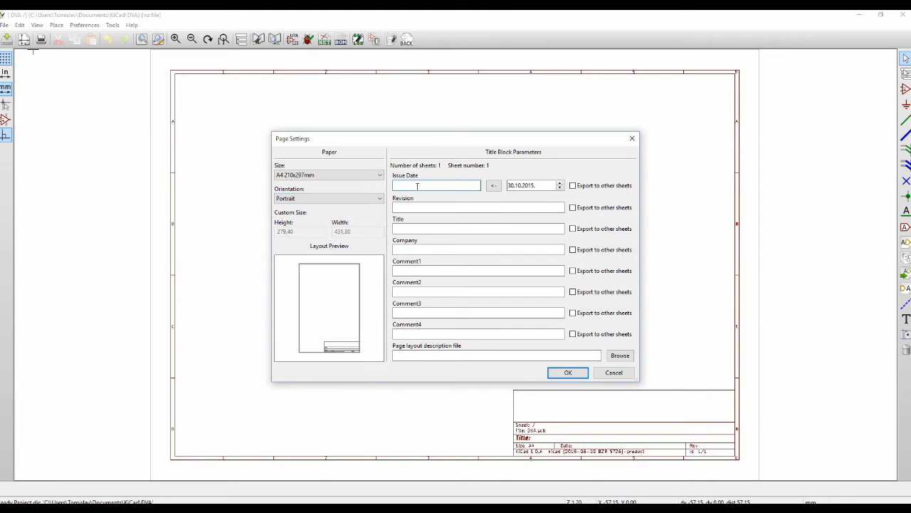
click(448, 229)
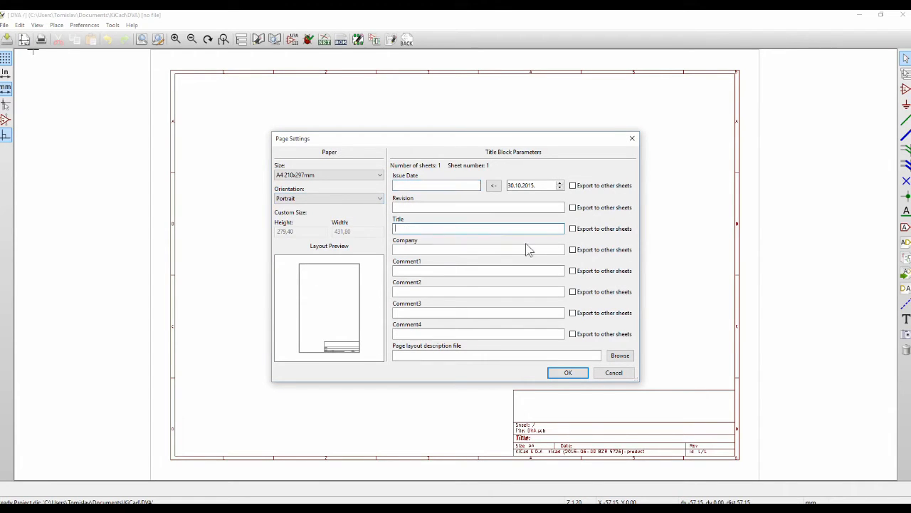
text(DVA)
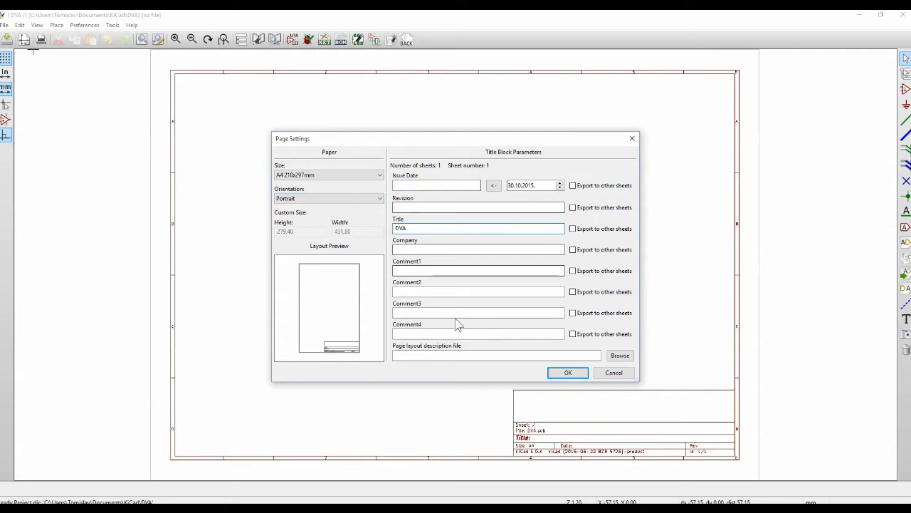
click(561, 372)
scroll(392, 154, down, 2)
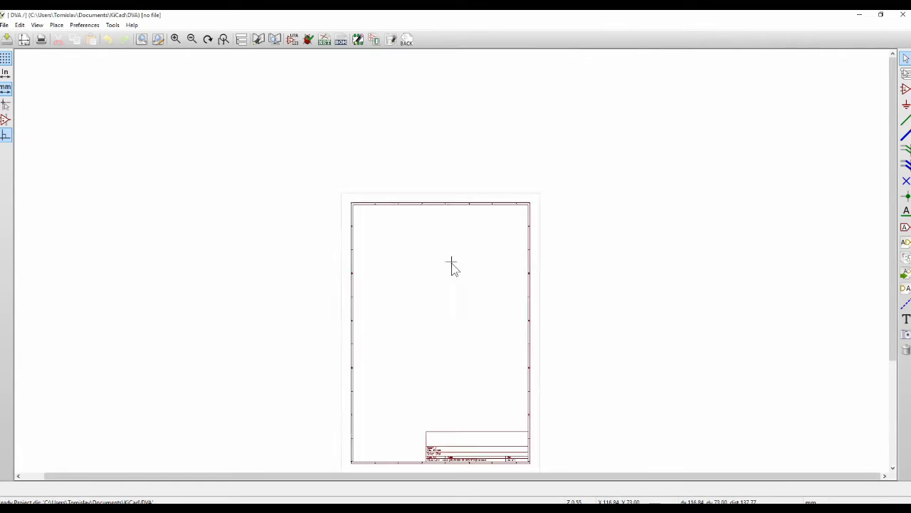
scroll(451, 257, up, 2)
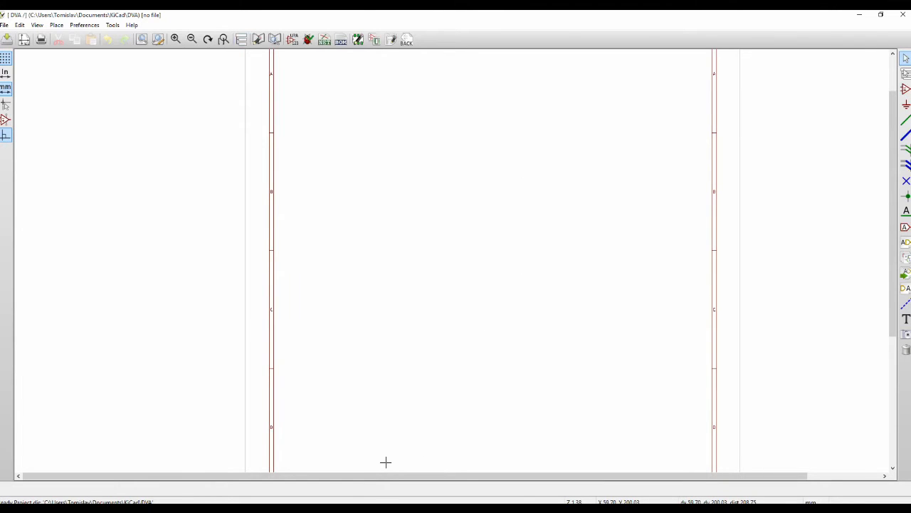
- Start adding a component and choose the VCC symbol from the power library
key(alt+Tab)
scroll(889, 242, up, 3)
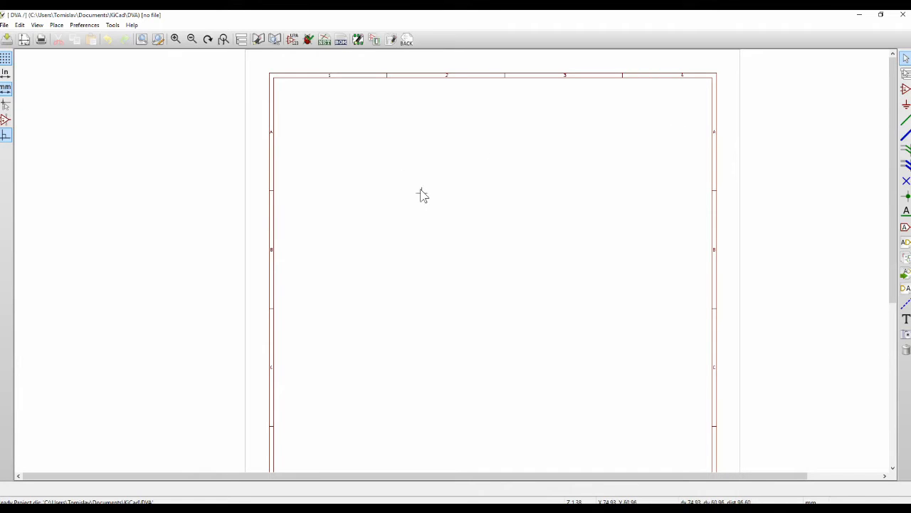
key(a)
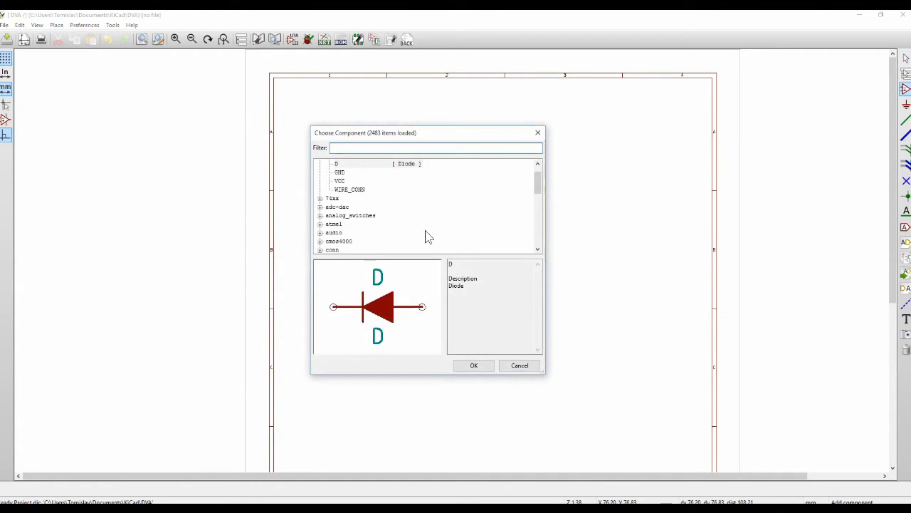
scroll(347, 200, up, 1)
scroll(352, 196, down, 3)
scroll(356, 203, up, 3)
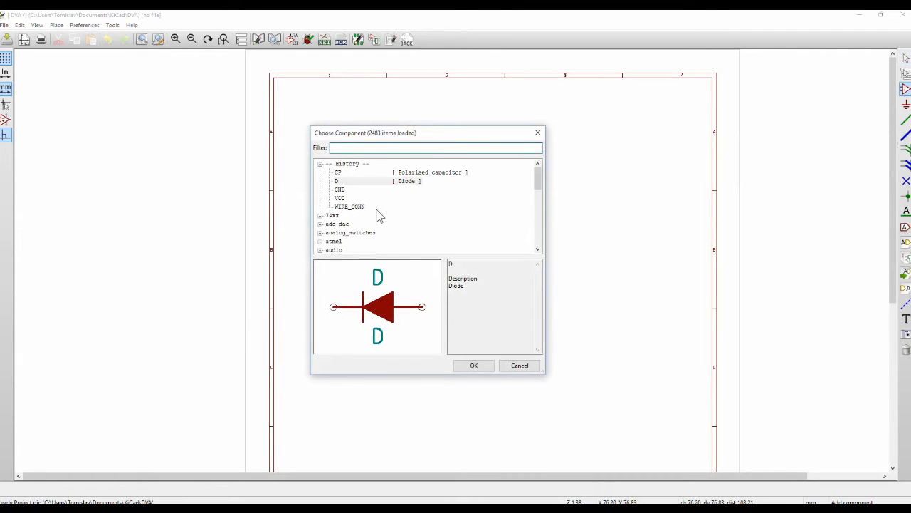
scroll(370, 225, down, 1)
scroll(368, 220, up, 1)
scroll(363, 210, down, 10)
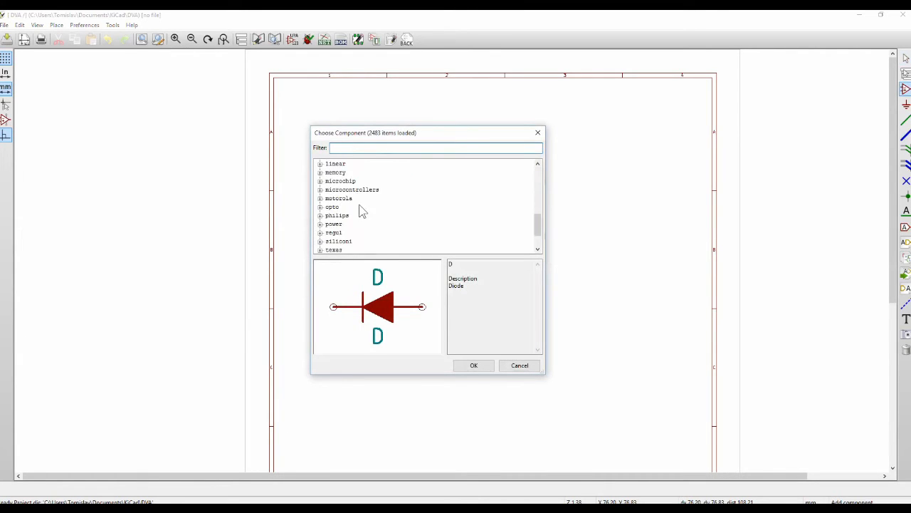
click(320, 189)
scroll(367, 191, down, 4)
scroll(368, 197, down, 10)
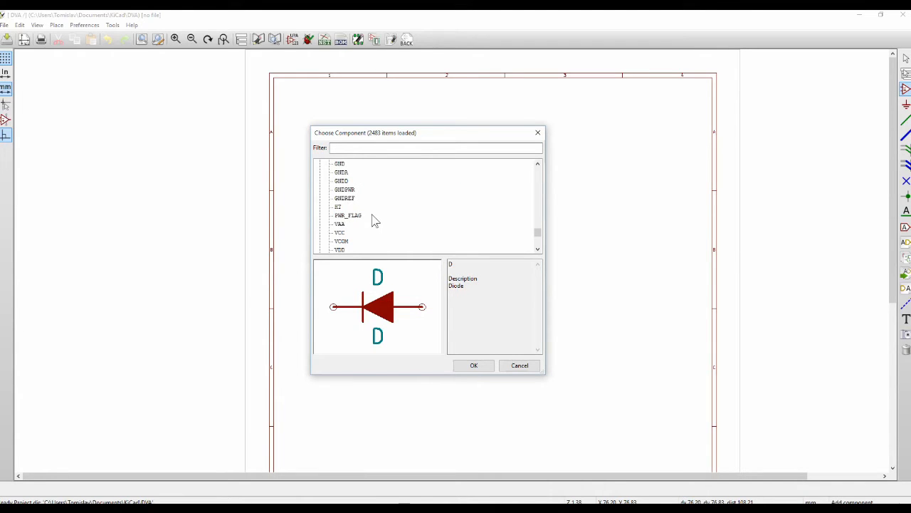
scroll(372, 220, down, 1)
scroll(369, 208, down, 1)
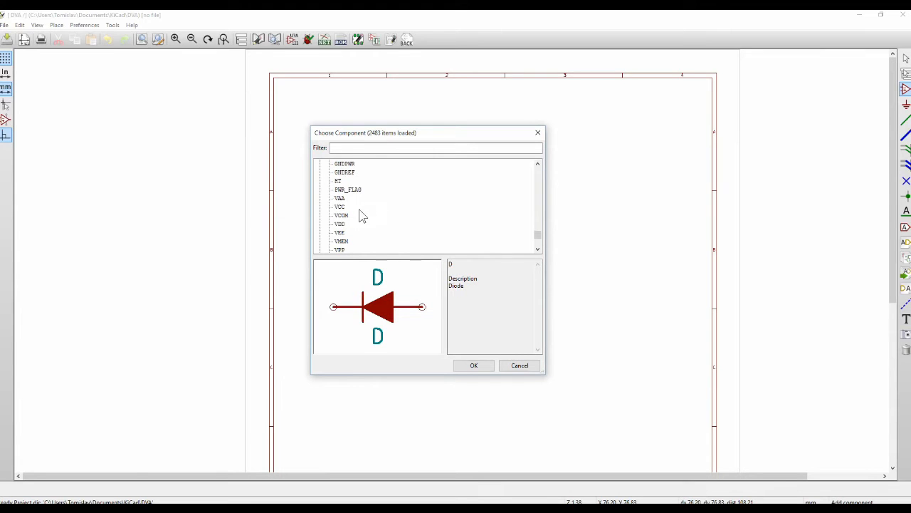
click(340, 209)
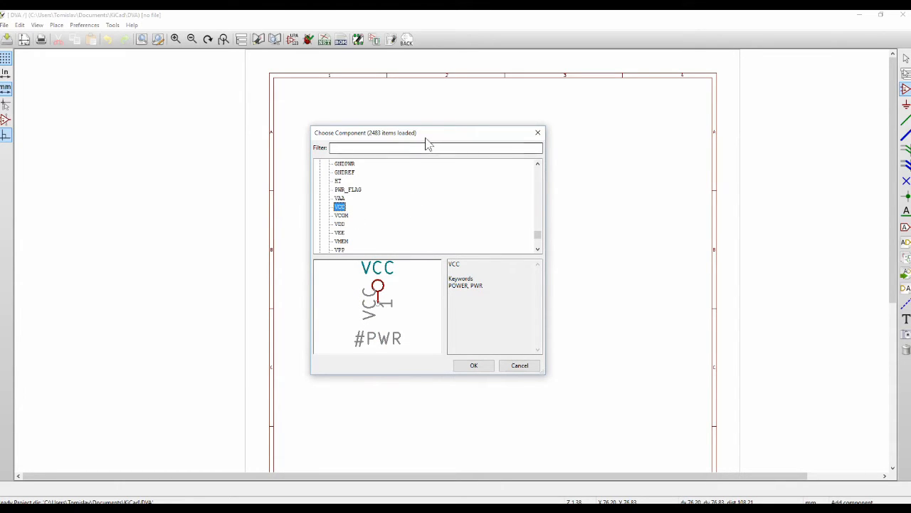
drag(426, 140, 467, 171)
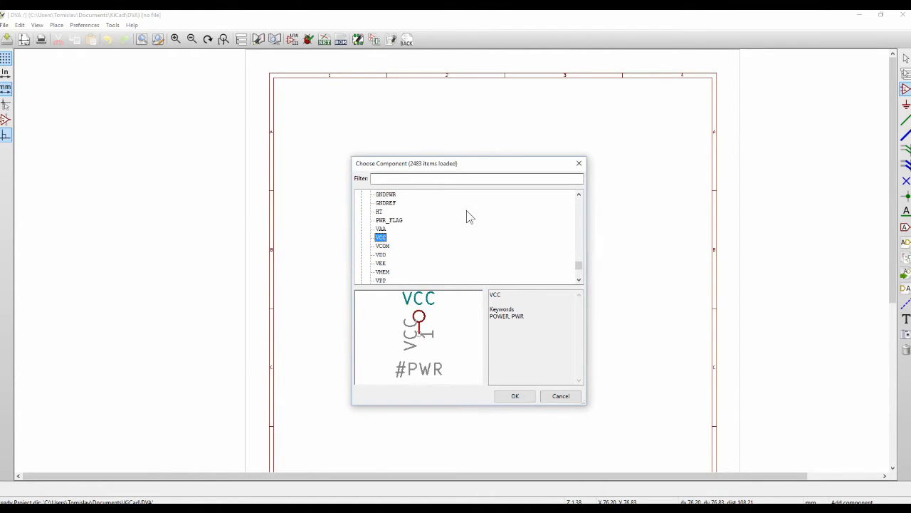
click(514, 395)
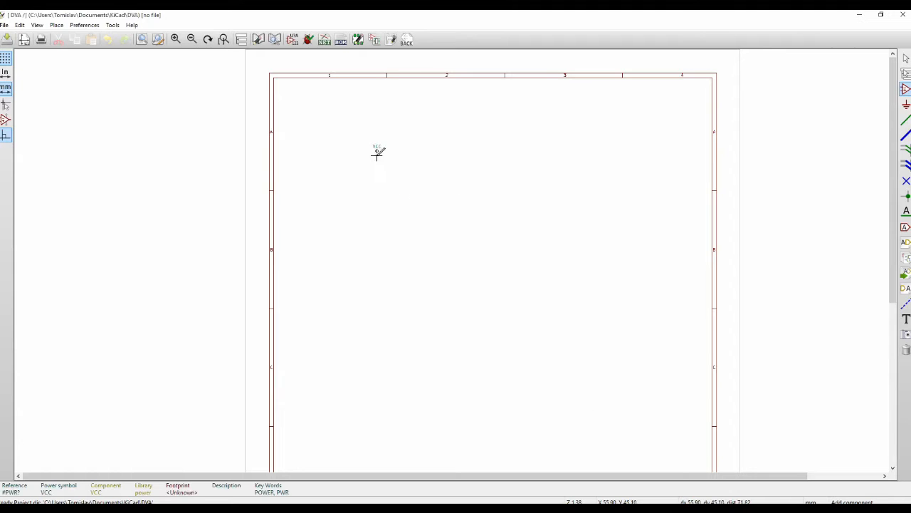
- Place the VCC power symbol in the upper-left area of the sheet, within row A
scroll(398, 203, up, 3)
scroll(345, 233, down, 2)
scroll(461, 220, up, 1)
click(445, 202)
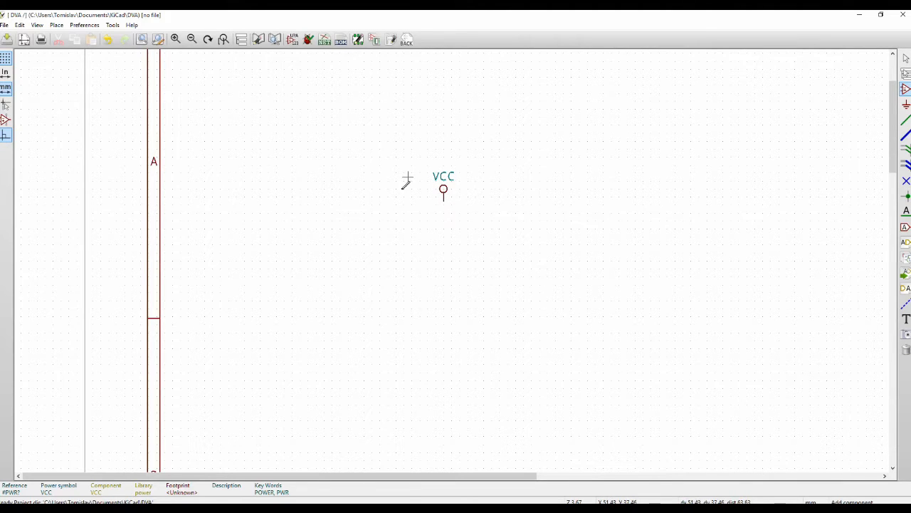
- Add the GND symbol from the power library directly below the VCC symbol and end component placement
click(444, 251)
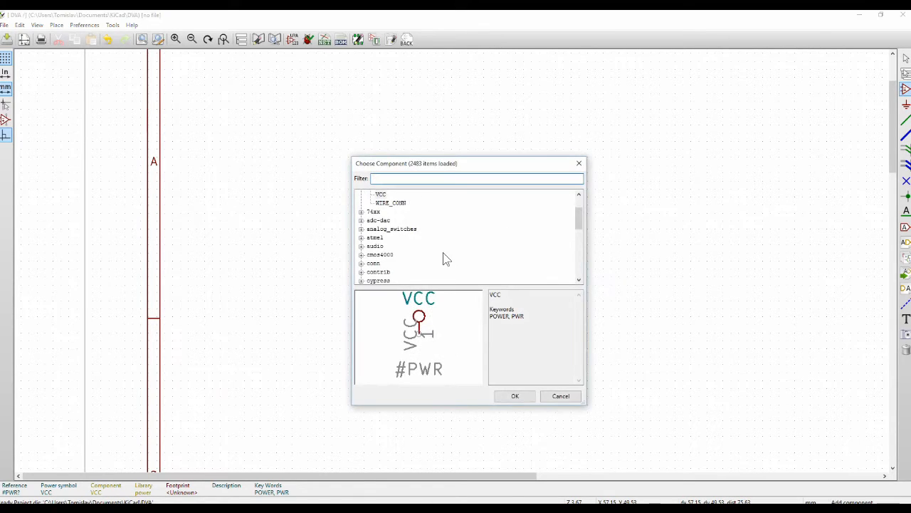
drag(580, 221, 579, 268)
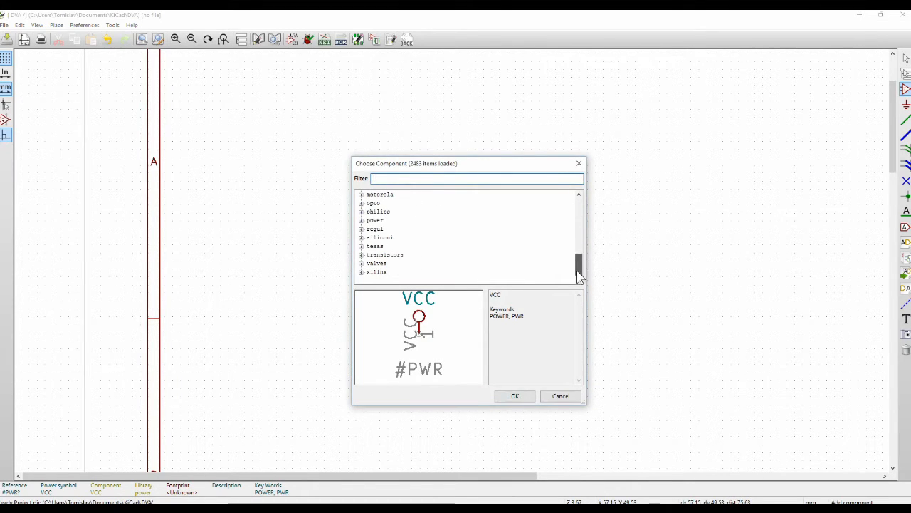
click(359, 221)
scroll(406, 244, down, 10)
scroll(406, 253, down, 1)
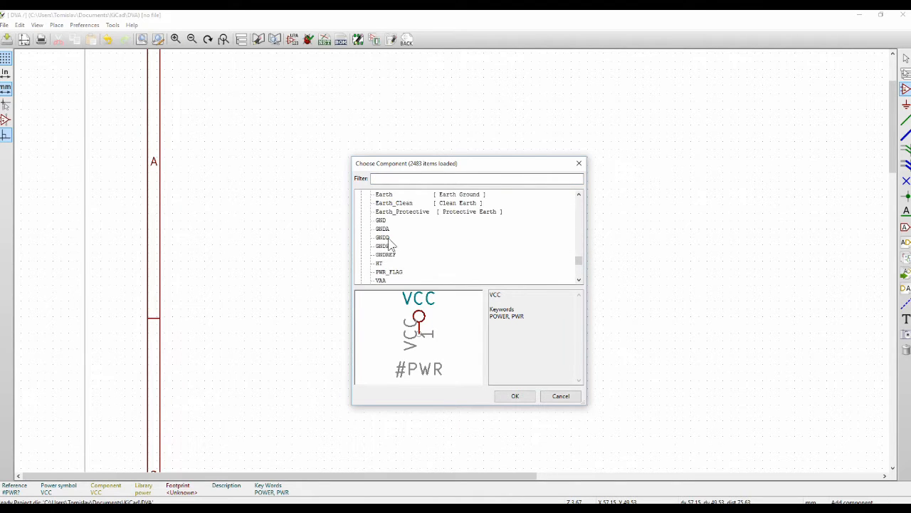
click(383, 221)
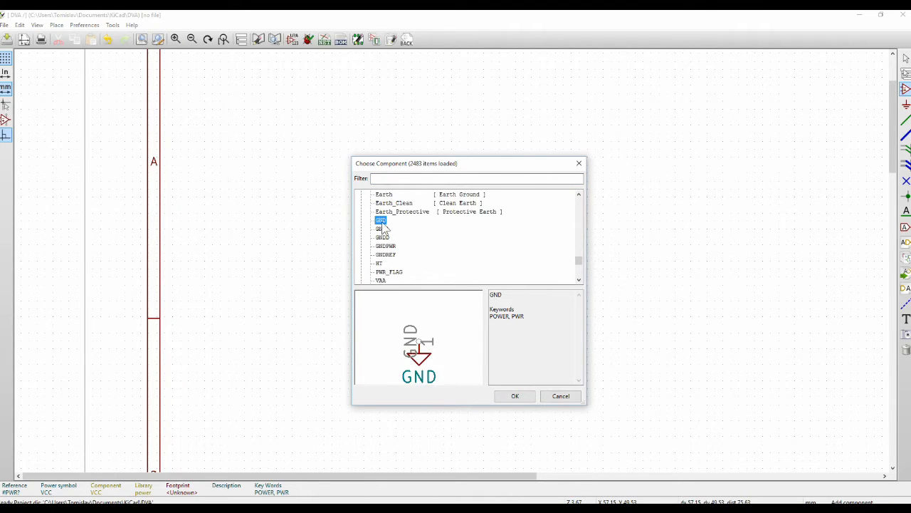
click(515, 397)
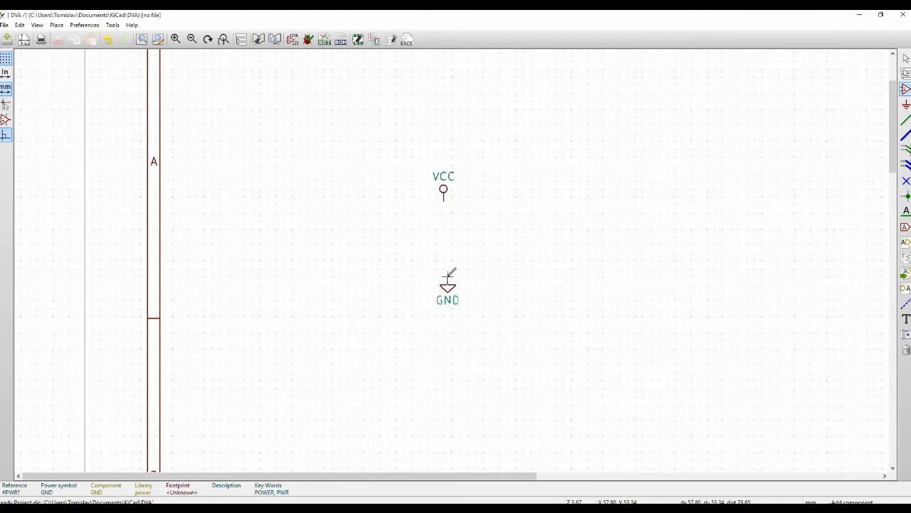
click(443, 275)
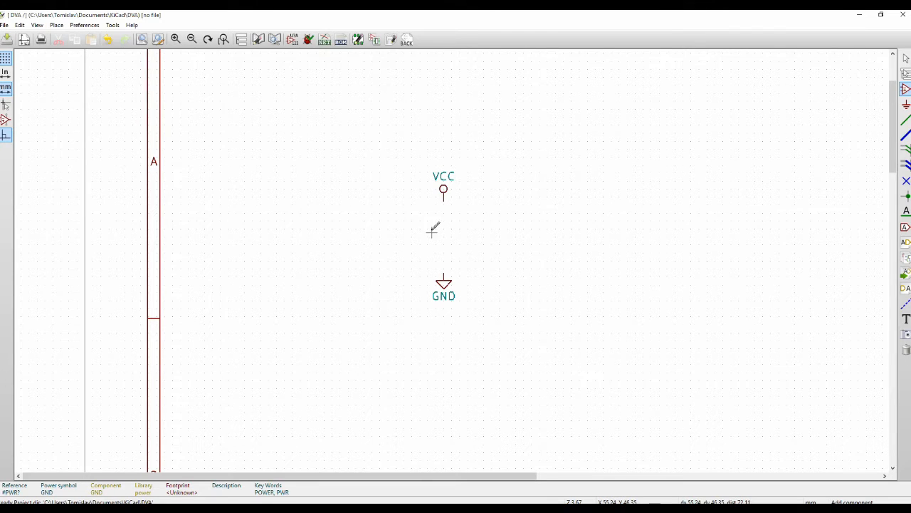
scroll(452, 216, up, 1)
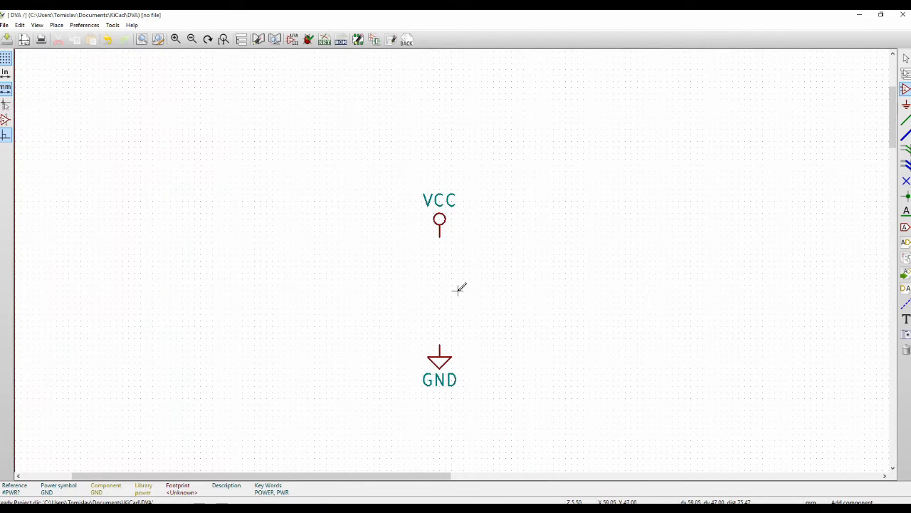
scroll(463, 236, down, 1)
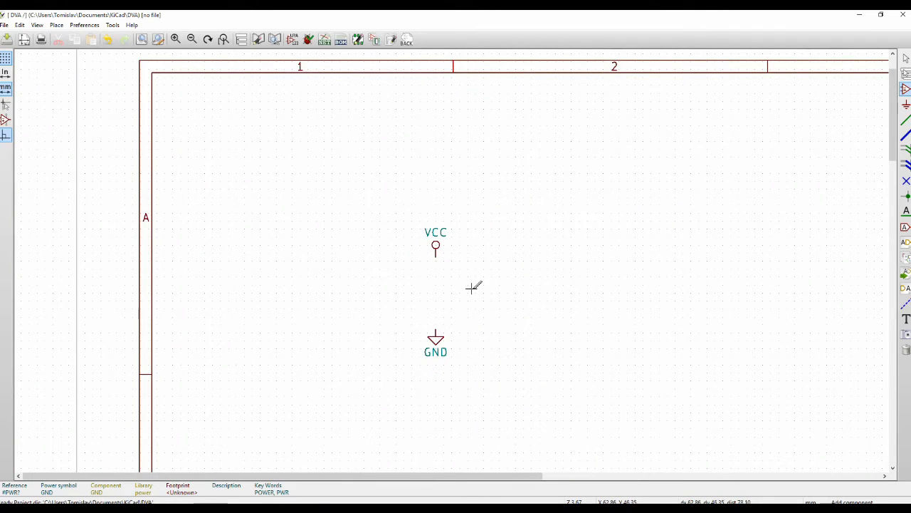
key(Escape)
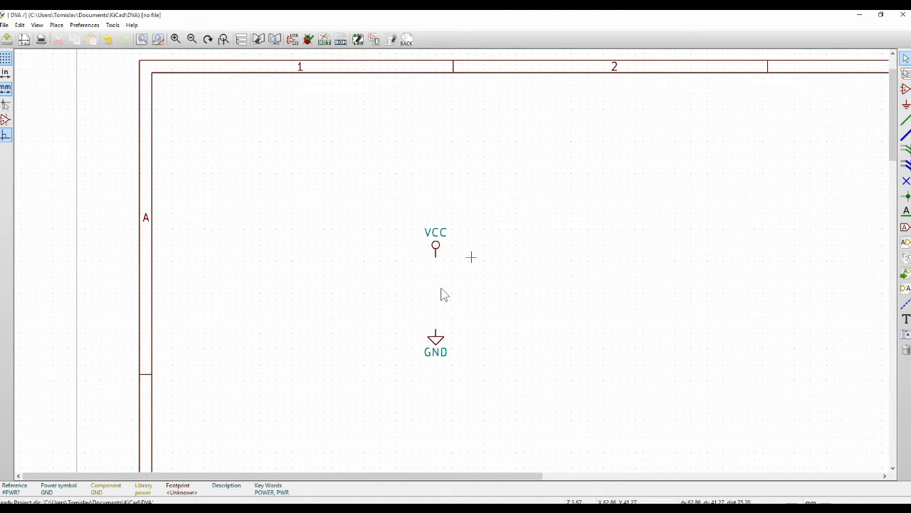
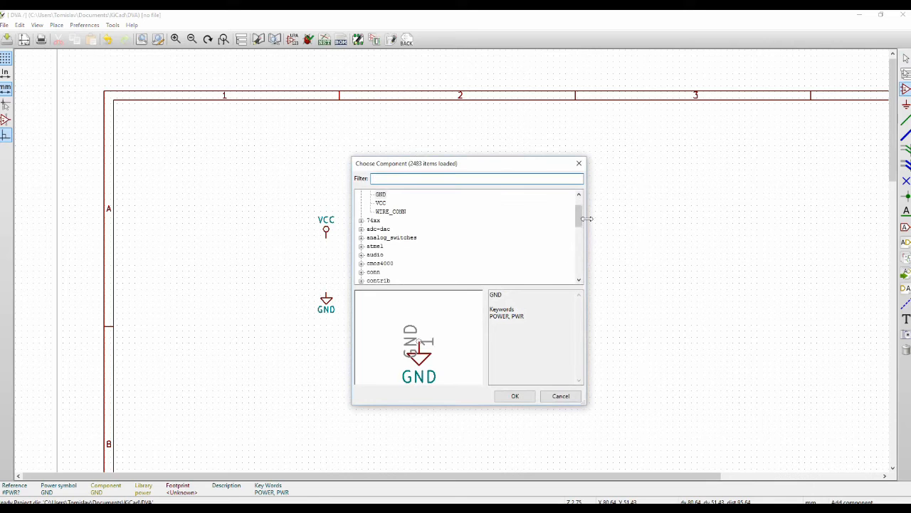
- Look through the available component libraries in the component chooser and leave it without choosing a component
drag(578, 211, 508, 206)
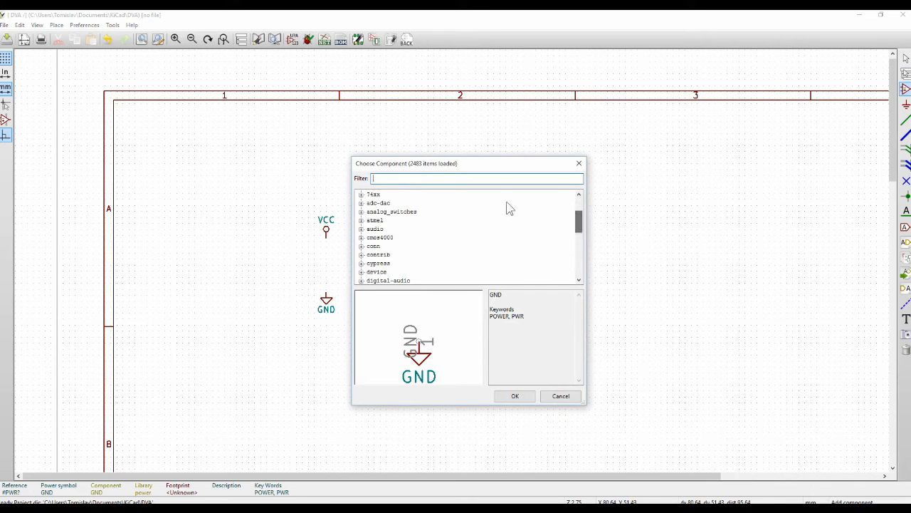
scroll(436, 226, down, 5)
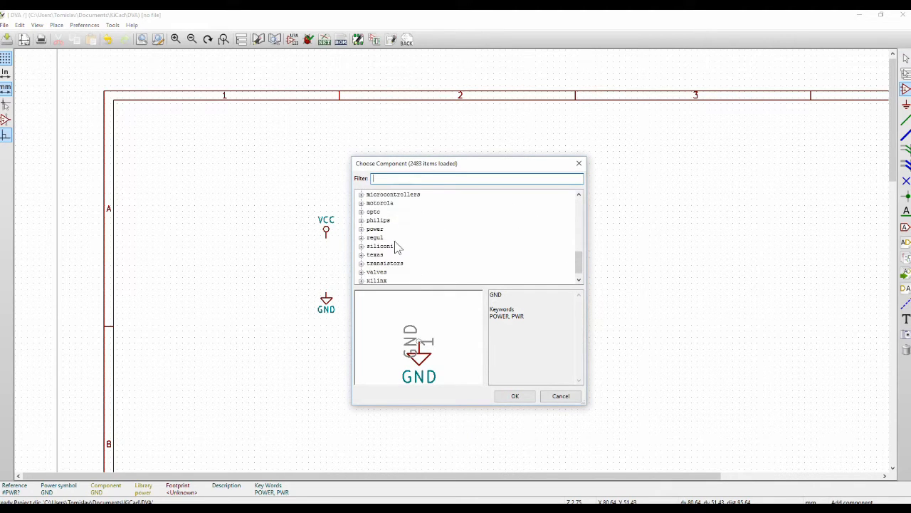
scroll(397, 245, up, 8)
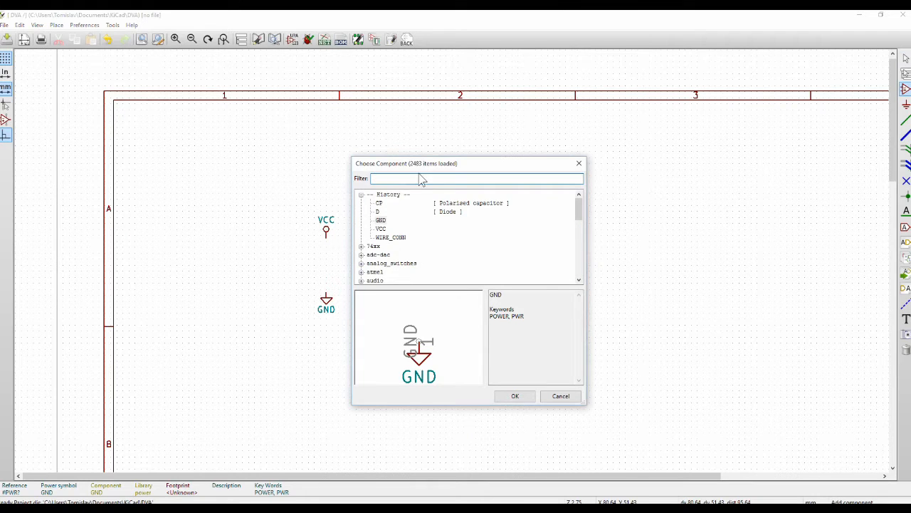
scroll(441, 230, down, 5)
scroll(431, 235, up, 6)
scroll(432, 234, down, 10)
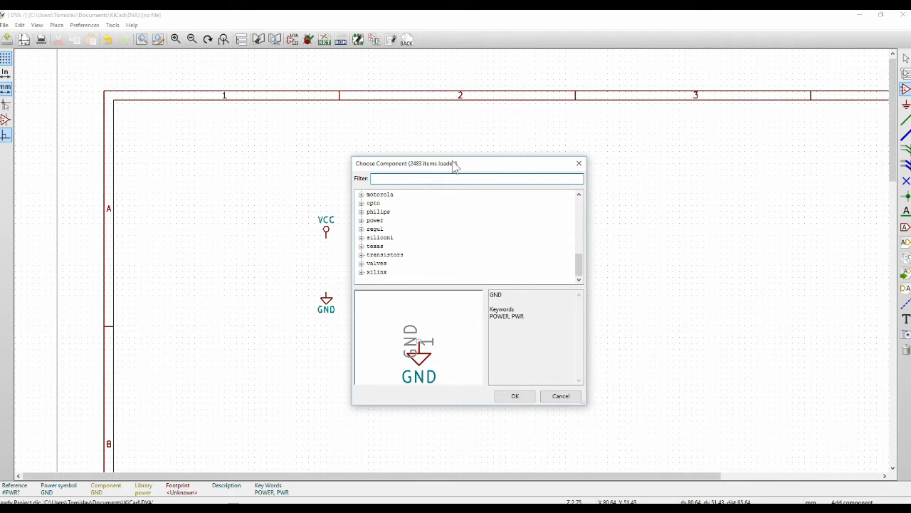
drag(464, 168, 480, 167)
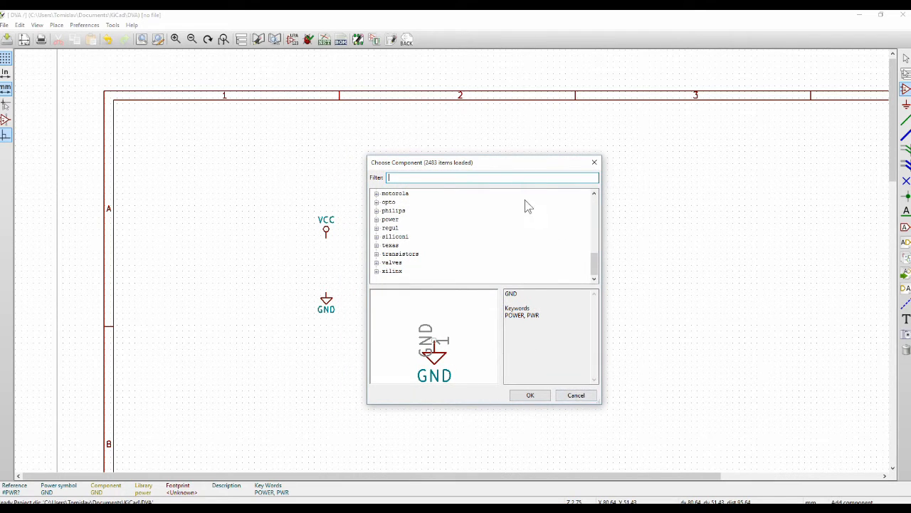
click(575, 396)
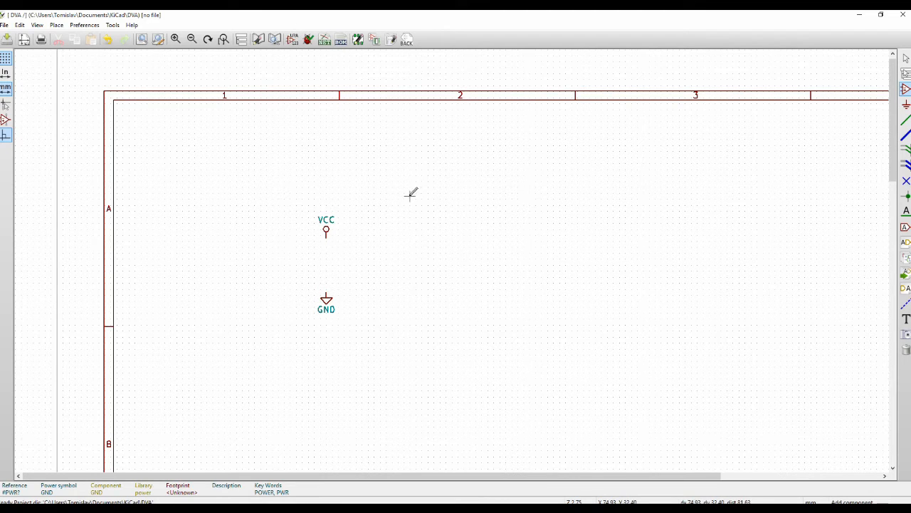
- Open the Part Library Editor and select conn as the current library
click(258, 40)
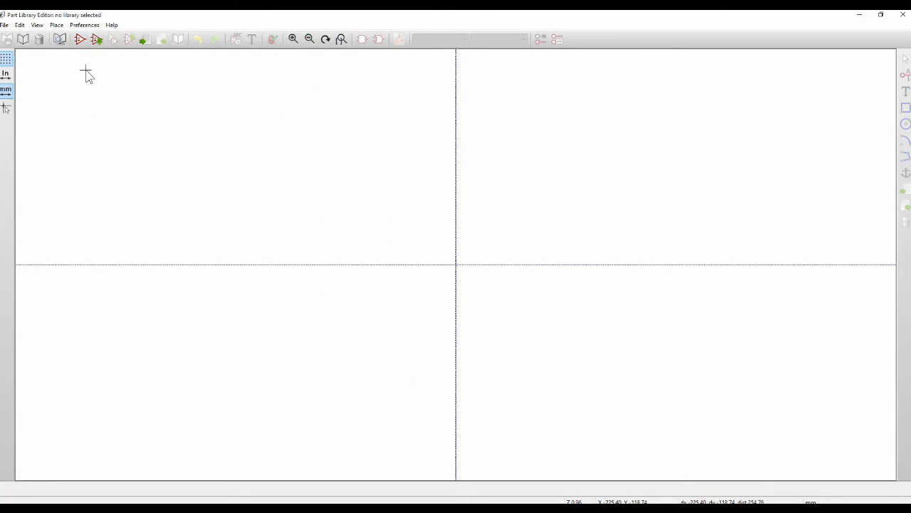
click(24, 40)
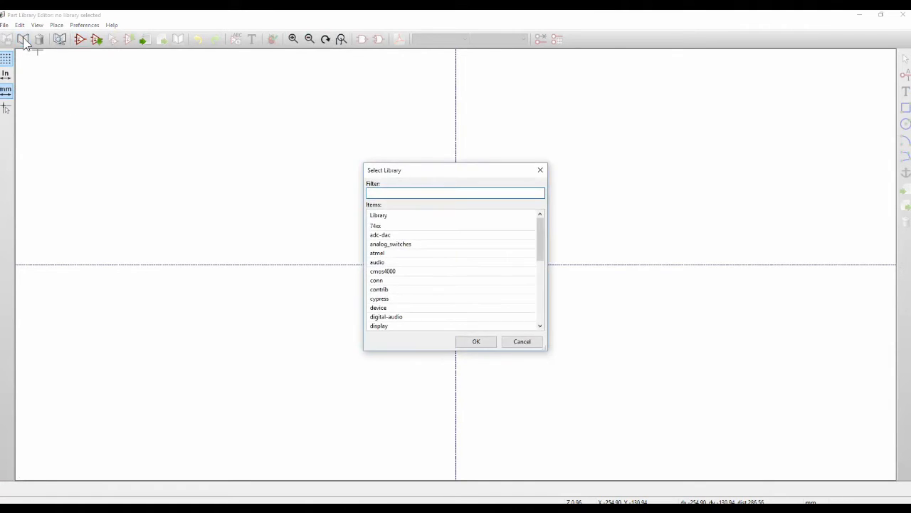
drag(540, 237, 541, 305)
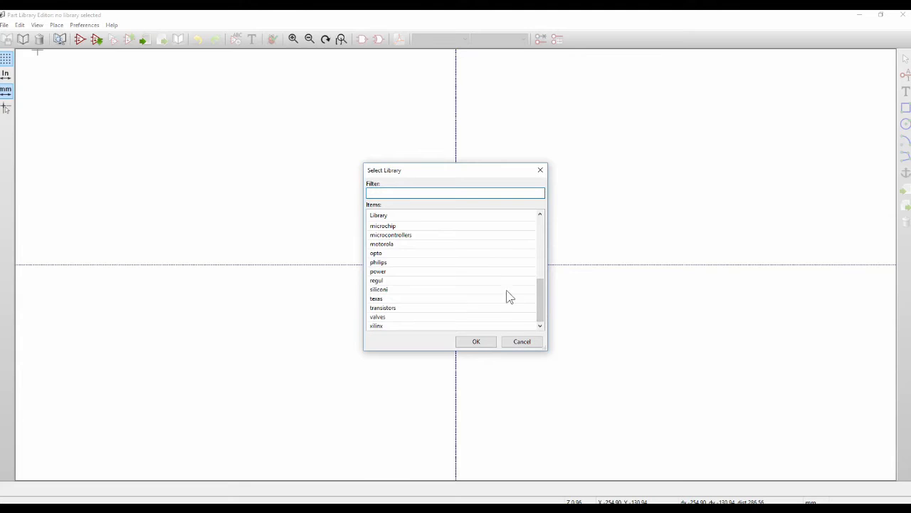
mouse_move(539, 301)
mouse_down()
mouse_move(542, 222)
mouse_move(541, 306)
mouse_up()
drag(542, 306, 540, 247)
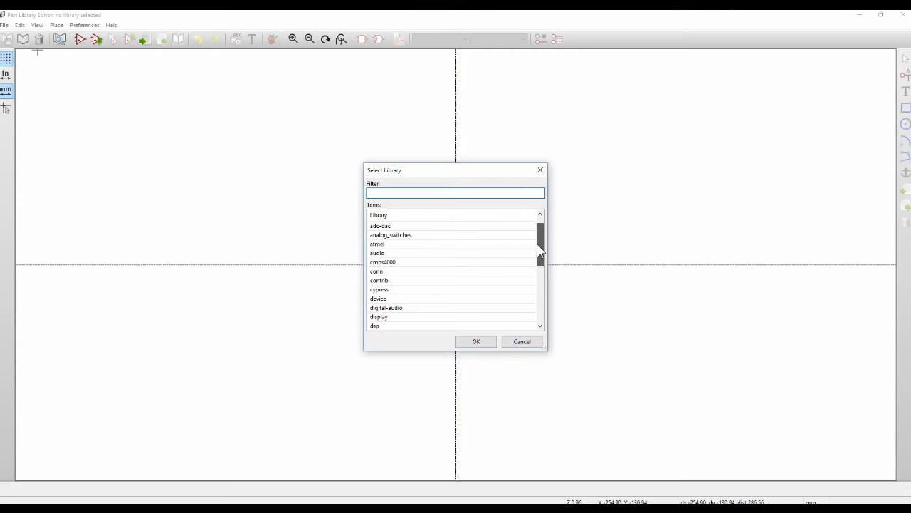
click(385, 271)
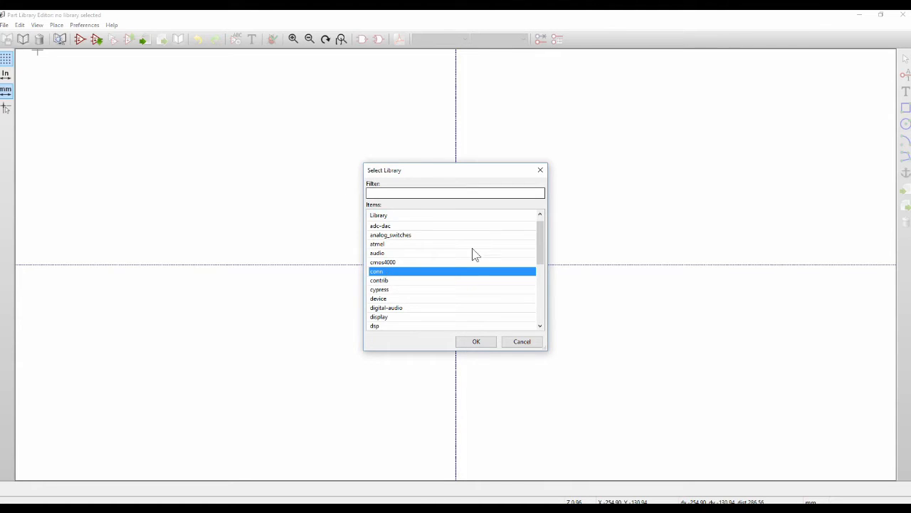
drag(541, 241, 519, 229)
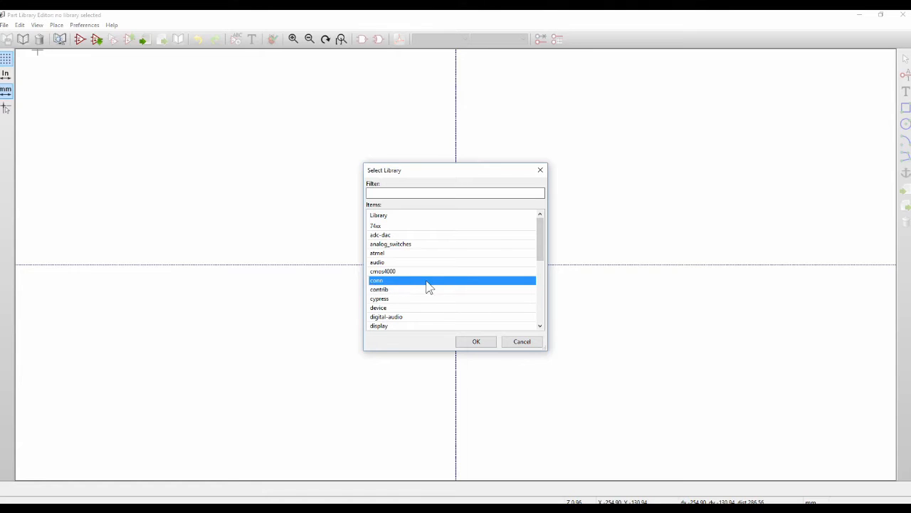
click(477, 342)
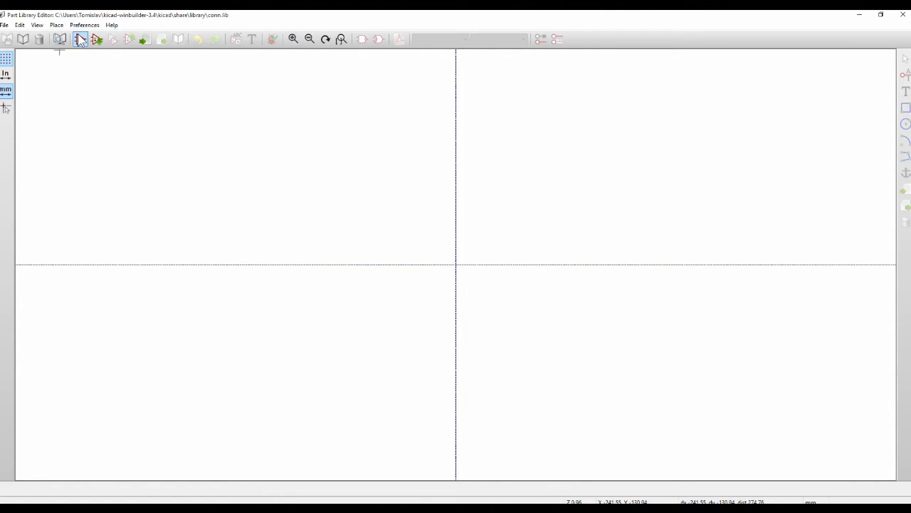
- Create a new component named DVA_CONN with the default reference designator P
click(80, 39)
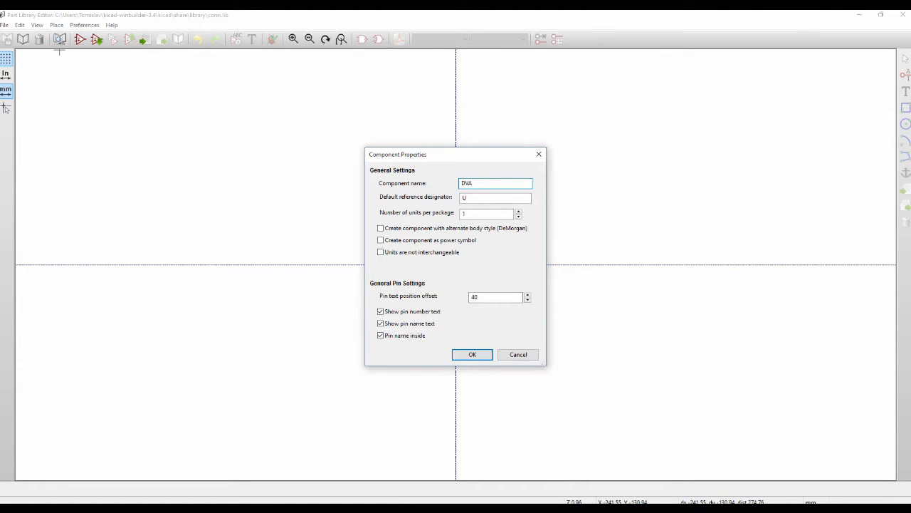
double_click(463, 198)
text(P)
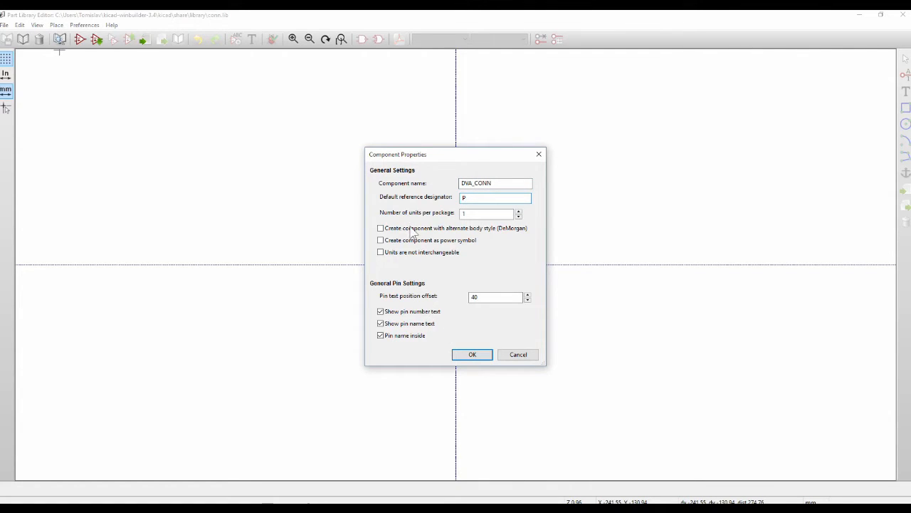
click(471, 354)
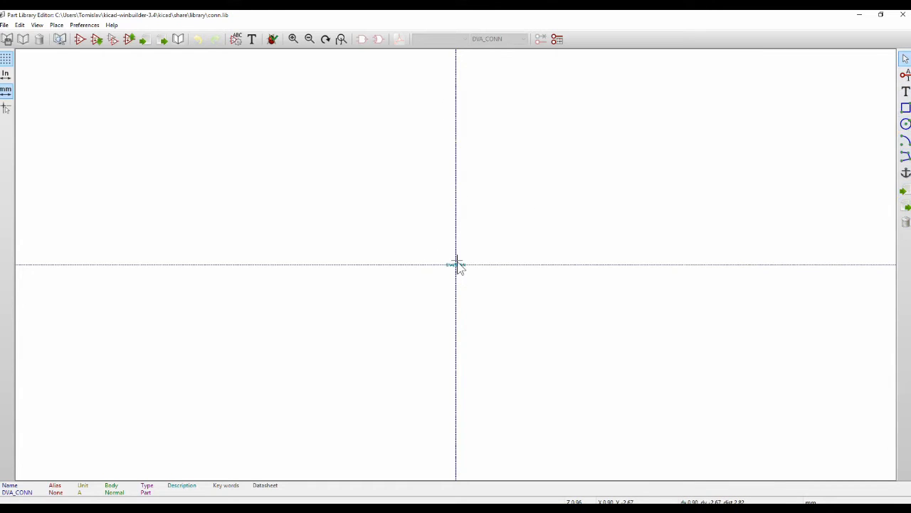
- Separate the overlapping text fields by moving the DVA_CONN name above the origin and the P? reference below it
scroll(459, 271, up, 6)
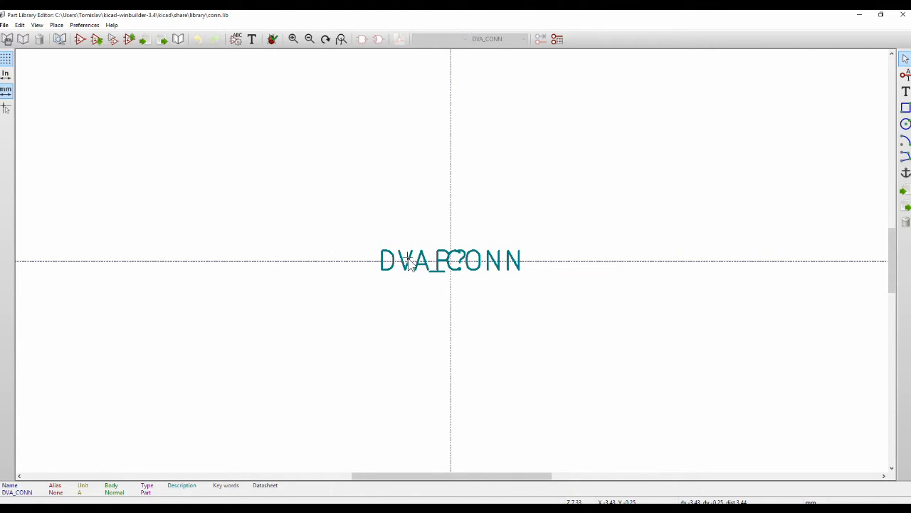
key(m)
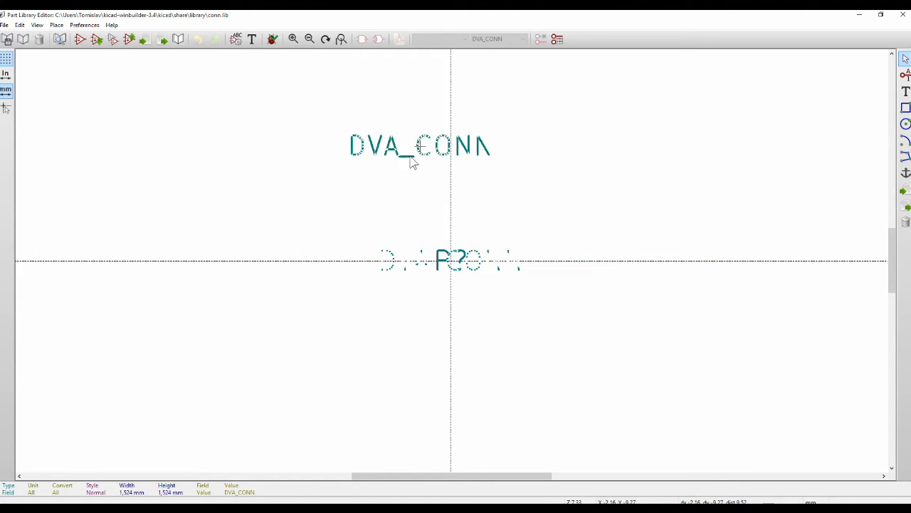
click(442, 152)
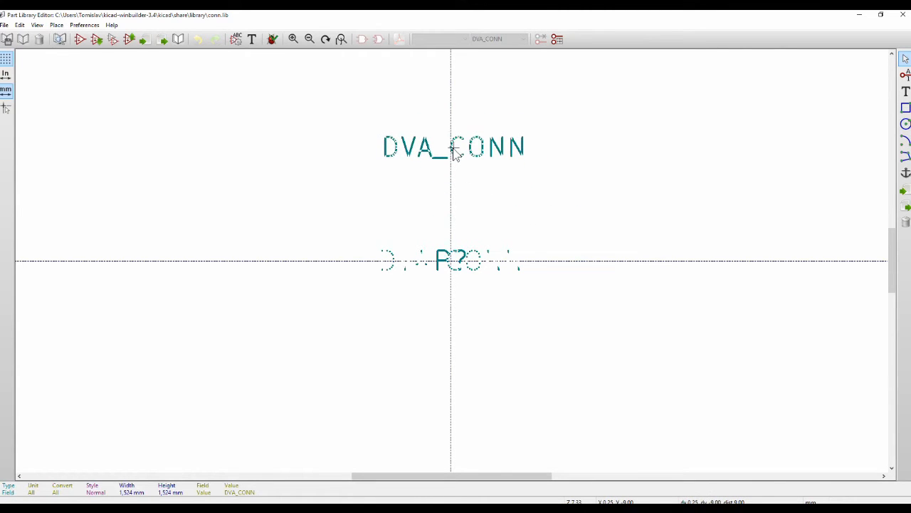
click(451, 146)
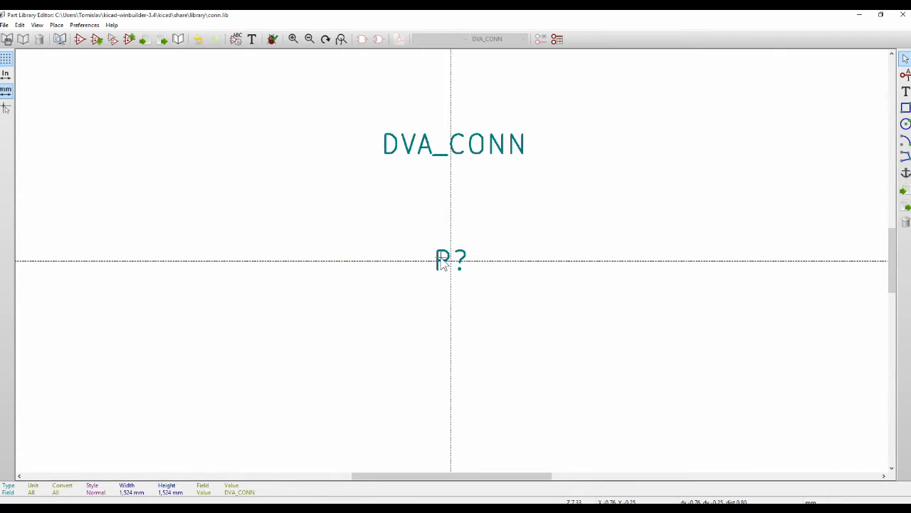
key(m)
click(449, 342)
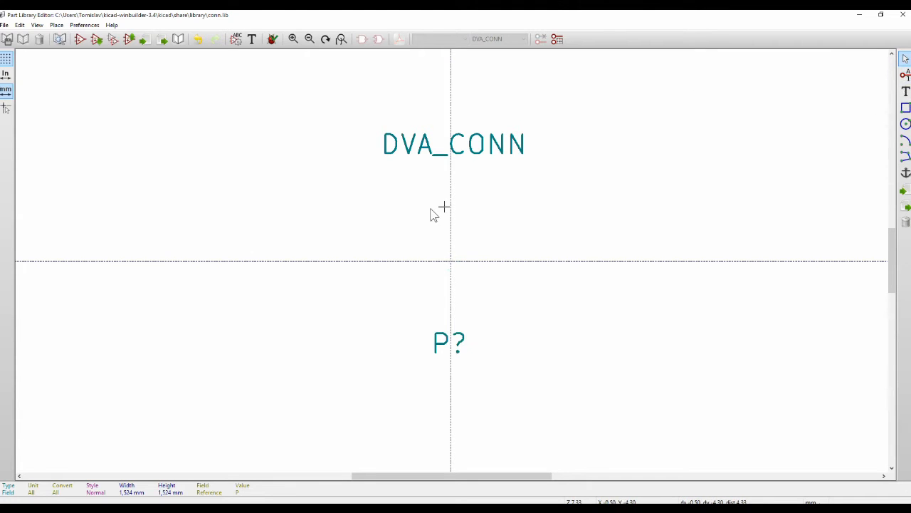
- Add a pin with name 1 and number 1, placing its connection end on the horizontal axis at about X -5.97 mm
click(905, 75)
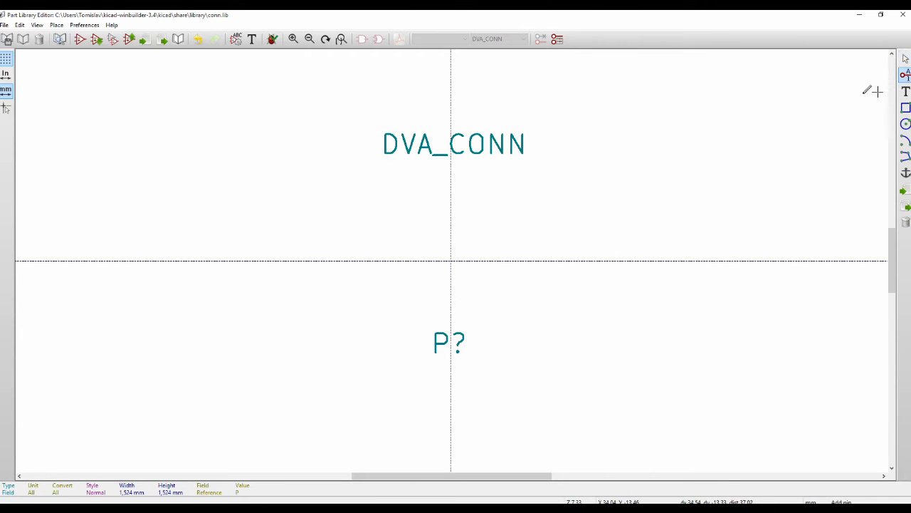
click(417, 258)
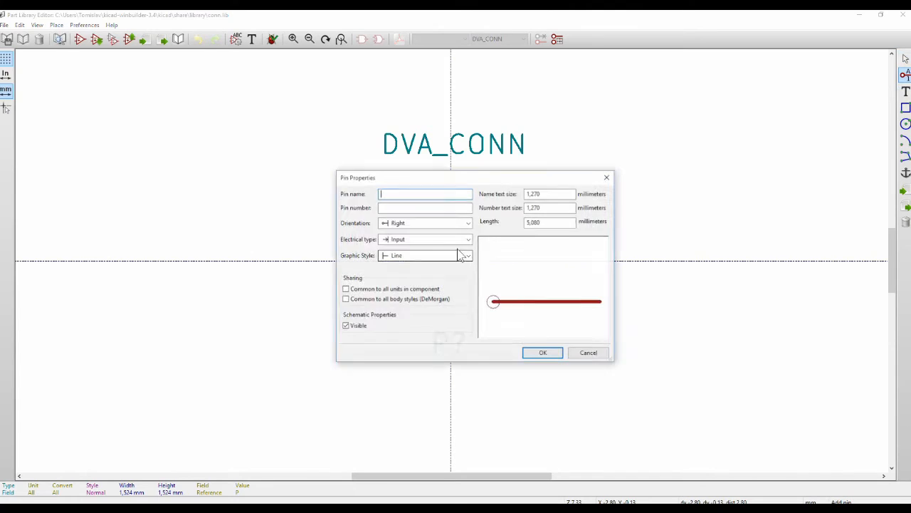
text(1)
click(400, 207)
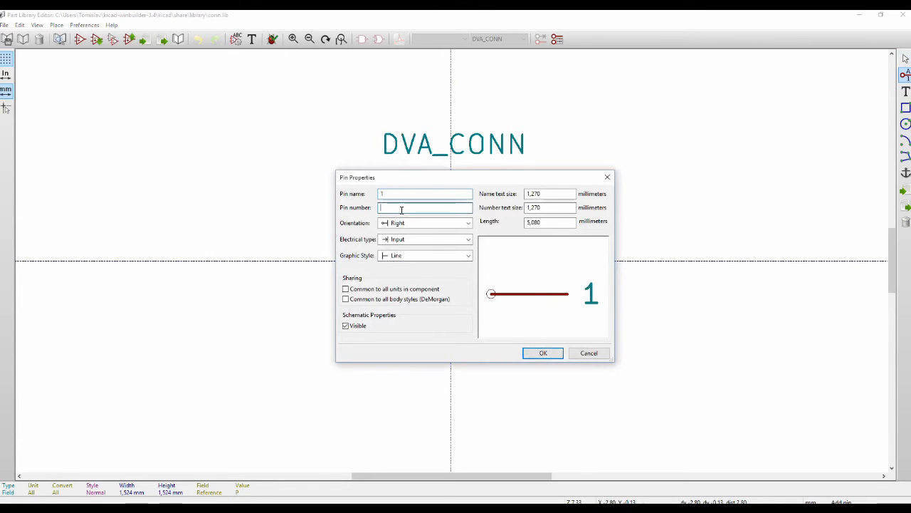
text(1)
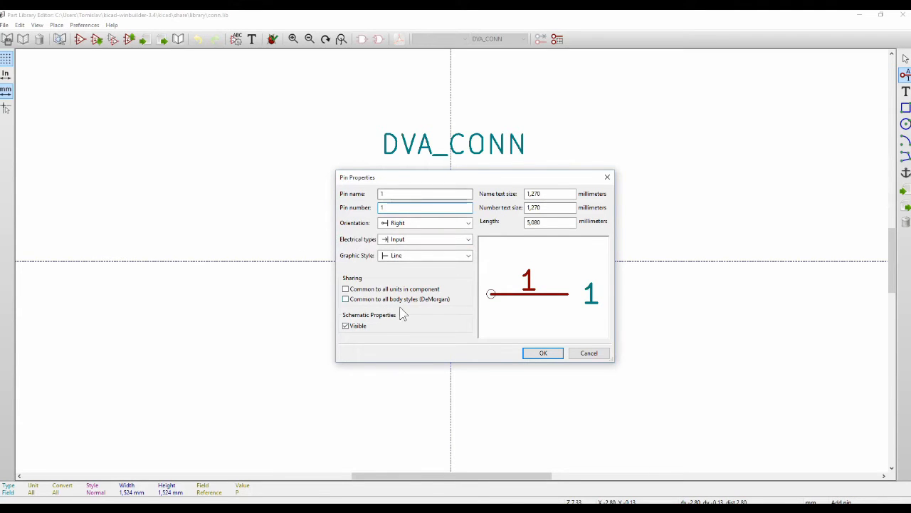
click(549, 356)
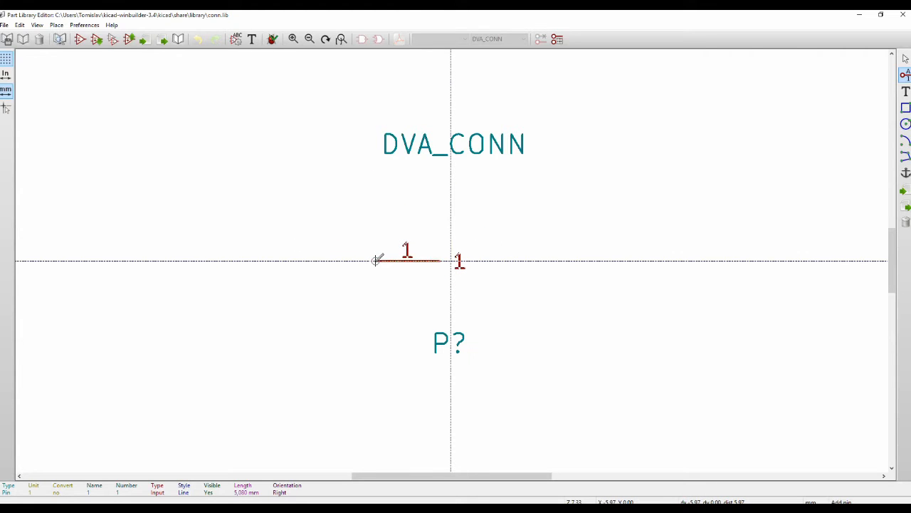
click(376, 260)
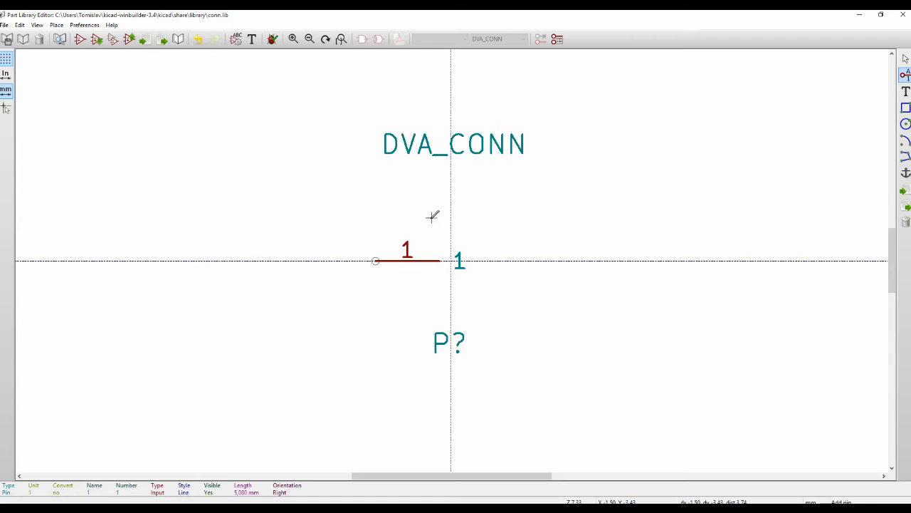
- Draw a rectangle as the component body, starting at the pin's inner end and enclosing the pin name
scroll(432, 216, up, 2)
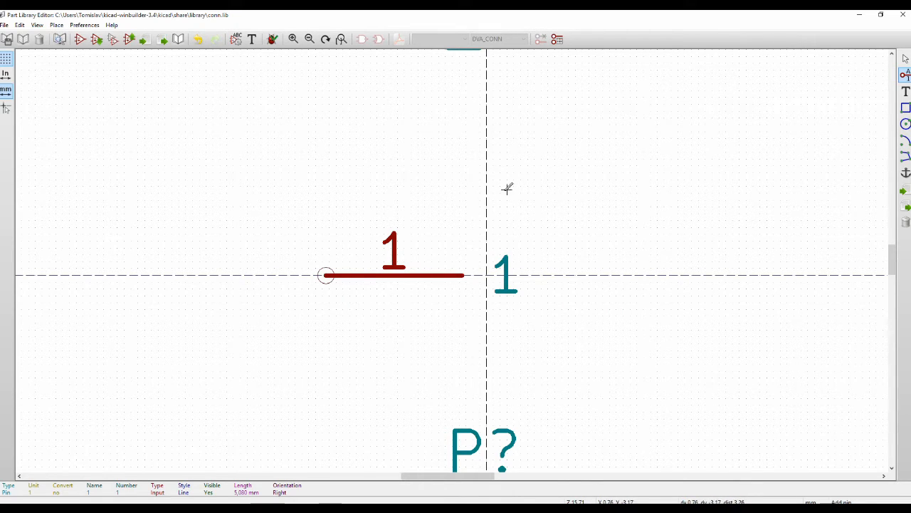
click(905, 107)
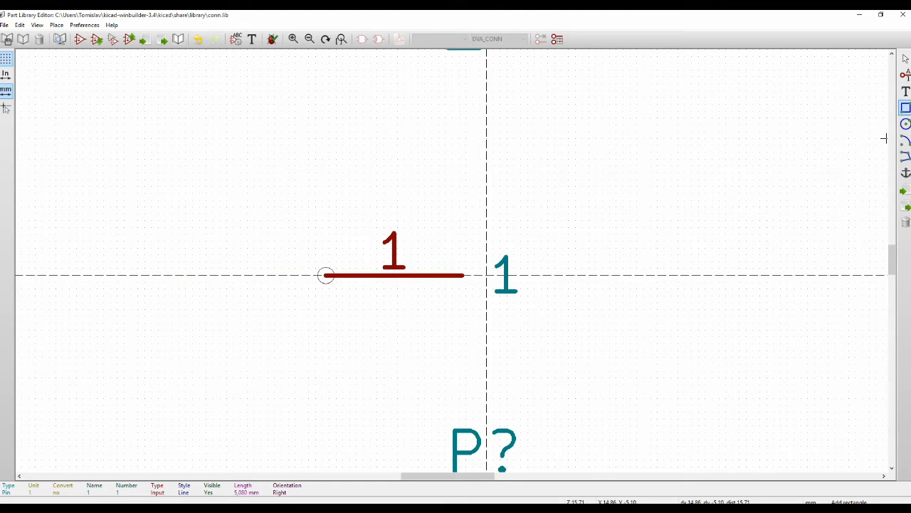
click(464, 224)
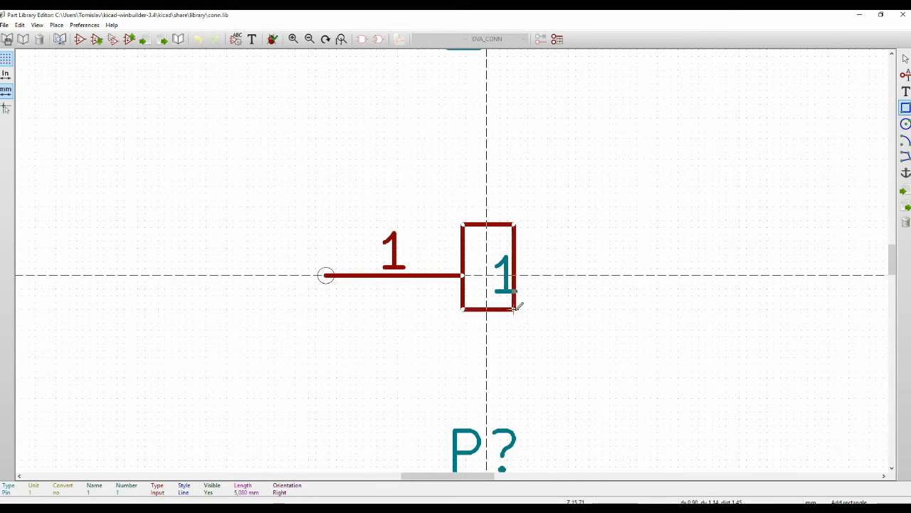
click(545, 332)
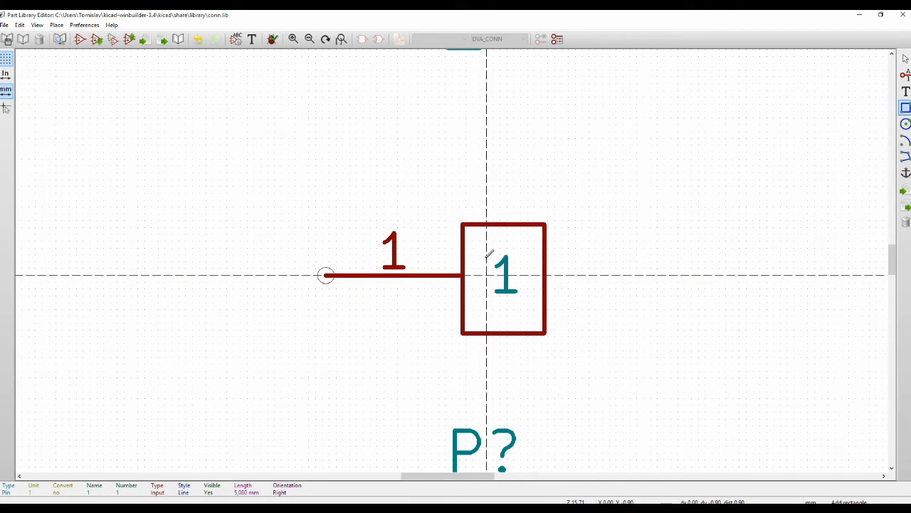
scroll(489, 253, down, 2)
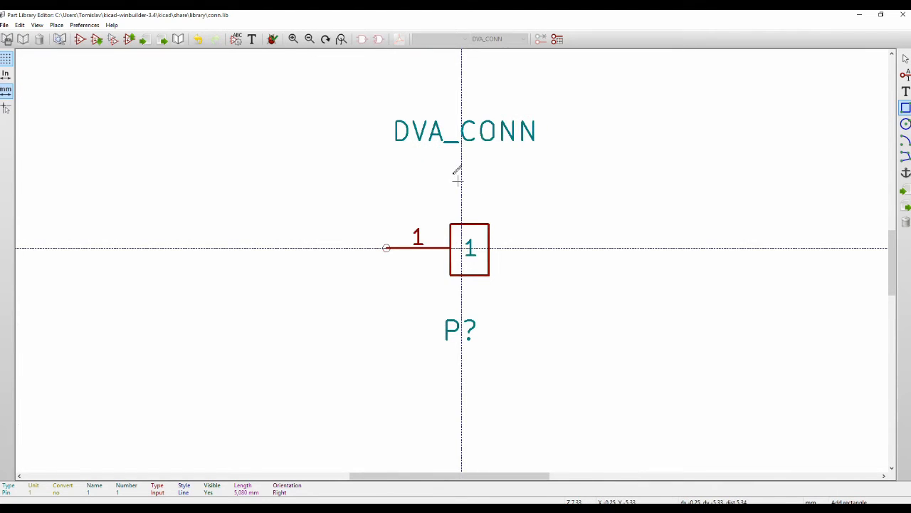
key(Escape)
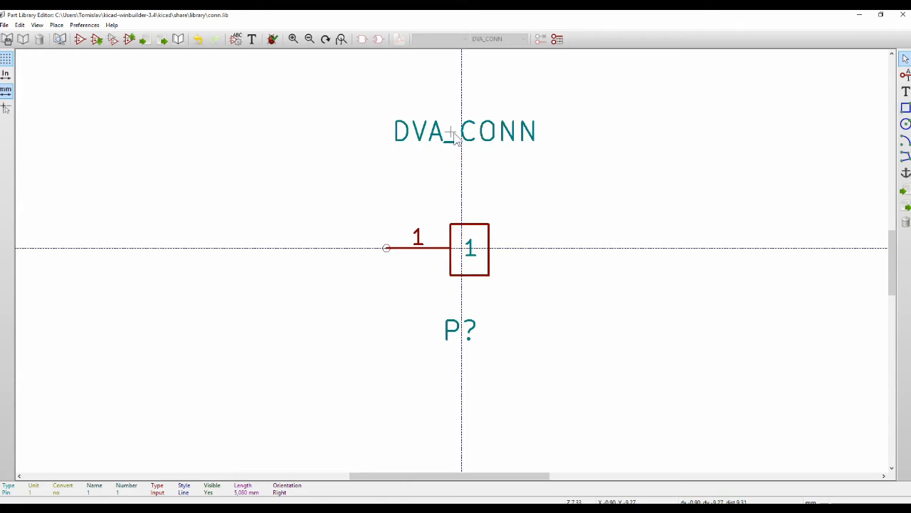
- Move the DVA_CONN name down to just above the body rectangle
key(m)
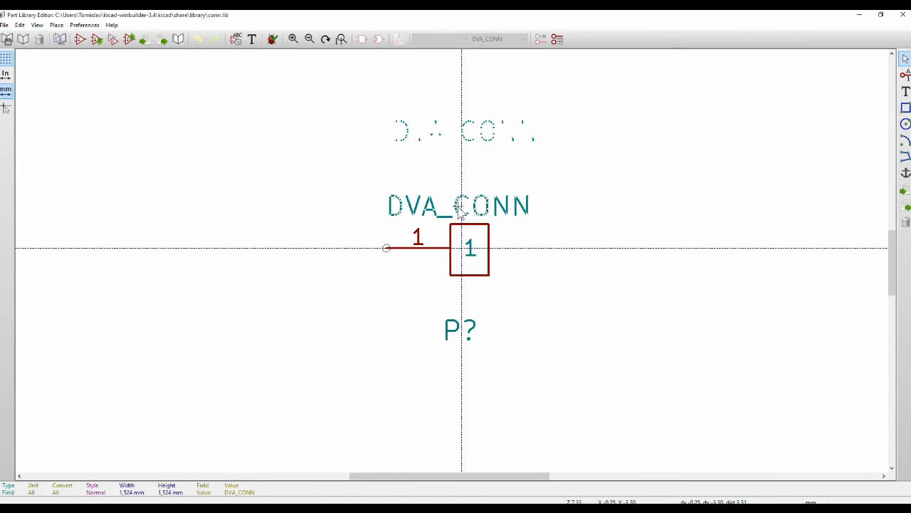
click(461, 206)
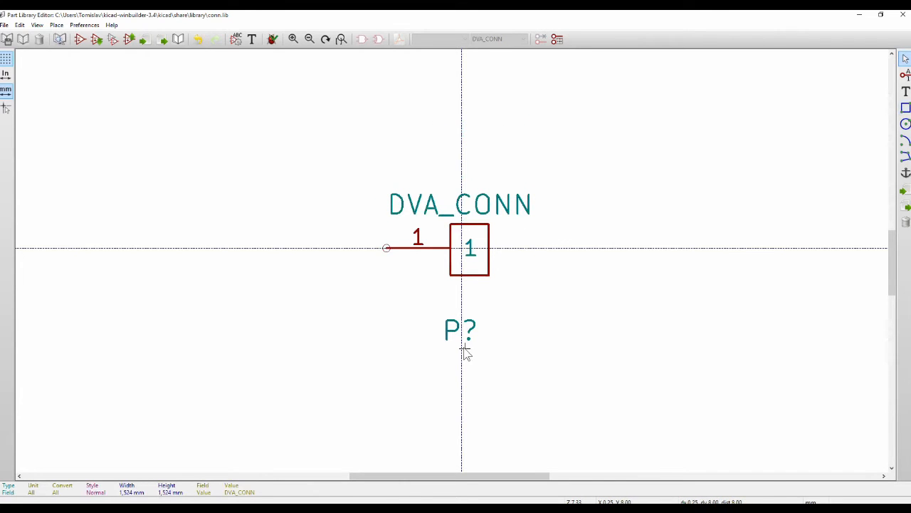
- Move the P? reference up to just below the body rectangle
key(m)
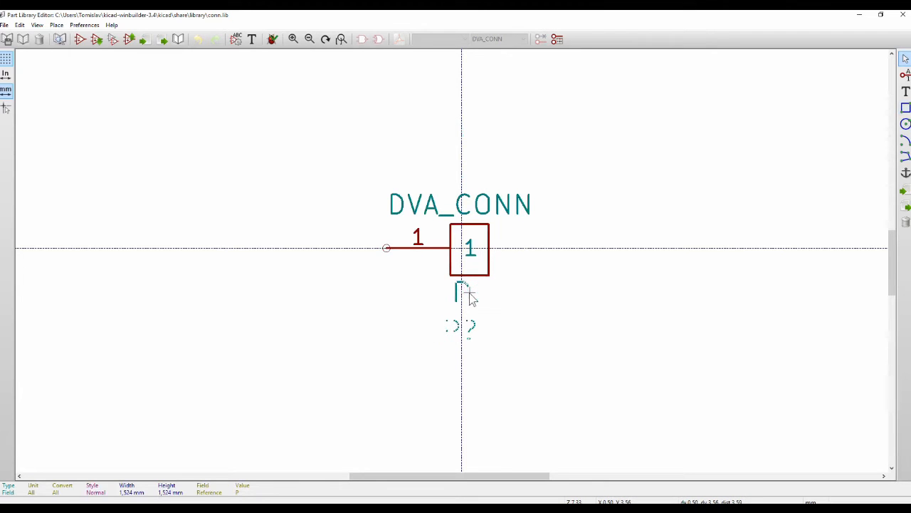
right_click(471, 295)
click(526, 271)
click(470, 294)
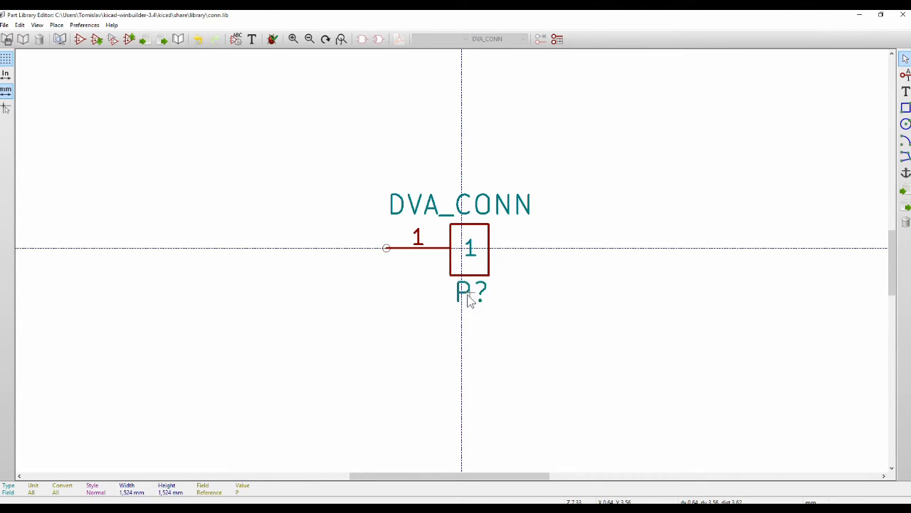
- Reposition the component's anchor, first trying a point up and left of the pin, then setting it on the pin's axis just inside the body rectangle
scroll(470, 254, up, 2)
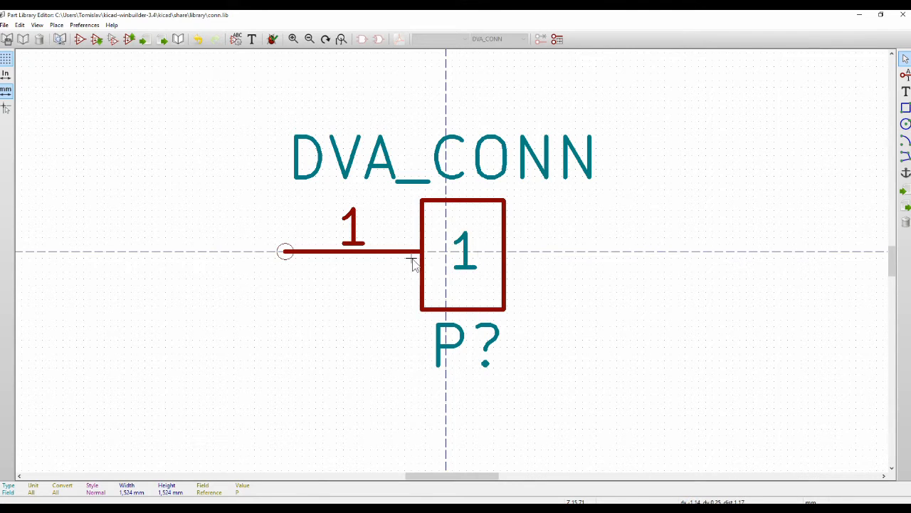
click(906, 173)
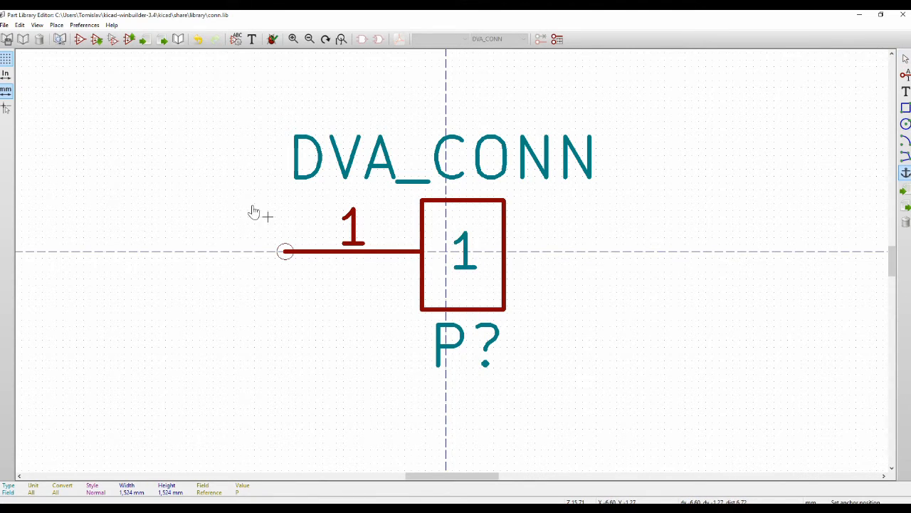
click(210, 173)
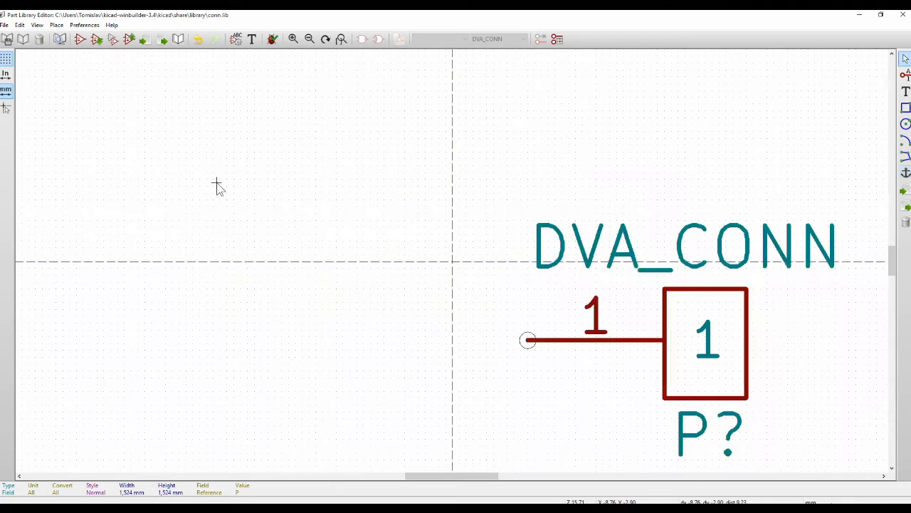
click(906, 173)
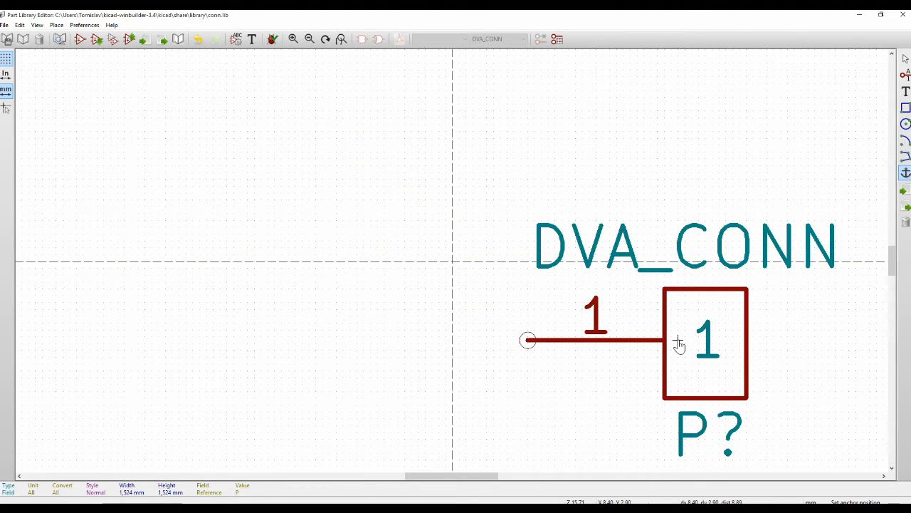
click(678, 340)
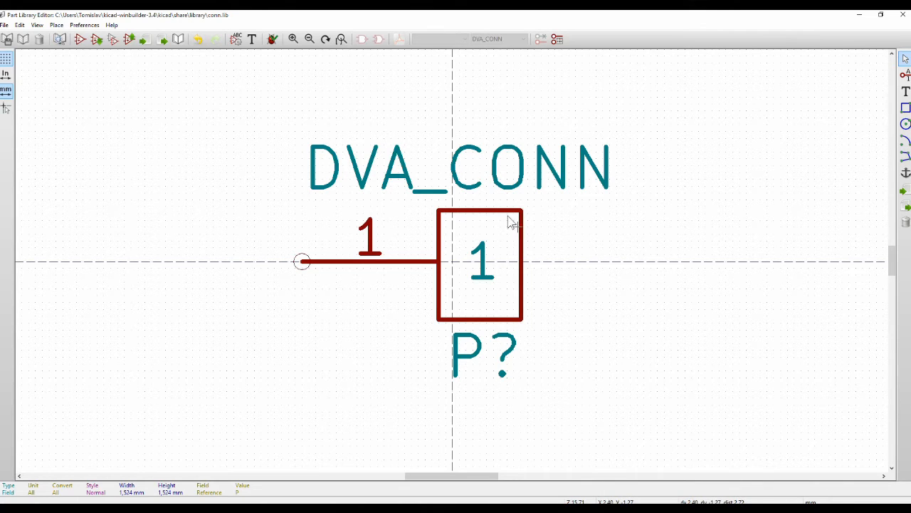
- Make the DVA_CONN name field invisible
right_click(495, 166)
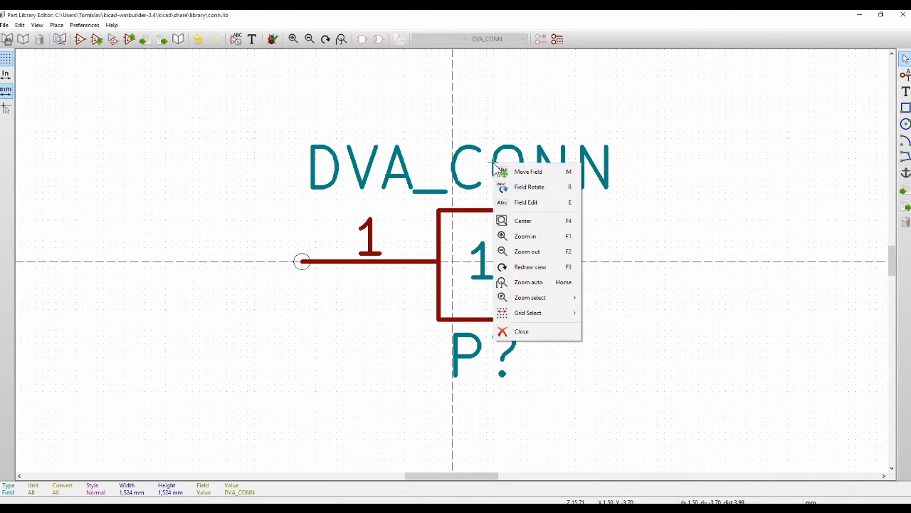
click(542, 204)
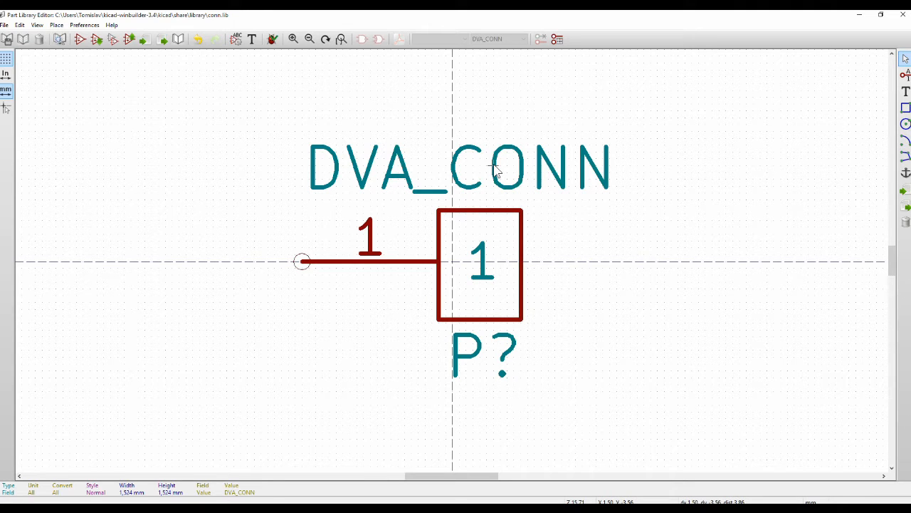
double_click(496, 169)
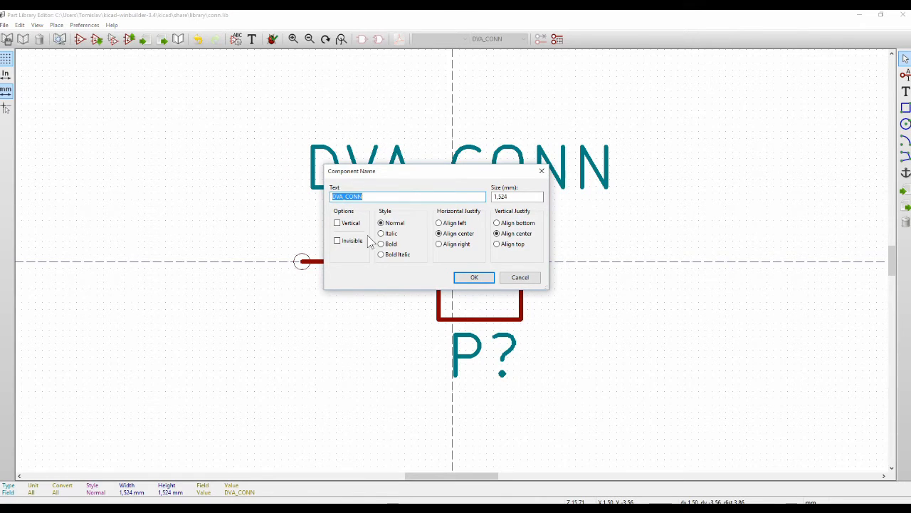
click(338, 243)
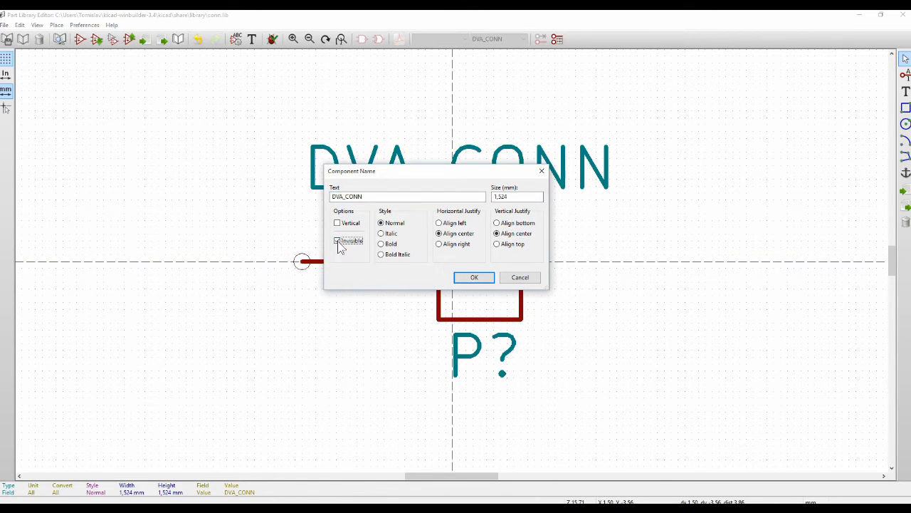
click(476, 278)
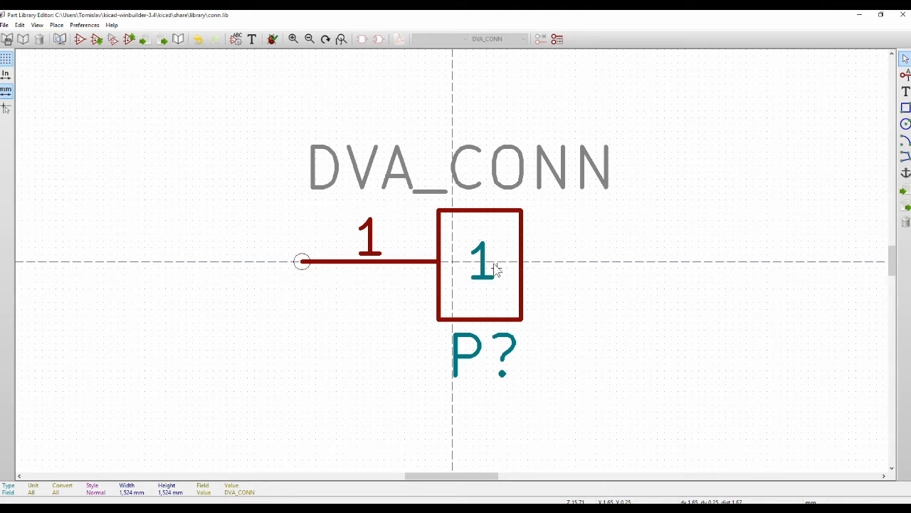
- Set the body rectangle's fill style to Fill background
right_click(480, 211)
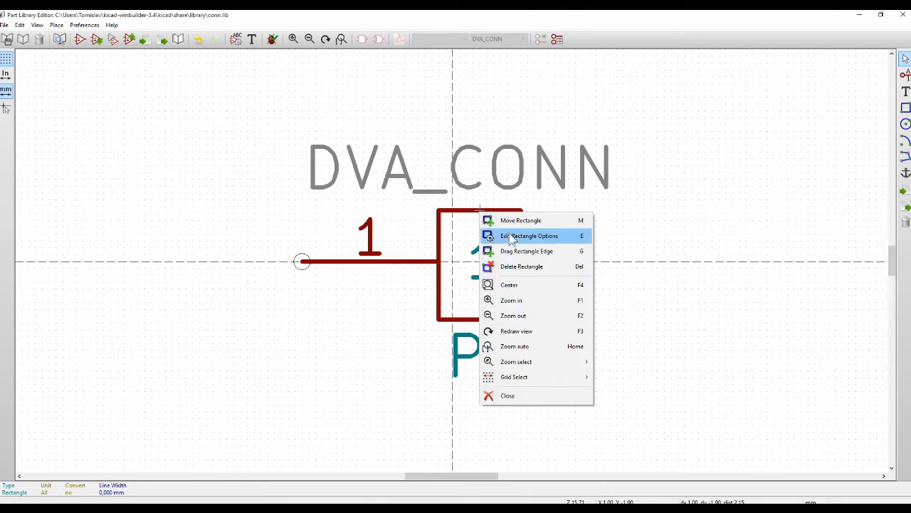
click(652, 199)
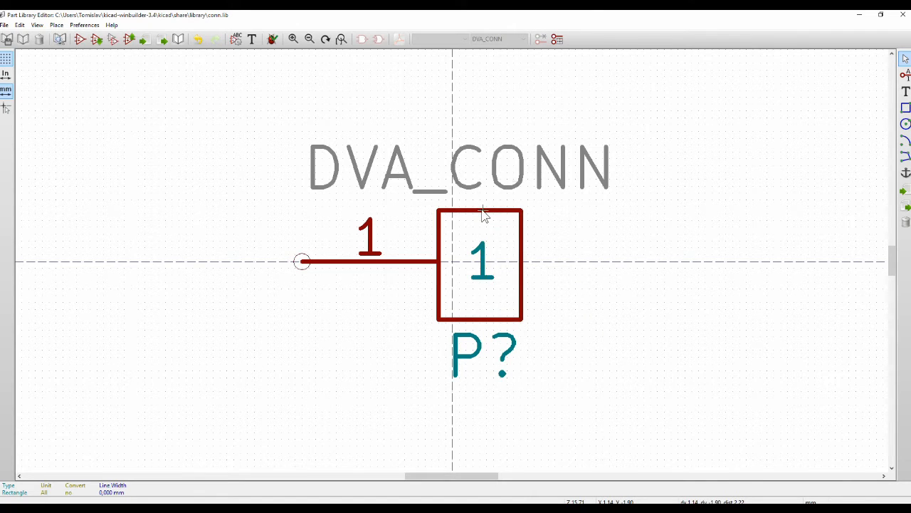
double_click(482, 210)
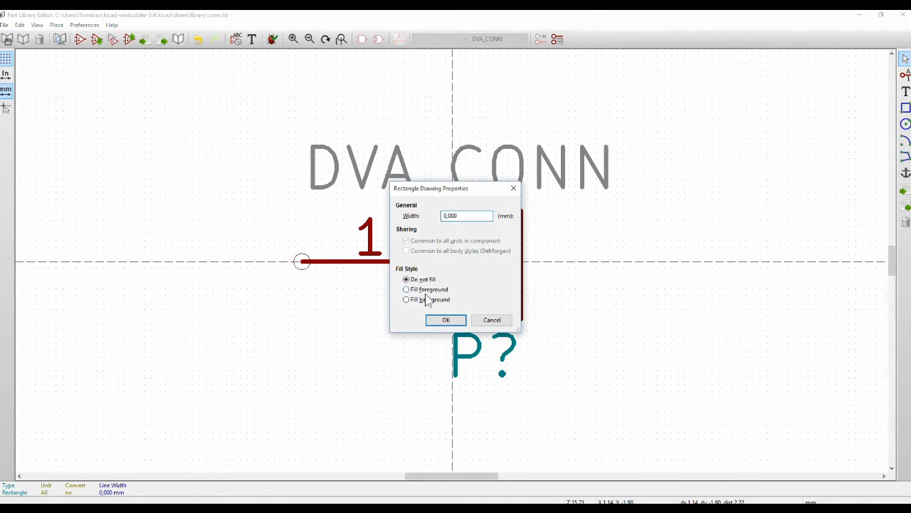
click(420, 299)
click(447, 321)
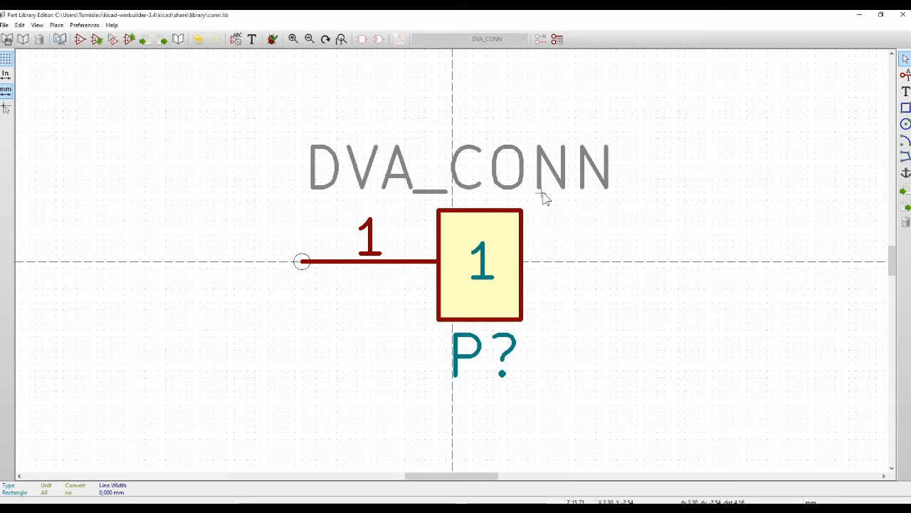
- Set the component's description to "Wire connector" in its properties, leaving the keywords and footprint filter empty
click(236, 40)
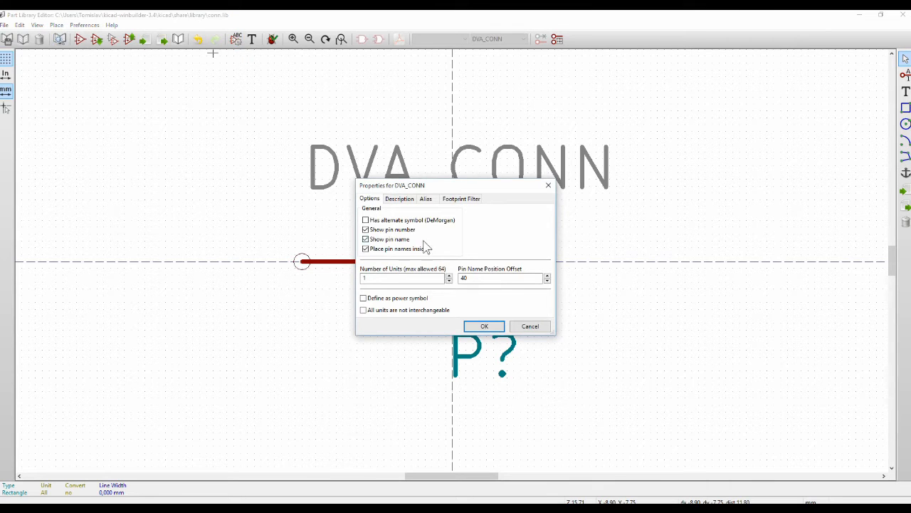
click(399, 201)
click(361, 220)
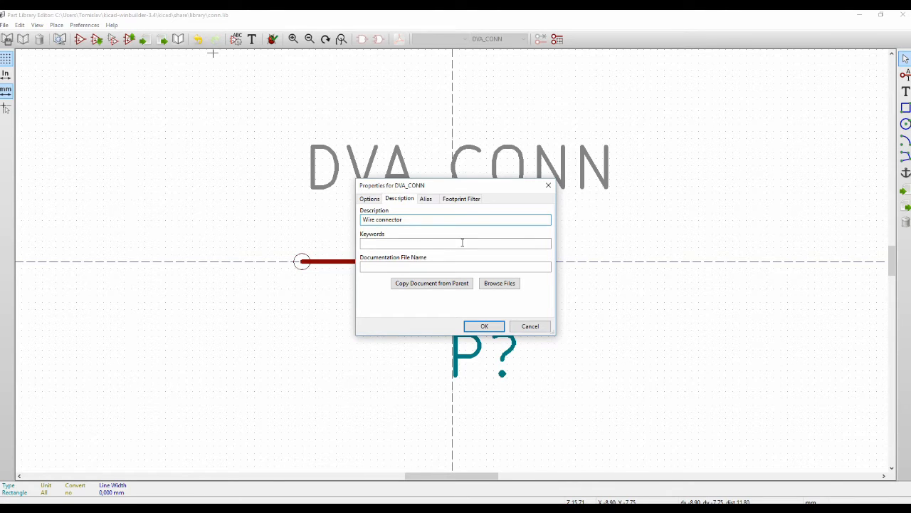
click(368, 242)
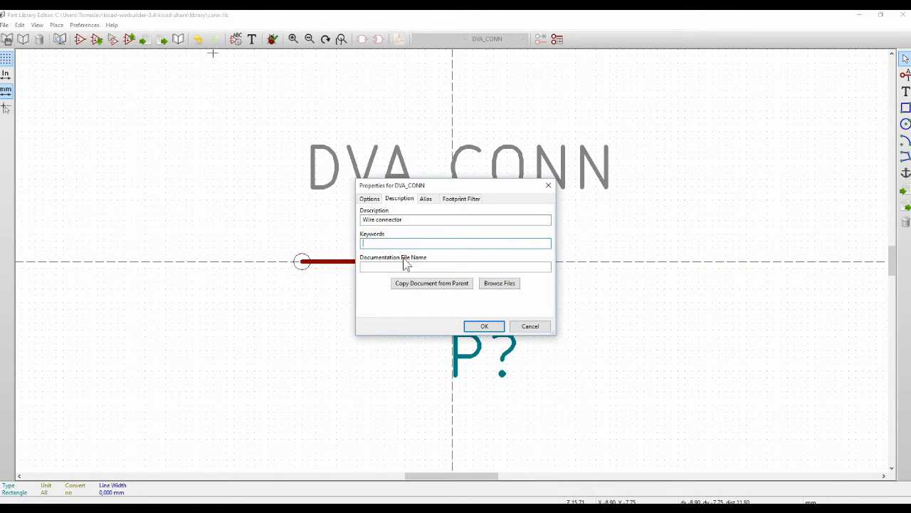
click(369, 200)
click(462, 199)
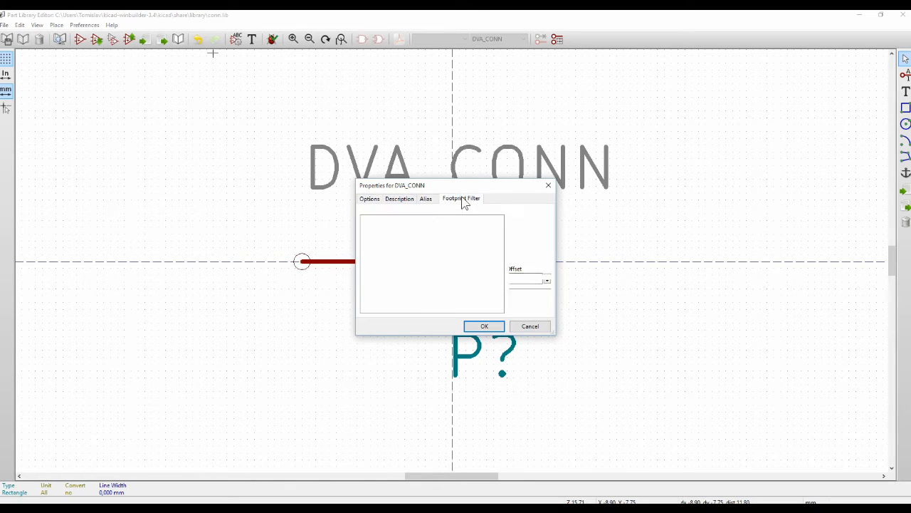
click(370, 199)
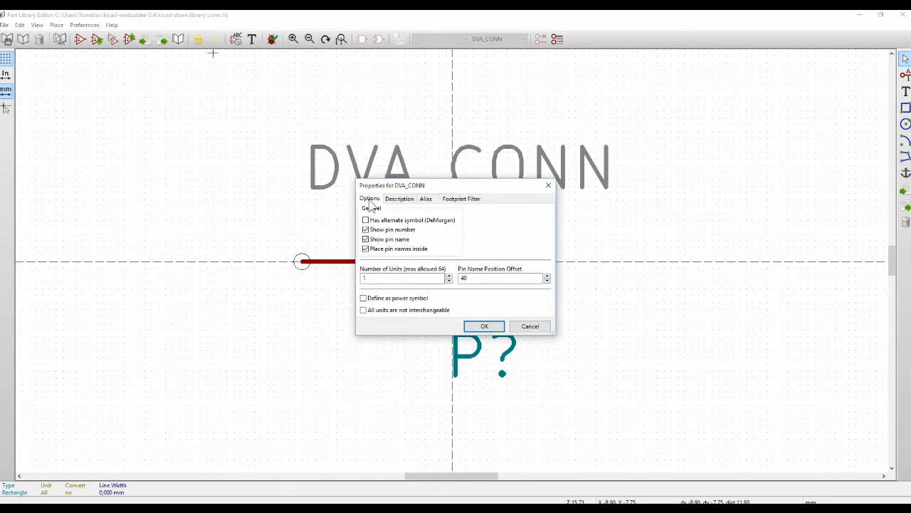
click(484, 326)
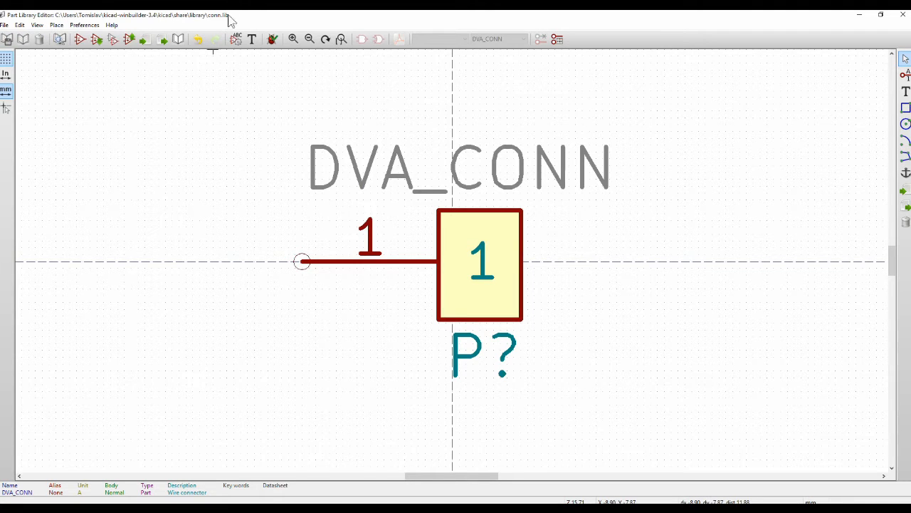
- Save the DVA_CONN component with its latest changes to conn.lib and close the library editor to return to the schematic
click(7, 39)
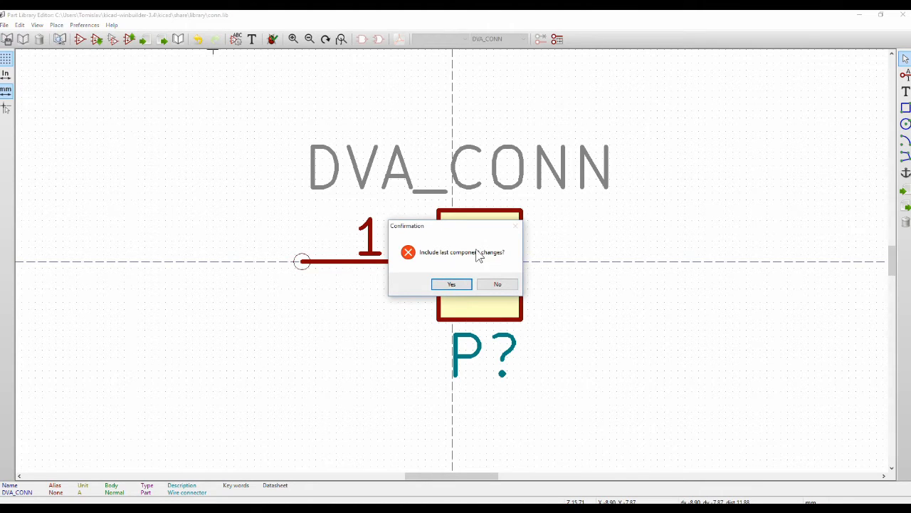
click(452, 284)
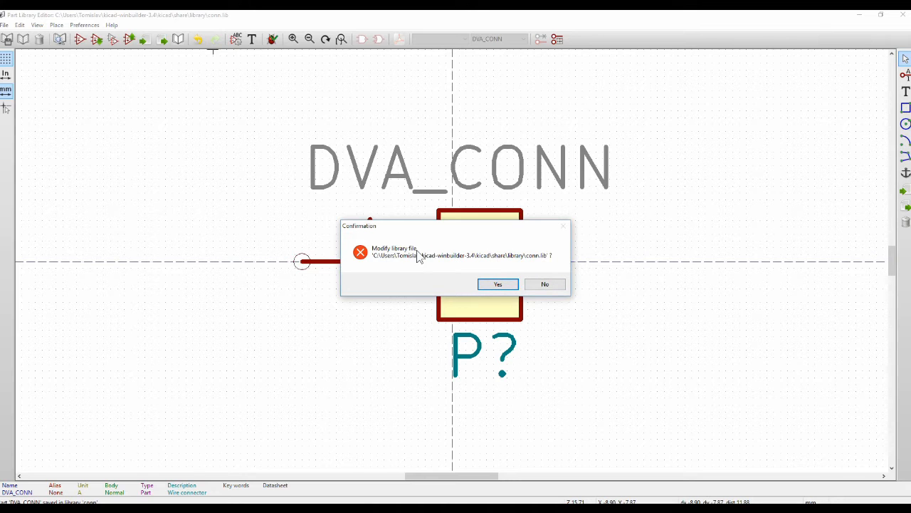
click(492, 285)
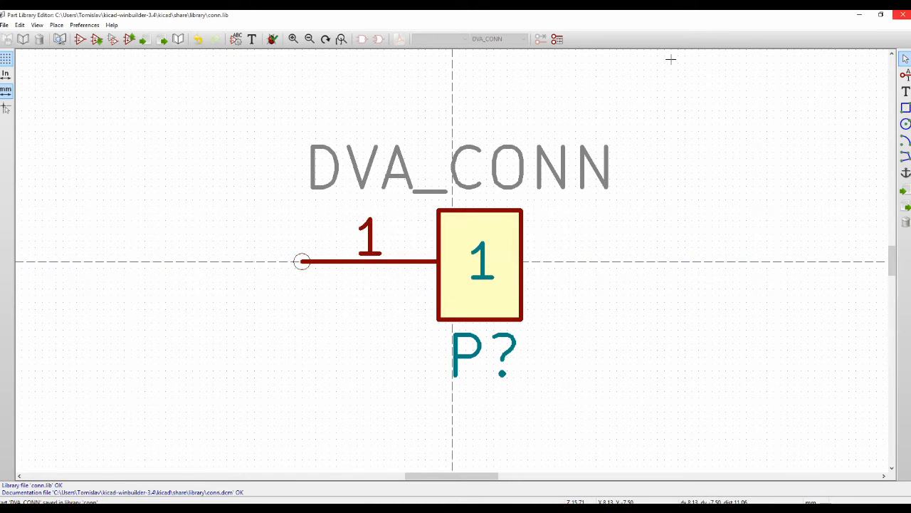
click(903, 15)
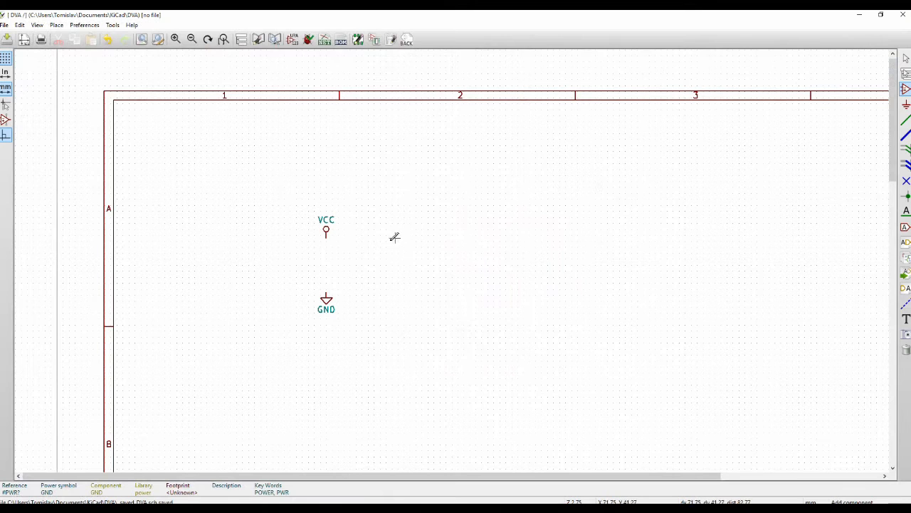
key(Escape)
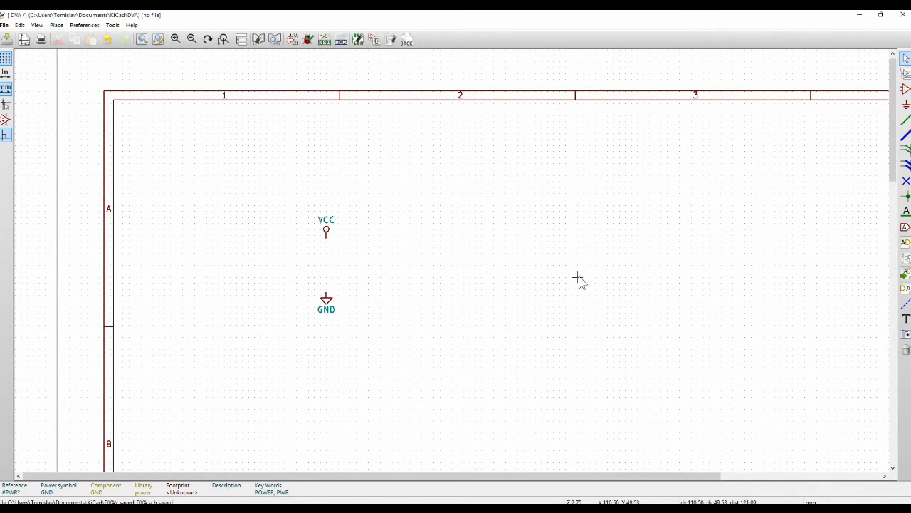
- Place a DVA_CONN component from the conn library on the sheet, well to the right of the VCC symbol
key(a)
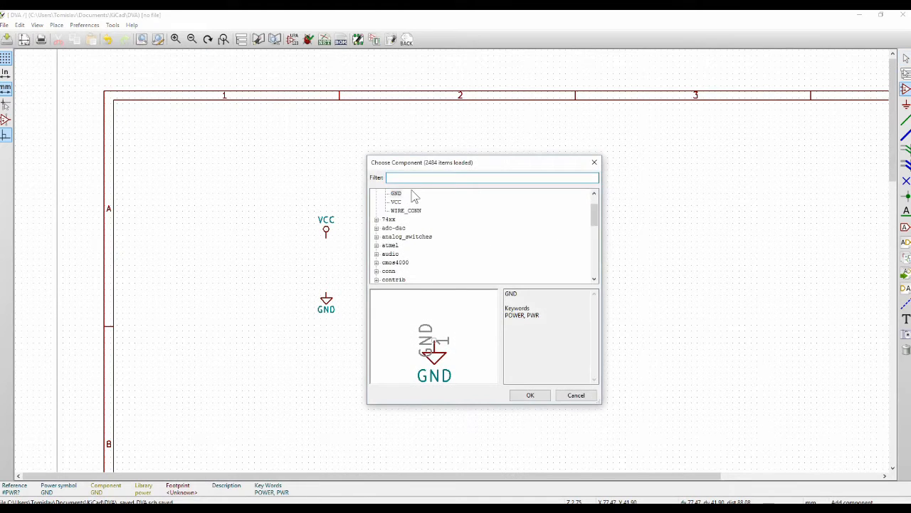
scroll(442, 228, down, 5)
scroll(438, 226, down, 4)
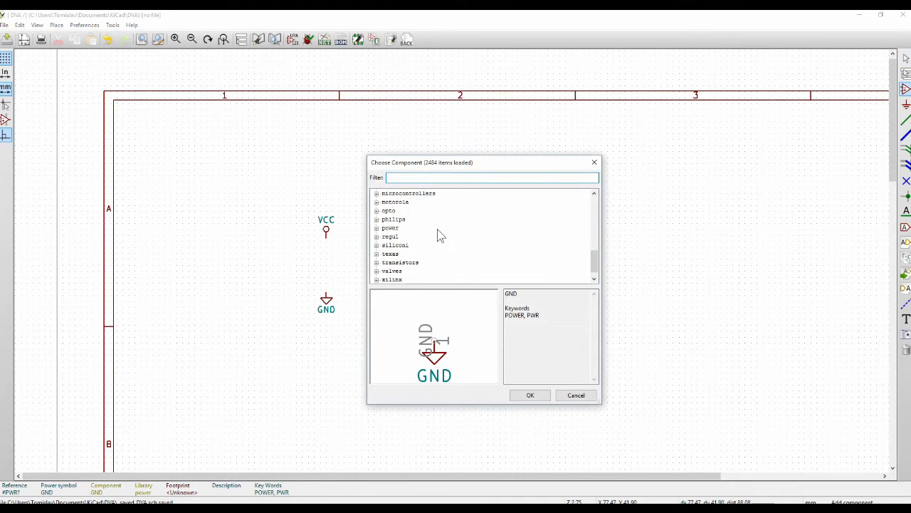
scroll(437, 227, up, 5)
scroll(402, 237, up, 1)
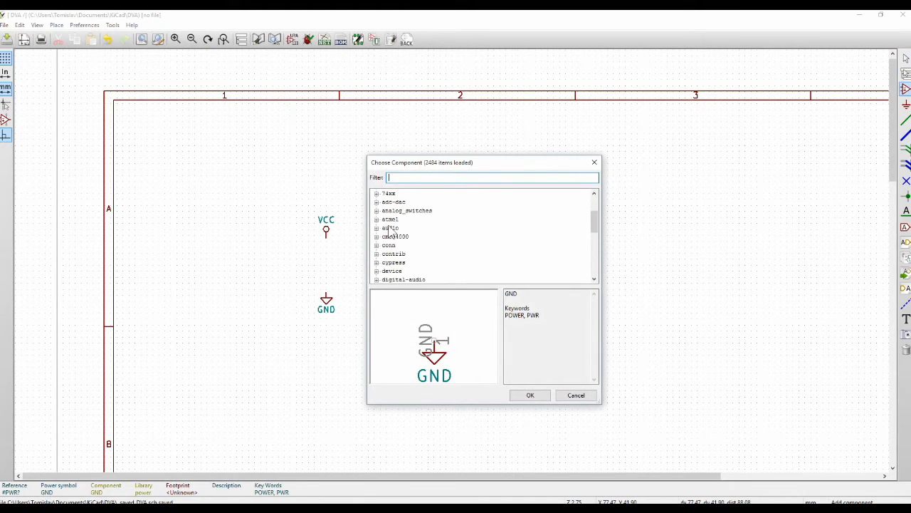
scroll(391, 235, up, 1)
scroll(393, 240, down, 1)
click(376, 245)
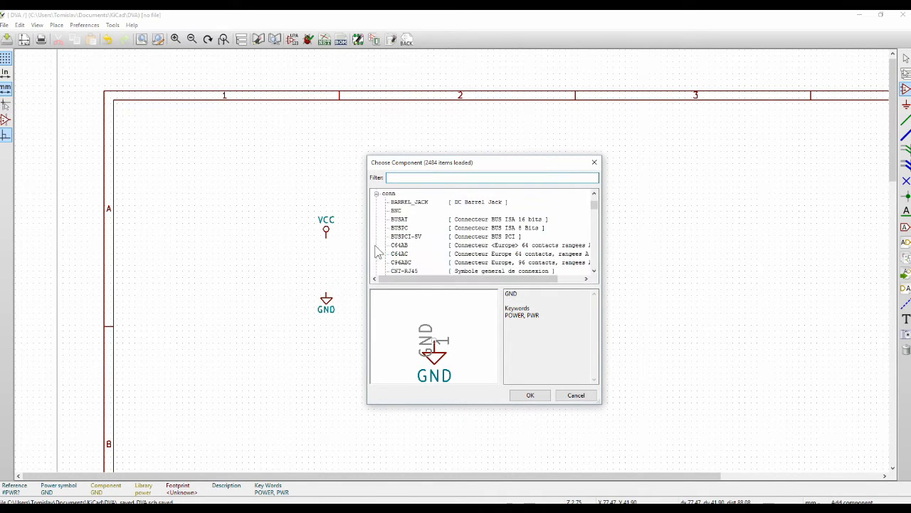
scroll(407, 218, down, 3)
scroll(420, 232, down, 10)
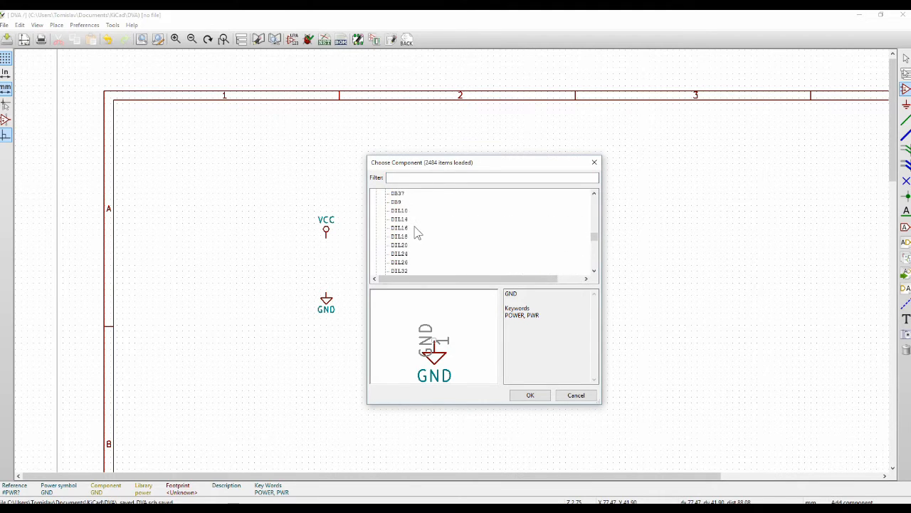
scroll(418, 233, up, 2)
scroll(418, 233, down, 4)
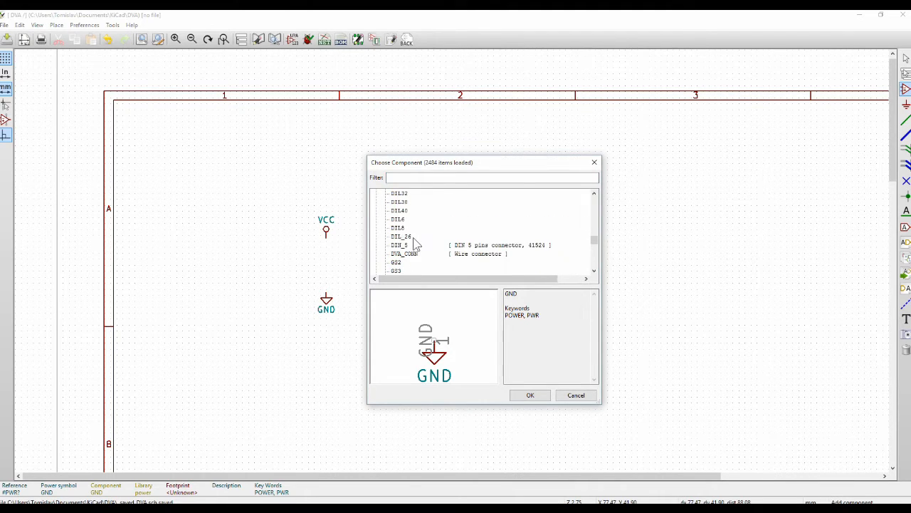
click(416, 255)
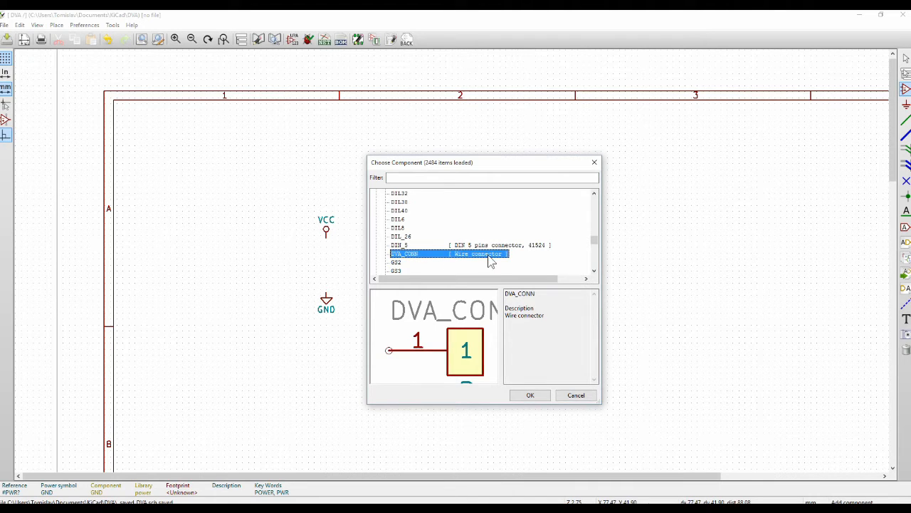
click(530, 396)
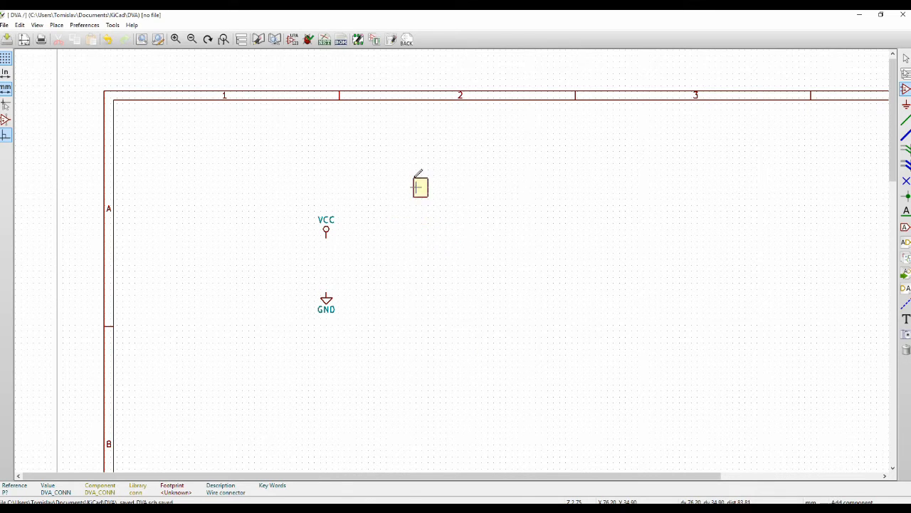
click(420, 221)
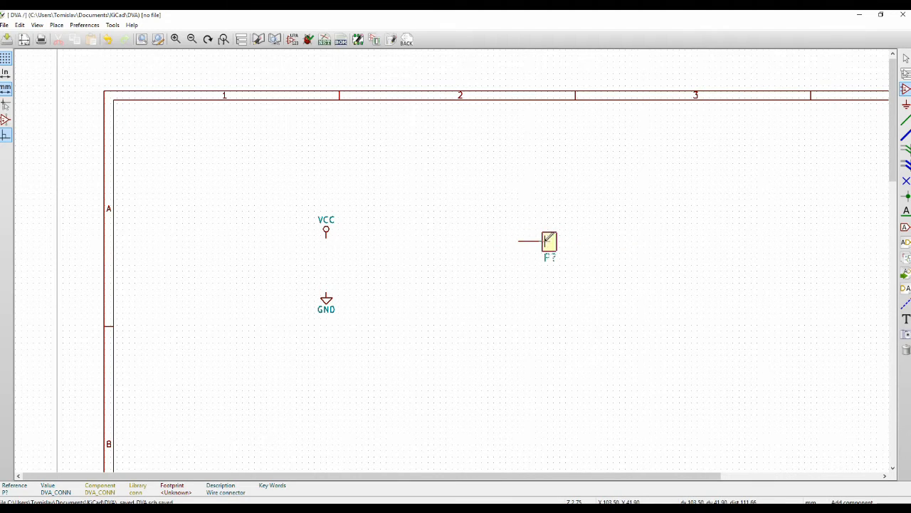
click(553, 234)
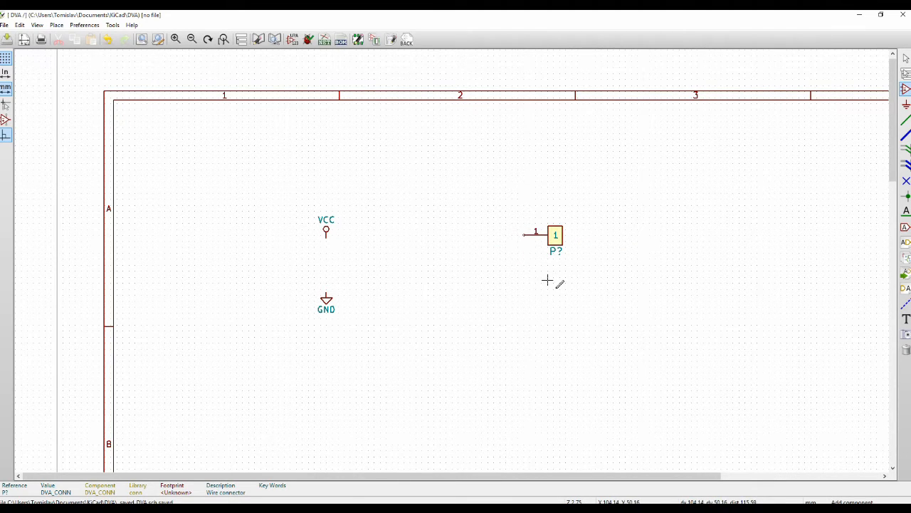
- Place a second DVA_CONN connector directly below the first one and leave component placement
click(547, 280)
click(392, 194)
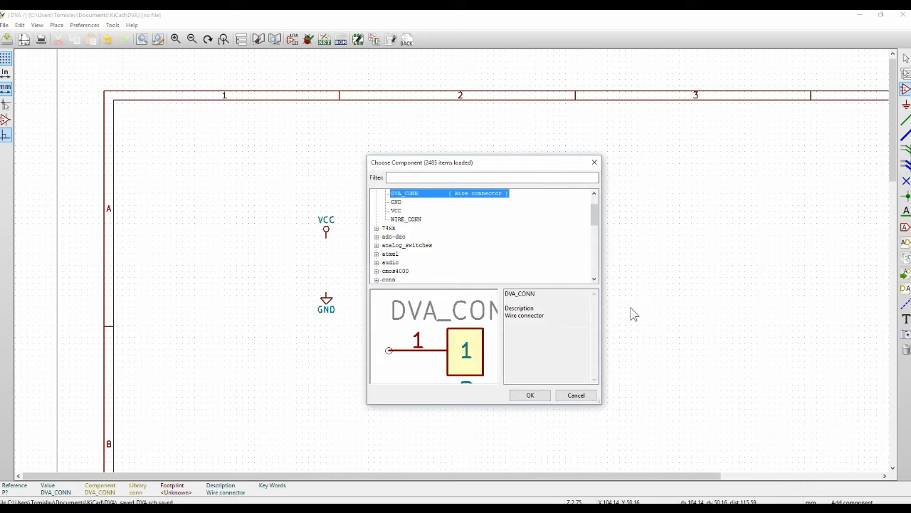
click(530, 395)
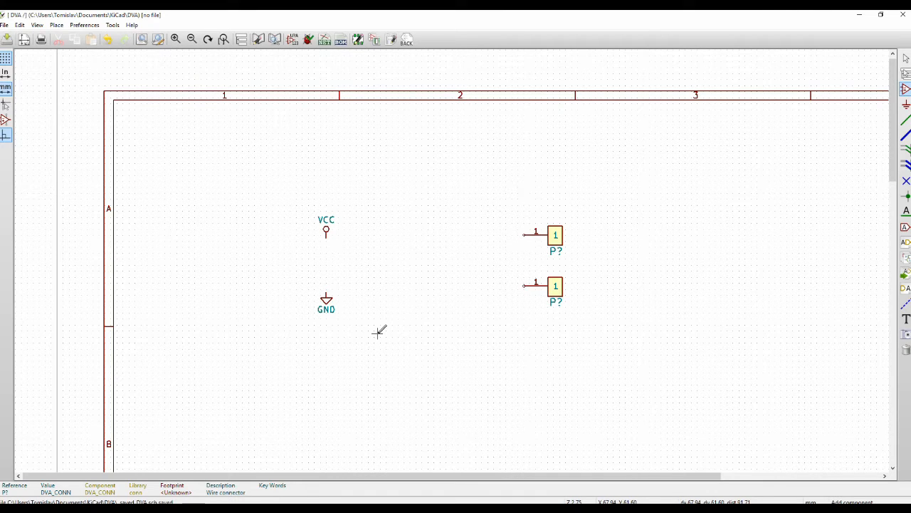
key(Escape)
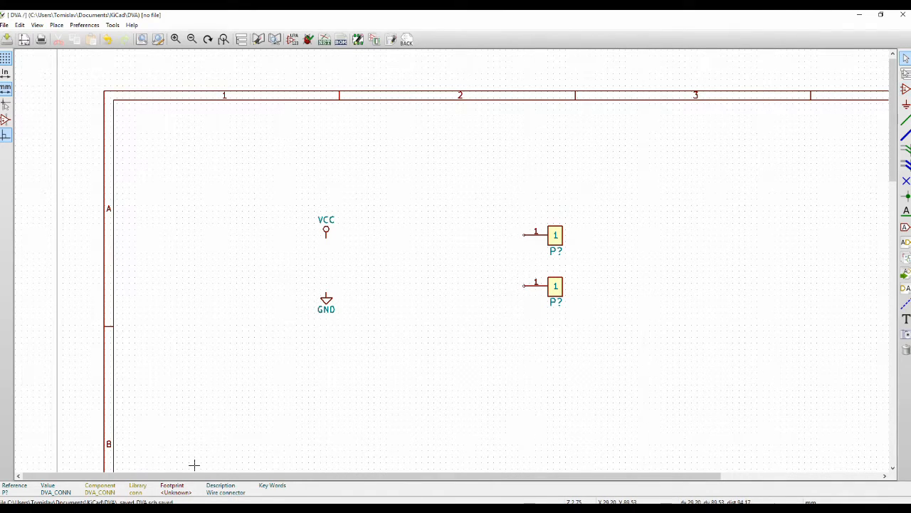
- Check the adapter circuit in the browser and place a polarised capacitor CP from the device library between the power symbols and connectors
click(194, 509)
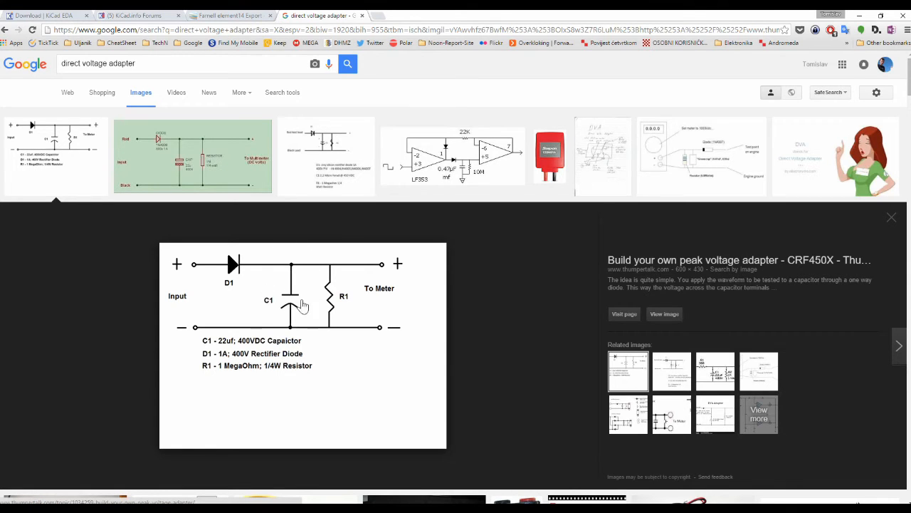
key(alt+Tab)
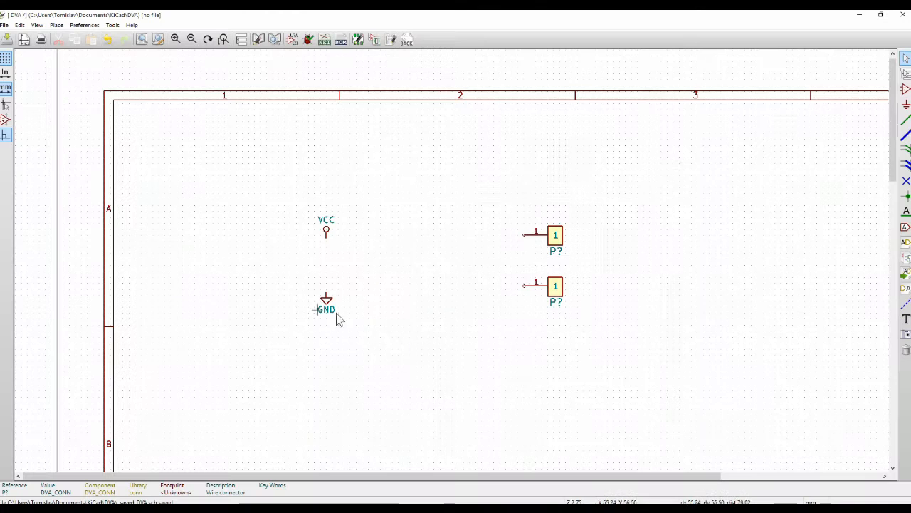
key(a)
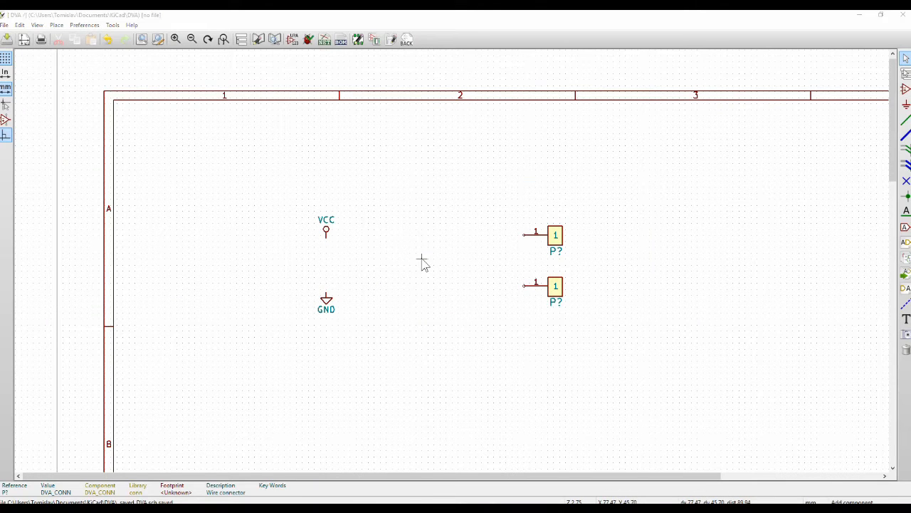
scroll(388, 250, down, 2)
scroll(395, 253, up, 1)
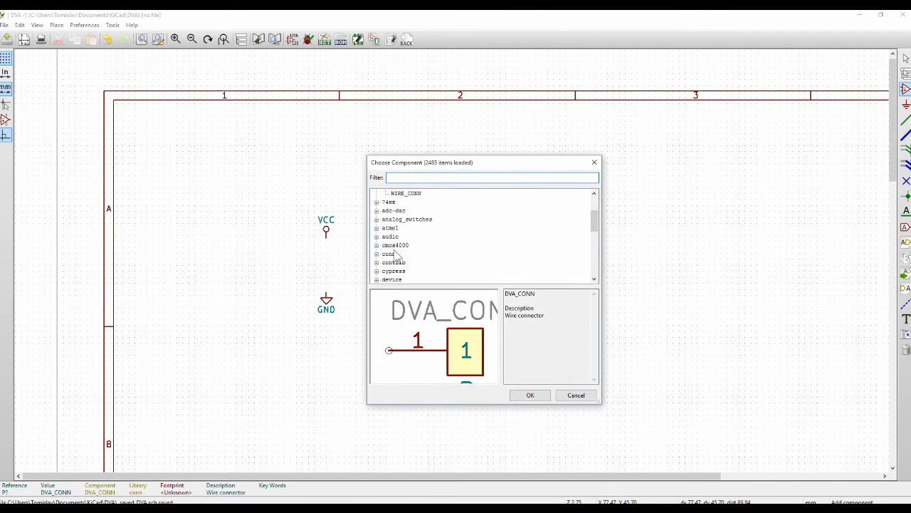
click(377, 279)
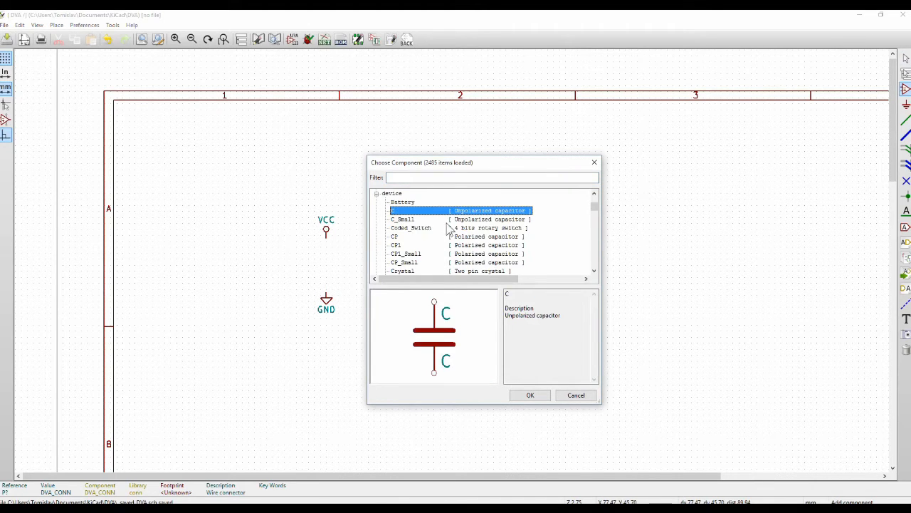
click(409, 237)
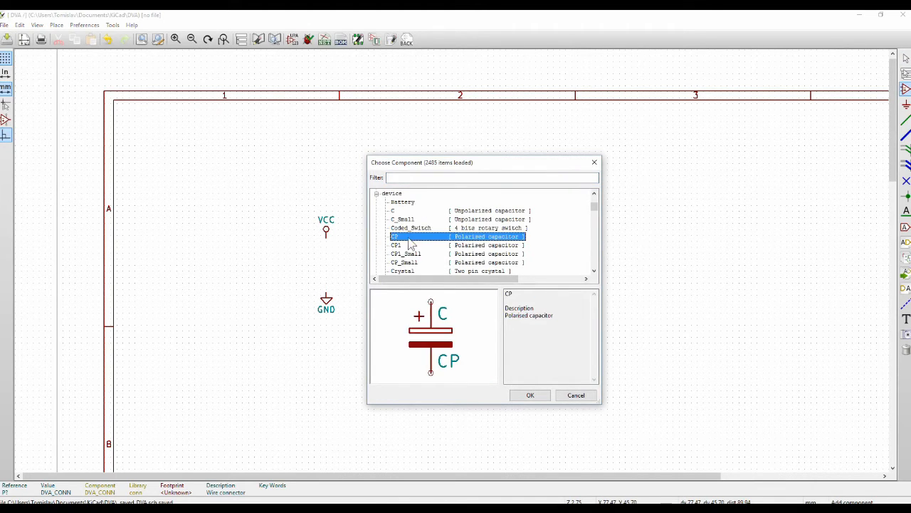
click(406, 245)
click(407, 238)
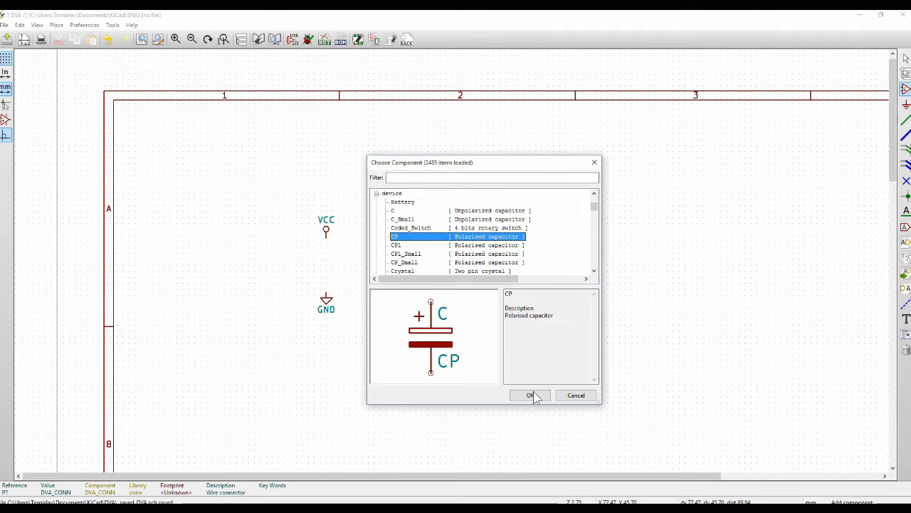
click(395, 245)
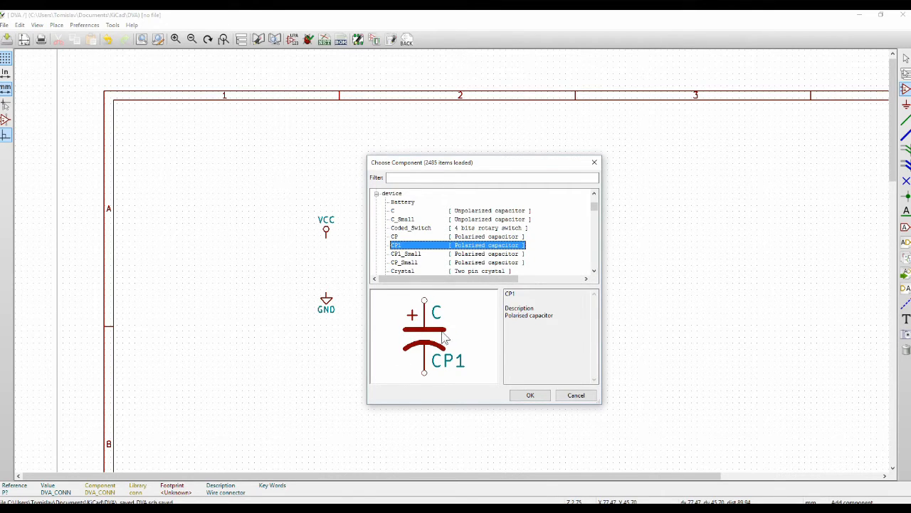
click(400, 238)
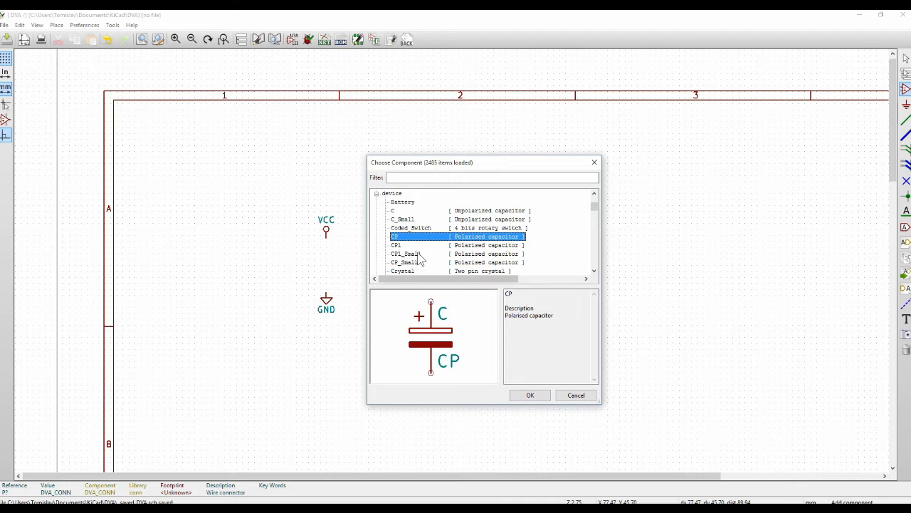
click(412, 263)
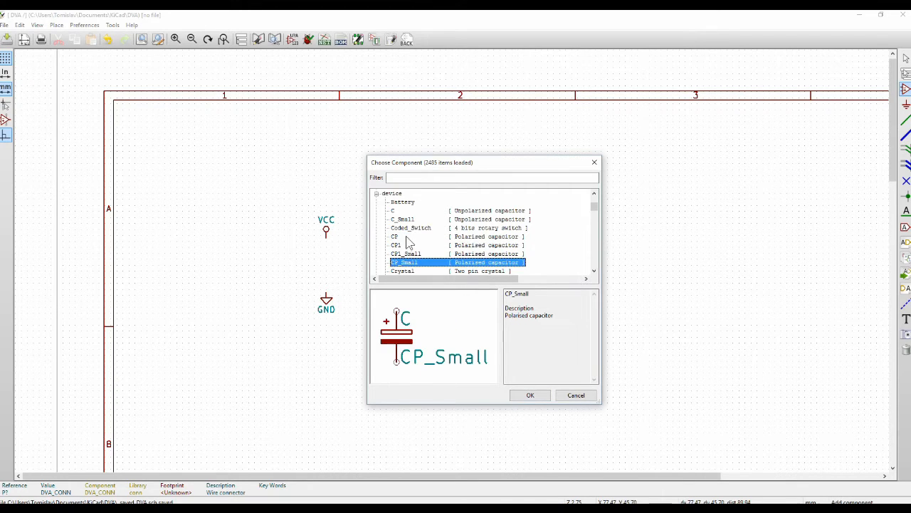
click(406, 238)
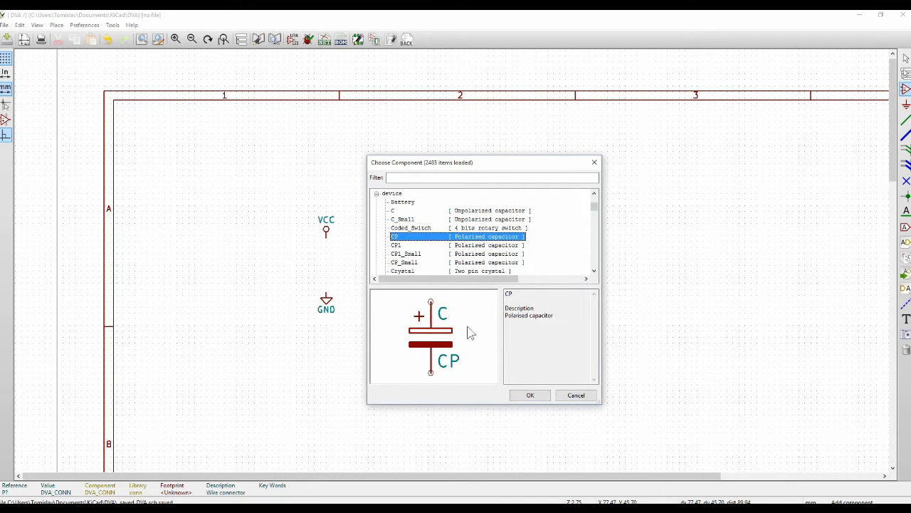
click(530, 394)
click(413, 262)
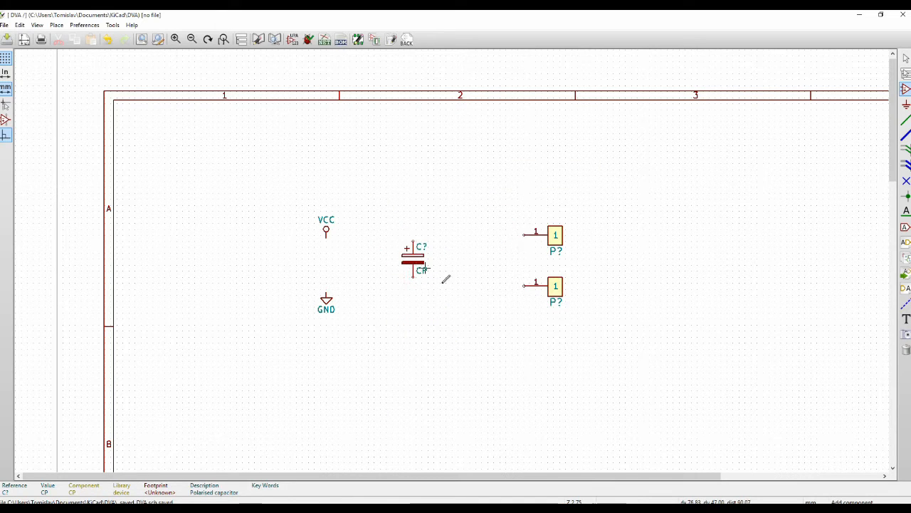
middle_drag(415, 247, 456, 254)
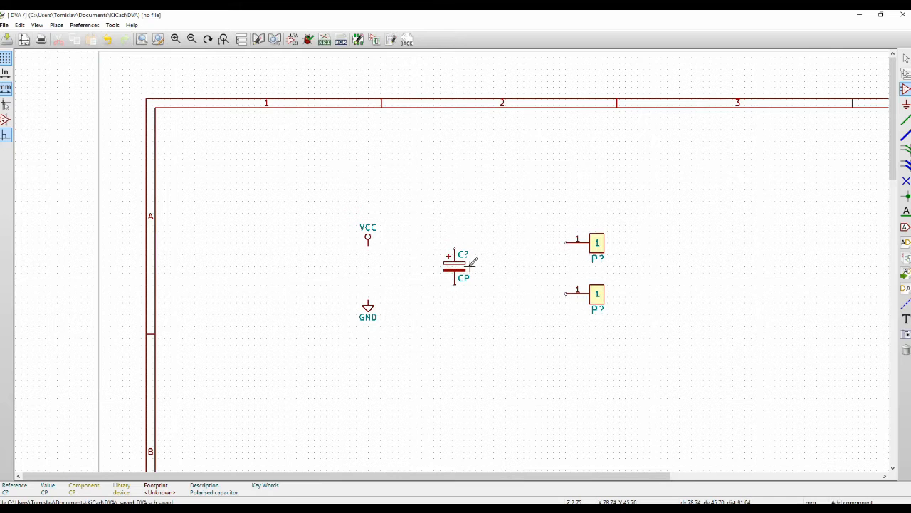
key(Escape)
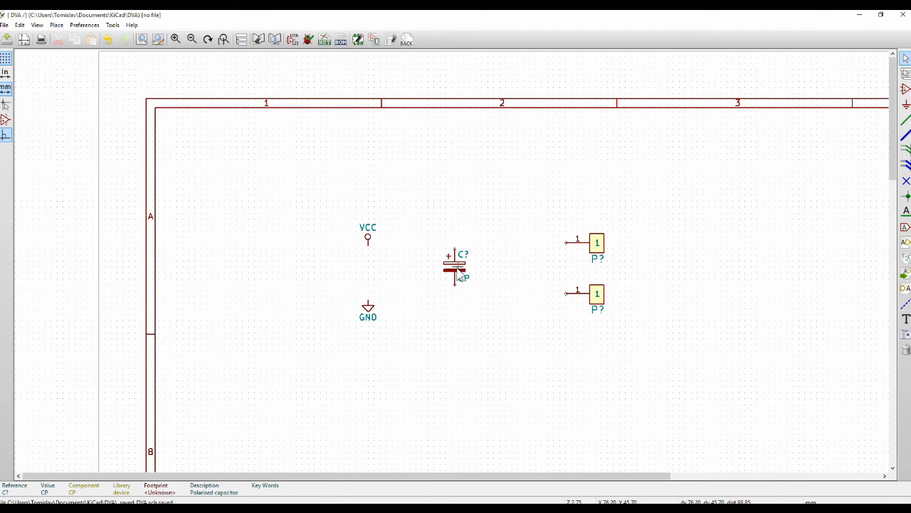
scroll(459, 276, up, 2)
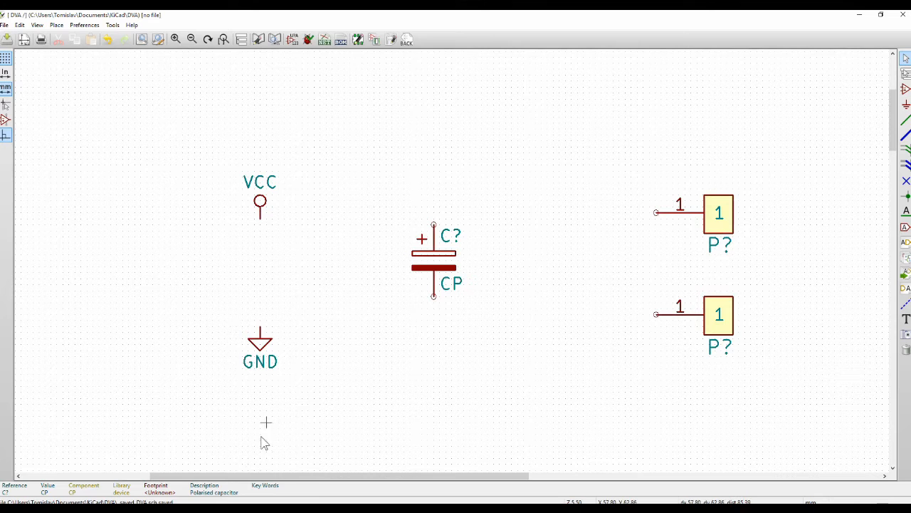
- Switch to the Farnell site in the browser and remove the Panasonic capacitor line from the shopping basket
key(alt+Tab)
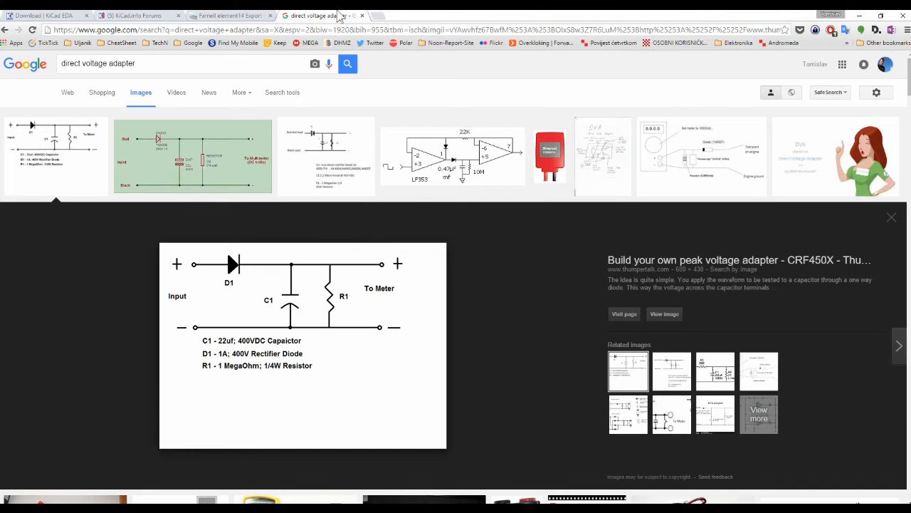
click(226, 16)
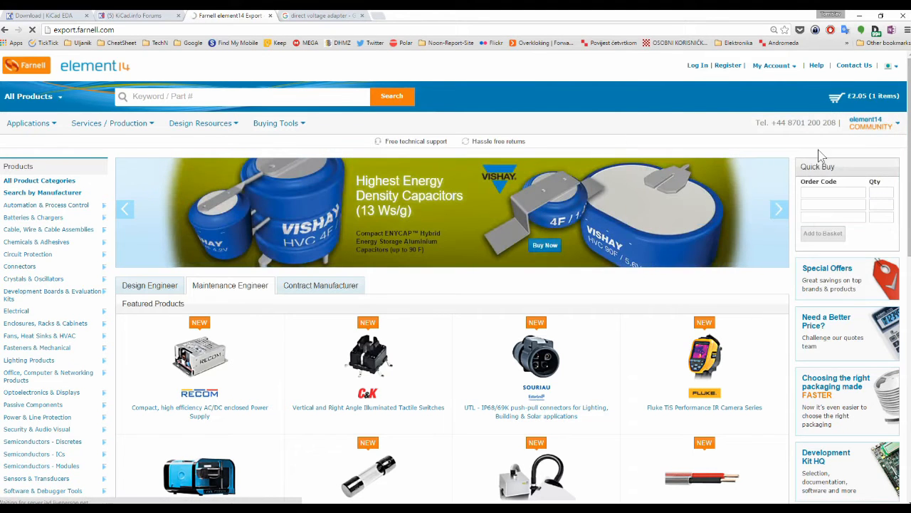
mouse_move(843, 97)
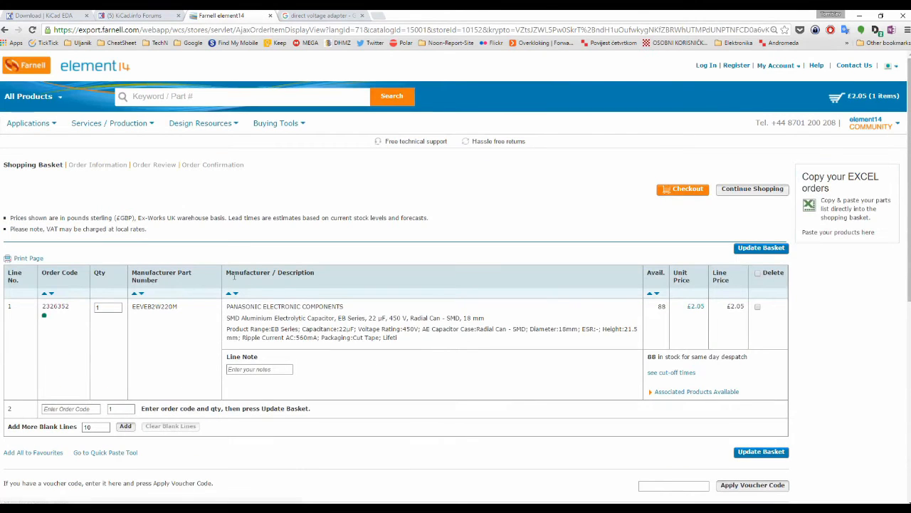
click(758, 308)
click(761, 451)
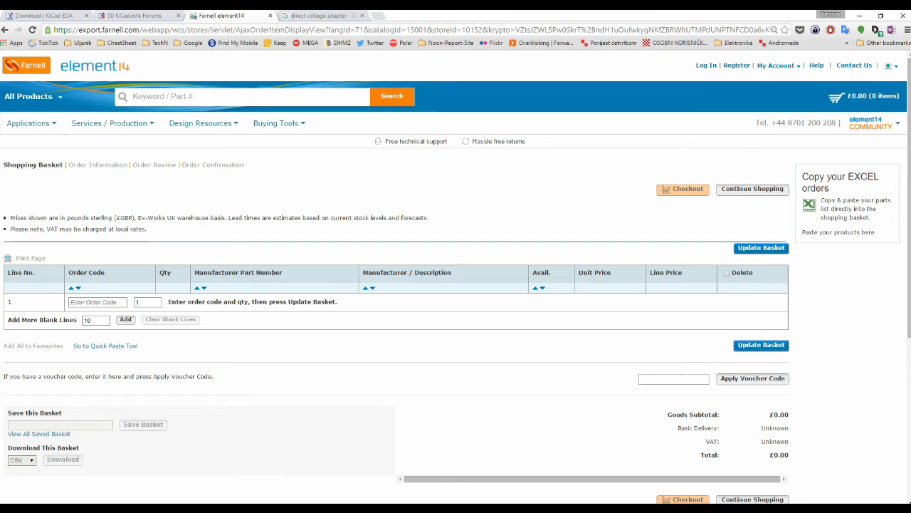
- Check the component ratings in the adapter circuit image and return to the Farnell home page
click(318, 15)
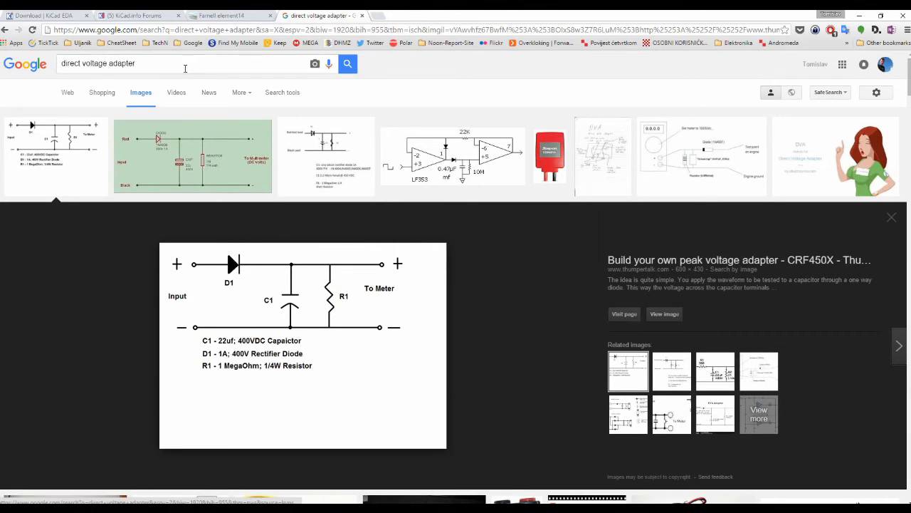
click(218, 16)
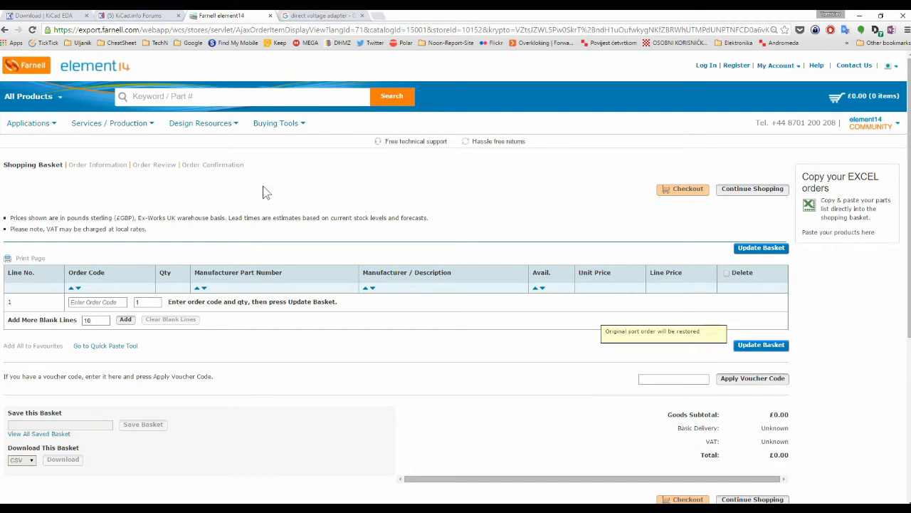
mouse_move(32, 98)
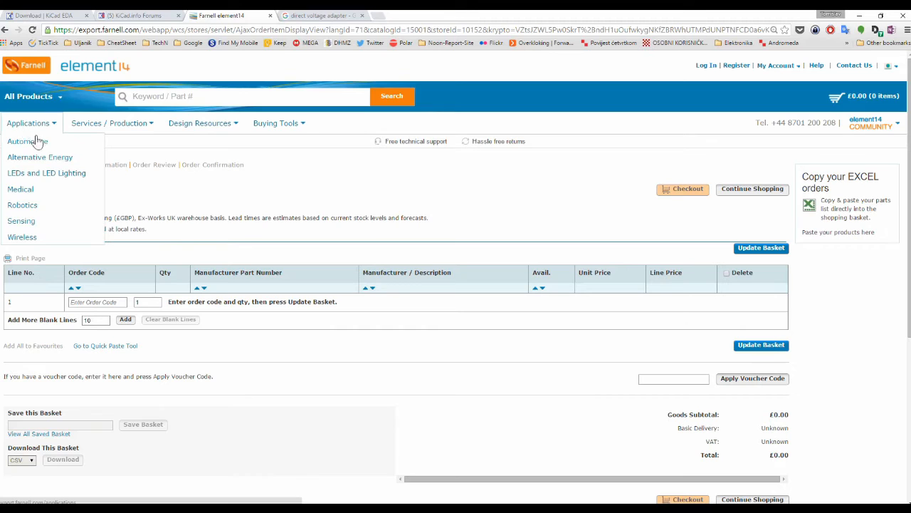
mouse_move(84, 115)
click(31, 65)
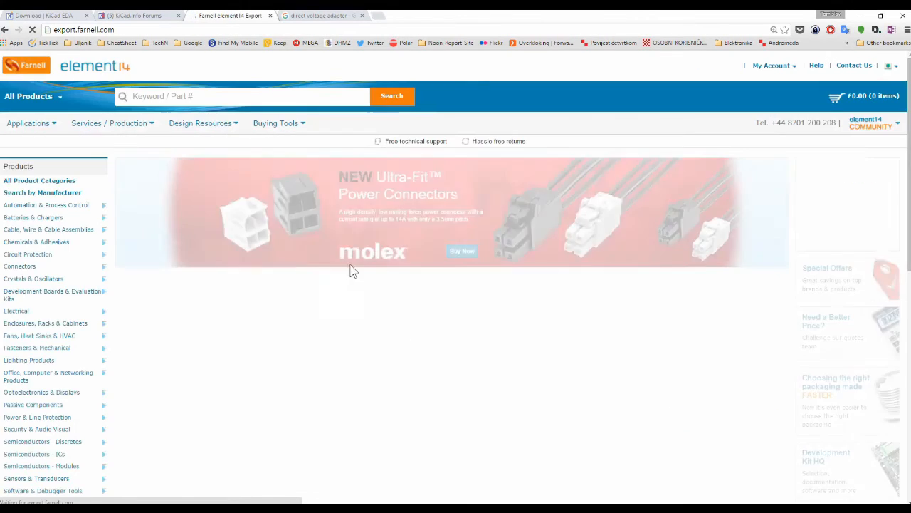
- Open the Aluminium Electrolytic Capacitors - SMD category within the passive components' capacitors range
scroll(255, 362, down, 2)
scroll(249, 356, down, 7)
scroll(232, 340, up, 6)
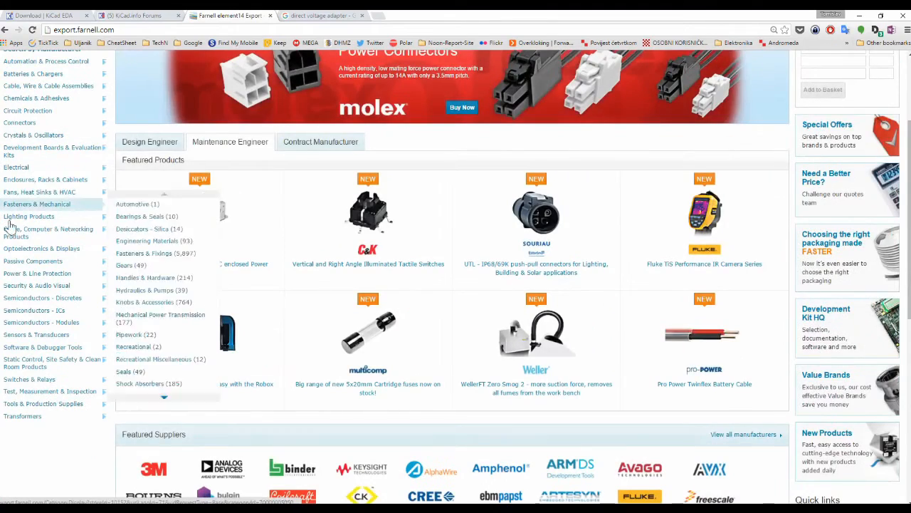
mouse_move(45, 325)
mouse_move(62, 265)
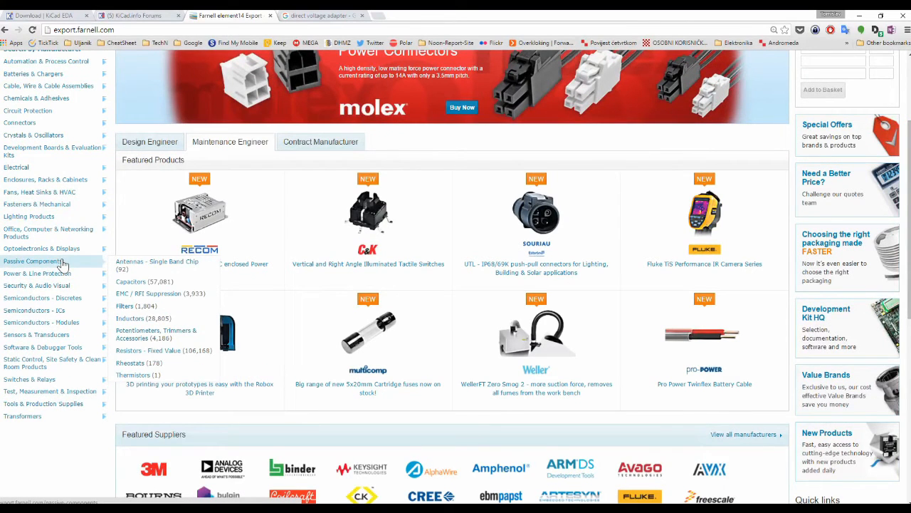
click(361, 293)
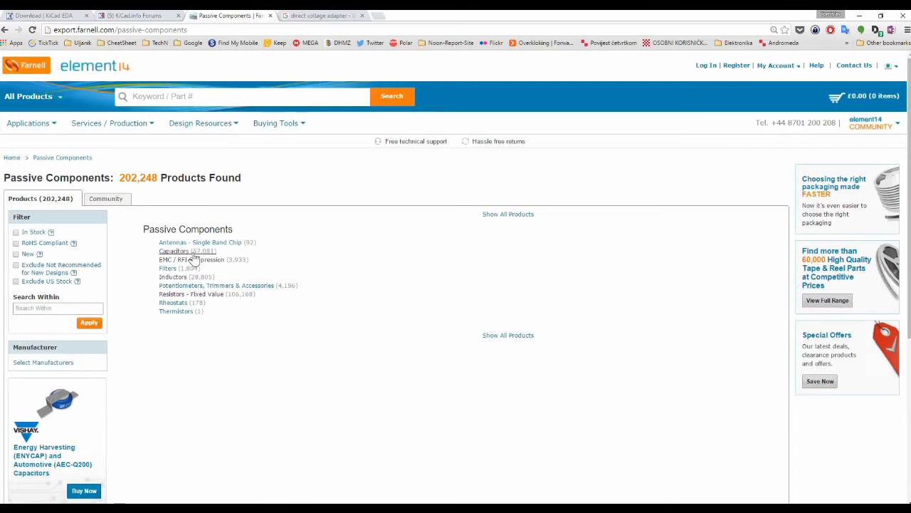
click(178, 252)
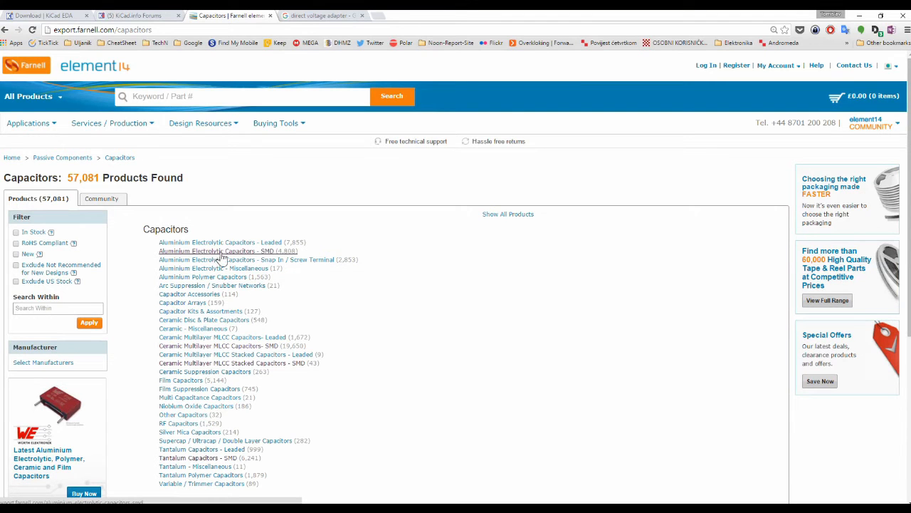
click(274, 253)
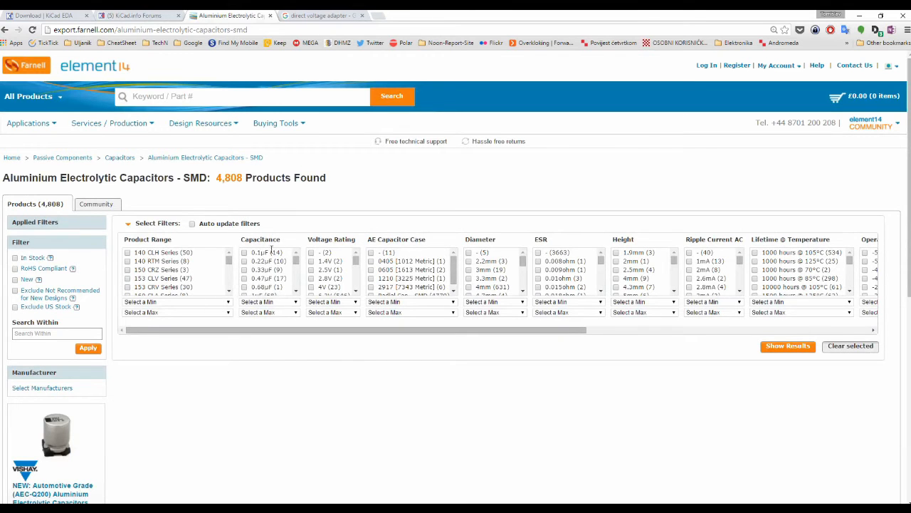
- Filter the SMD electrolytic capacitors by a capacitance of 22µF
scroll(276, 282, down, 18)
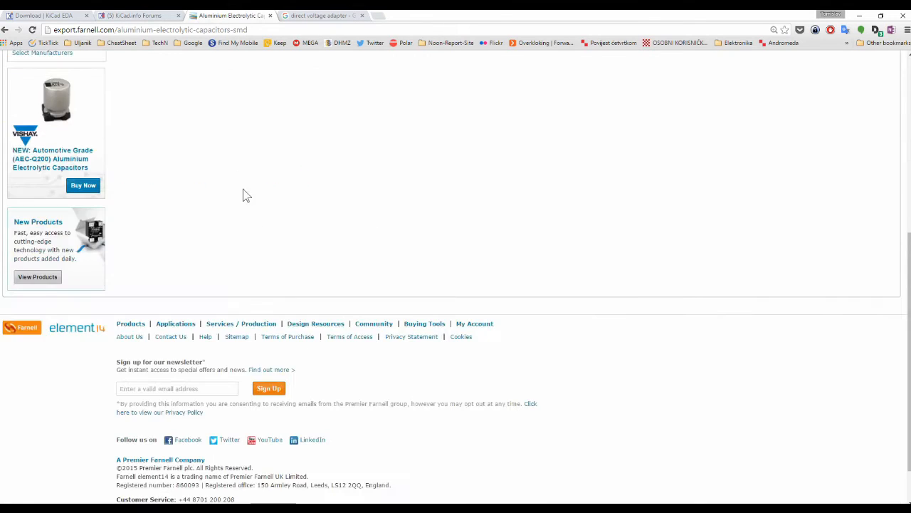
scroll(243, 190, up, 8)
scroll(267, 224, up, 5)
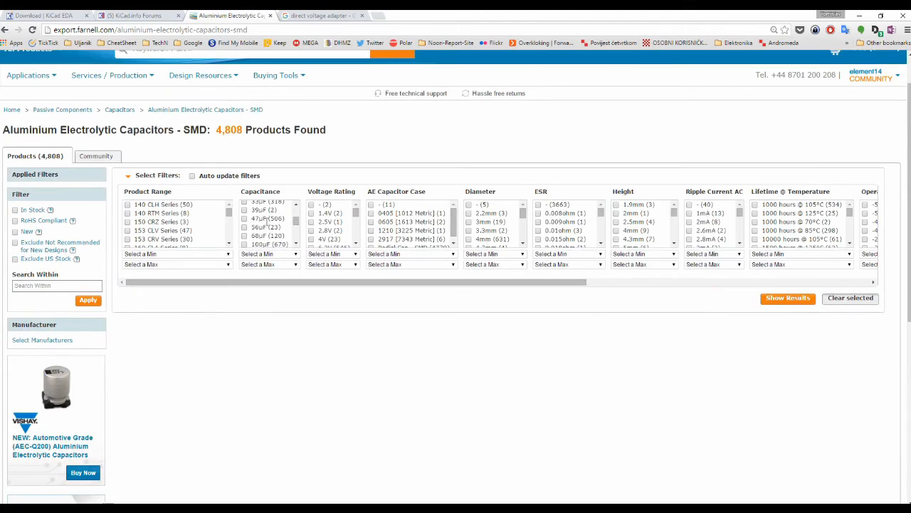
scroll(266, 228, down, 2)
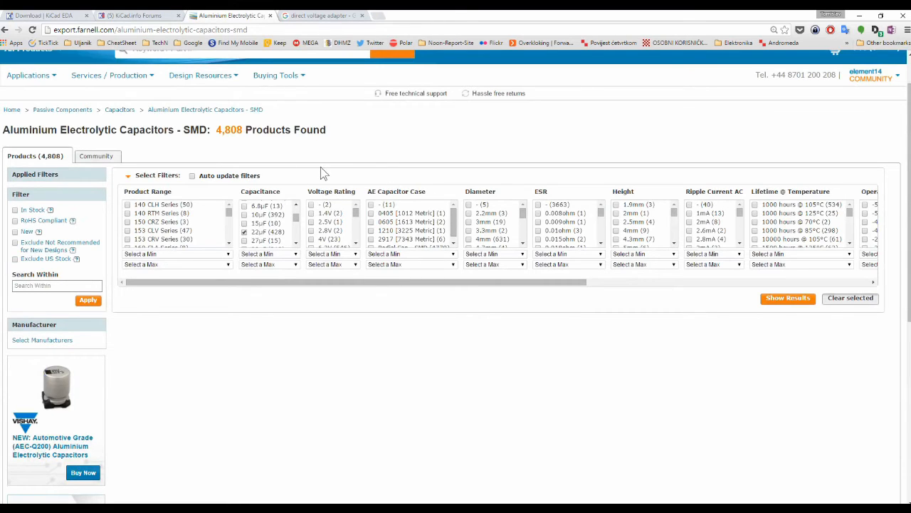
- Set the minimum voltage rating filter to 400V and show the matching capacitors
scroll(357, 214, down, 5)
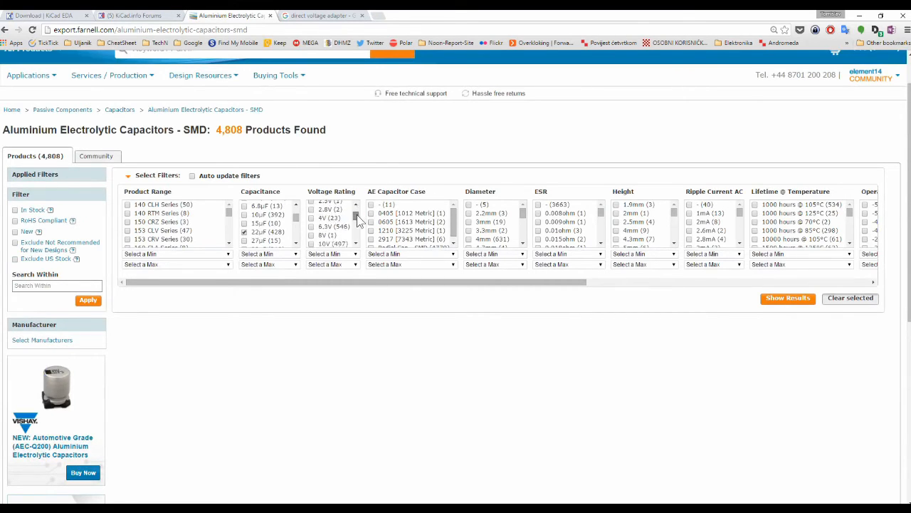
click(341, 254)
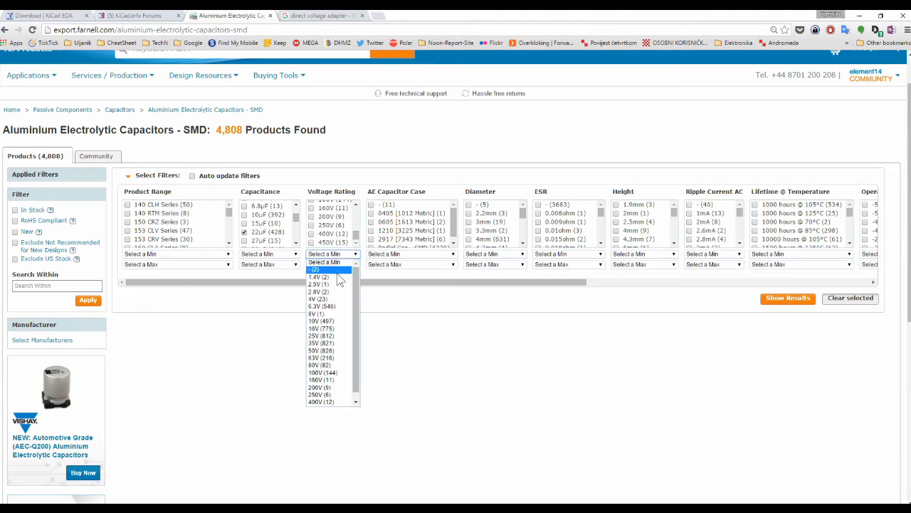
click(320, 402)
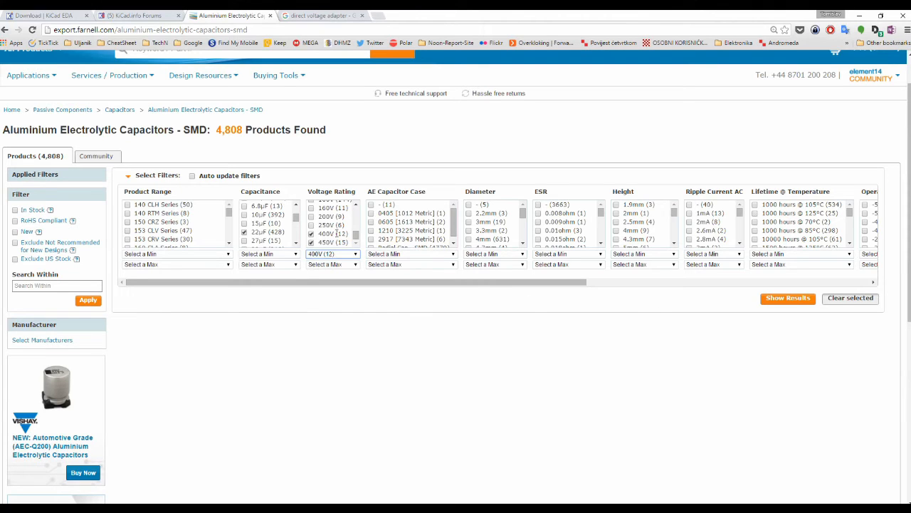
click(779, 298)
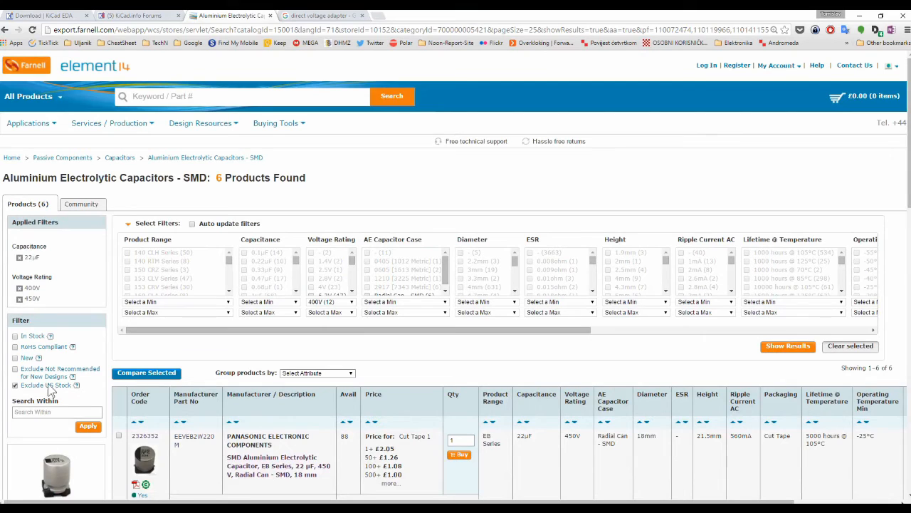
- Limit the results to in-stock parts, excluding US stock, and compare the remaining capacitors
click(15, 336)
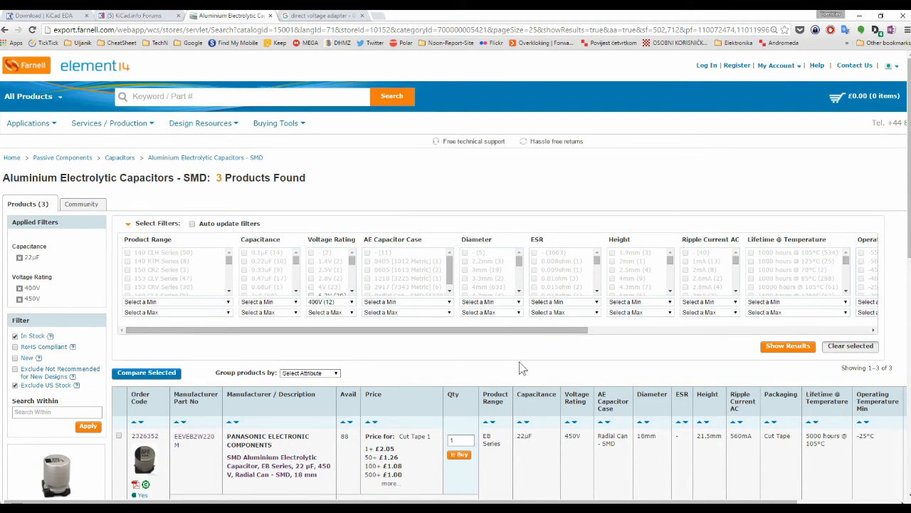
scroll(516, 363, down, 3)
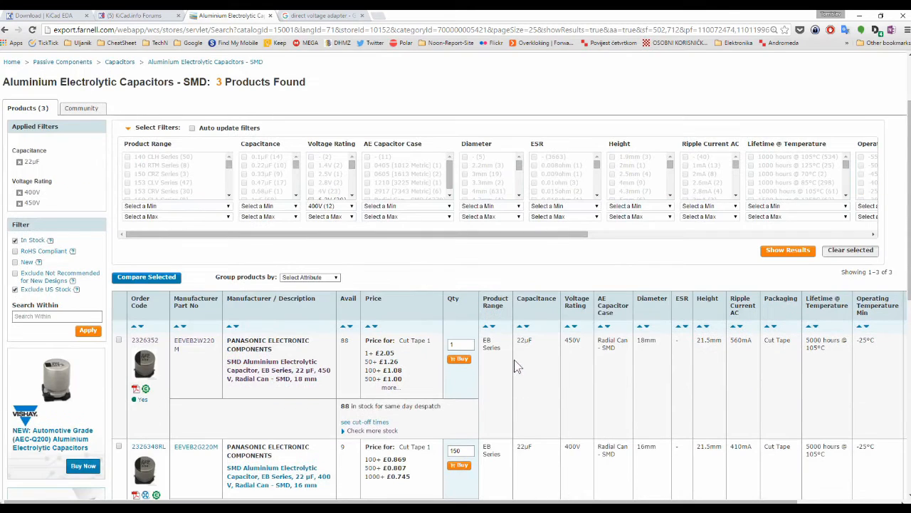
scroll(558, 297, down, 3)
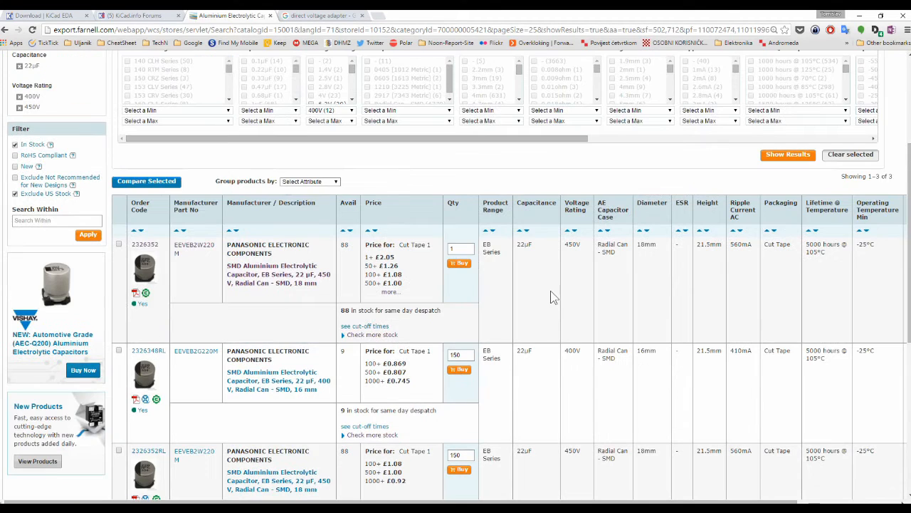
scroll(527, 228, down, 2)
scroll(515, 230, down, 4)
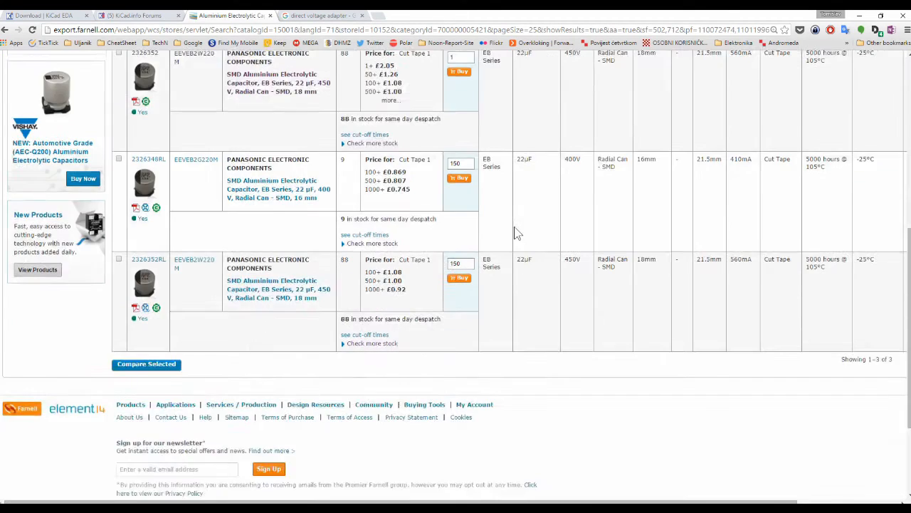
scroll(515, 230, up, 8)
scroll(472, 299, down, 5)
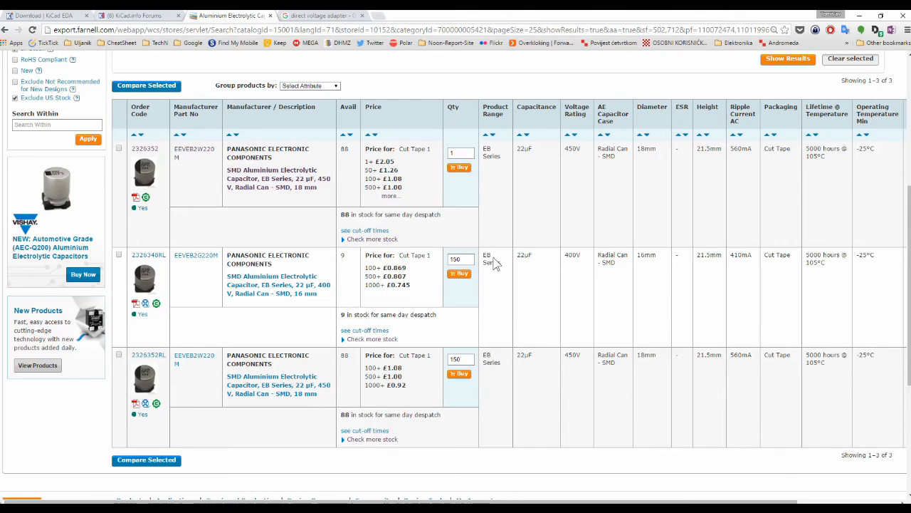
- Add one Panasonic EEVEB2W220M 22 µF, 450 V SMD capacitor to the shopping basket
click(457, 259)
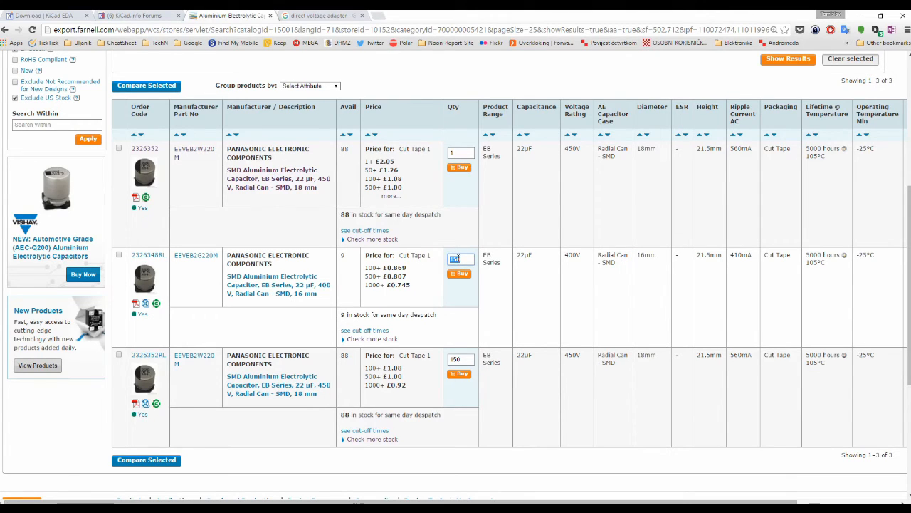
click(462, 260)
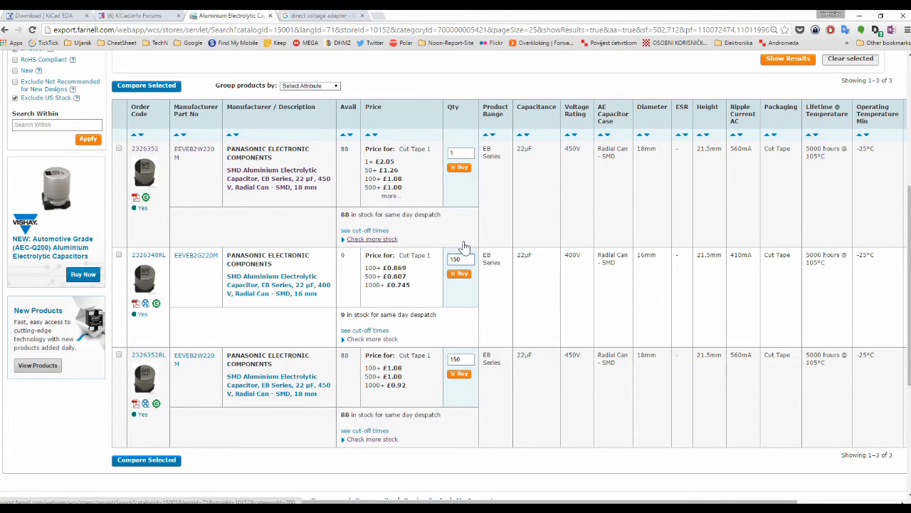
click(462, 153)
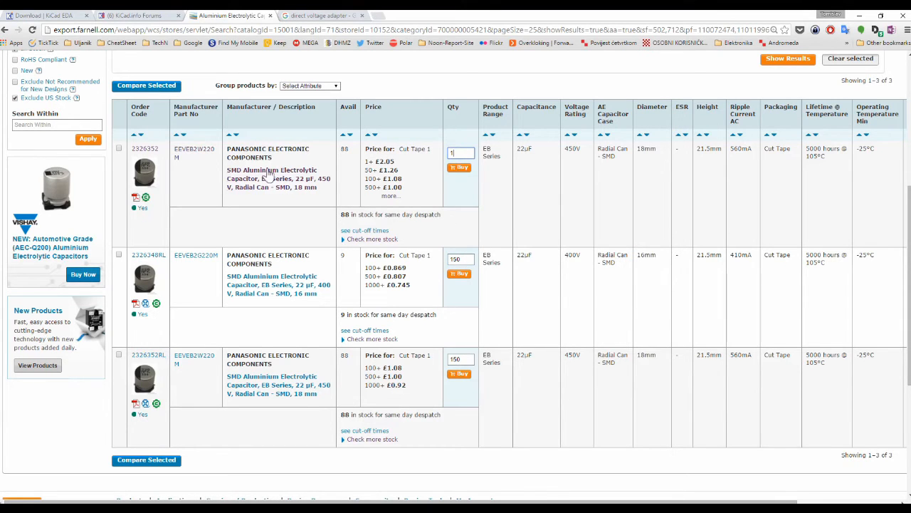
click(459, 168)
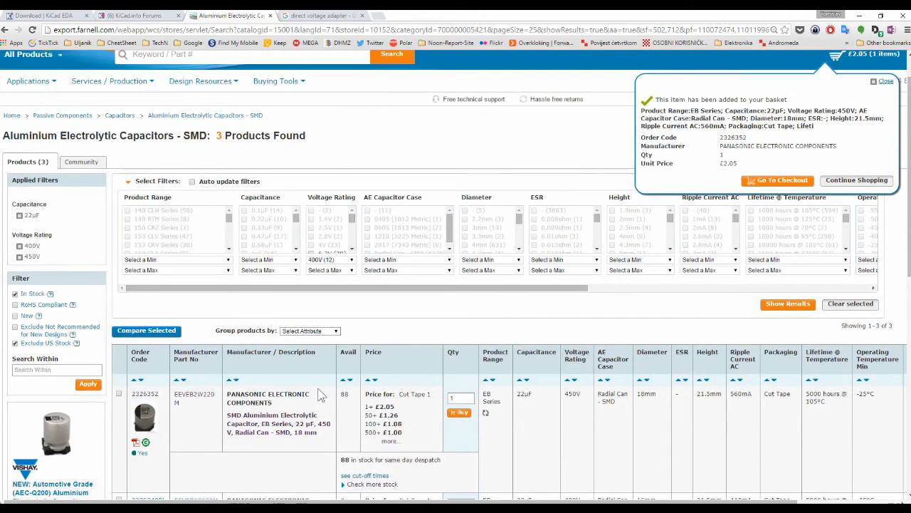
- Open the product page of the Panasonic EEVEB2W220M capacitor and load its technical data sheet in a separate tab
click(260, 417)
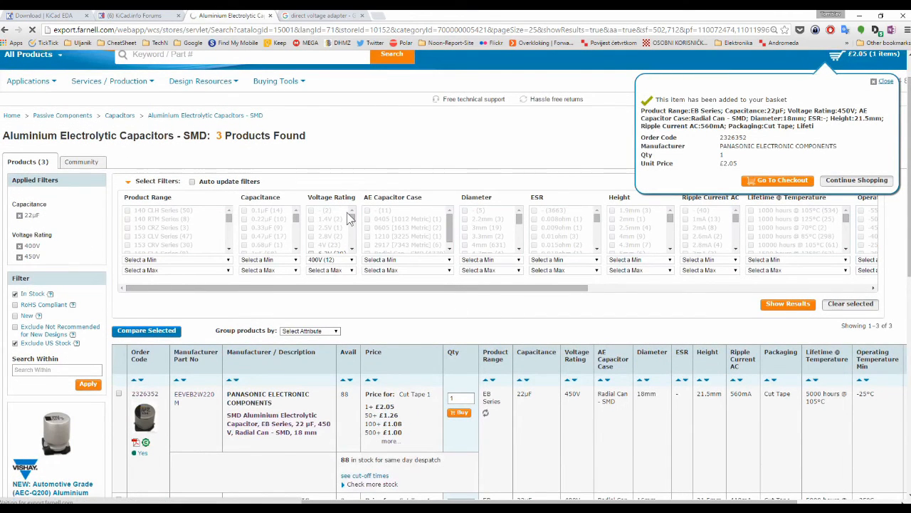
scroll(303, 257, down, 2)
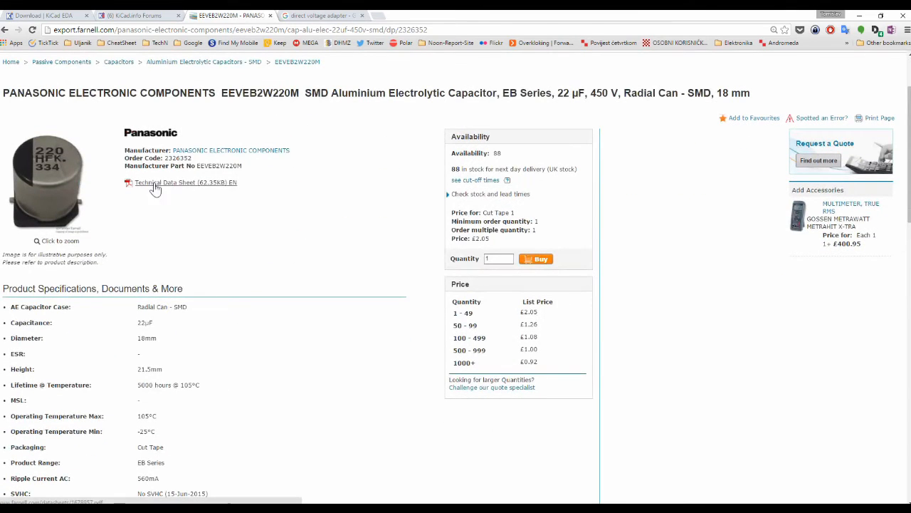
click(194, 184)
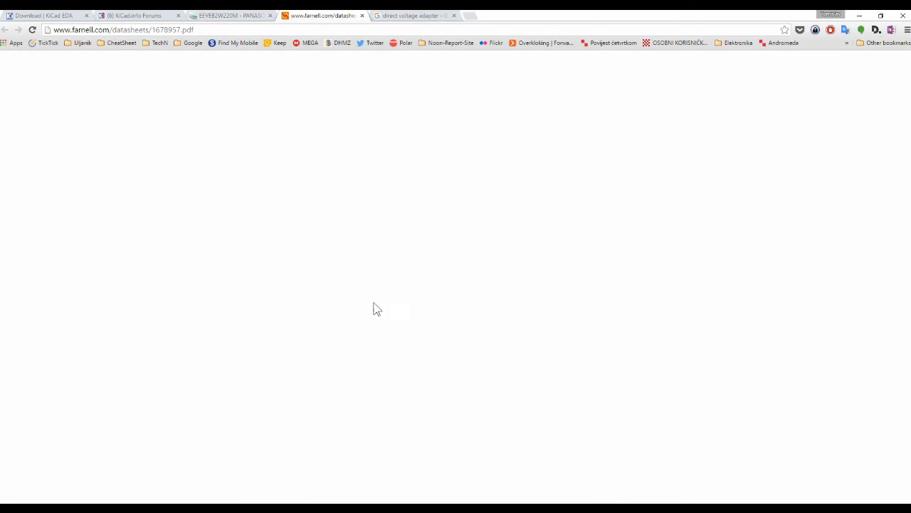
click(235, 17)
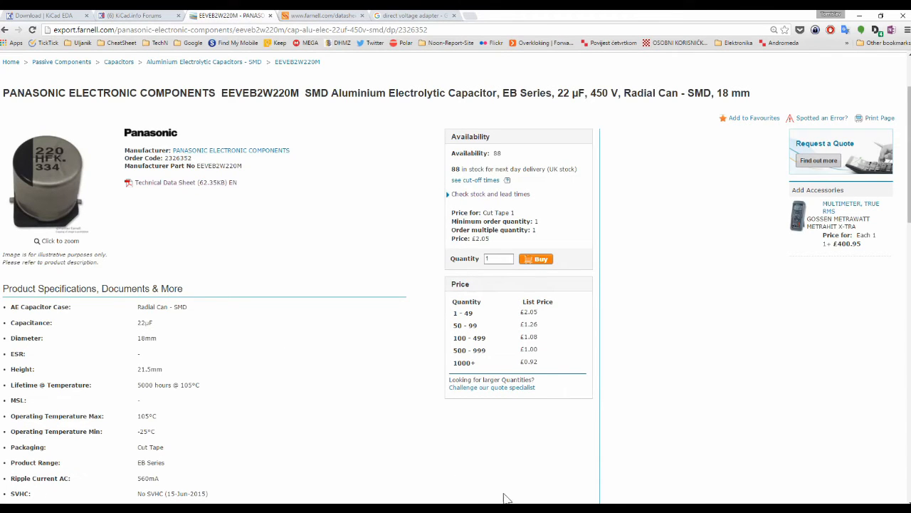
- Switch to the KiCad schematic and examine the fields in the polarised capacitor's component properties
key(alt+Tab)
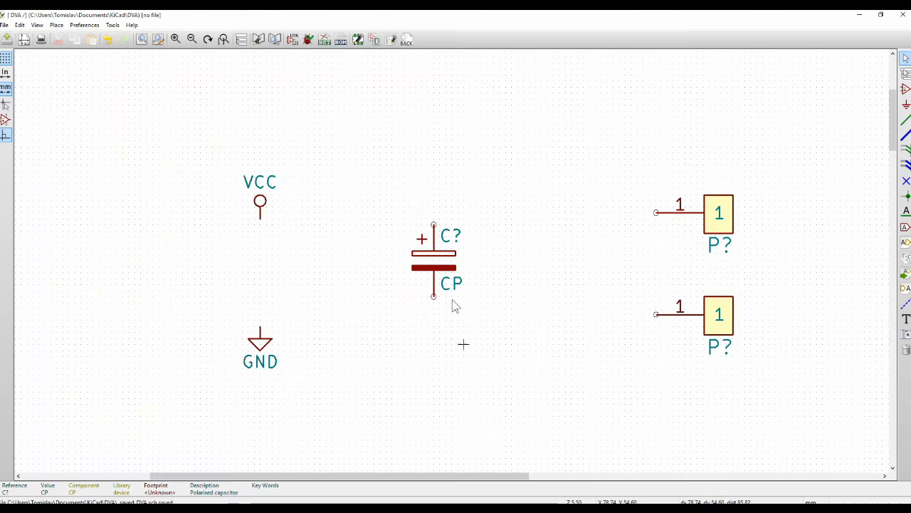
double_click(436, 265)
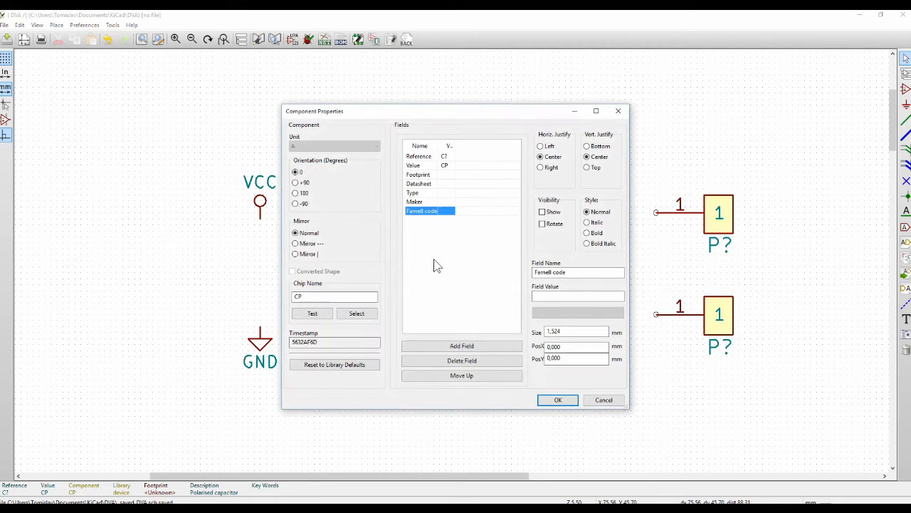
key(Escape)
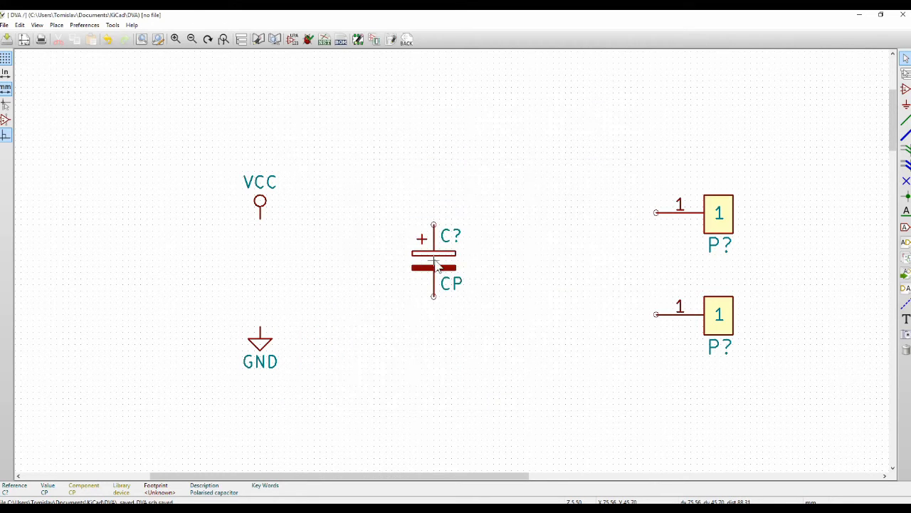
right_click(434, 260)
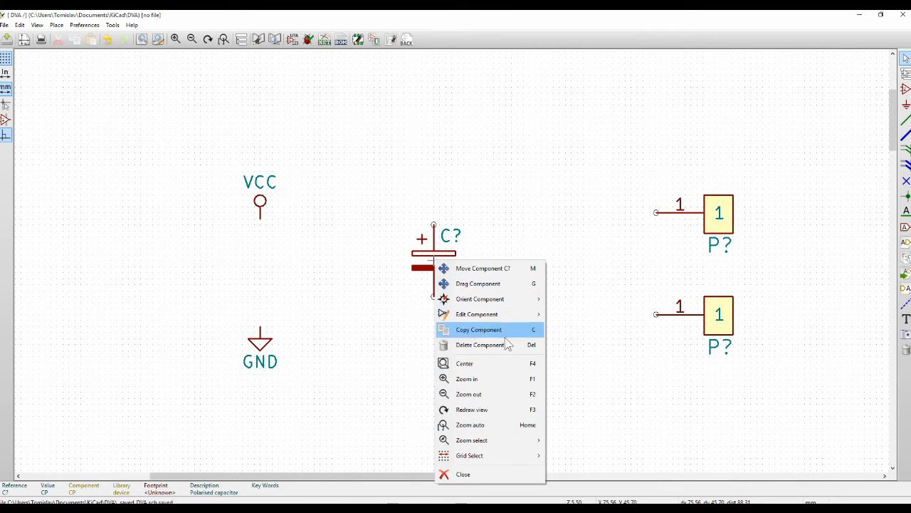
click(432, 255)
right_click(433, 253)
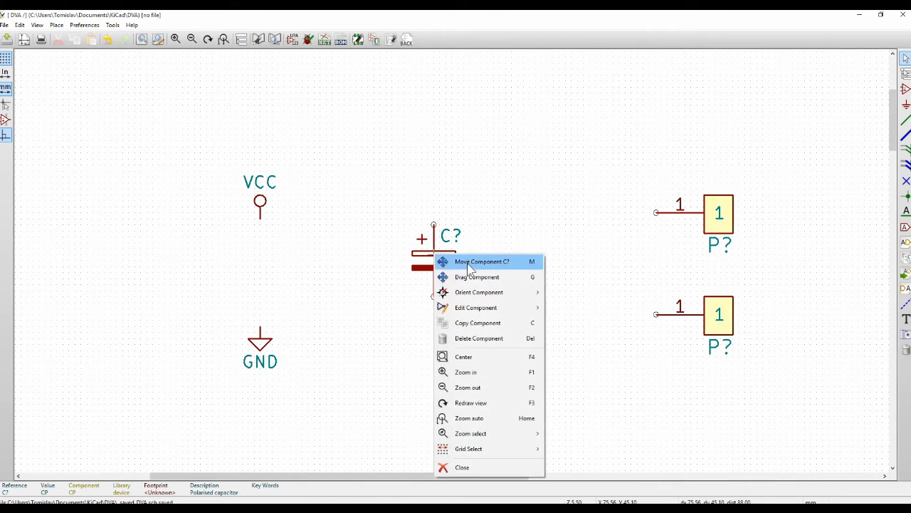
mouse_move(499, 308)
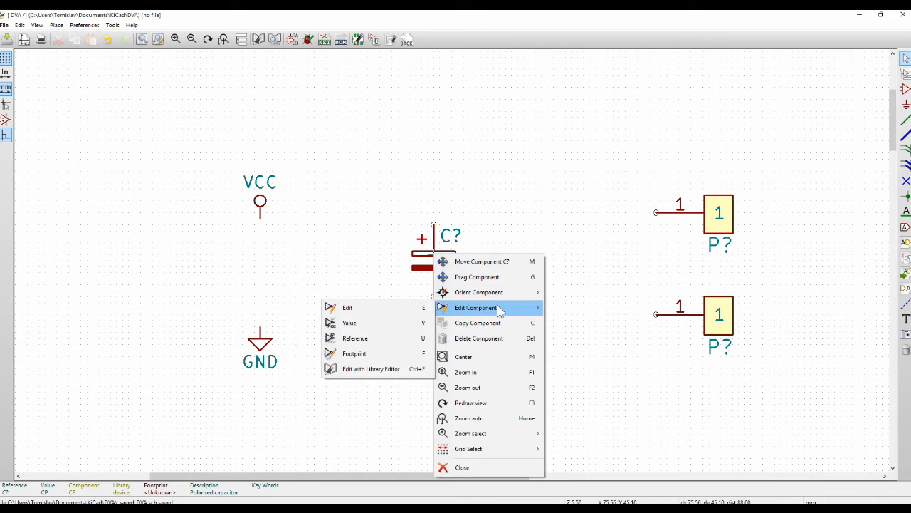
click(379, 307)
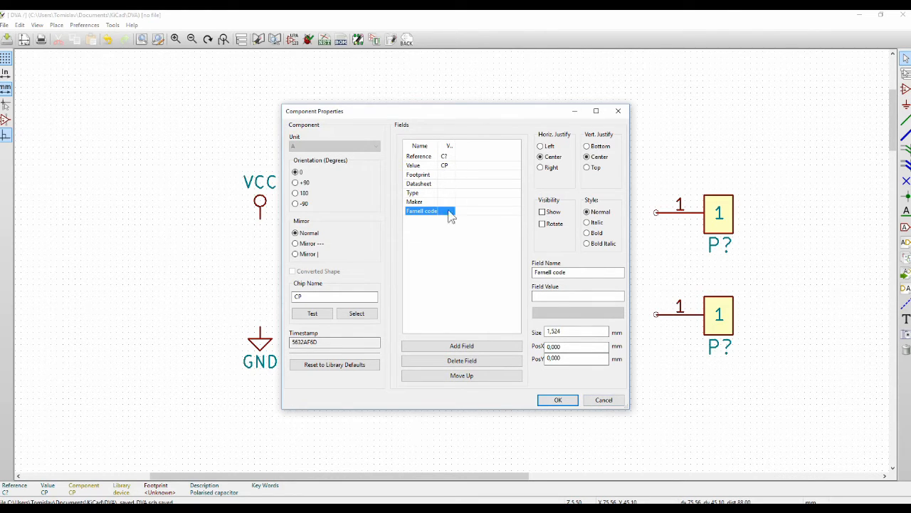
drag(480, 116, 508, 120)
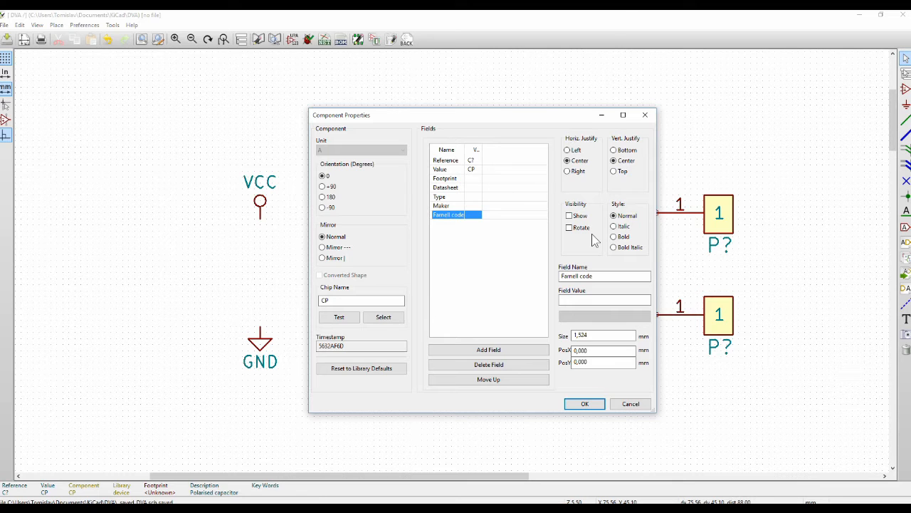
key(Escape)
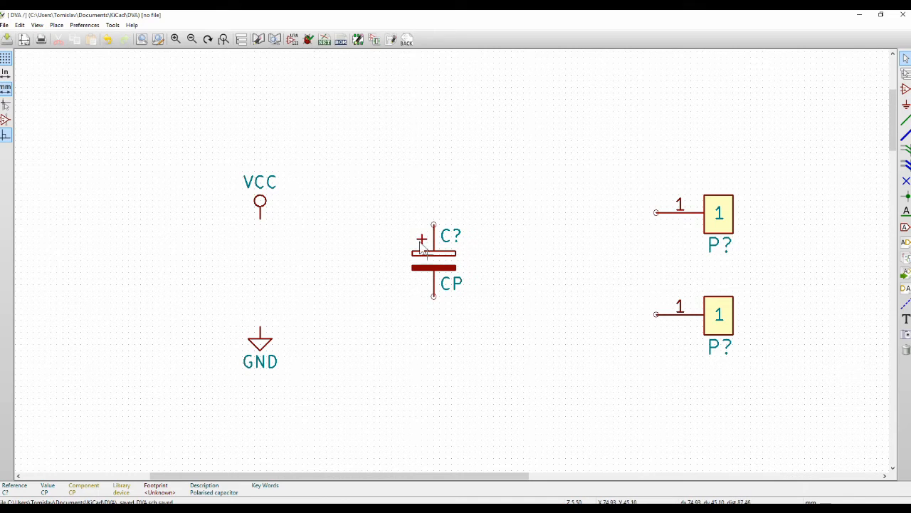
- Review the Type, Maker and Farnell code template field names in the schematic editor options
click(84, 25)
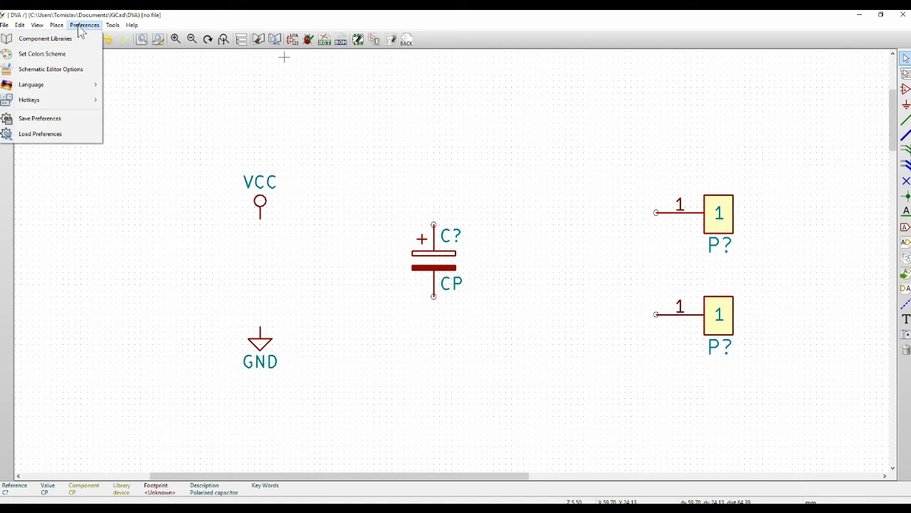
click(72, 71)
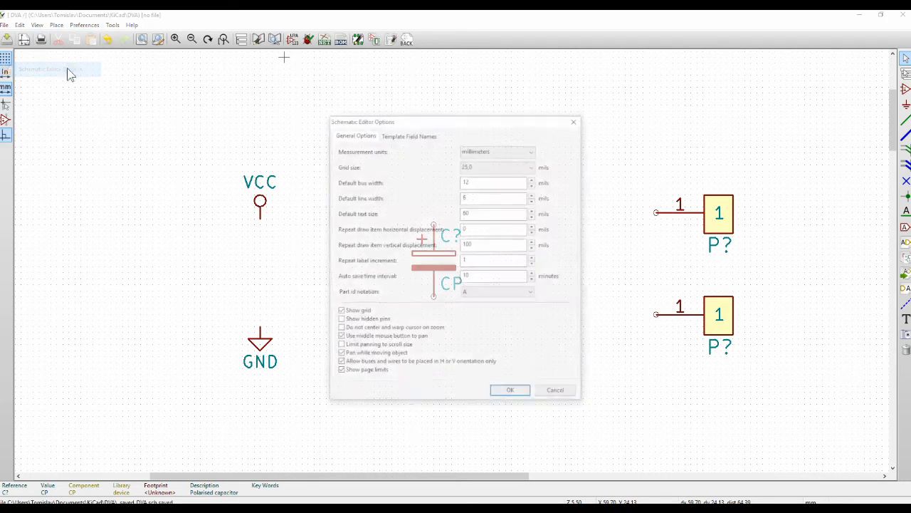
click(409, 134)
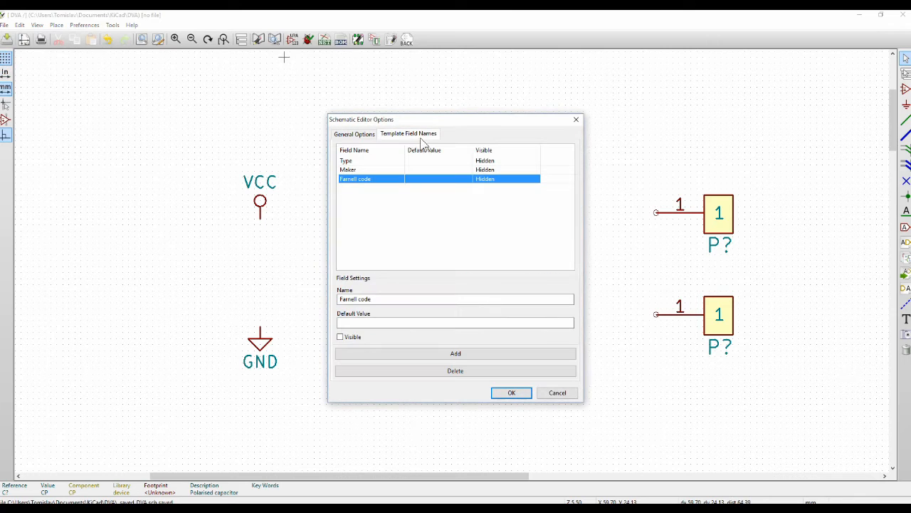
click(359, 163)
key(Down)
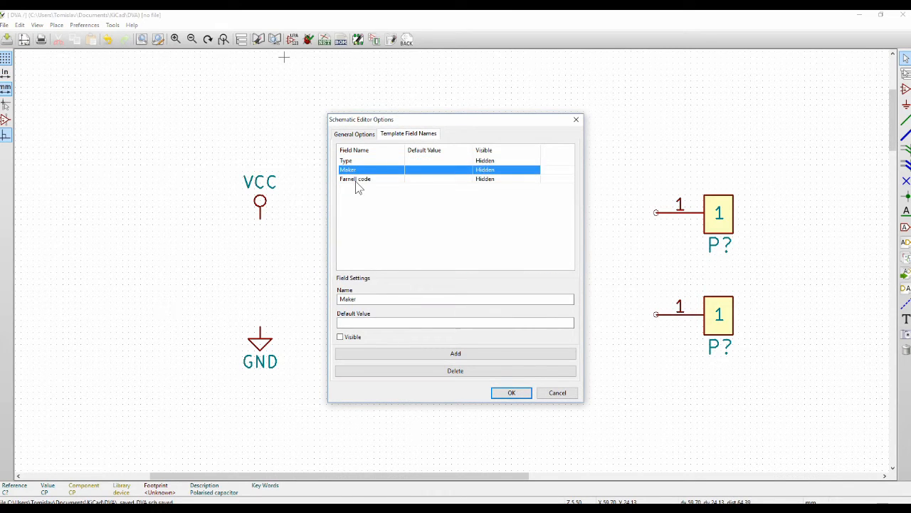
click(356, 179)
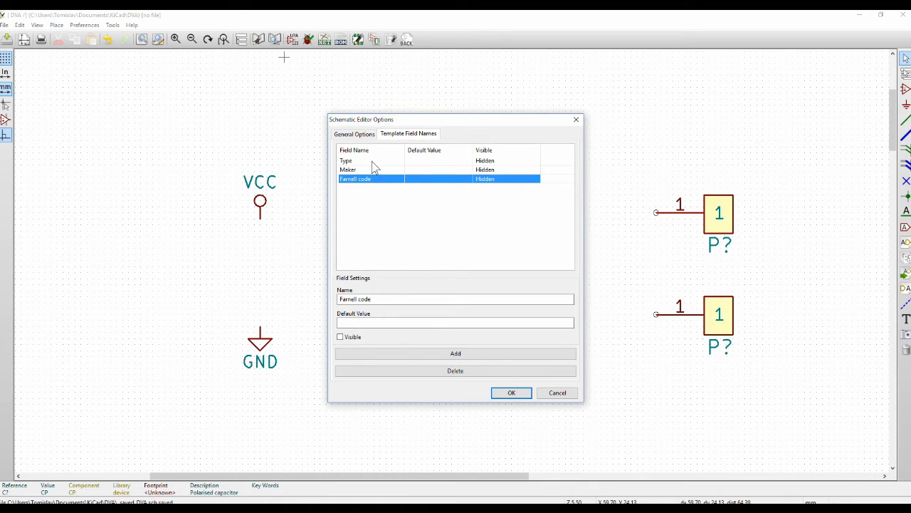
click(362, 163)
key(Down)
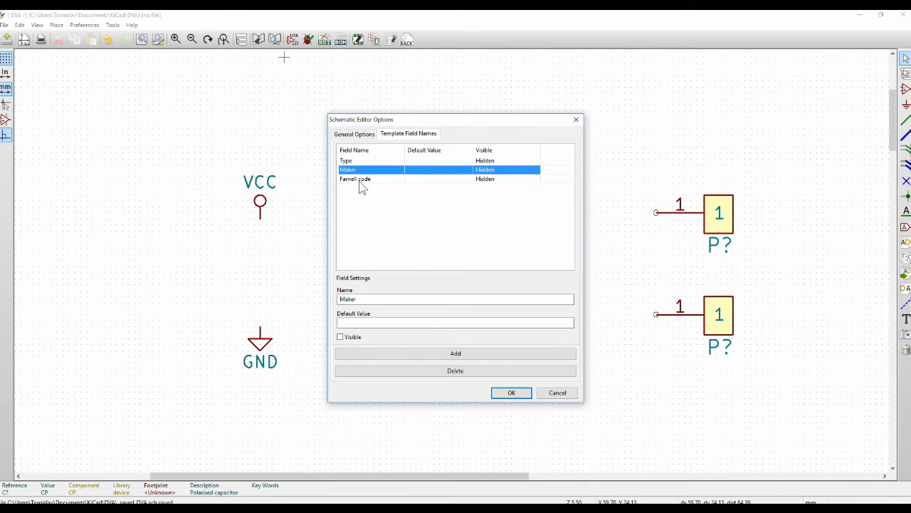
click(362, 182)
click(359, 163)
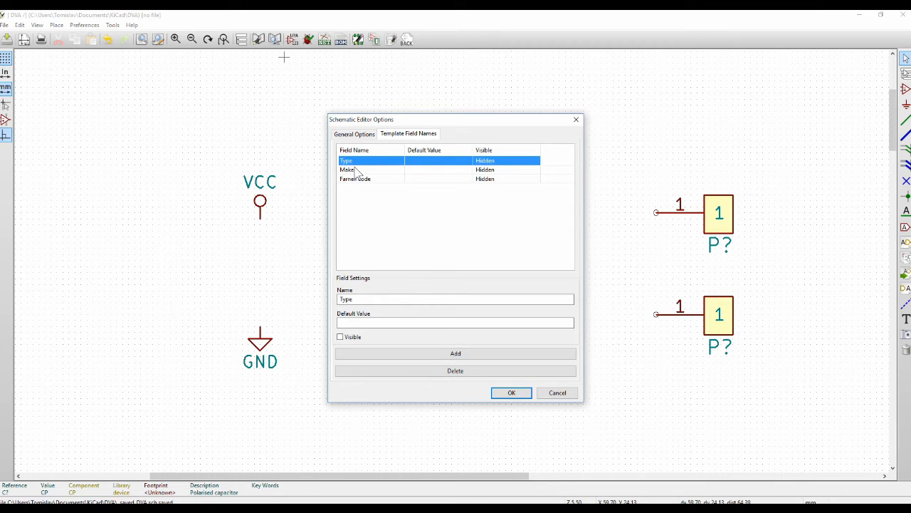
click(355, 169)
click(355, 179)
click(355, 161)
click(355, 170)
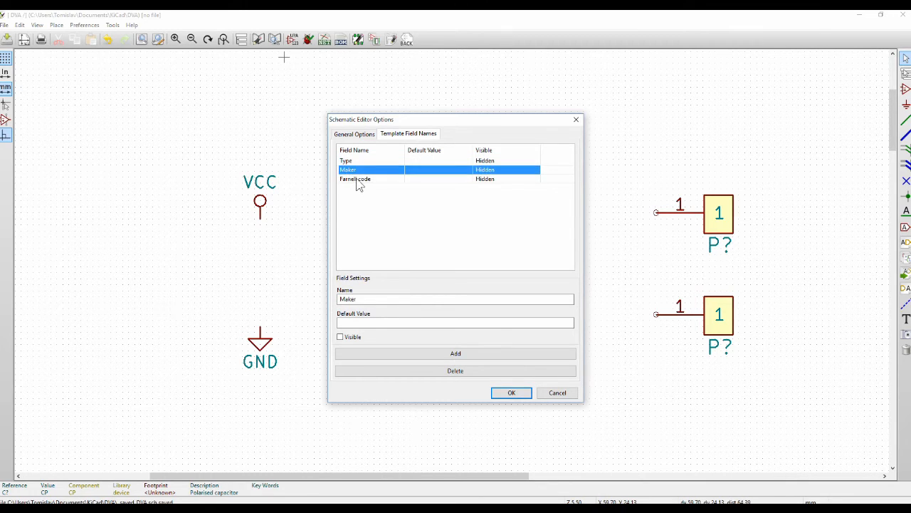
click(358, 181)
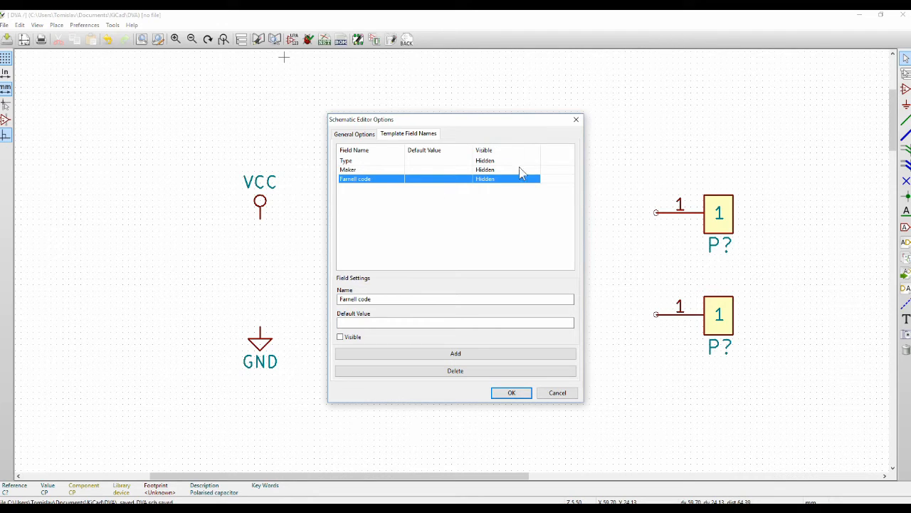
click(371, 171)
click(370, 162)
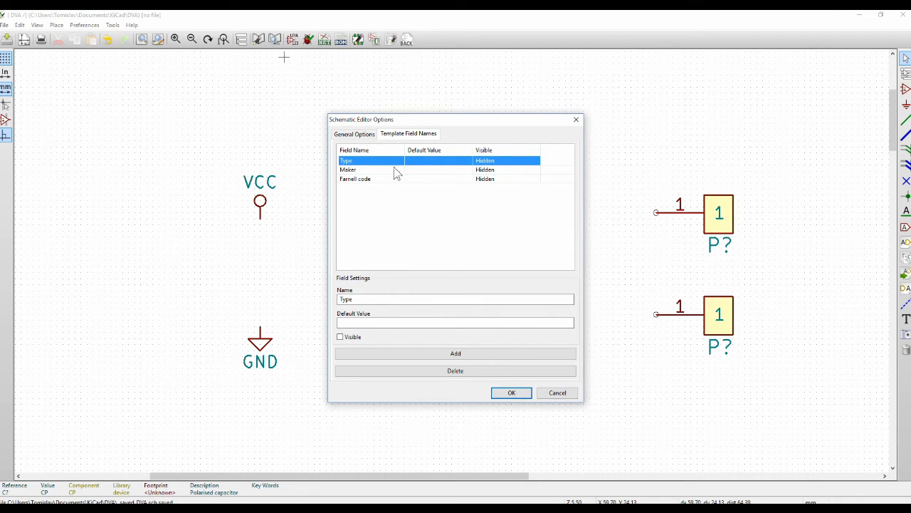
click(370, 171)
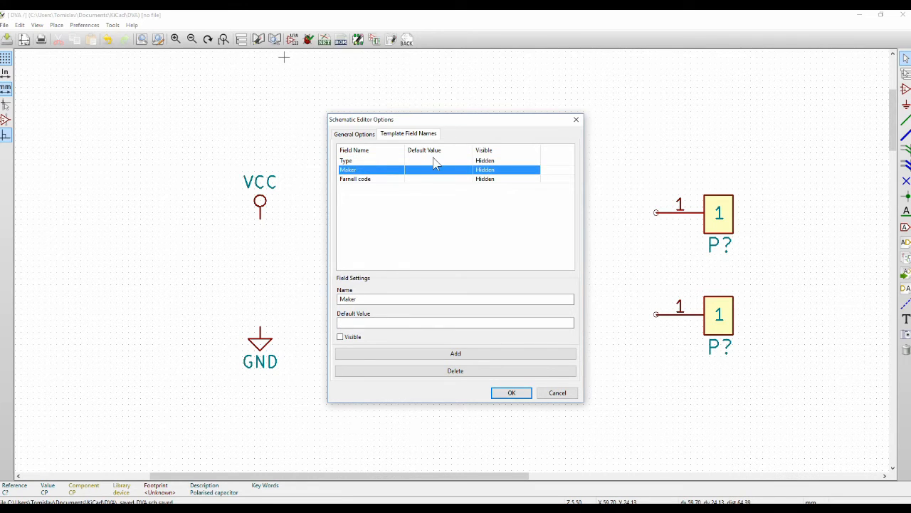
click(553, 395)
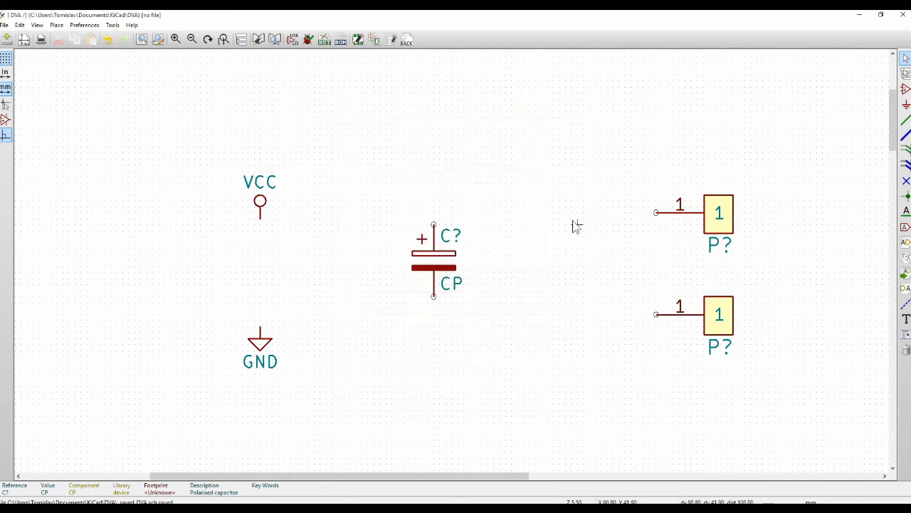
- Set the polarised capacitor's Value field to 22uF in its component properties
double_click(436, 264)
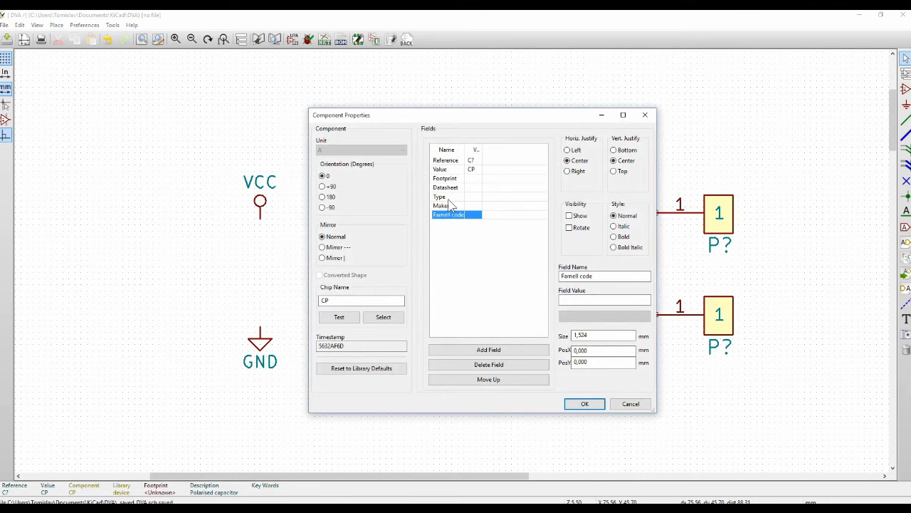
click(448, 199)
click(450, 207)
click(453, 216)
click(473, 170)
key(Tab)
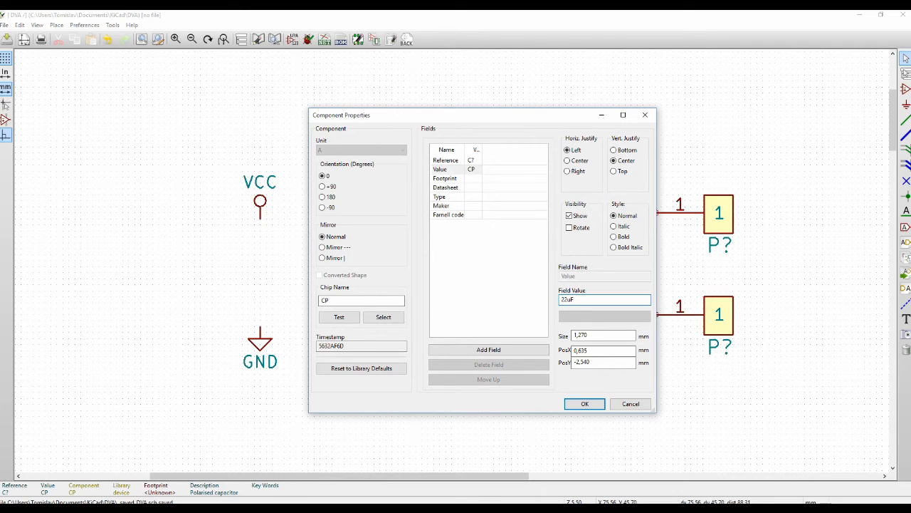
- Fill the capacitor's Type field with the Farnell description 'SMD Aluminium Electrolytic Capacitor, EB Series, 22 µF, 450 V, Radial Can - SMD, 18 mm'
click(446, 178)
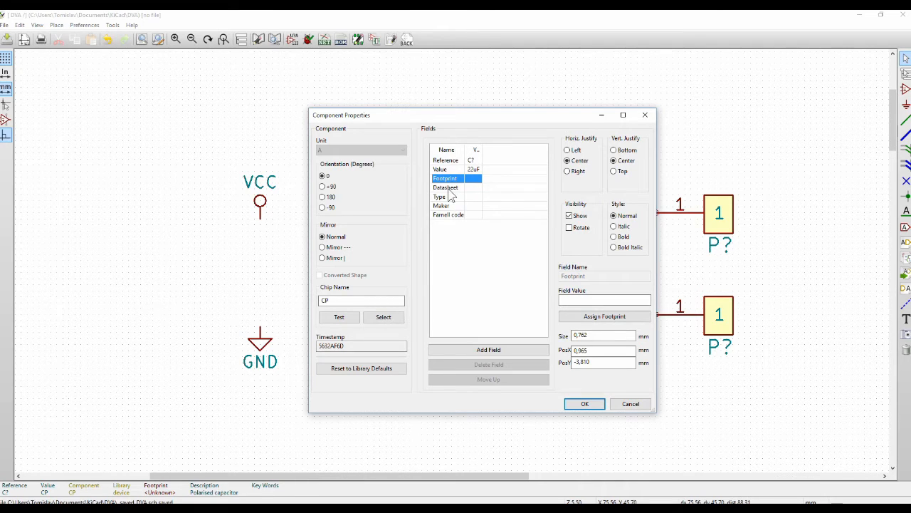
click(448, 189)
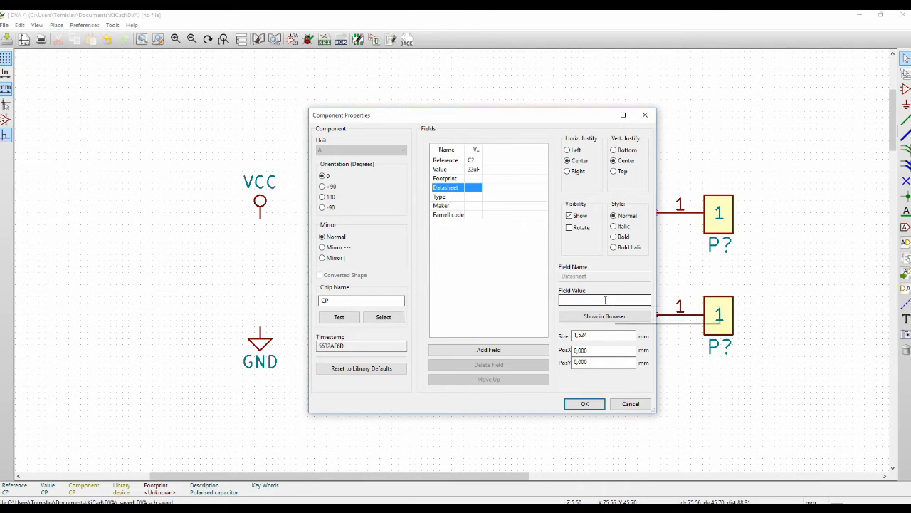
click(448, 197)
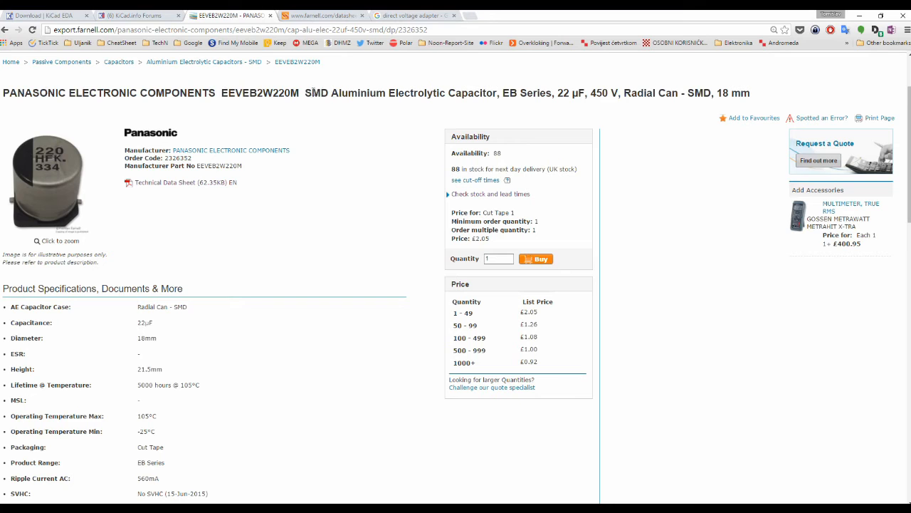
drag(314, 89, 791, 98)
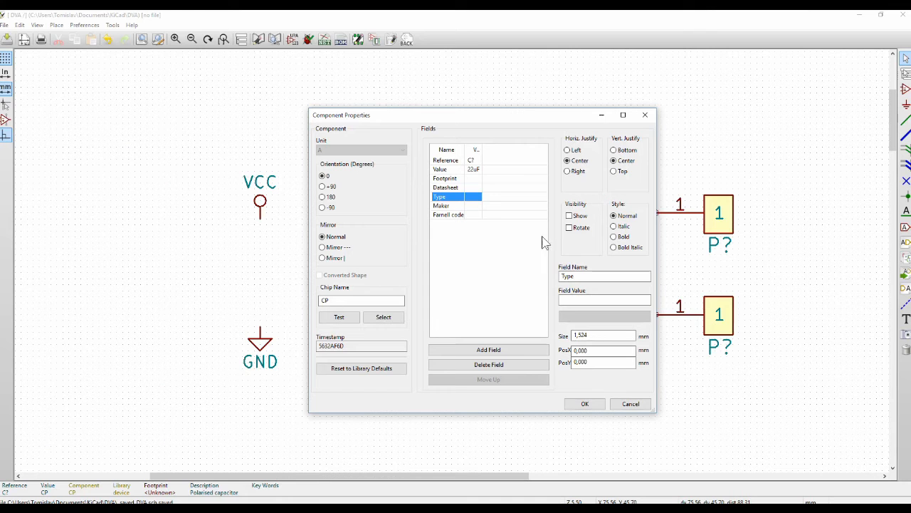
click(581, 299)
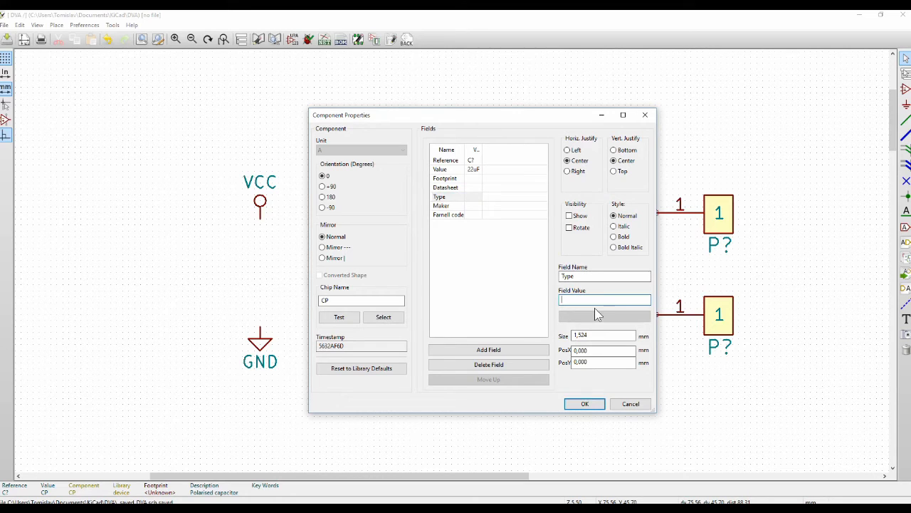
key(ctrl+v)
click(603, 300)
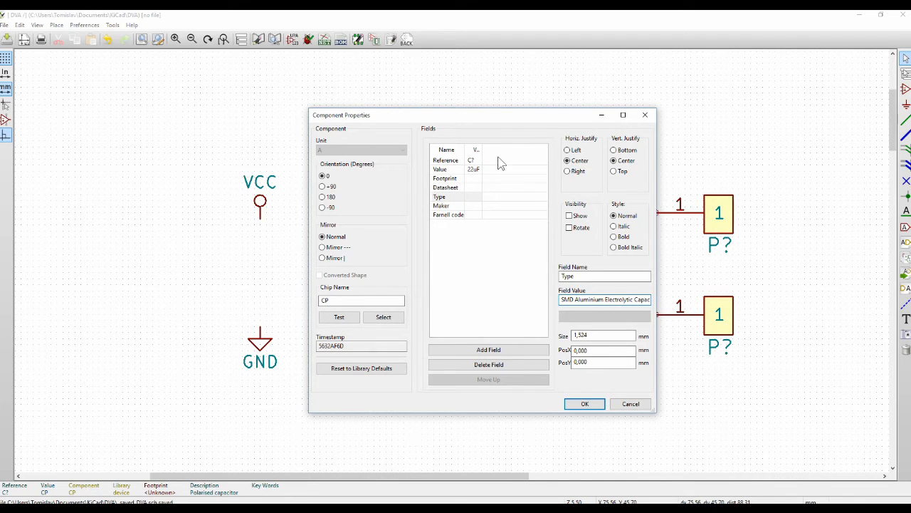
- Read through the full description entered in the capacitor's Type field, from start to end
click(586, 299)
drag(608, 299, 669, 306)
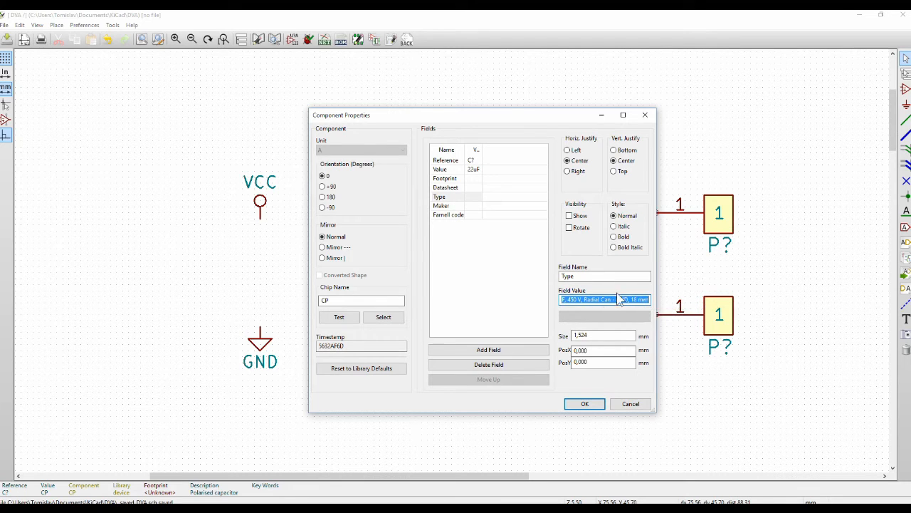
click(610, 300)
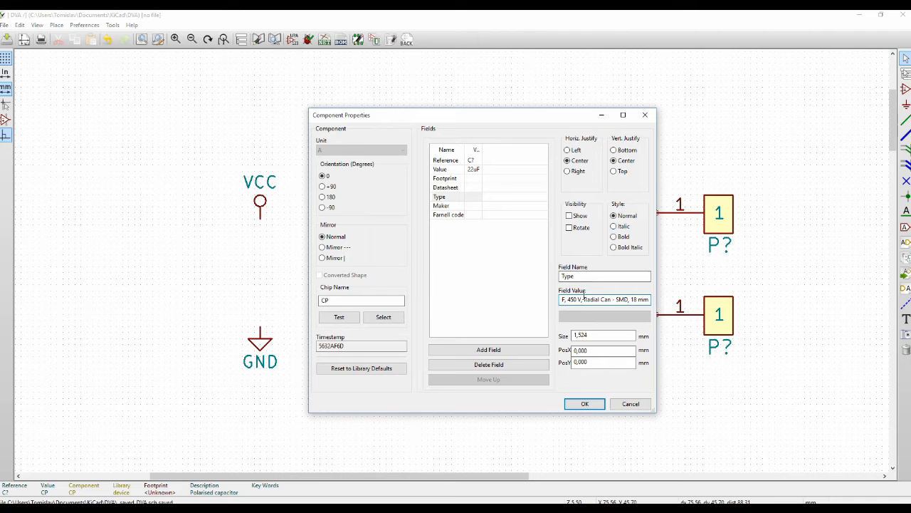
drag(587, 299, 519, 299)
click(603, 301)
drag(602, 302, 712, 316)
click(591, 300)
drag(590, 299, 527, 299)
click(605, 300)
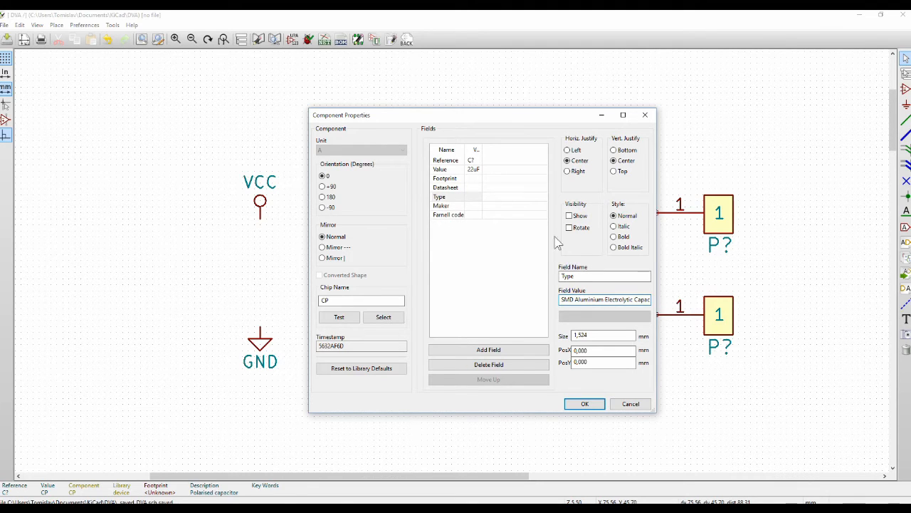
click(585, 276)
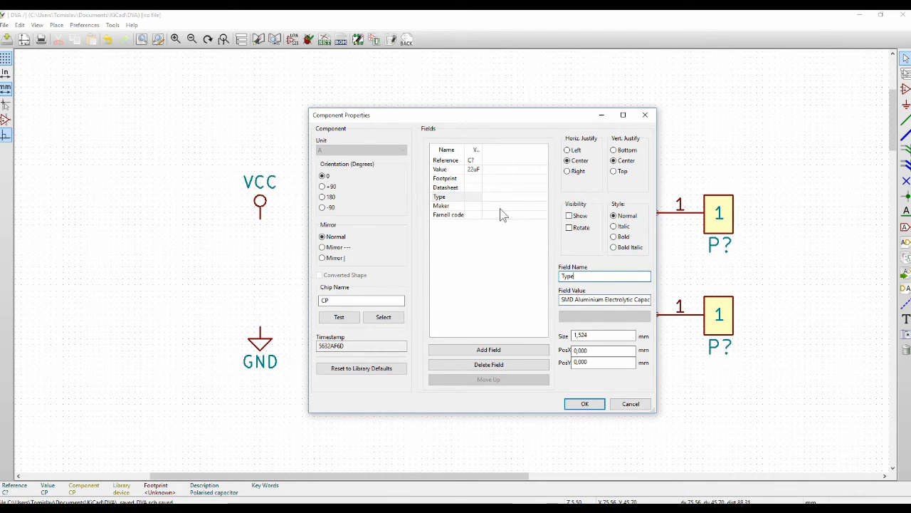
- Fill the capacitor's Maker field with 'PANASONIC ELECTRONIC COMPONENTS EEVEB2W220M' from the Farnell product page, removing the extra spacing before the part number
click(456, 206)
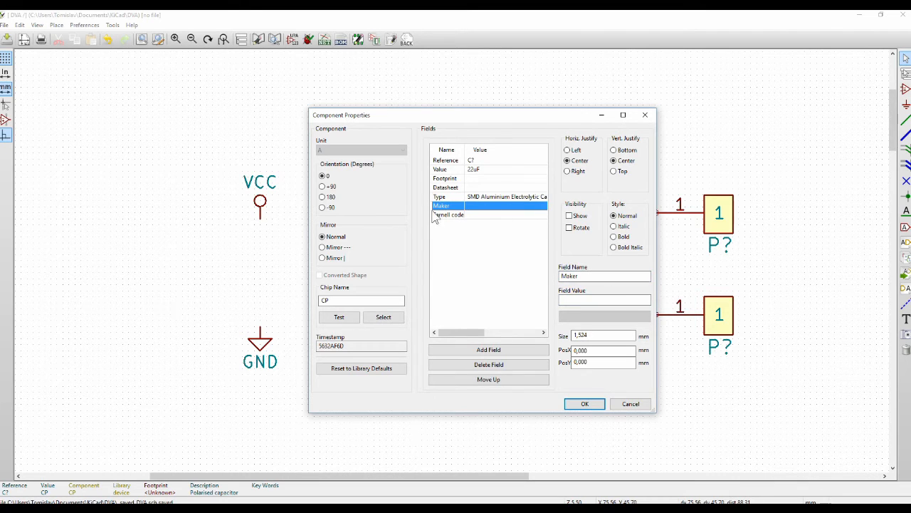
key(alt+Tab)
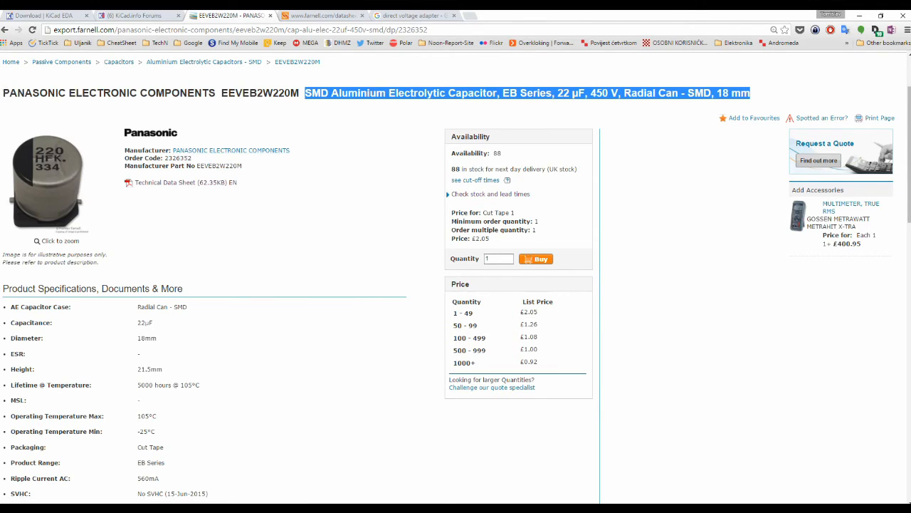
drag(3, 93, 279, 89)
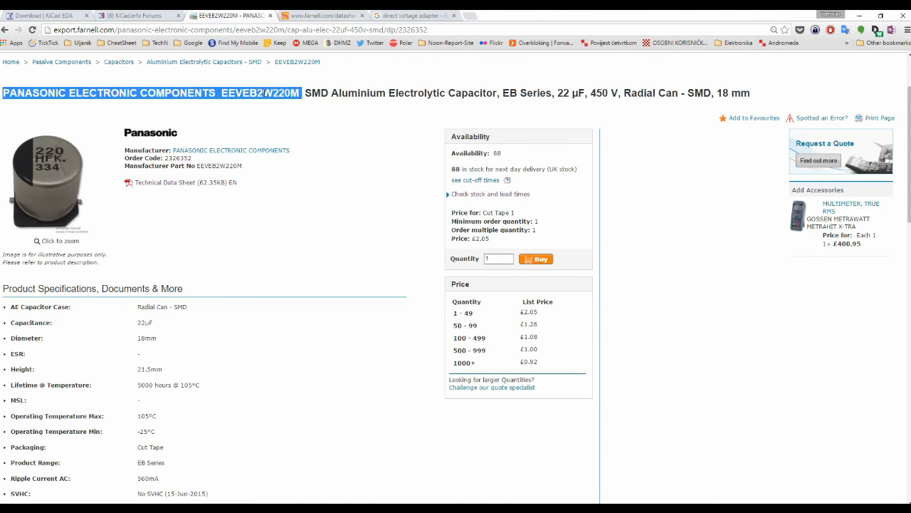
key(alt+Tab)
click(605, 299)
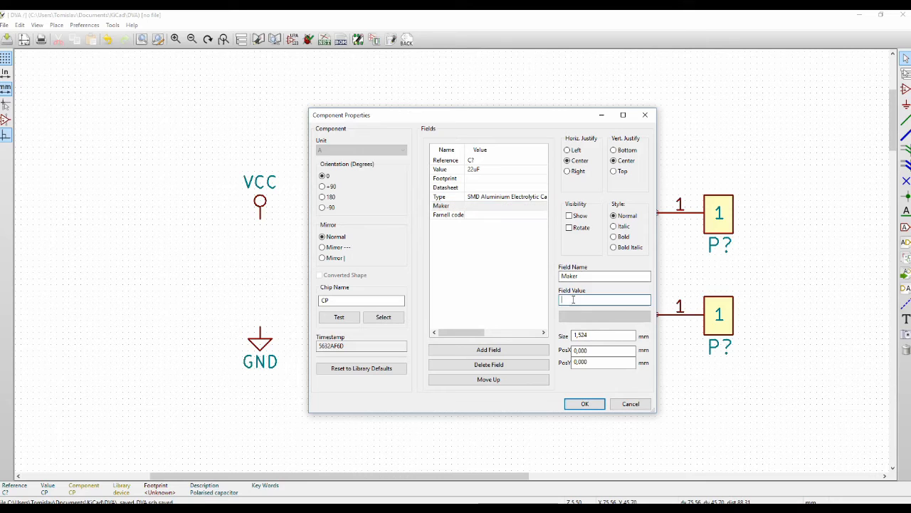
text(PANASONIC ELECTRONIC COMPONENTS EEVEB2W220M)
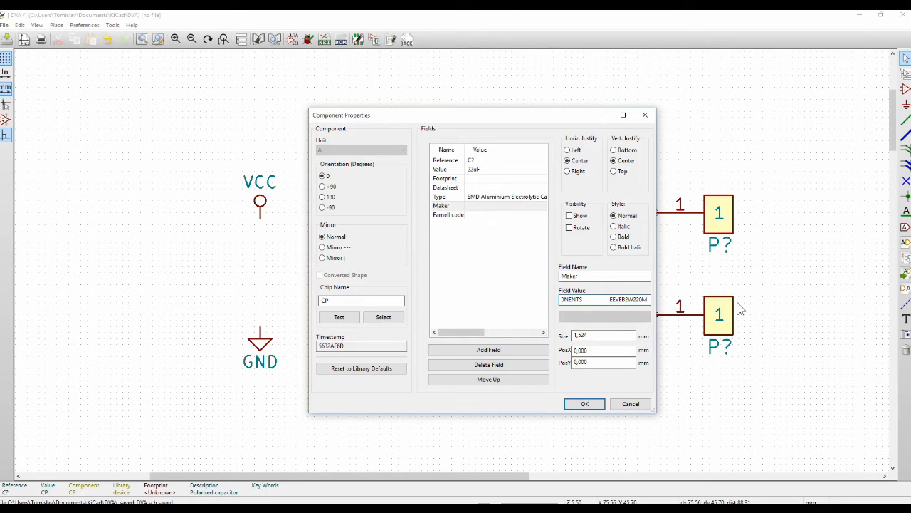
key(BackSpace)
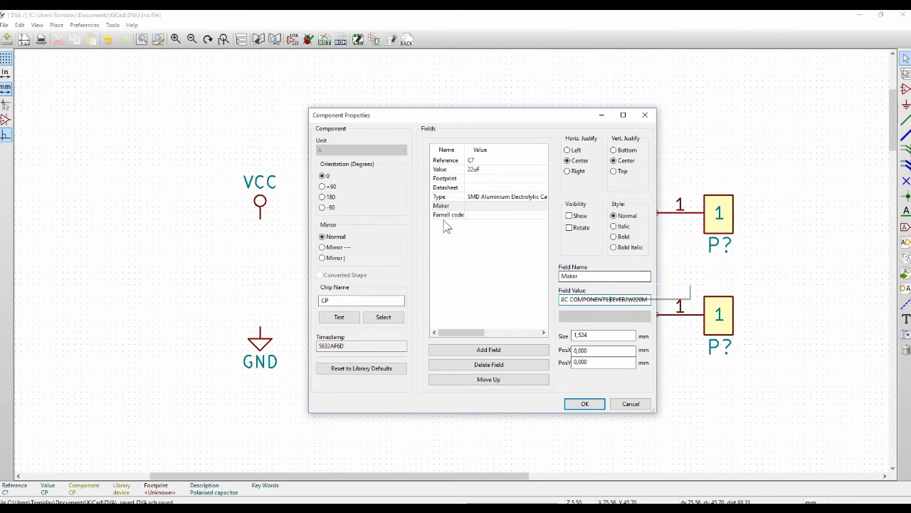
- Copy the order code 2326352 from the Farnell product page into the capacitor's Farnell code field
click(479, 213)
key(alt+Tab)
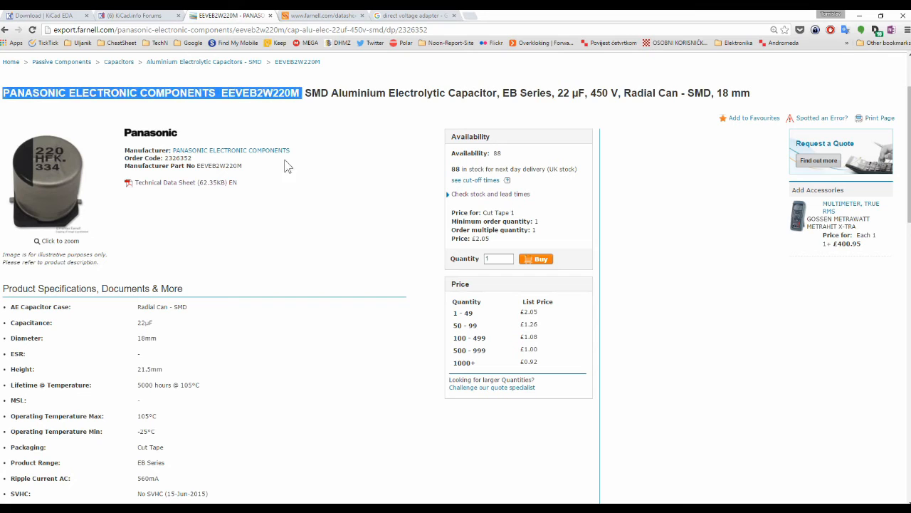
double_click(175, 157)
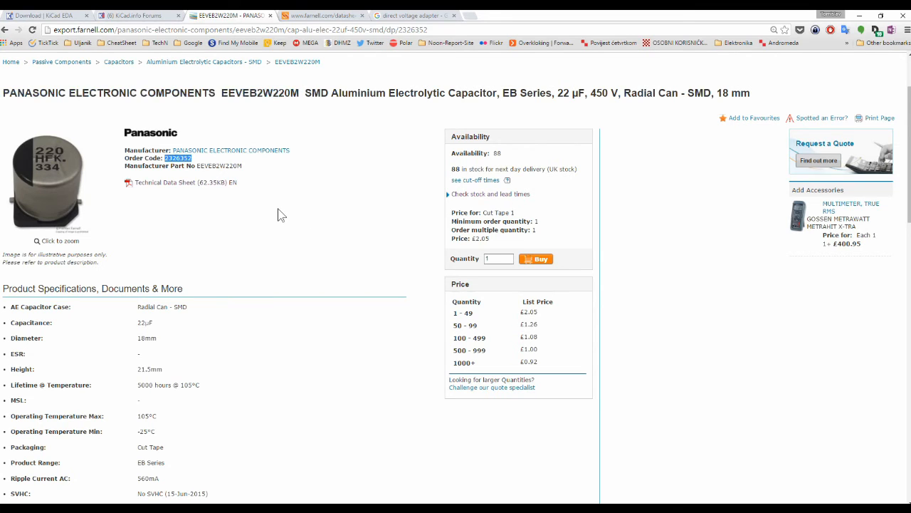
key(ctrl+c)
key(alt+Tab)
click(582, 299)
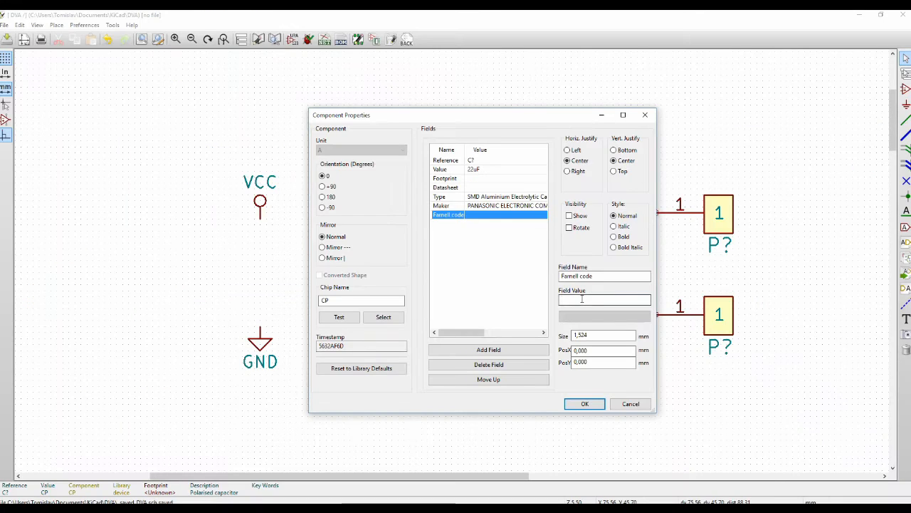
key(ctrl+v)
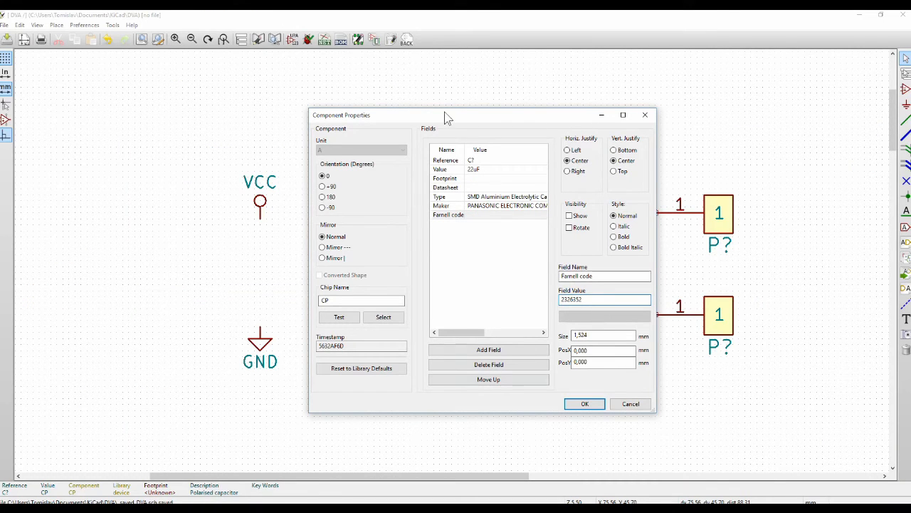
- Check the capacitor's Footprint, Type, Maker and Farnell code fields, and apply the component properties
click(487, 178)
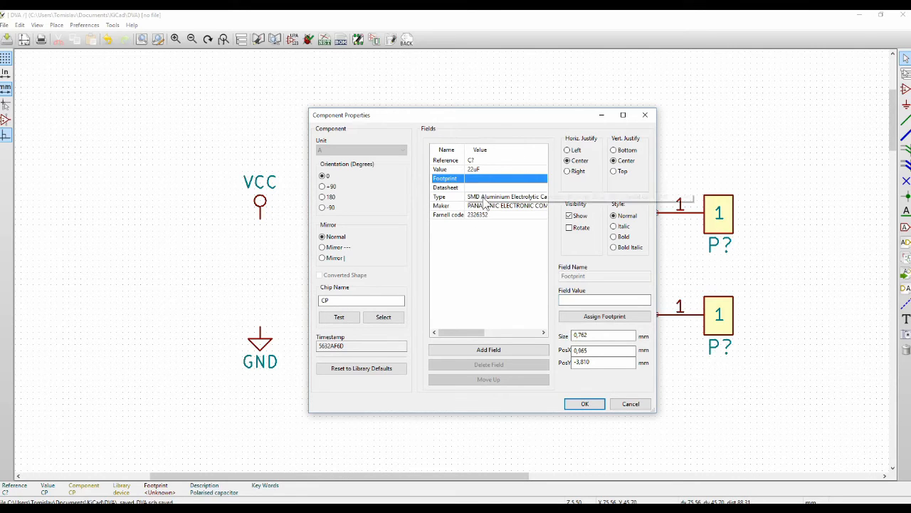
click(485, 197)
click(483, 205)
click(484, 215)
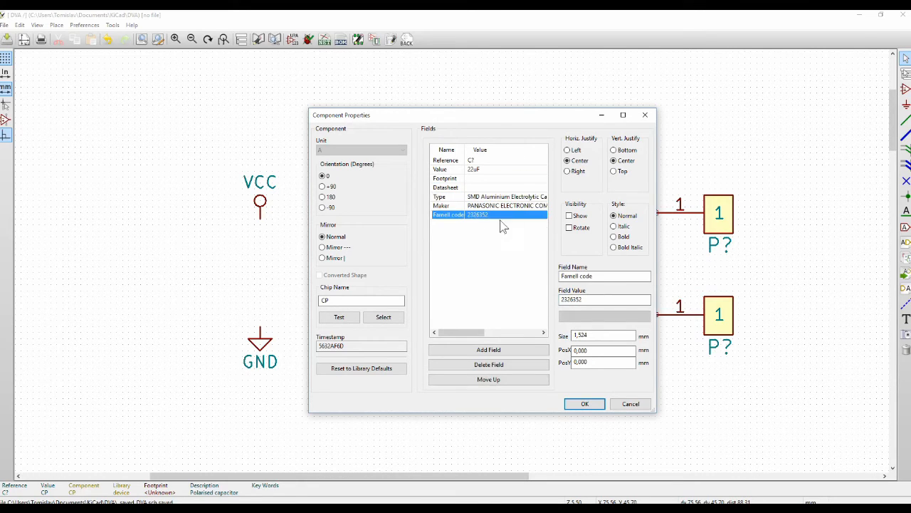
click(471, 197)
click(473, 205)
click(475, 214)
drag(533, 117, 516, 126)
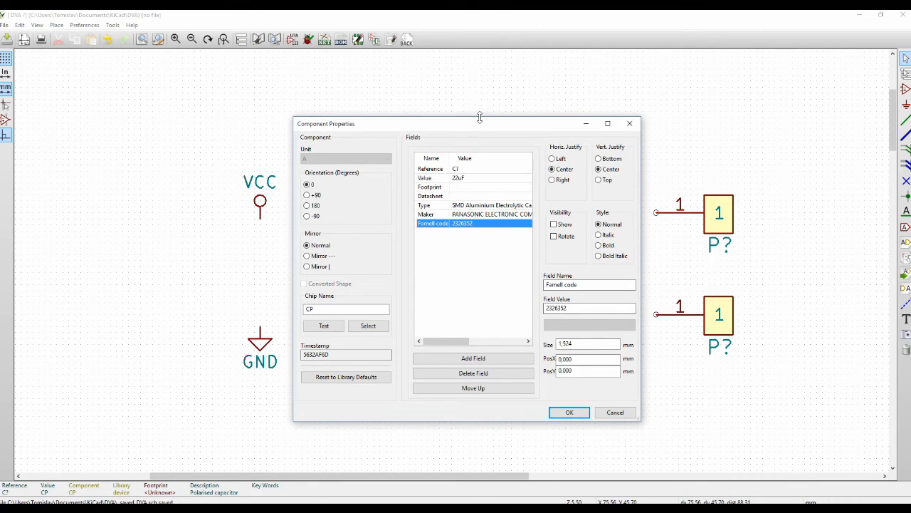
click(573, 414)
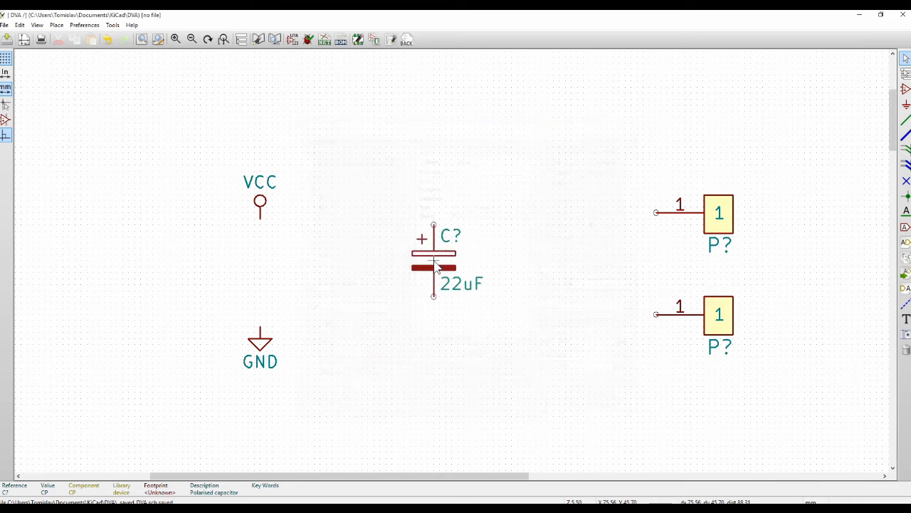
right_click(429, 205)
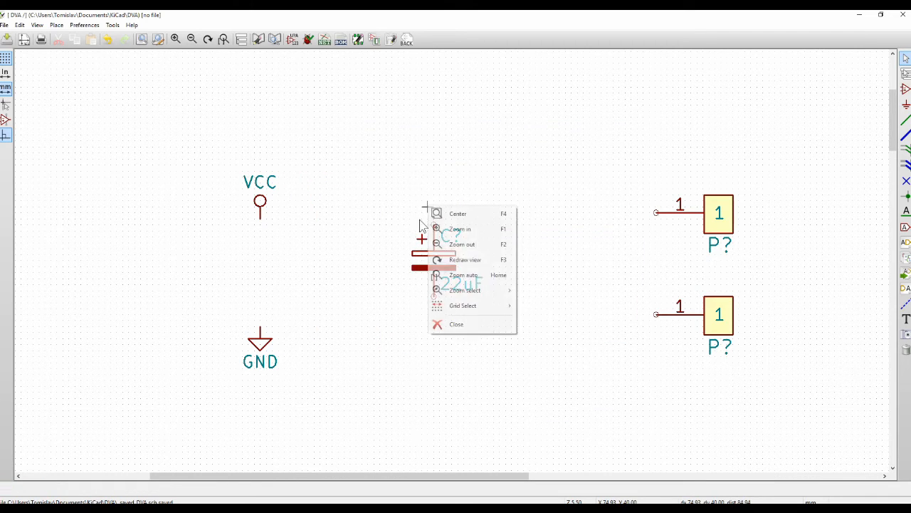
click(388, 210)
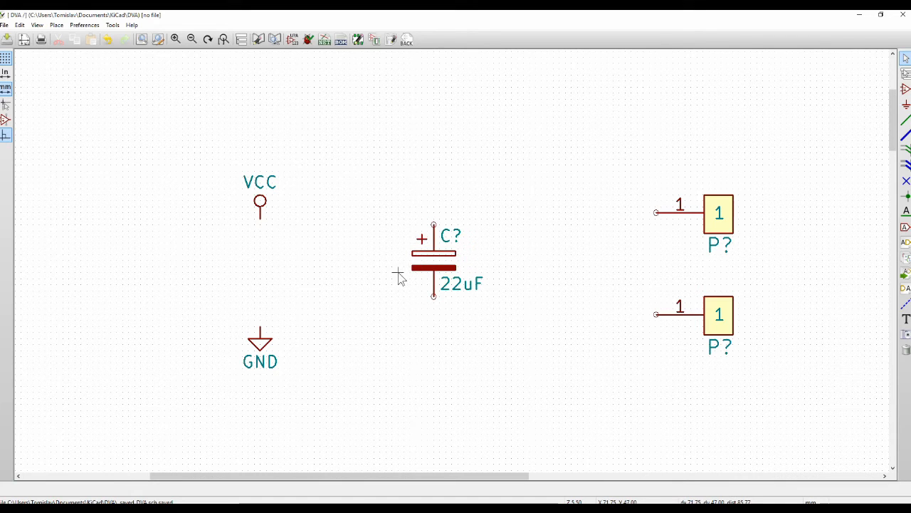
- Switch to the browser and examine the direct voltage adapter circuit image for the diode's specification
click(215, 508)
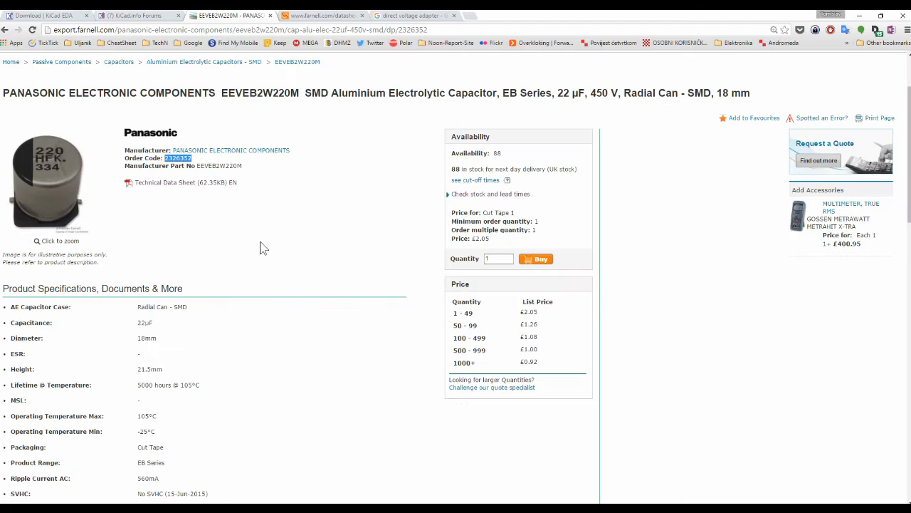
key(alt+Tab)
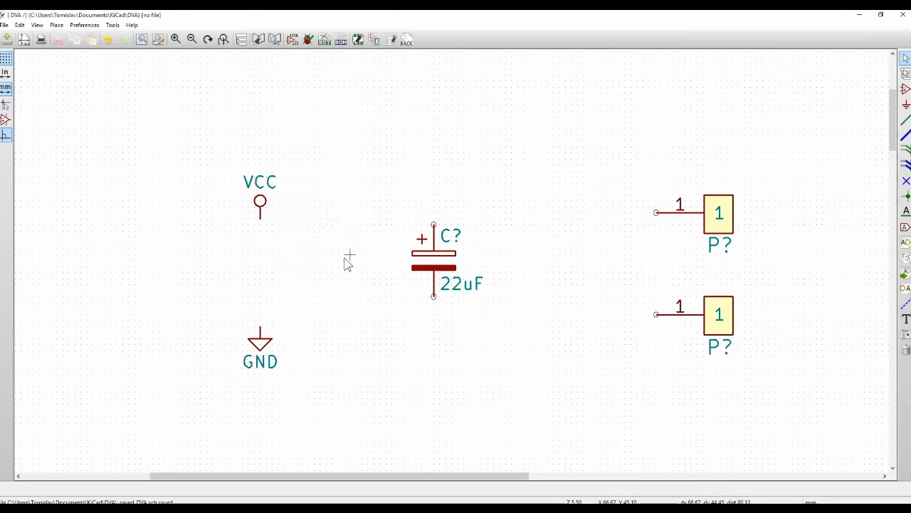
key(alt+Tab)
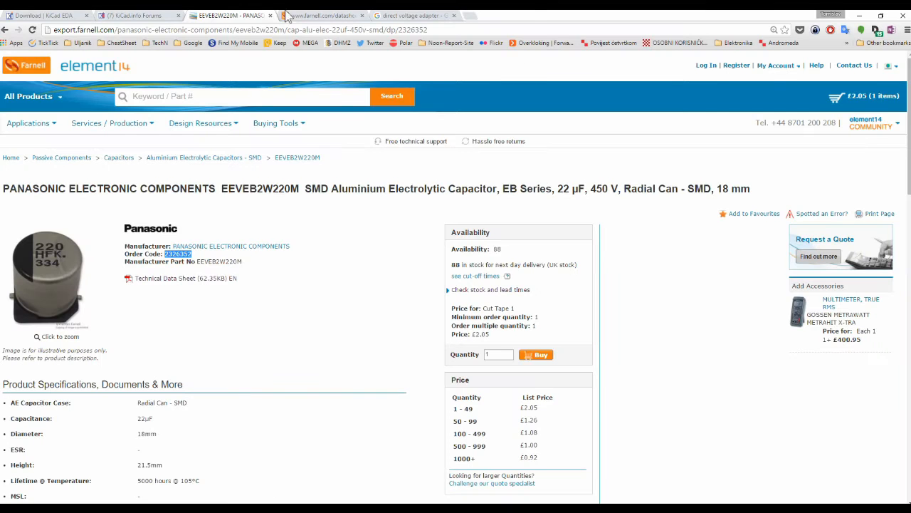
click(406, 15)
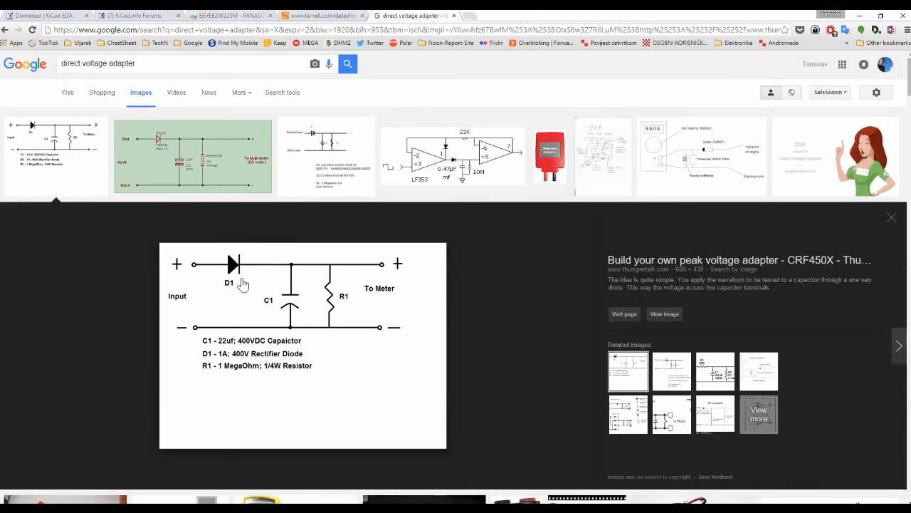
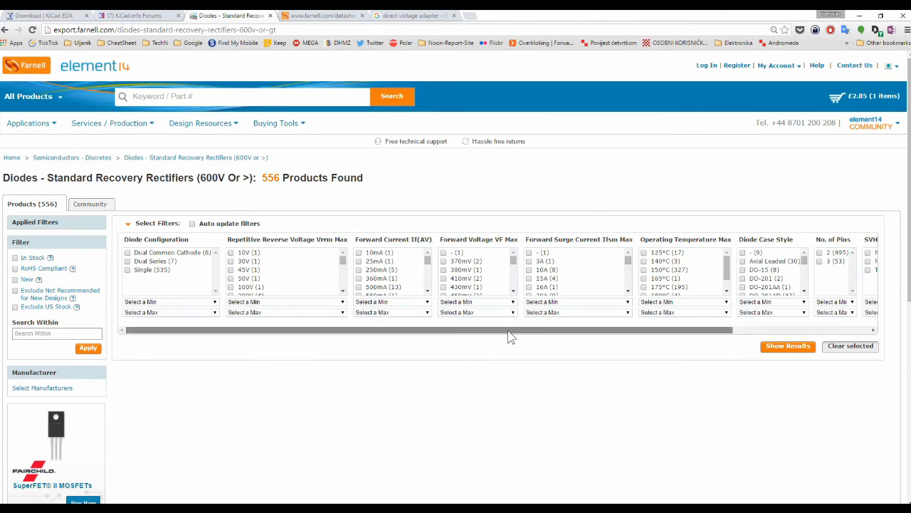
drag(508, 330, 425, 327)
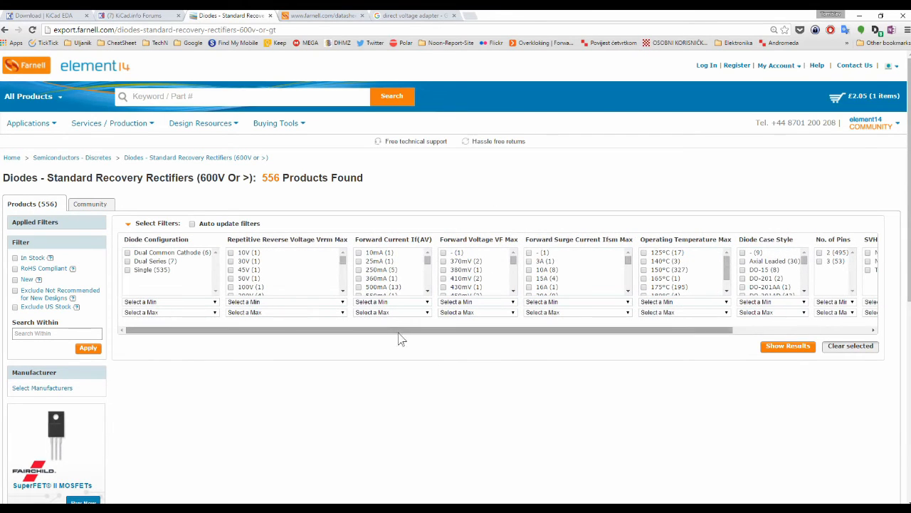
scroll(463, 371, down, 1)
scroll(462, 371, up, 1)
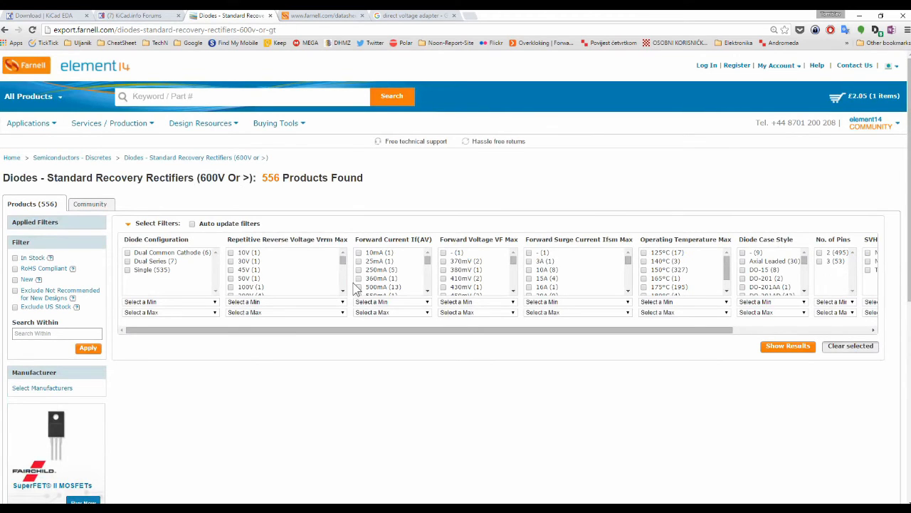
- Search Farnell for 'sa2m' and choose the suggested Vishay Semiconductor diode SA2M-E3/61T
click(199, 104)
text(sa)
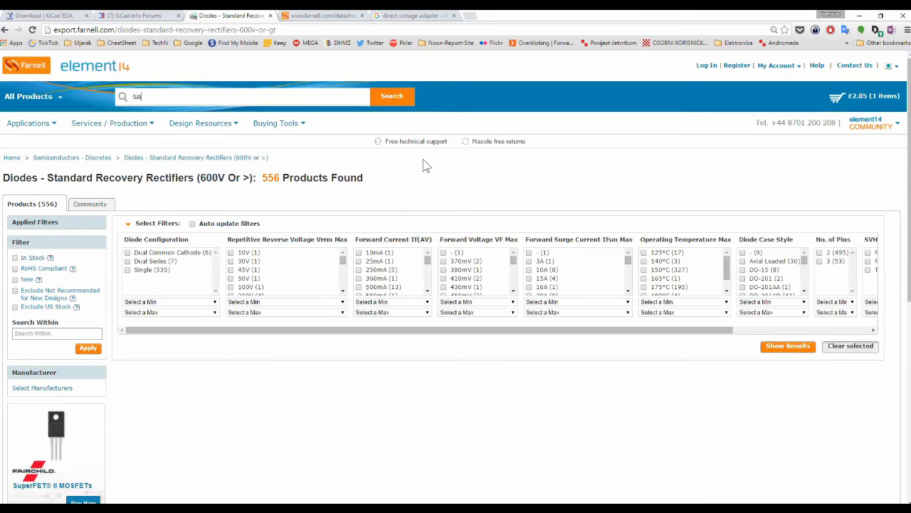
text(2m)
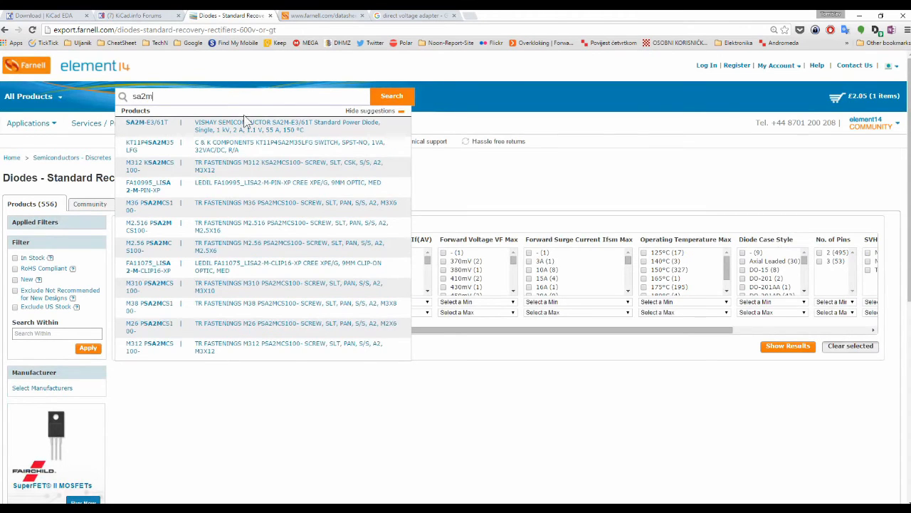
click(242, 125)
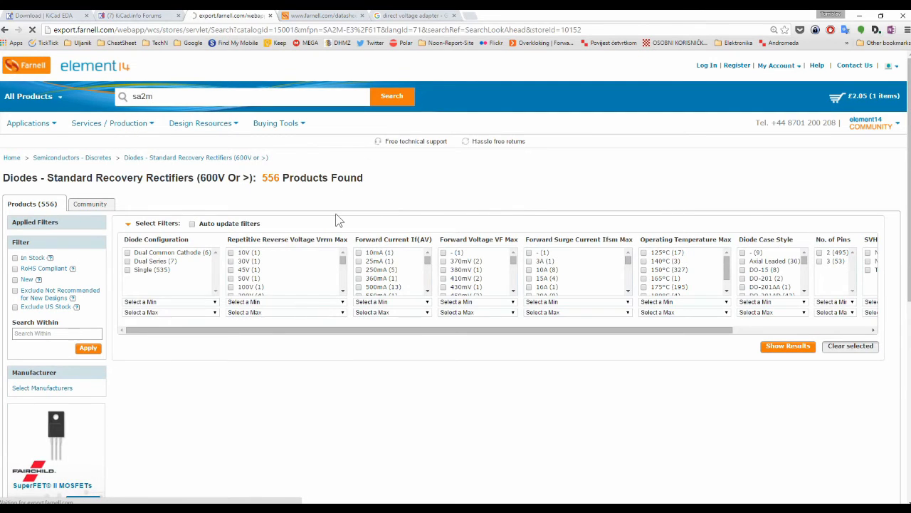
- Look through the SA2M-E3/61T listings and open the Vishay 'Standard Power Diode, Single, 1 kV, 2 A, 1.1 V, 55 A, 150 °C' product
scroll(297, 184, down, 5)
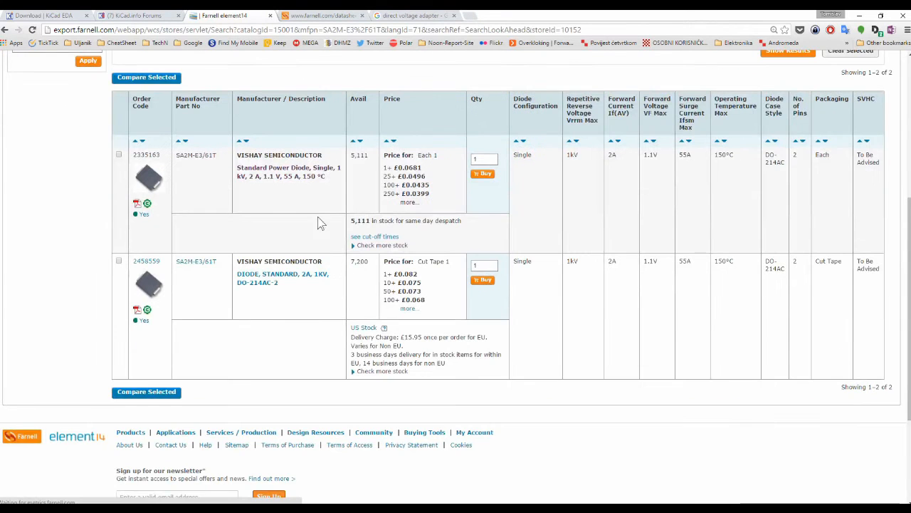
scroll(297, 183, up, 2)
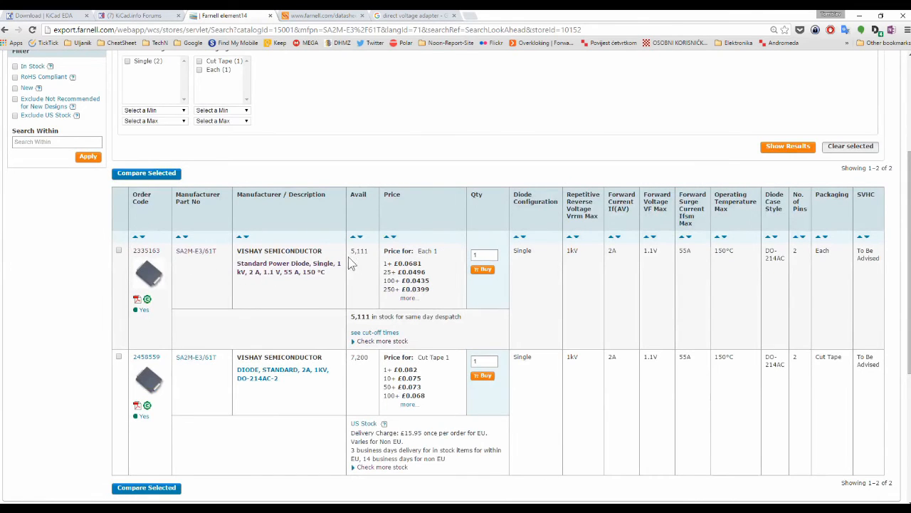
click(284, 272)
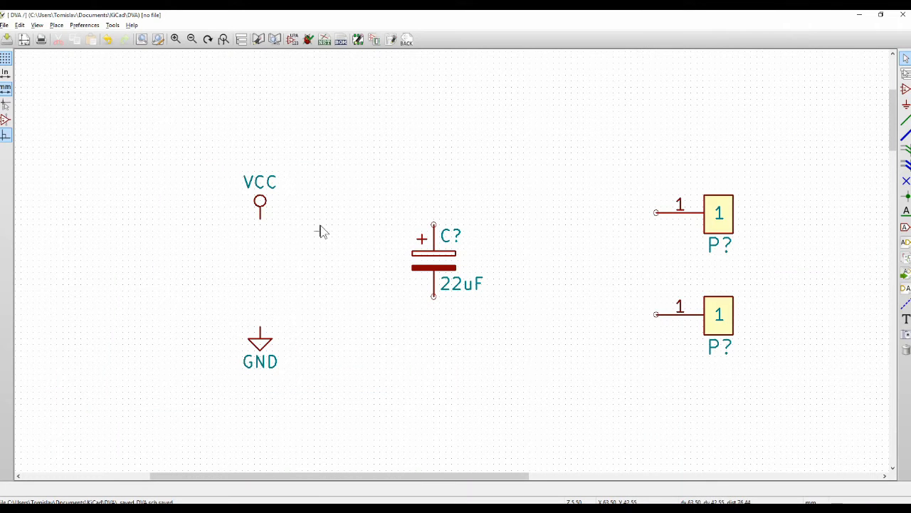
- Place a diode D from the device library between the VCC symbol and the capacitor, rotated 180 degrees
click(327, 212)
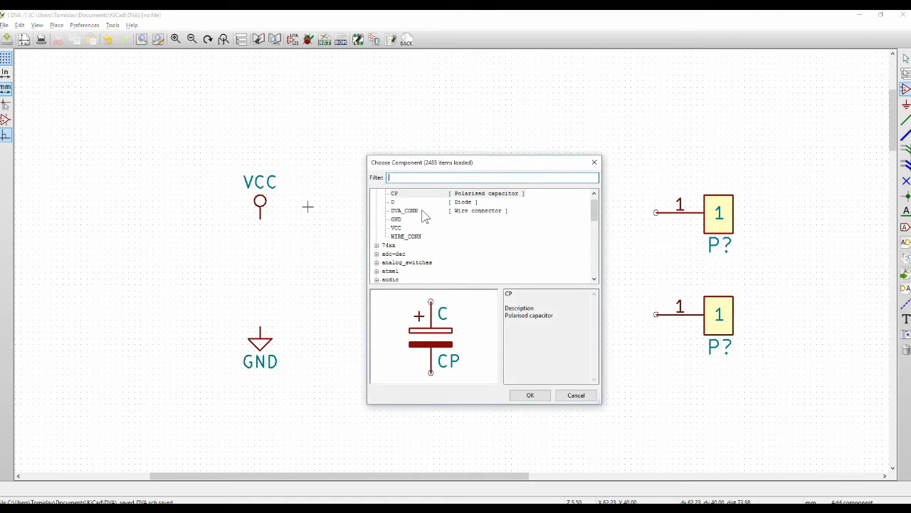
scroll(411, 235, down, 2)
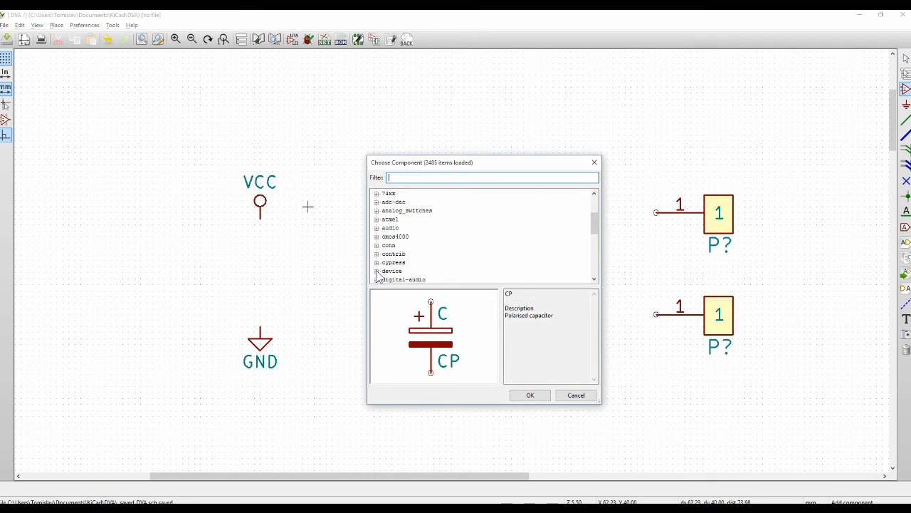
click(377, 271)
scroll(411, 240, down, 5)
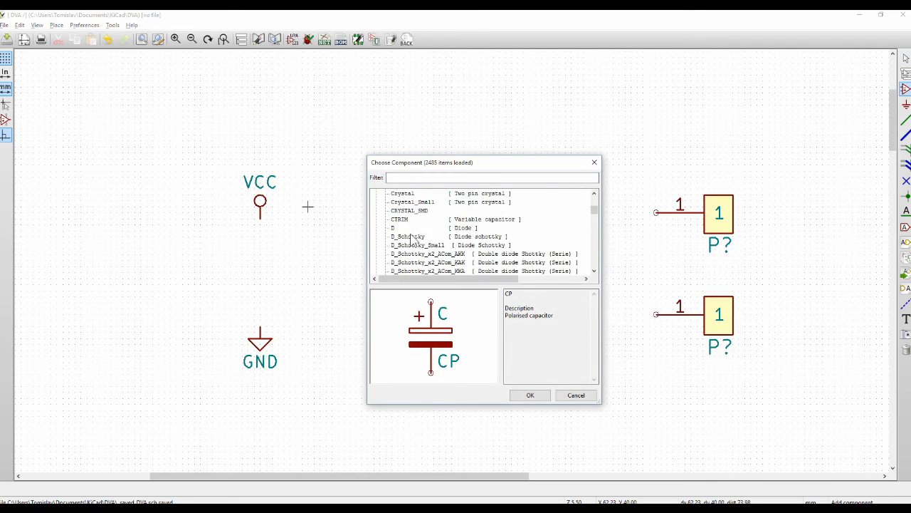
click(434, 228)
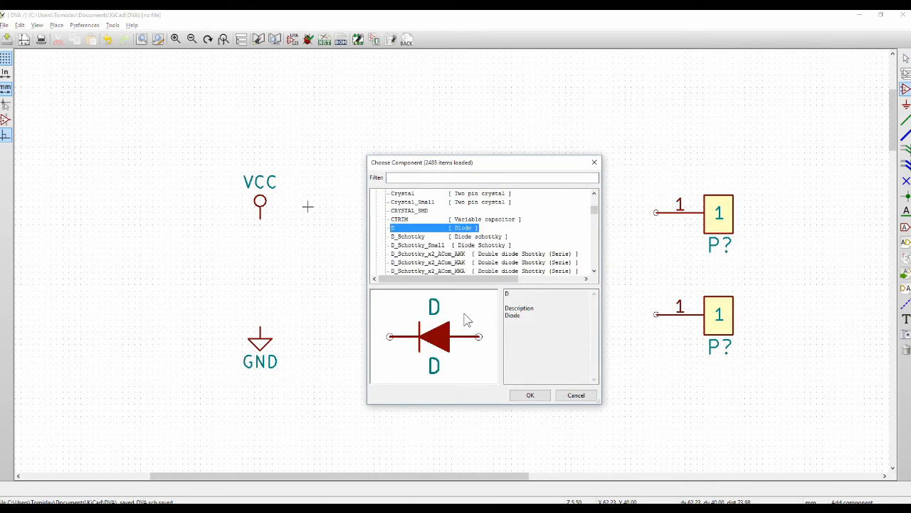
click(535, 395)
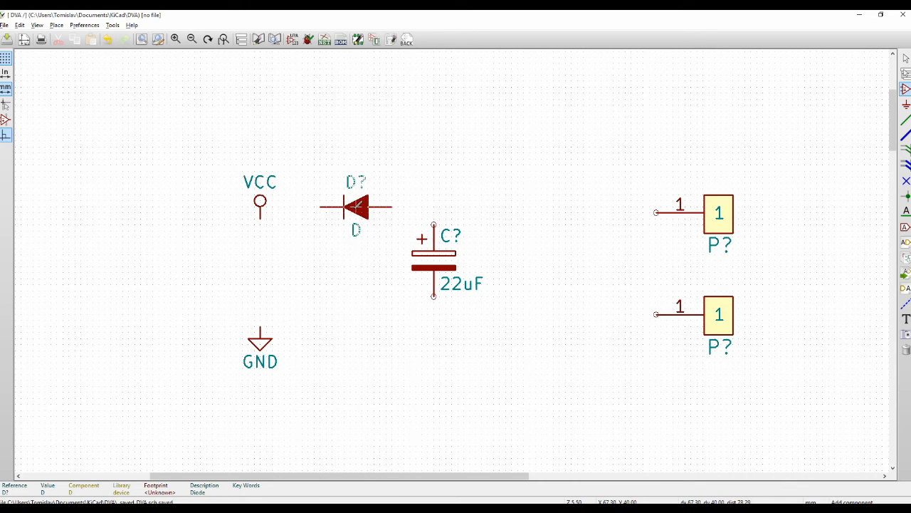
key(r)
key(r)
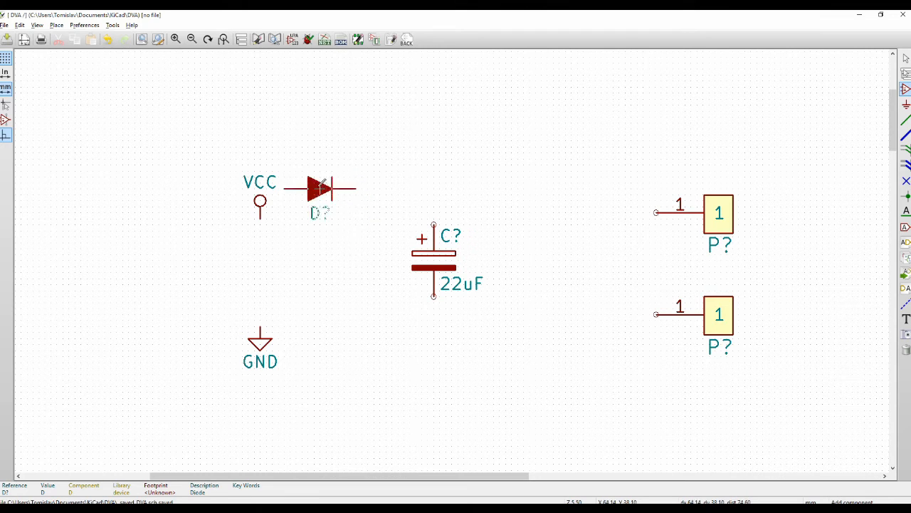
click(347, 223)
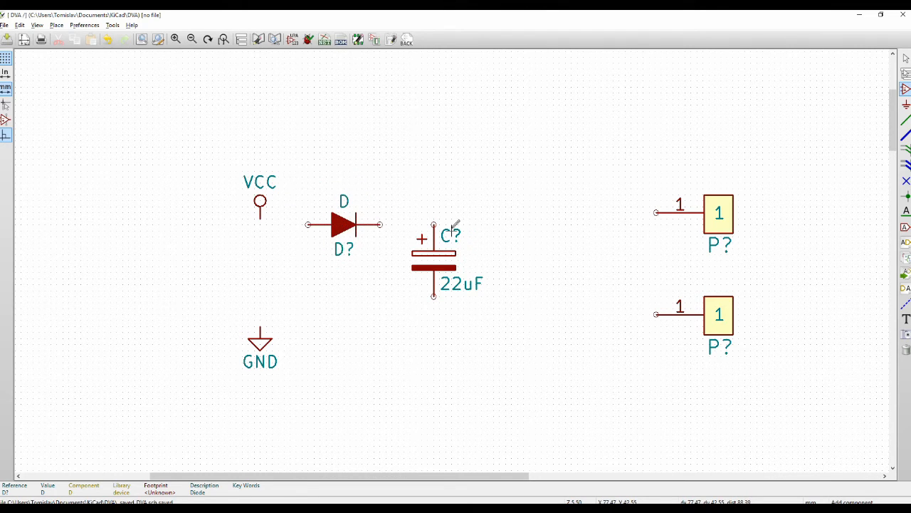
key(Escape)
- Set the diode's Type field to "Standard Power Diode, Single, 1 kV, 2 A, 1.1 V, 55 A, 150 °C", copied from the Farnell product page
double_click(344, 225)
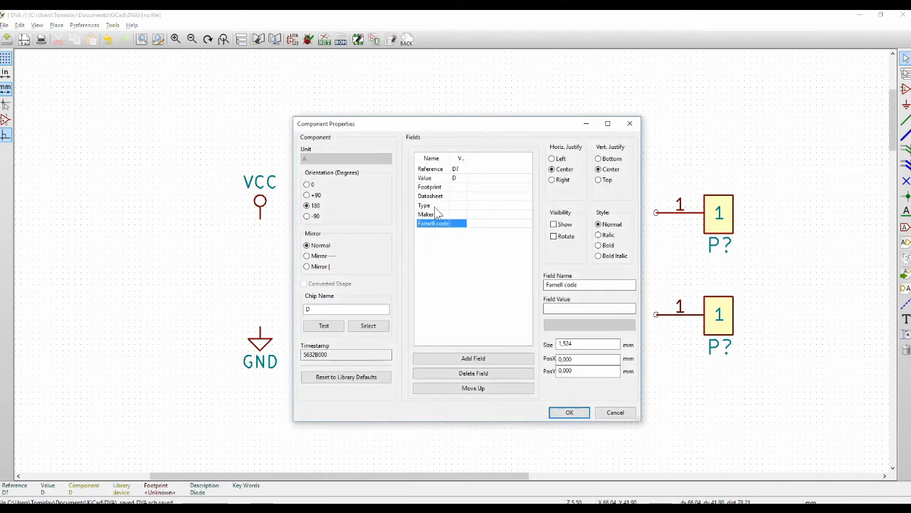
click(462, 196)
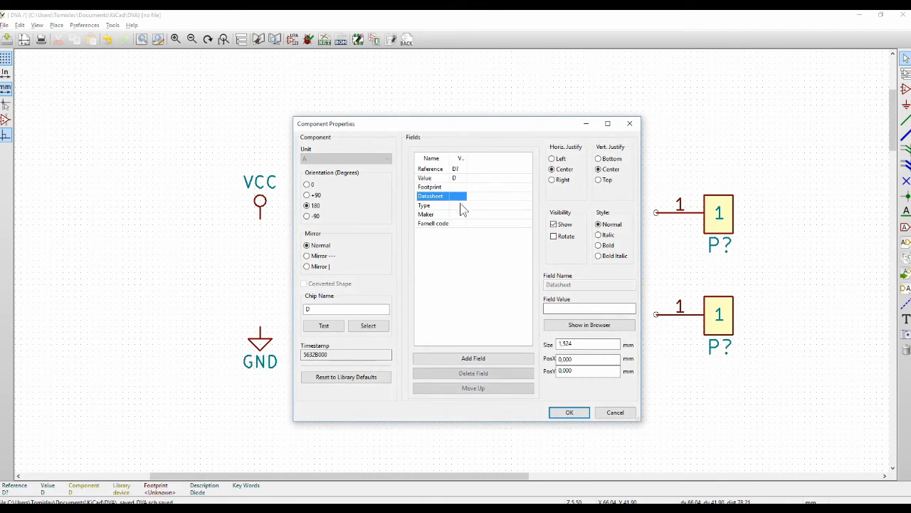
click(462, 179)
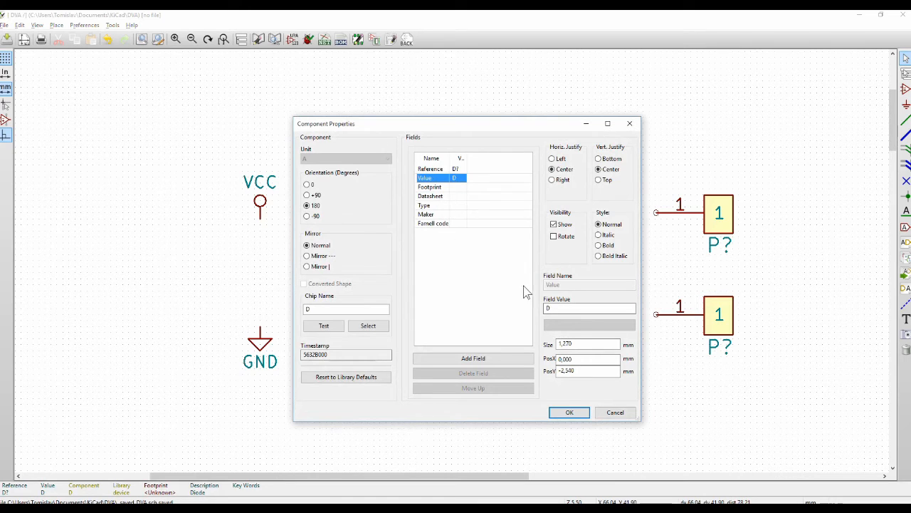
click(456, 206)
key(alt+Tab)
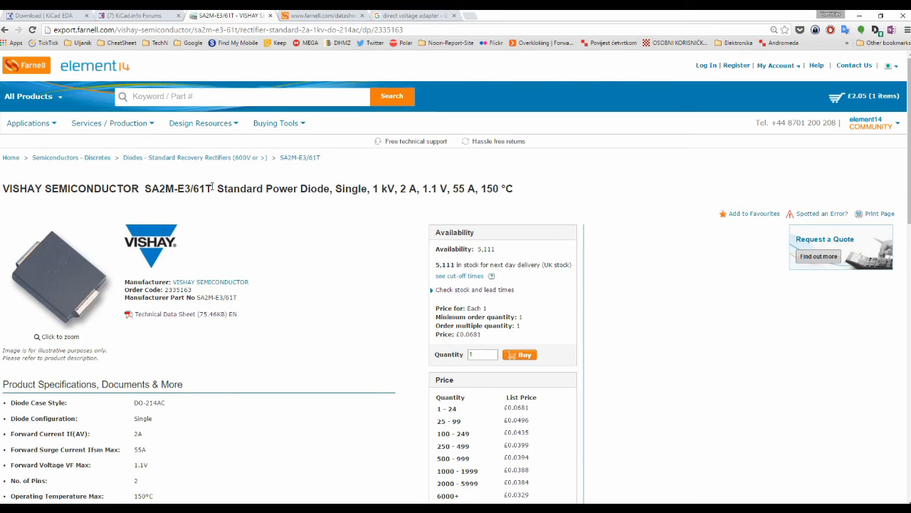
drag(217, 188, 538, 165)
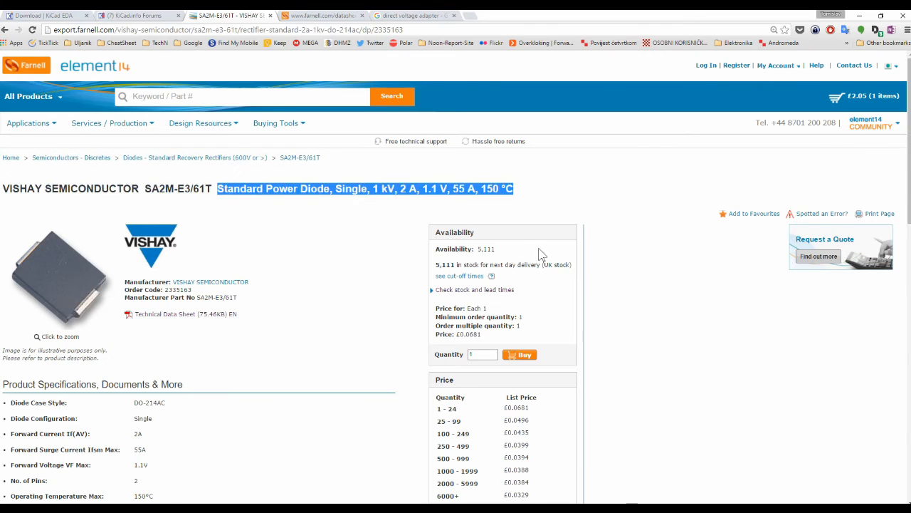
key(ctrl+c)
key(alt+Tab)
click(572, 307)
key(ctrl+v)
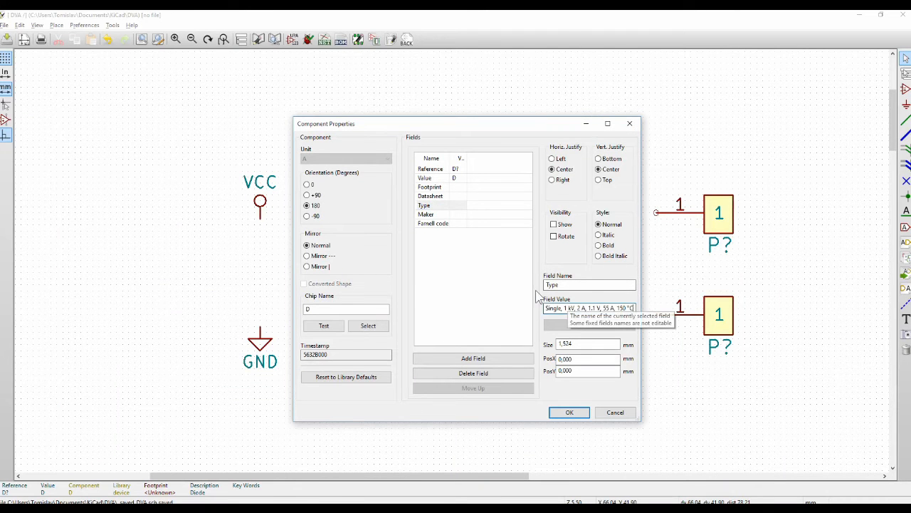
- Fill the diode's Maker field with "VISHAY SEMICONDUCTOR SA2M-E3/61T" copied from the Farnell page in the browser
click(436, 213)
key(alt+Tab)
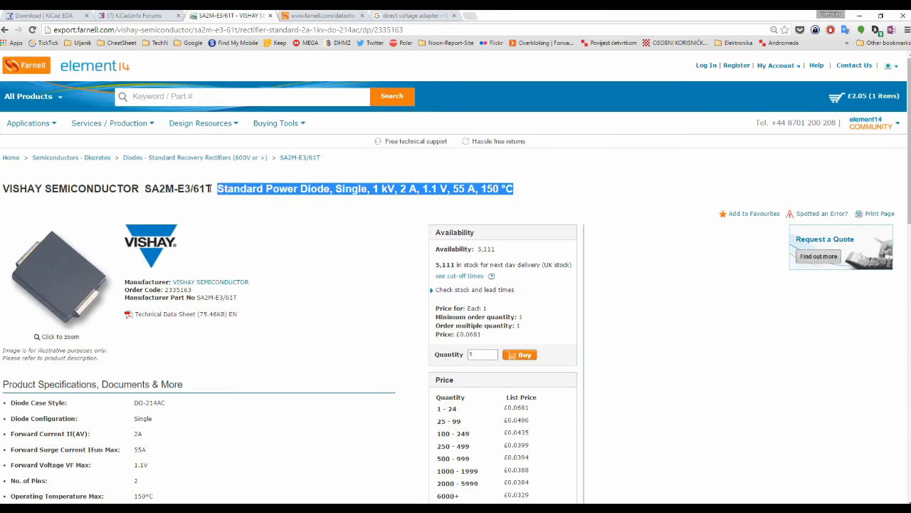
drag(212, 188, 14, 180)
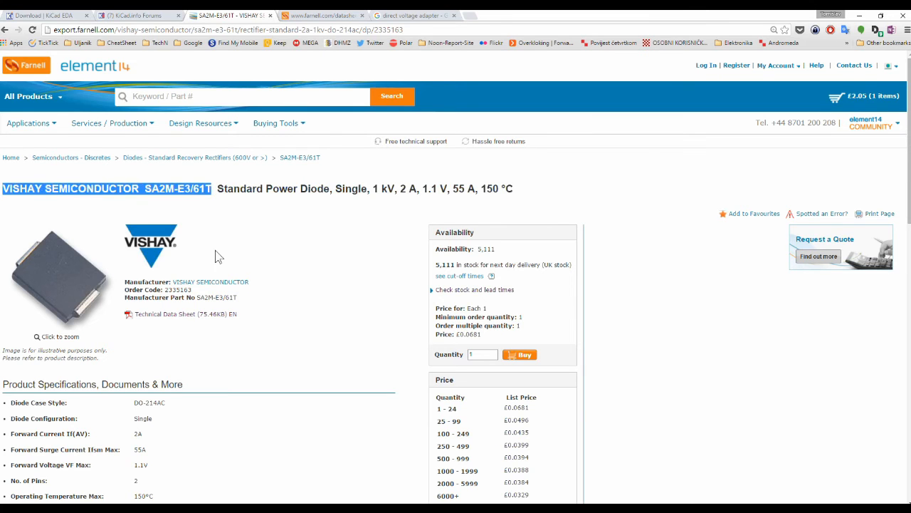
key(alt+Tab)
click(566, 309)
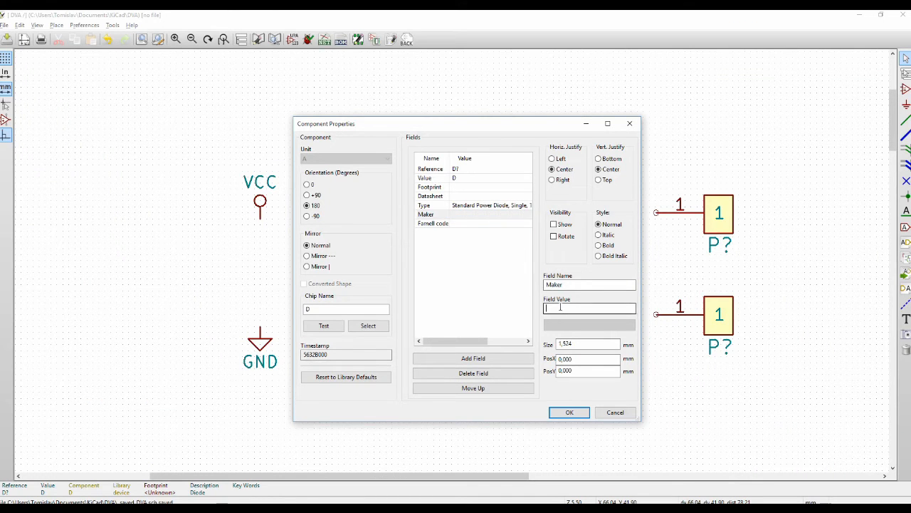
key(ctrl+v)
- Copy the product order code 2335163 from the Farnell page into the diode's Farnell code field and apply the properties
click(458, 223)
key(alt+Tab)
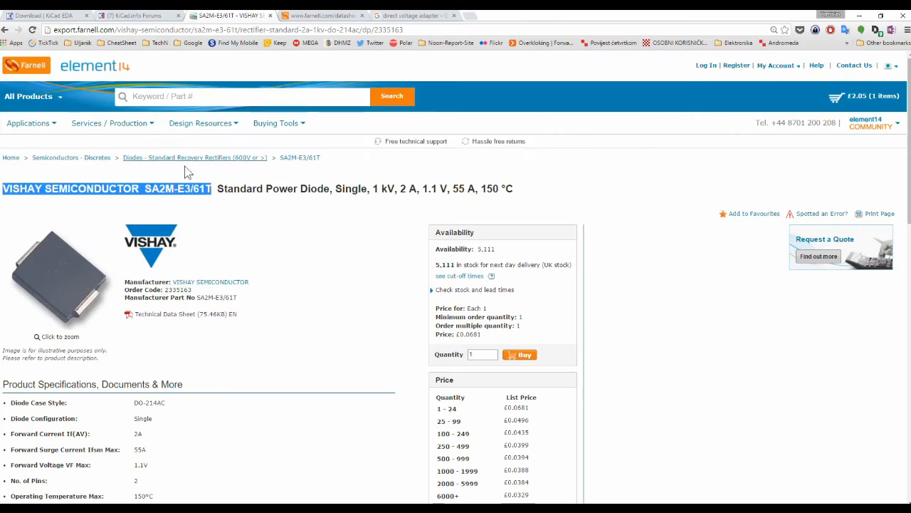
double_click(178, 289)
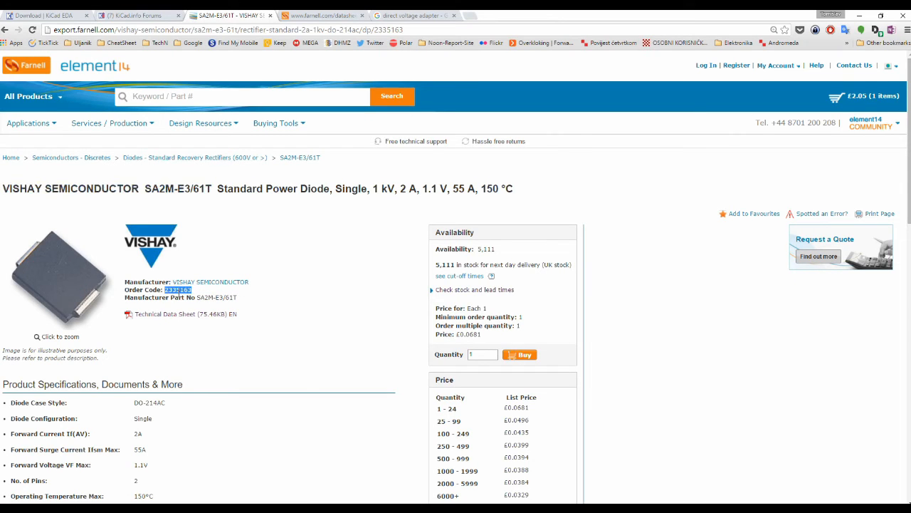
key(ctrl+c)
key(alt+Tab)
click(547, 307)
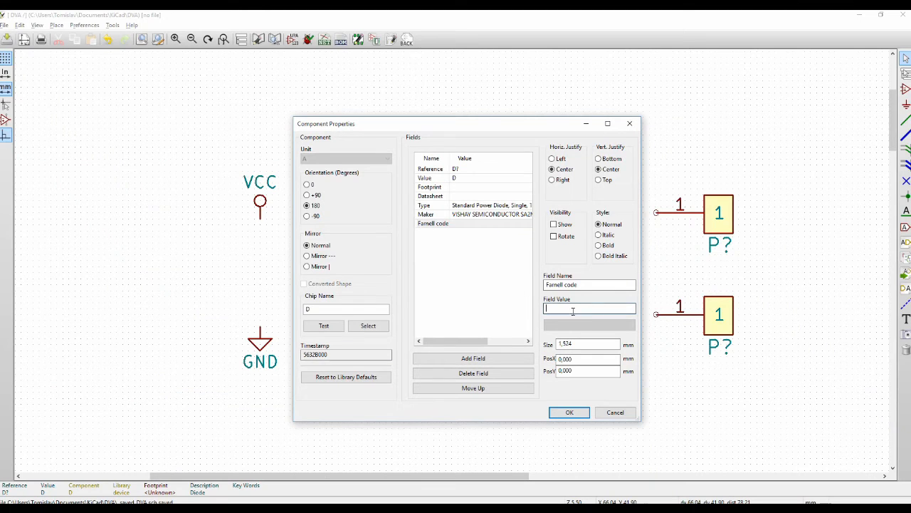
key(ctrl+v)
click(470, 205)
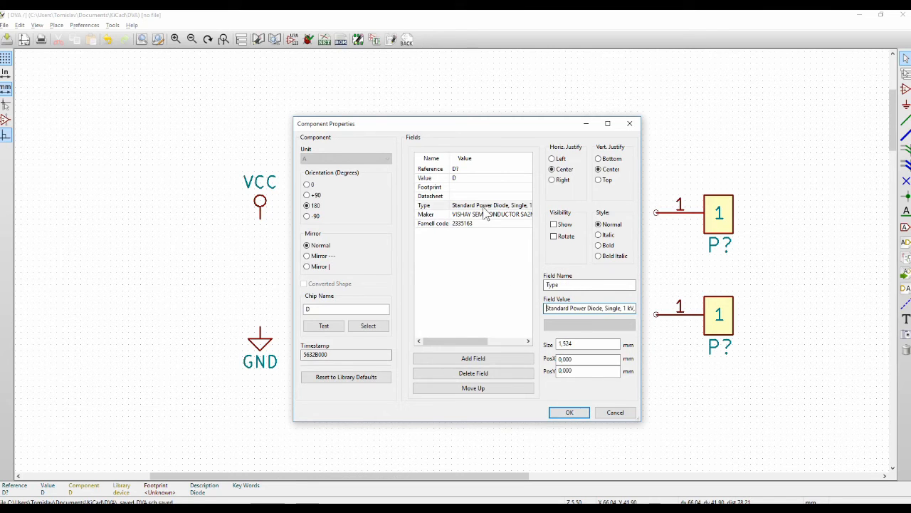
click(570, 412)
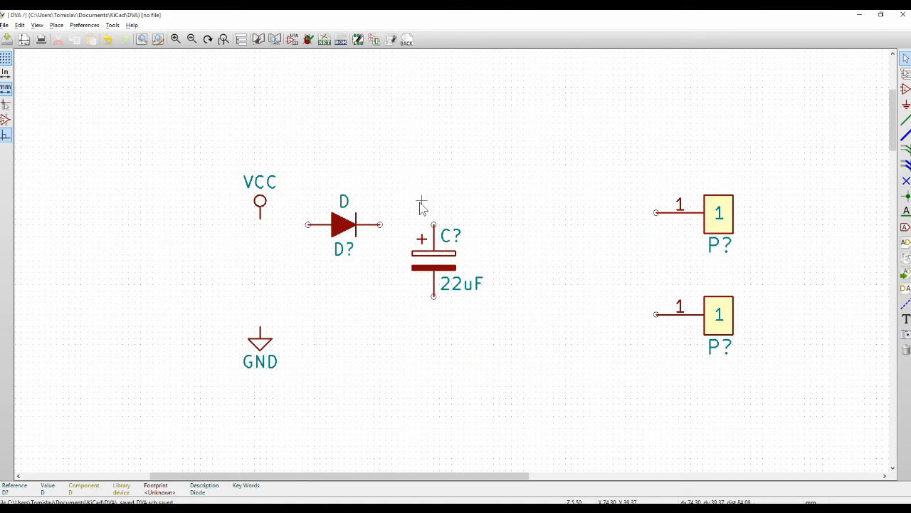
key(alt+Tab)
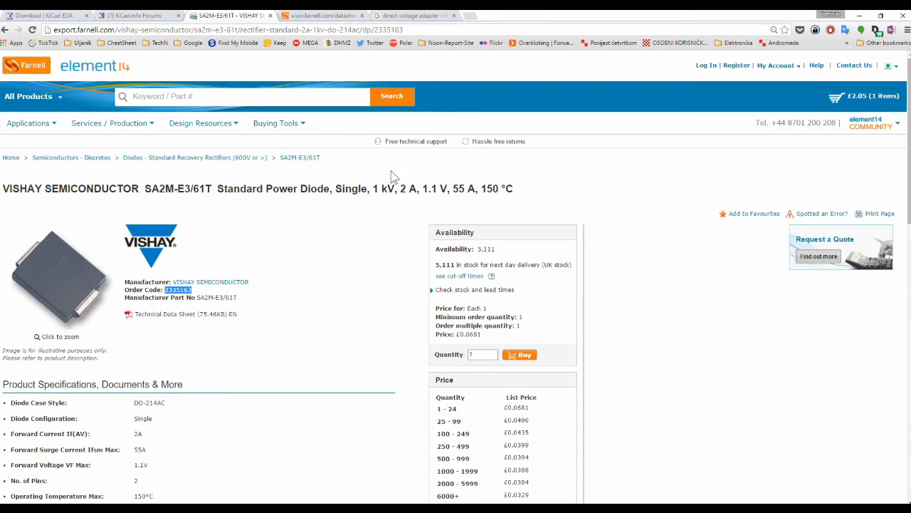
key(alt+Tab)
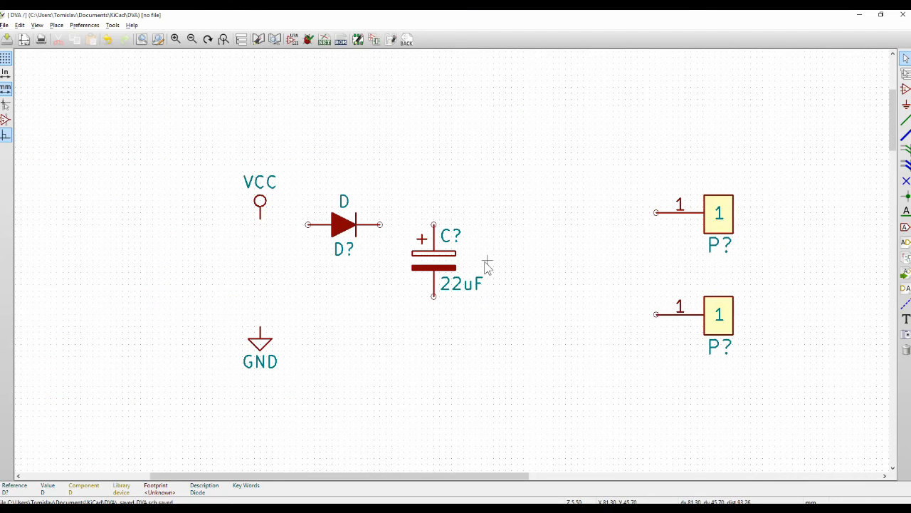
- Find the resistor R with the filter "r" and place it horizontally above the capacitor
key(a)
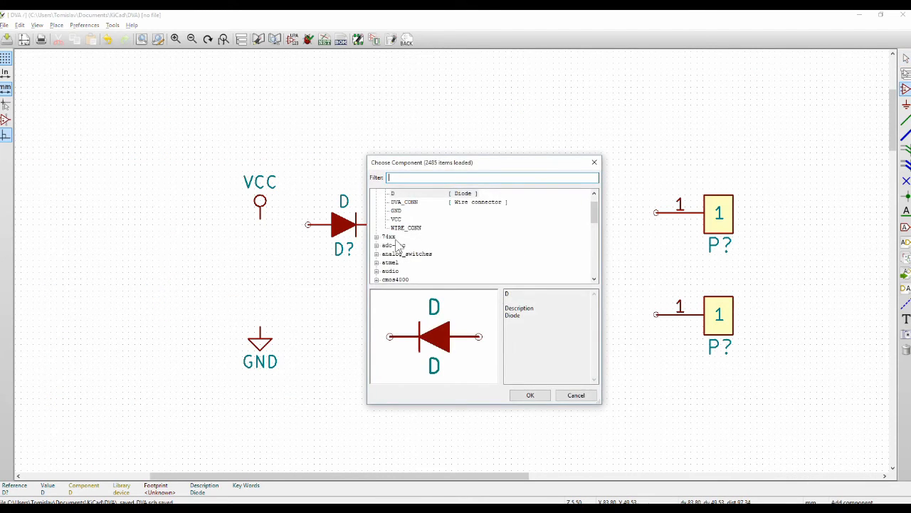
scroll(396, 245, down, 2)
text(r)
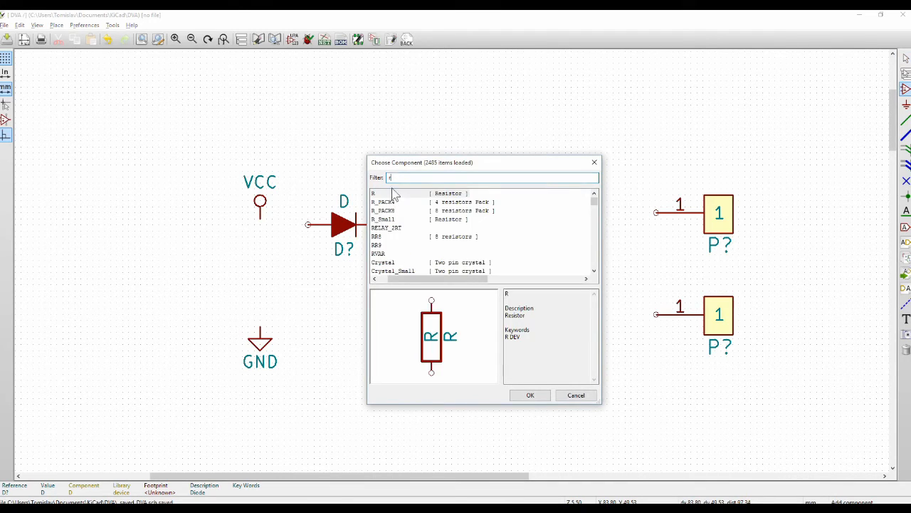
click(397, 195)
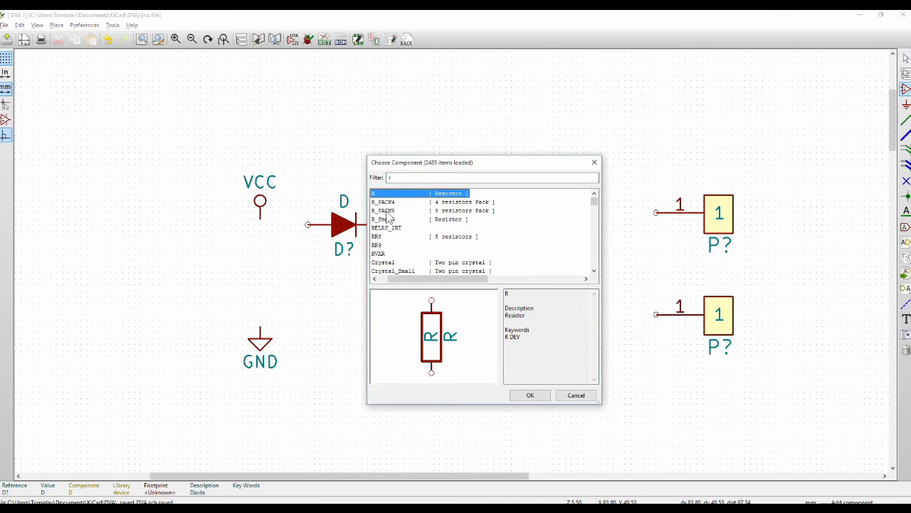
click(530, 395)
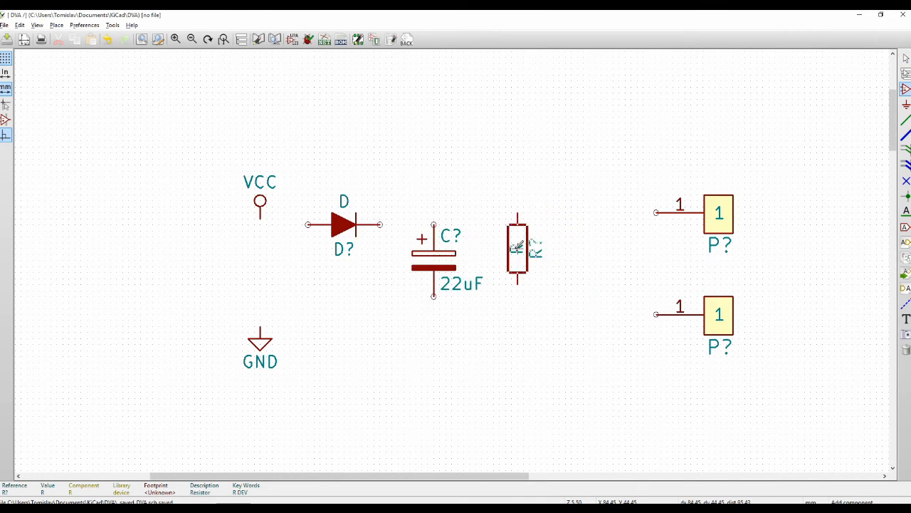
key(r)
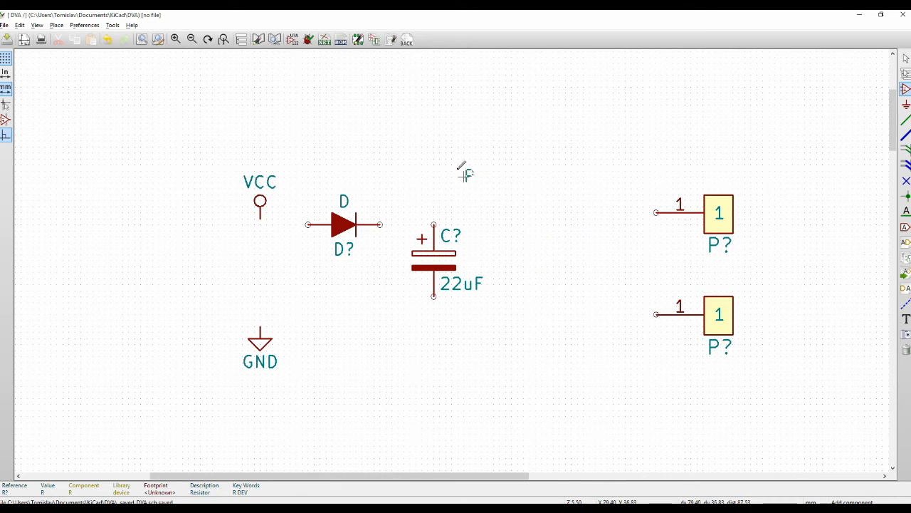
click(415, 177)
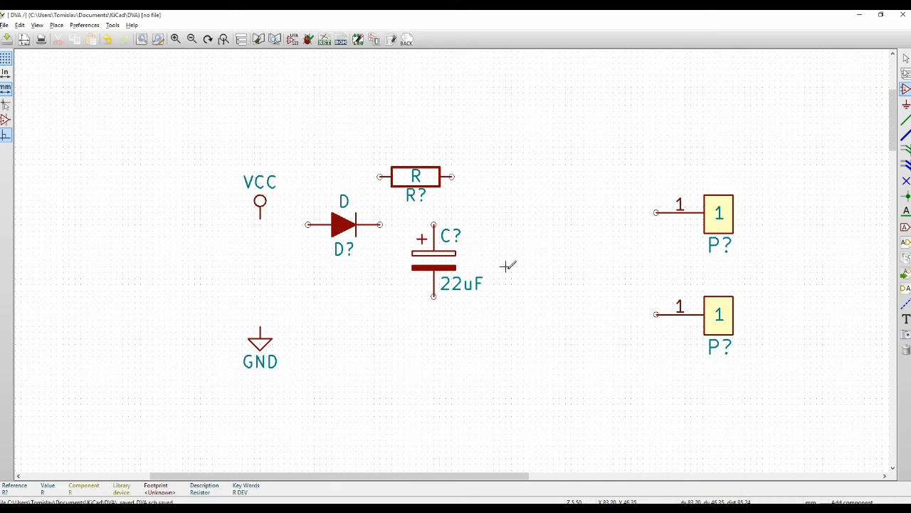
- Place a second resistor R vertically between the capacitor and the two connectors, and end component placement
click(535, 215)
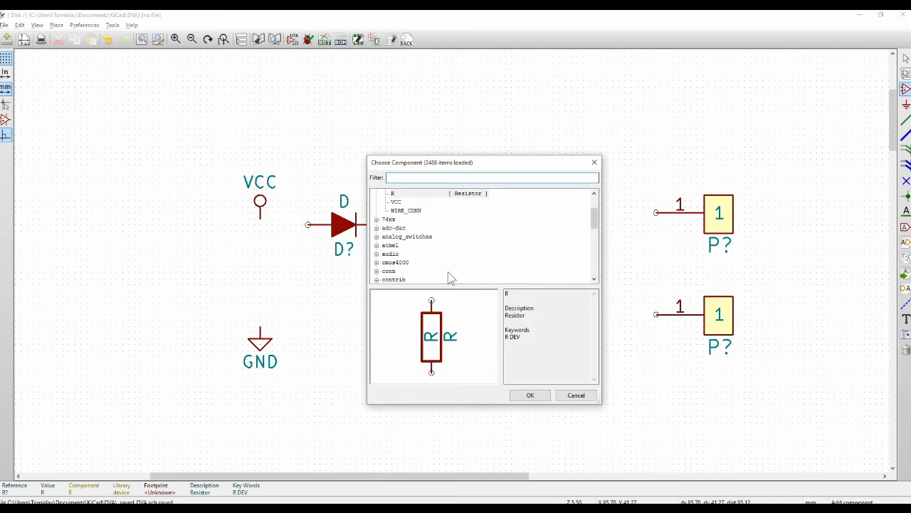
click(529, 394)
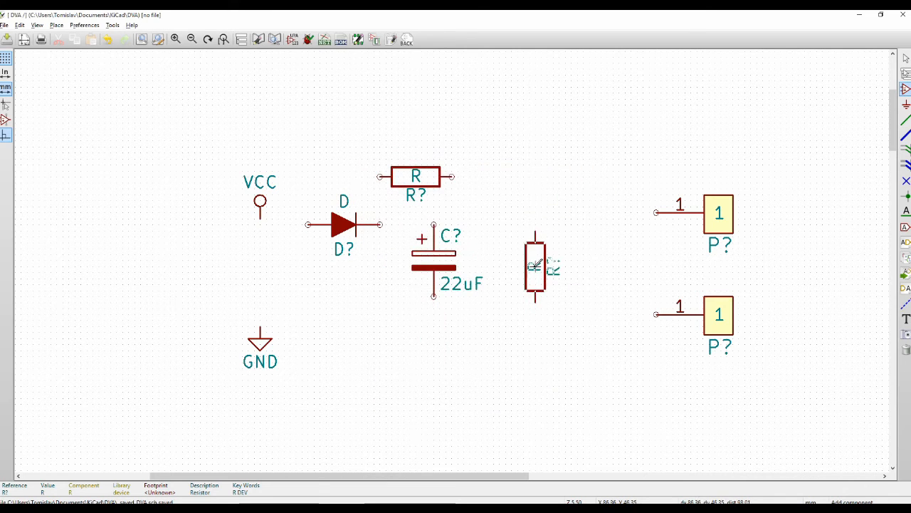
click(529, 260)
click(524, 350)
key(Escape)
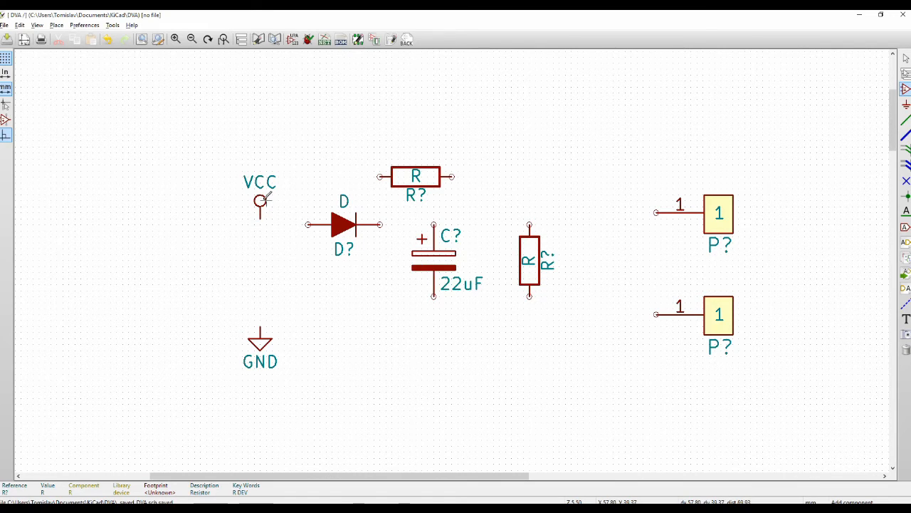
key(Escape)
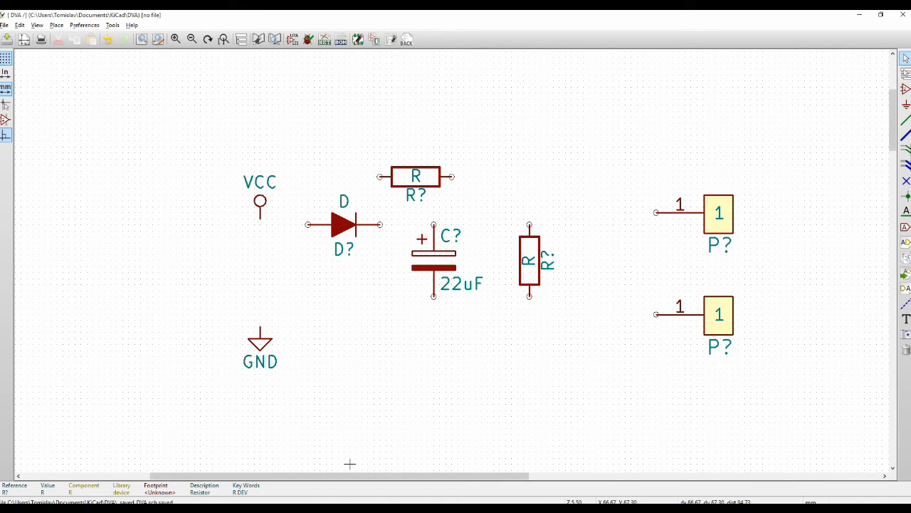
- Check the direct voltage adapter reference circuit in the browser's image results, and return to the schematic editor
click(350, 509)
click(389, 17)
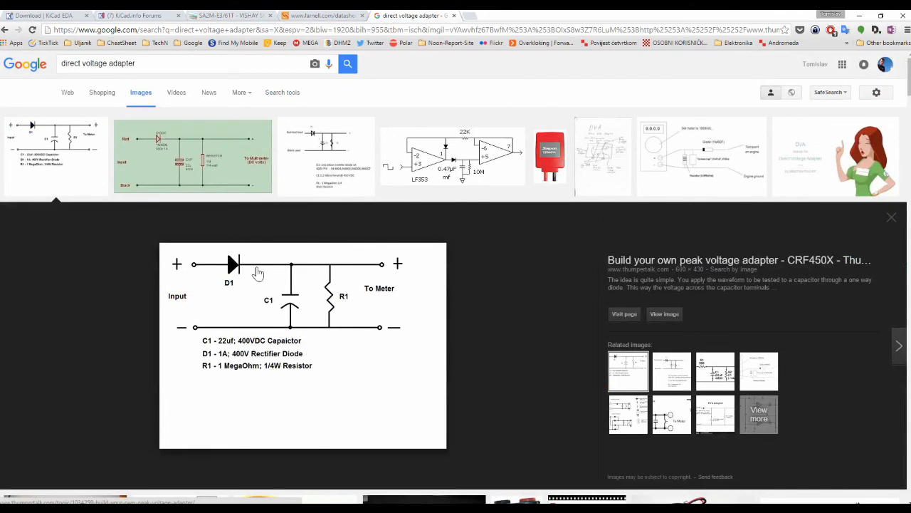
key(alt+Tab)
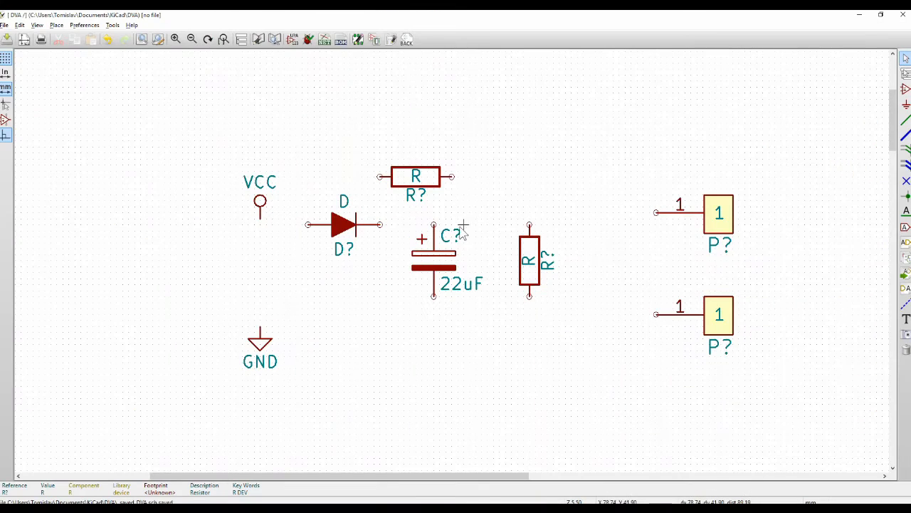
- Browse the device library in the component chooser for switch components
key(a)
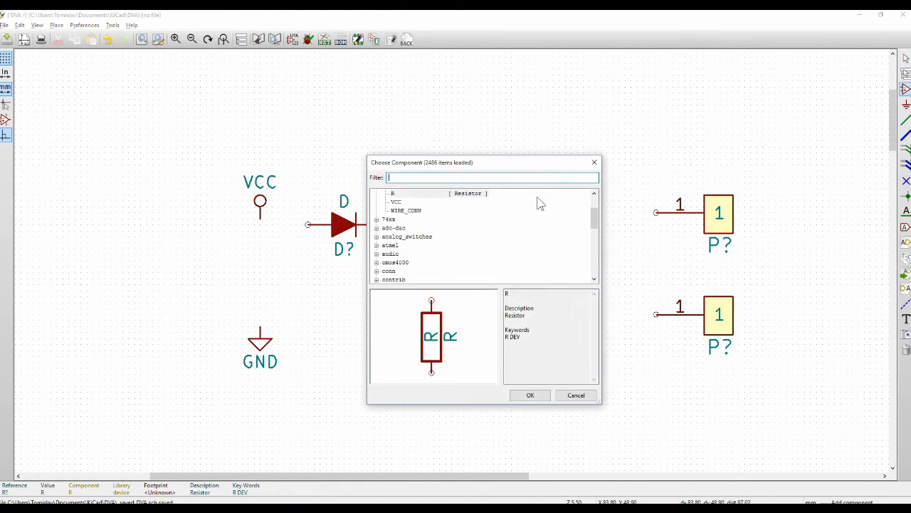
scroll(456, 227, down, 10)
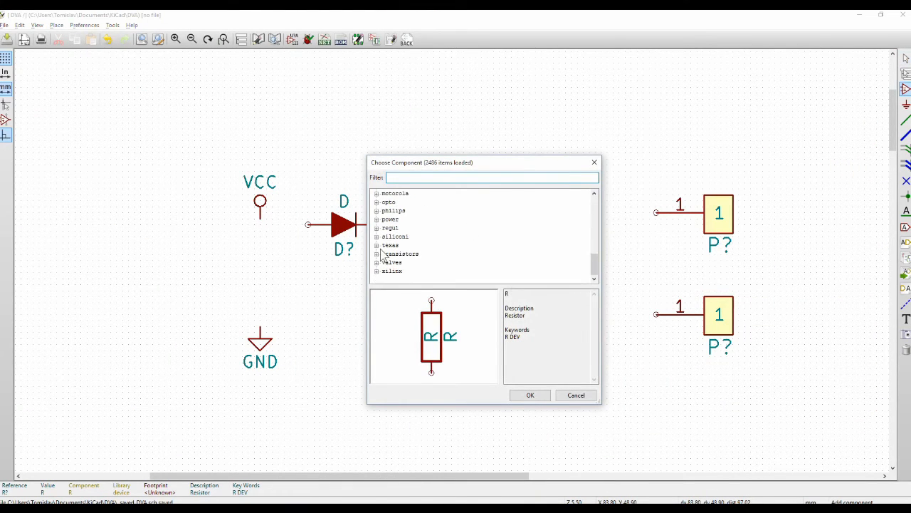
scroll(409, 274, up, 8)
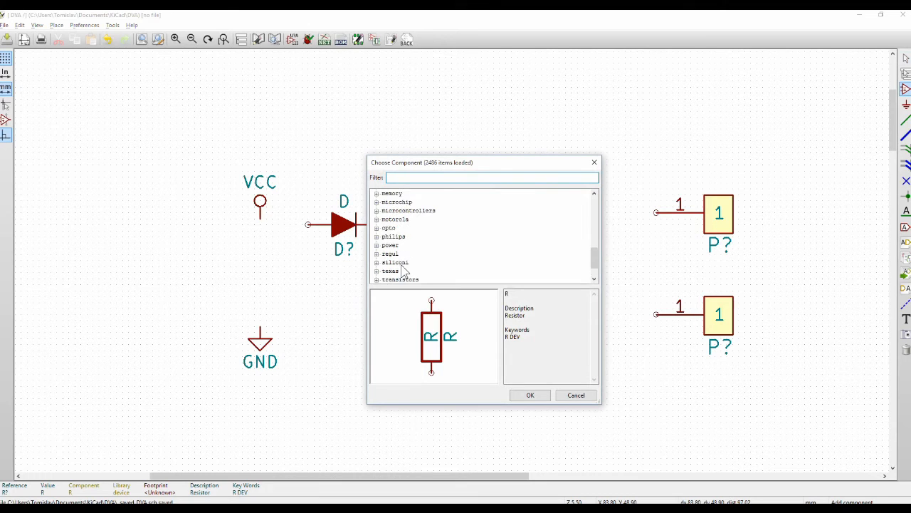
scroll(402, 263, up, 2)
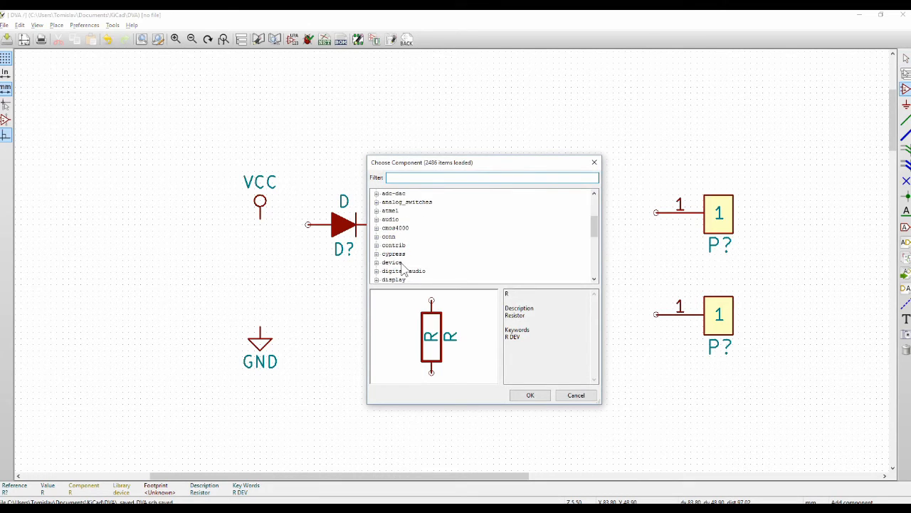
scroll(402, 264, down, 3)
scroll(401, 263, up, 1)
scroll(403, 269, up, 1)
click(377, 263)
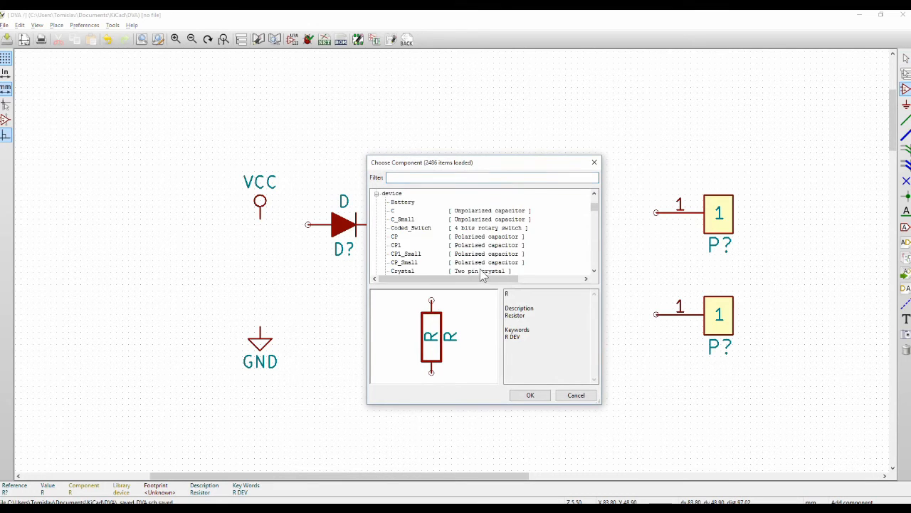
scroll(458, 256, down, 15)
scroll(458, 256, down, 20)
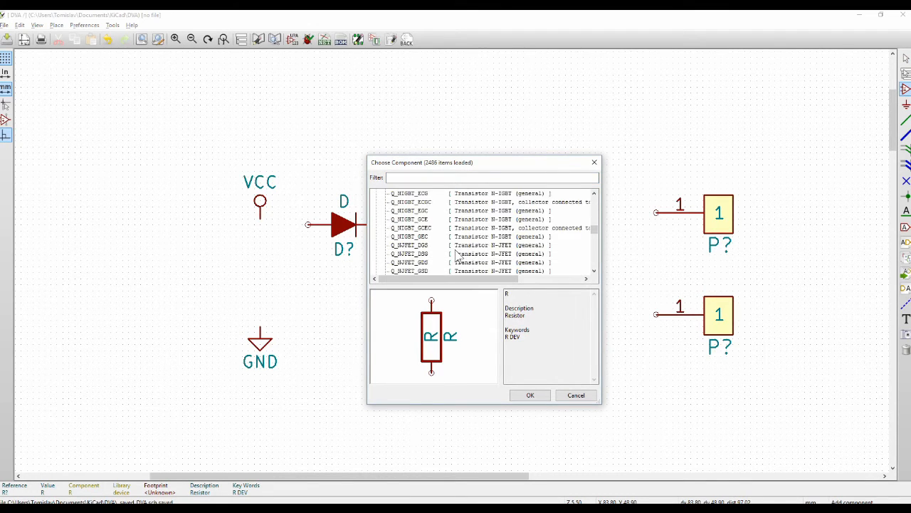
scroll(455, 256, down, 2)
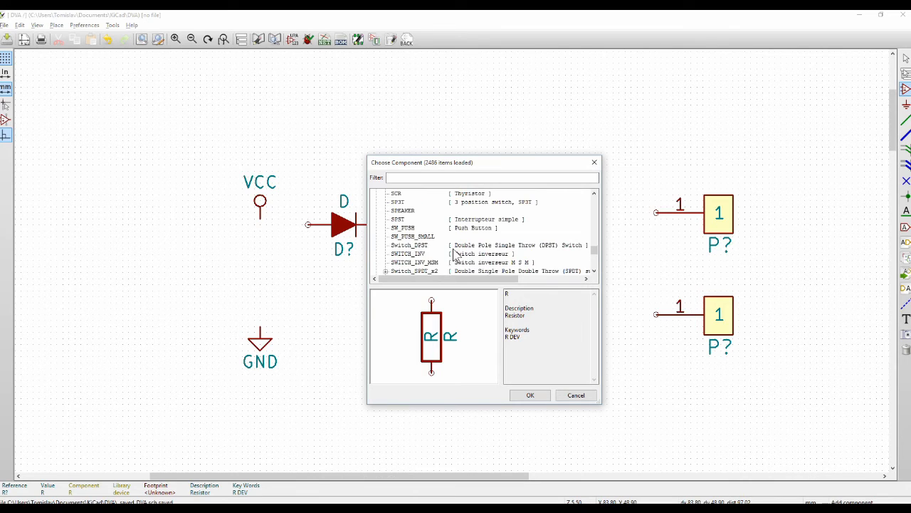
- Compare the previews of the Switch_DPST, SW_PUSH_SMALL, SW_PUSH and SPST switches
click(409, 246)
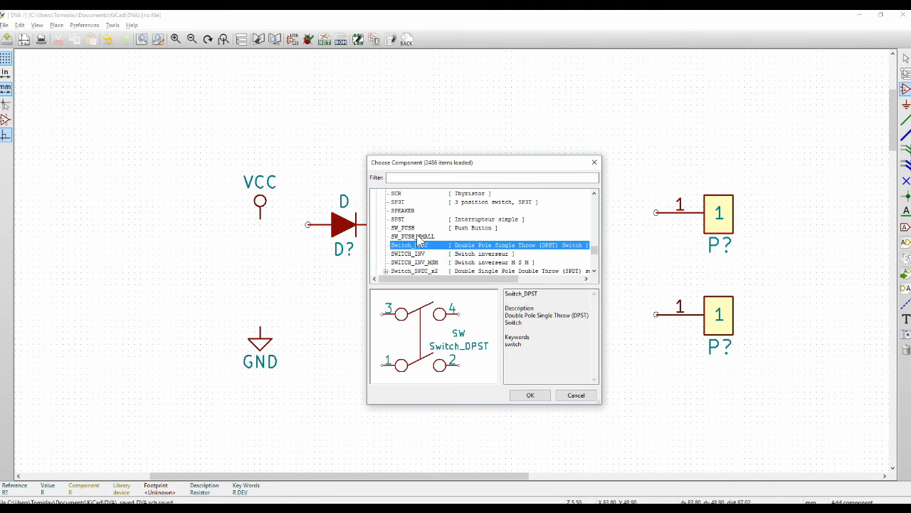
click(415, 230)
click(416, 235)
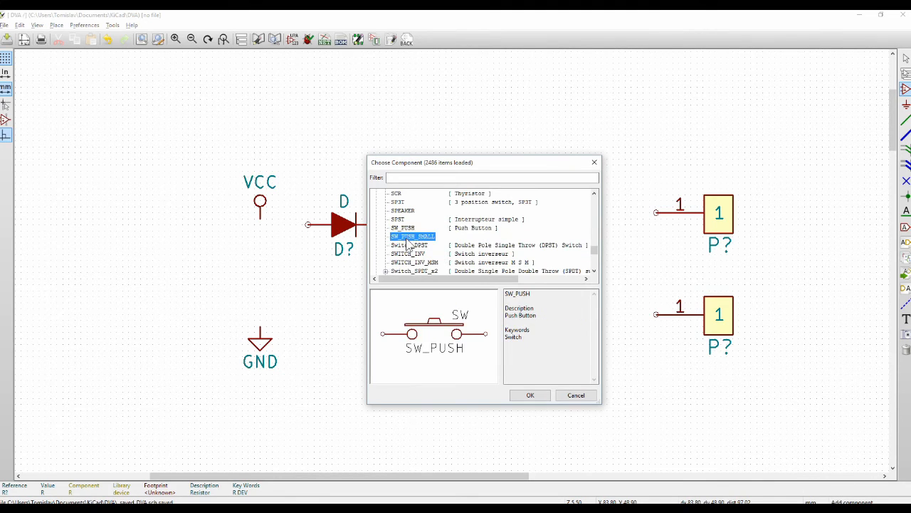
click(403, 229)
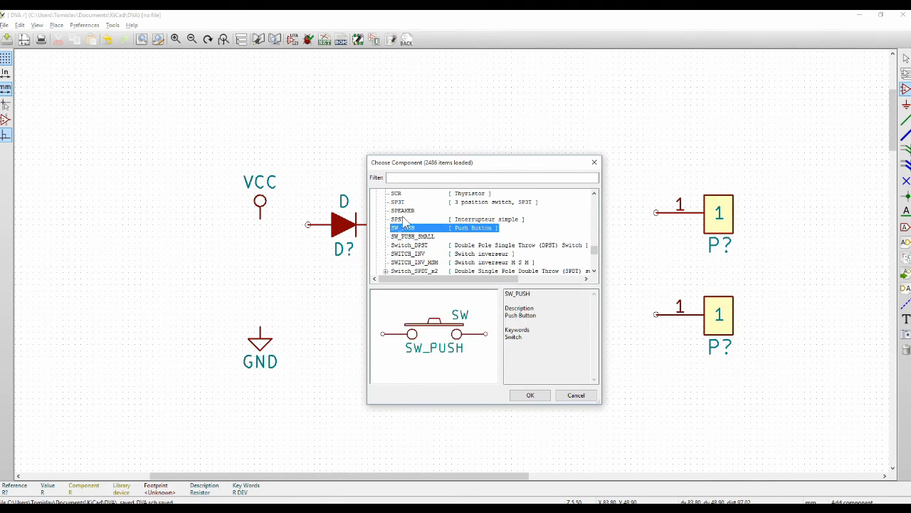
click(403, 219)
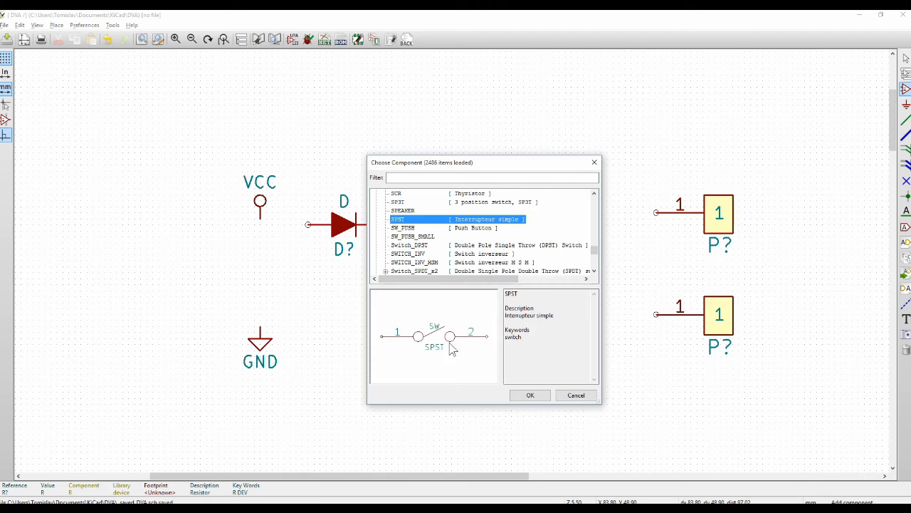
click(531, 395)
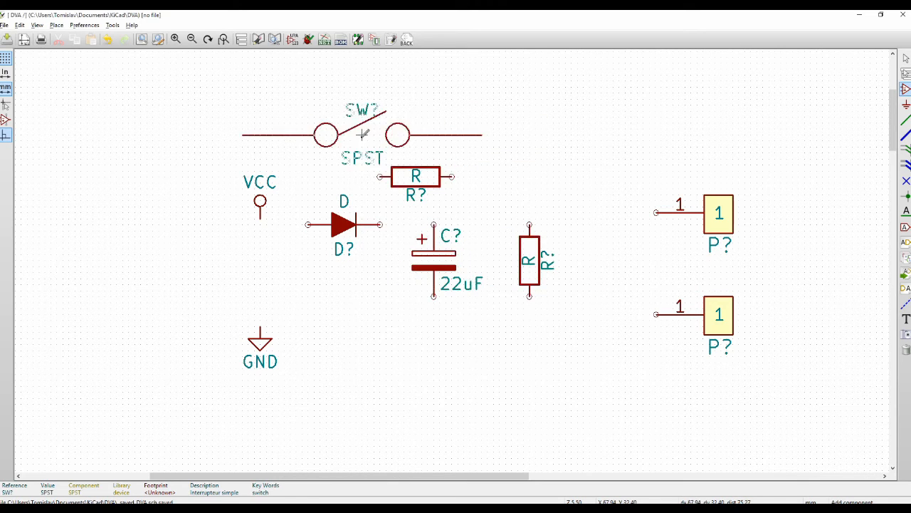
scroll(439, 99, down, 3)
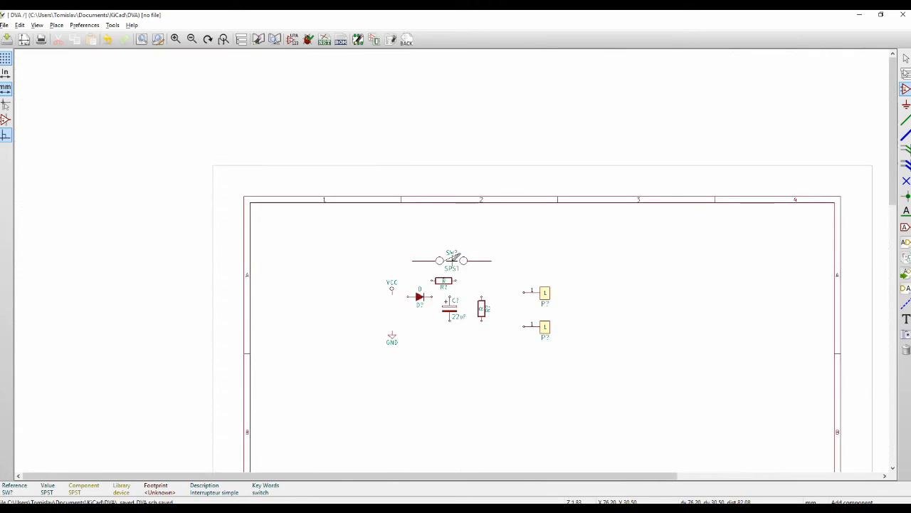
scroll(452, 258, up, 2)
key(Escape)
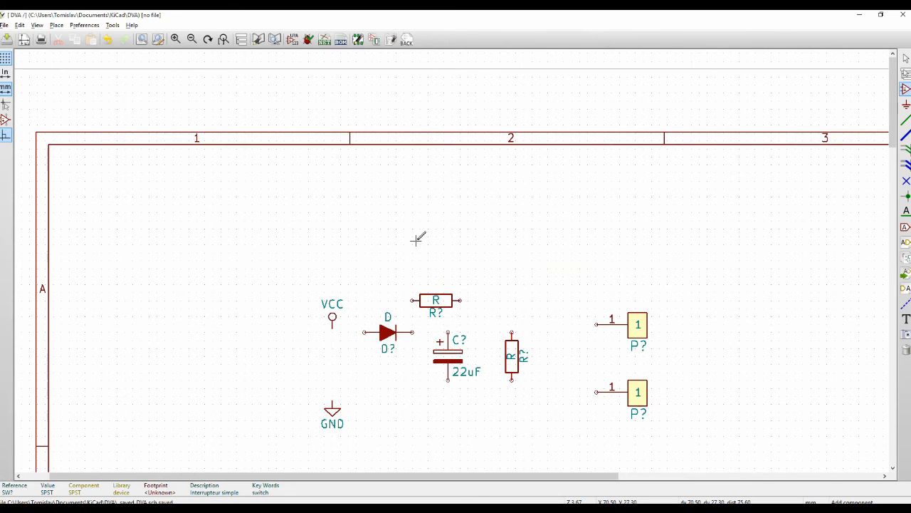
- Start adding a component above the horizontal resistor and locate the switch entries in the device library
click(416, 240)
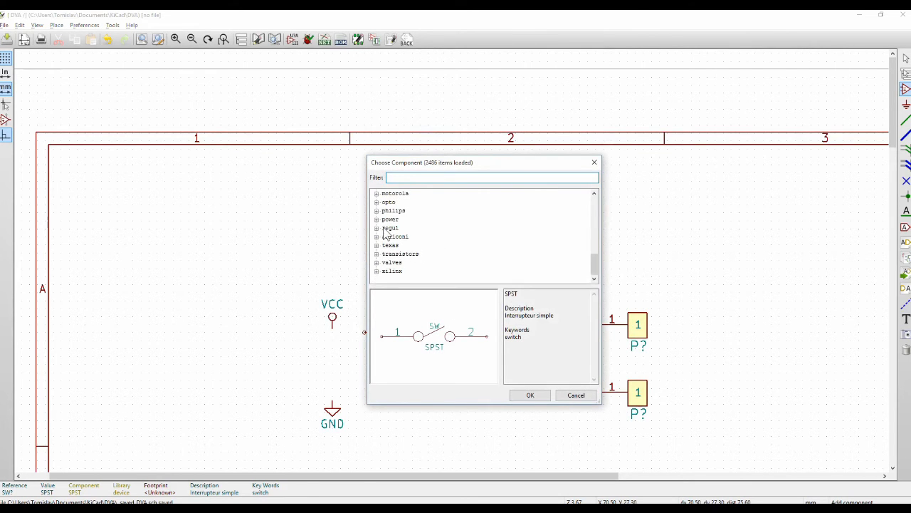
scroll(386, 235, up, 6)
click(376, 237)
scroll(425, 259, down, 10)
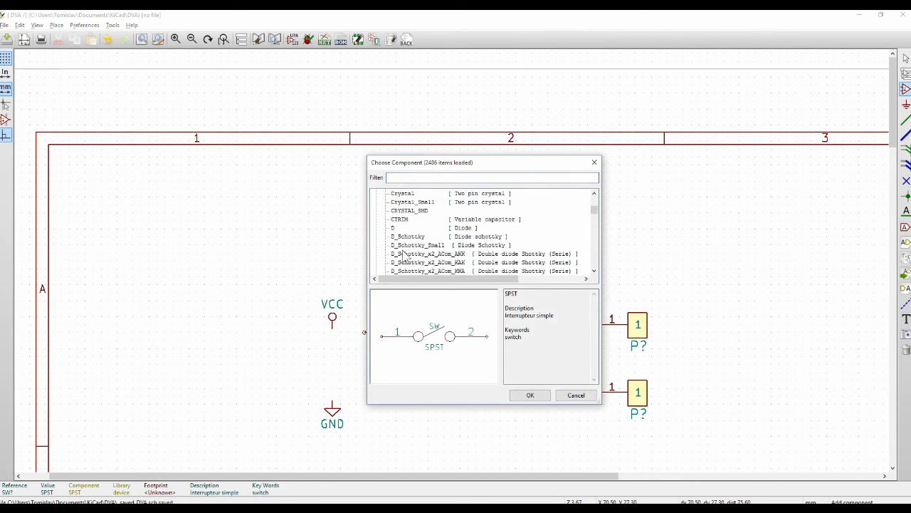
scroll(437, 263, down, 3)
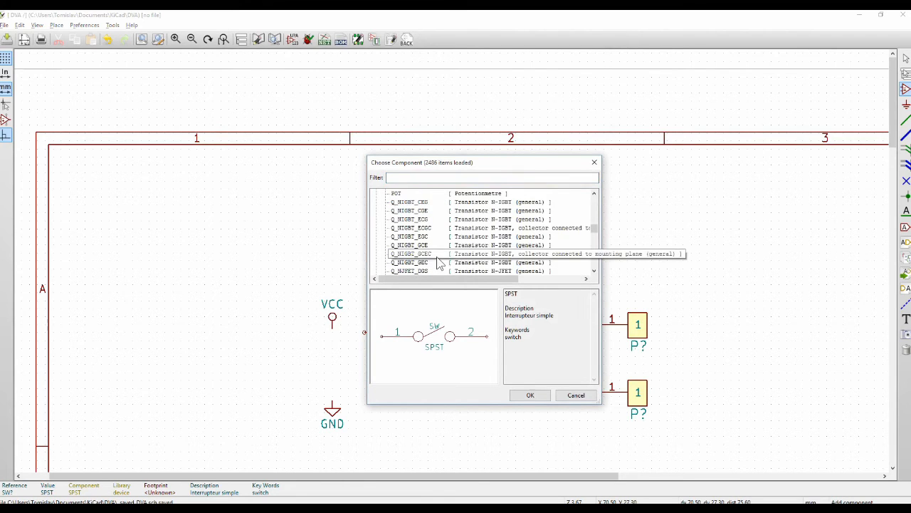
scroll(437, 263, up, 3)
scroll(435, 255, up, 1)
scroll(435, 254, down, 4)
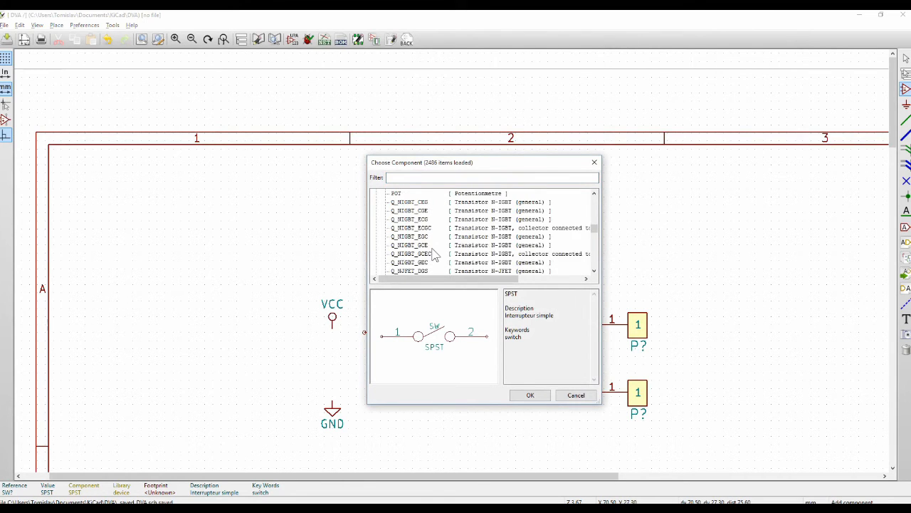
scroll(437, 257, down, 8)
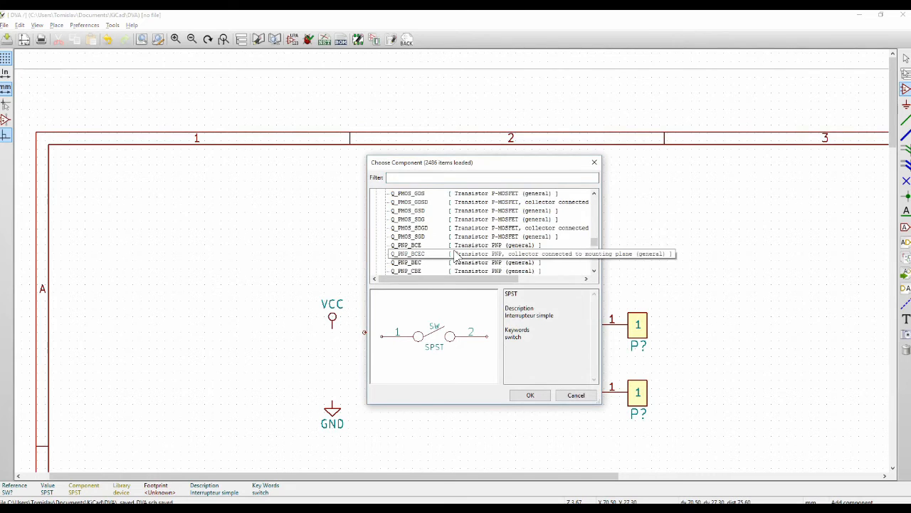
scroll(455, 256, down, 3)
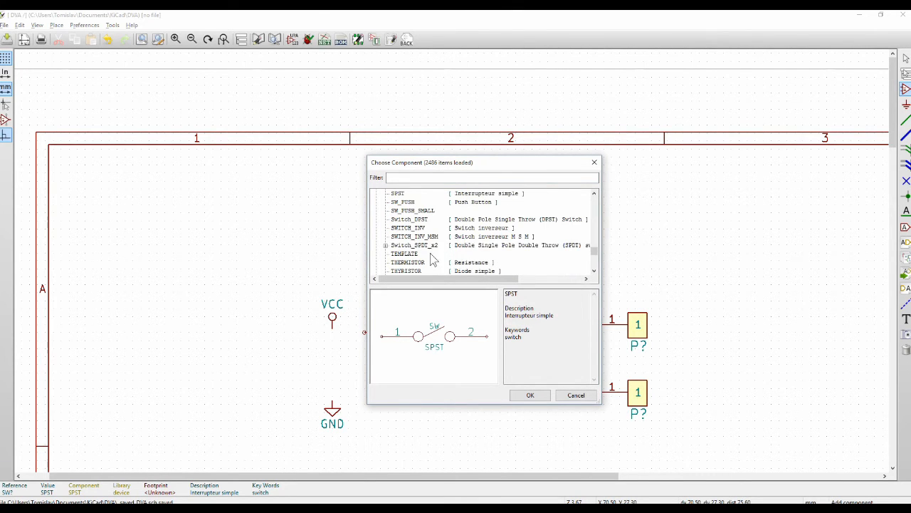
- Check the Switch_DPST and inverter switch previews, place SWITCH_INV above the horizontal resistor, and end component placement
click(412, 220)
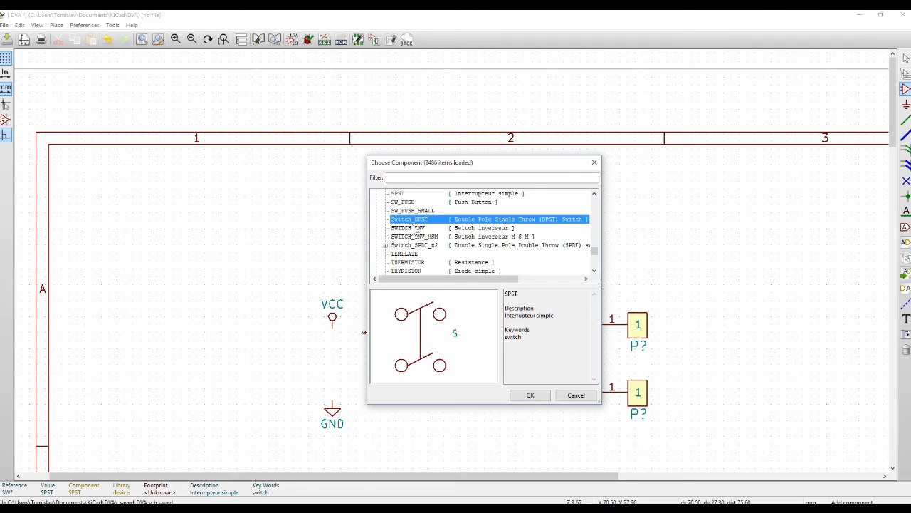
click(412, 228)
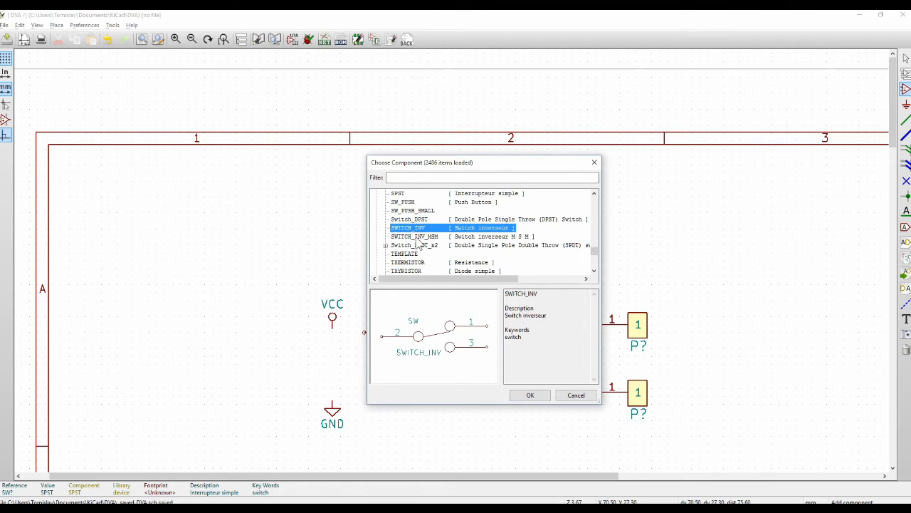
click(418, 236)
click(417, 229)
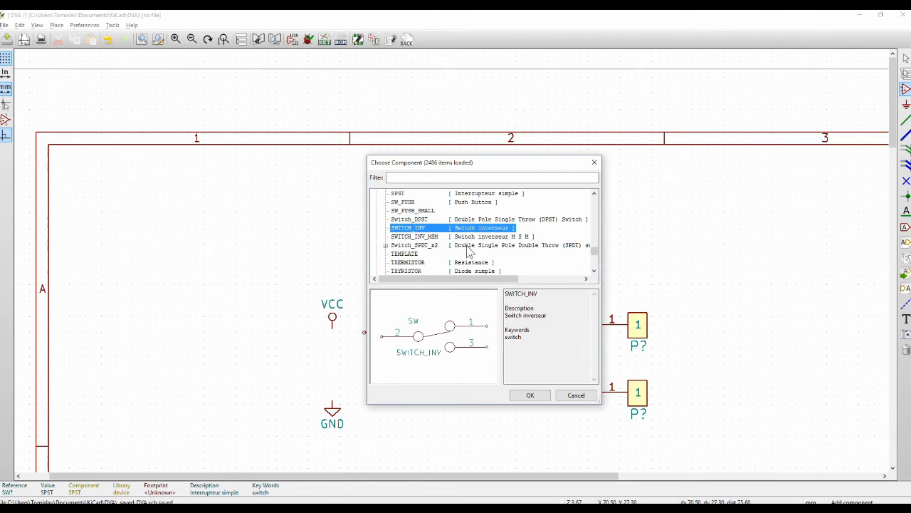
click(530, 394)
scroll(450, 223, down, 1)
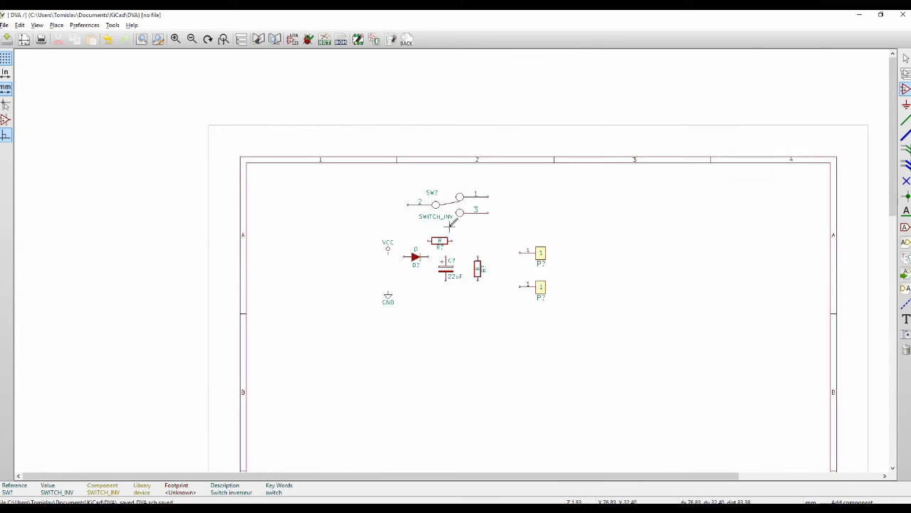
scroll(450, 223, up, 2)
scroll(351, 309, down, 1)
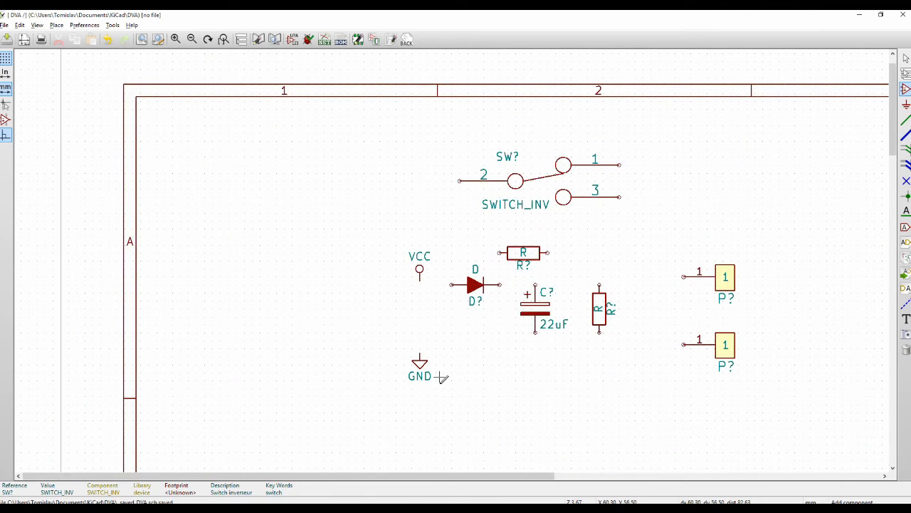
key(Escape)
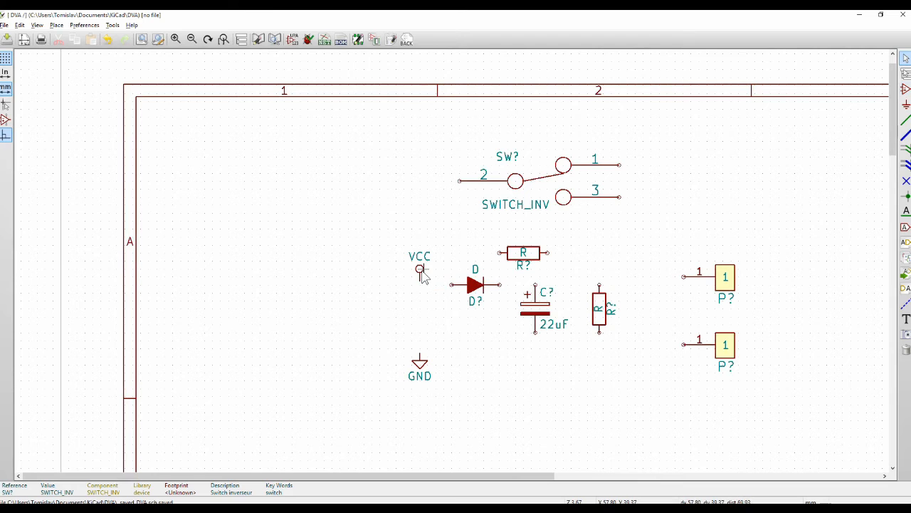
- Spread out the input side by moving the VCC and GND symbols left and the diode up and left between them
drag(422, 276, 318, 182)
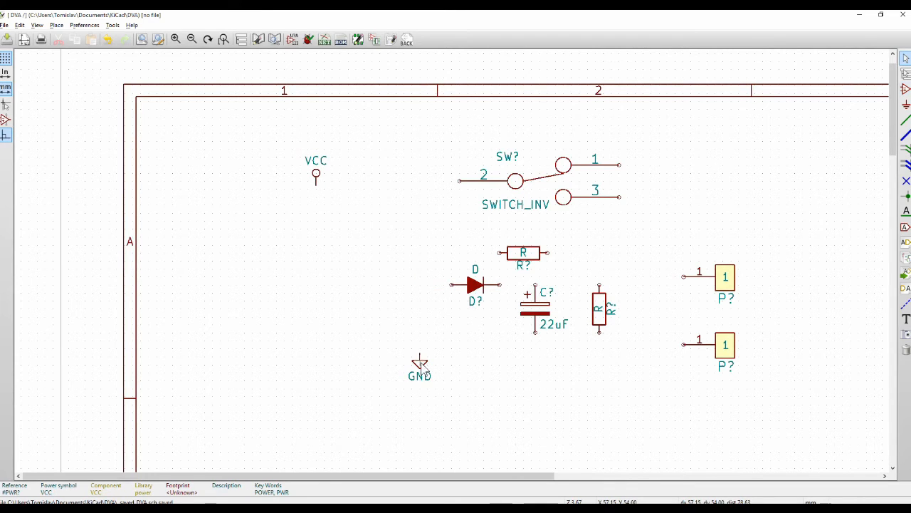
drag(420, 365, 312, 377)
drag(478, 294, 394, 248)
- Move the horizontal resistor left so it lines up in a row with the diode
click(523, 255)
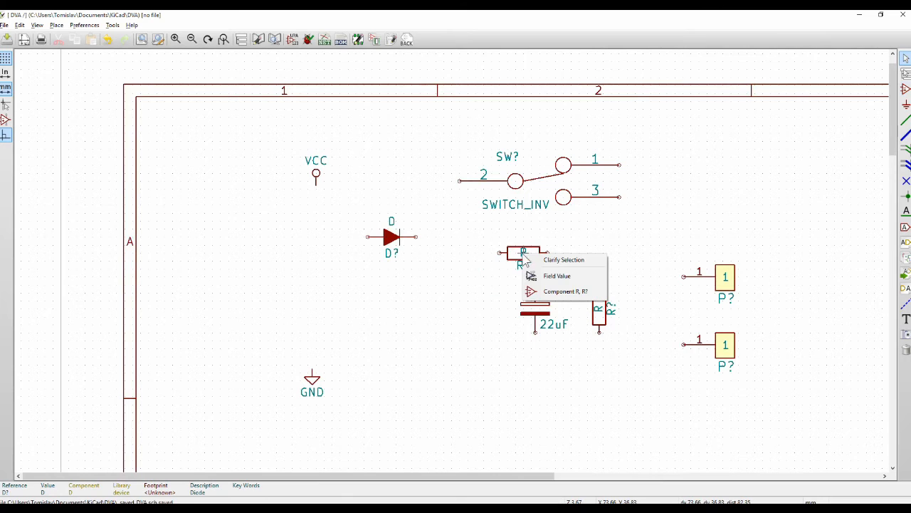
click(535, 292)
key(m)
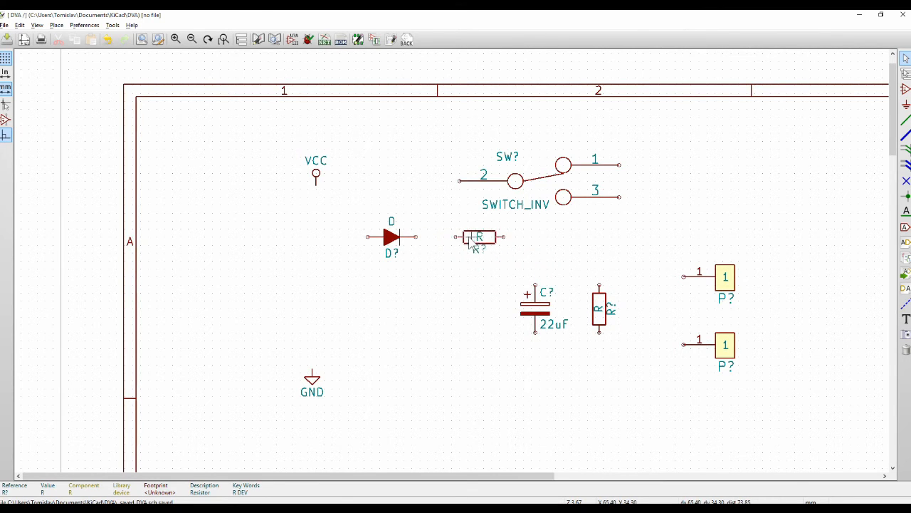
click(470, 239)
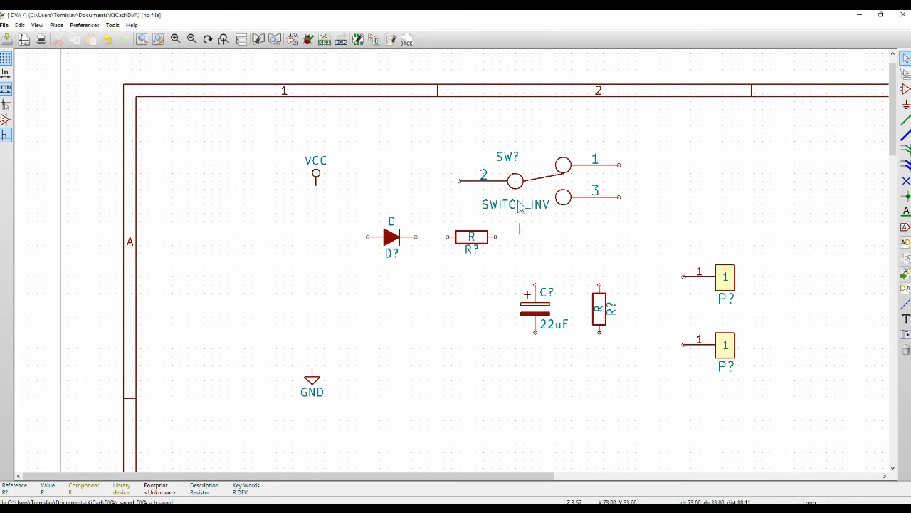
- Move the SWITCH_INV switch left, above the diode and resistor, and shift the VCC symbol farther left
key(m)
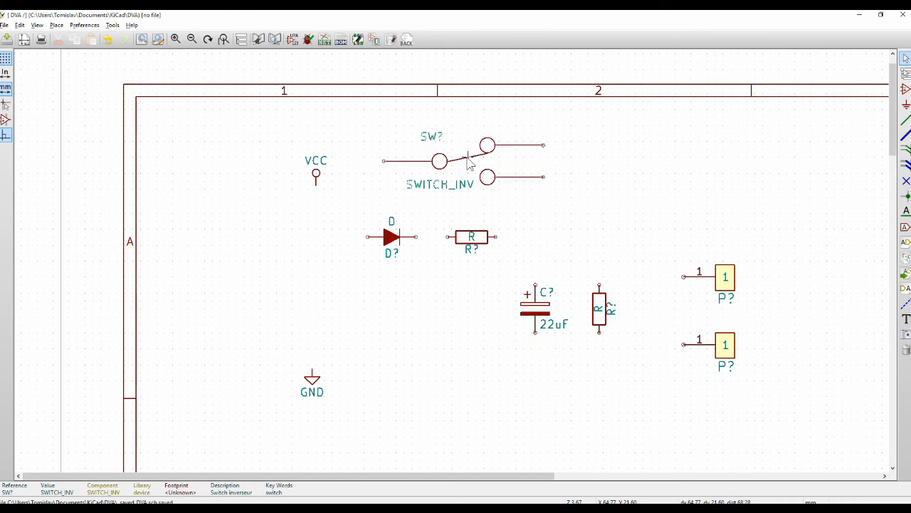
key(m)
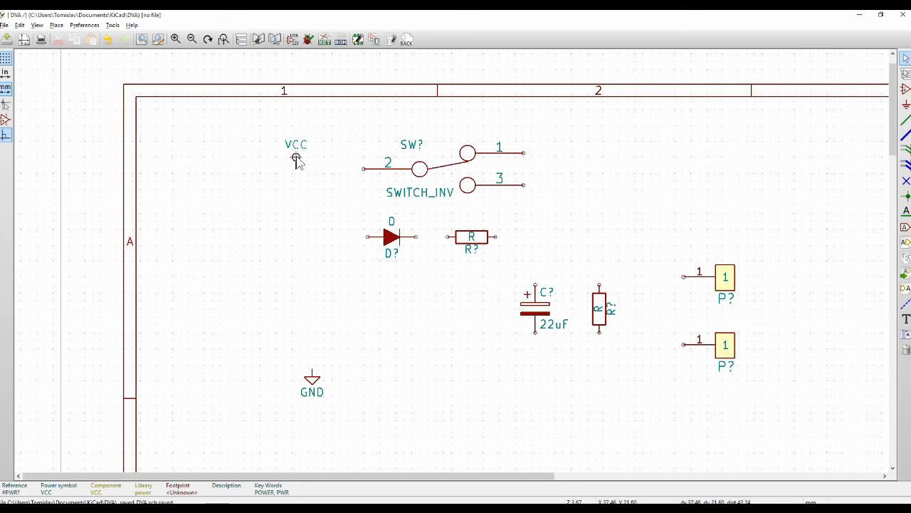
click(277, 157)
- Move the GND symbol farther left under VCC and raise the upper connector level with the diode and horizontal resistor
key(m)
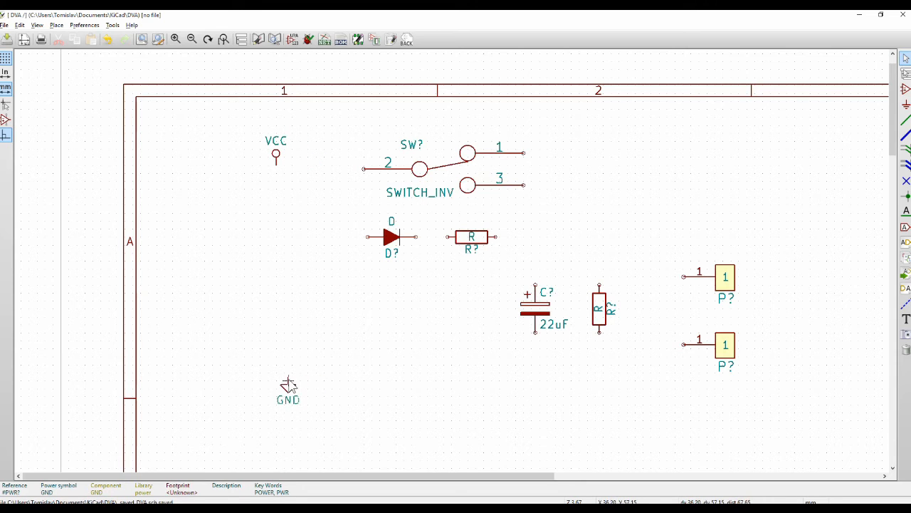
click(284, 384)
key(m)
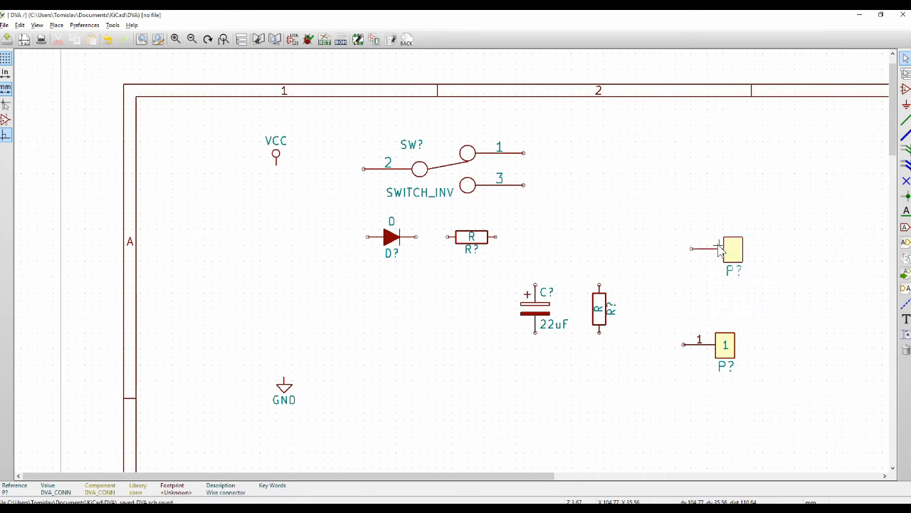
click(714, 238)
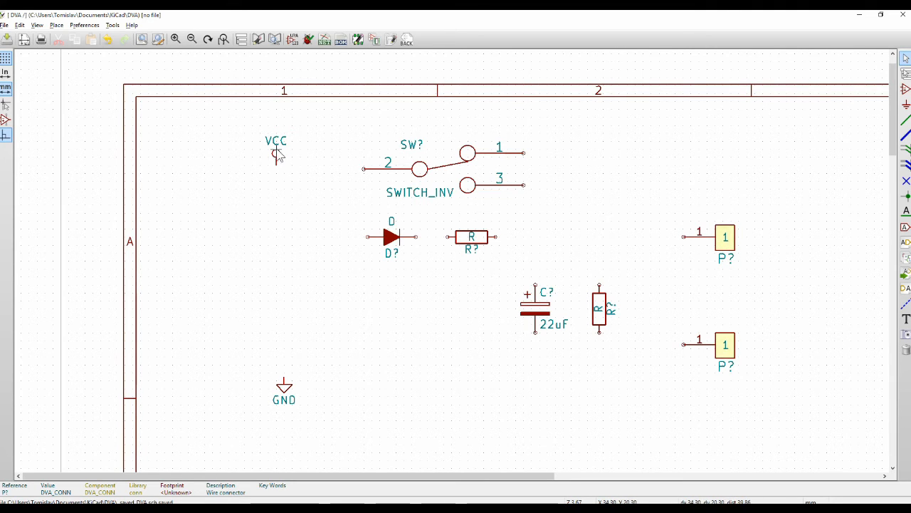
- Line up the VCC and GND symbols in one column and wire VCC down and across to the diode's anode
drag(276, 154, 268, 133)
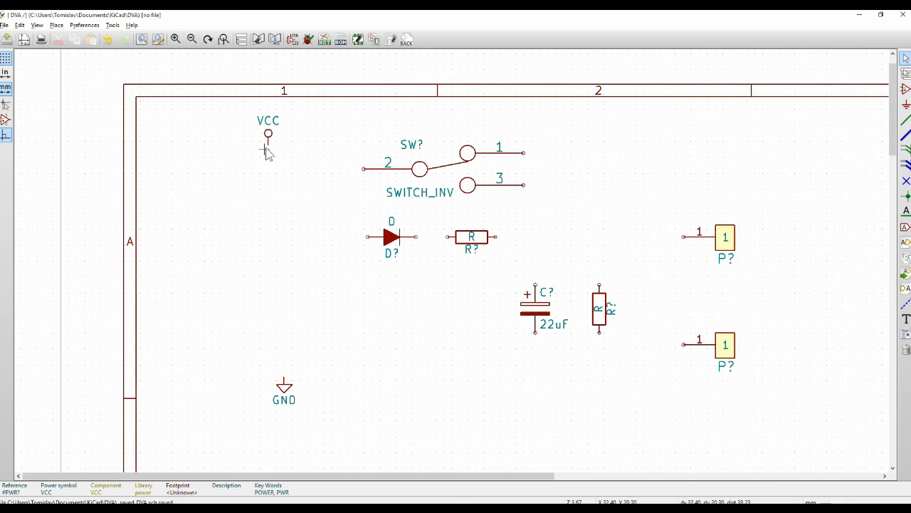
drag(283, 392, 269, 391)
scroll(268, 153, up, 5)
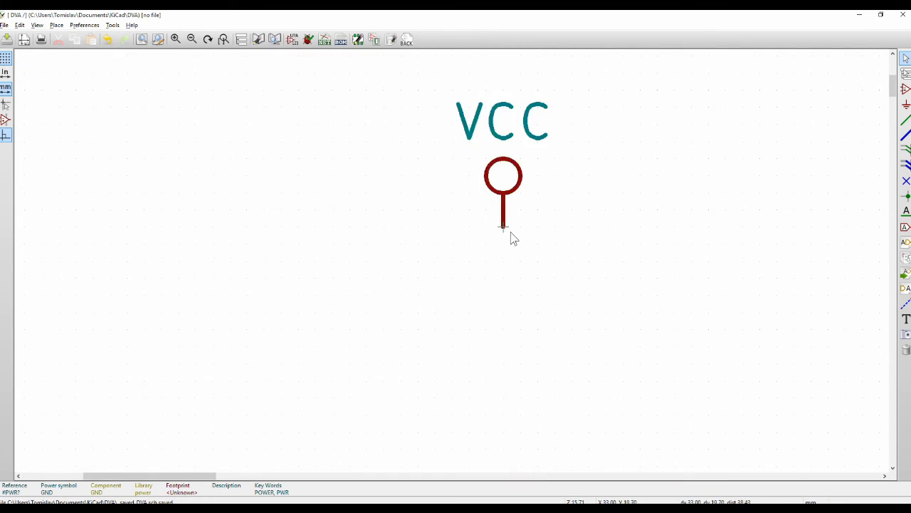
key(w)
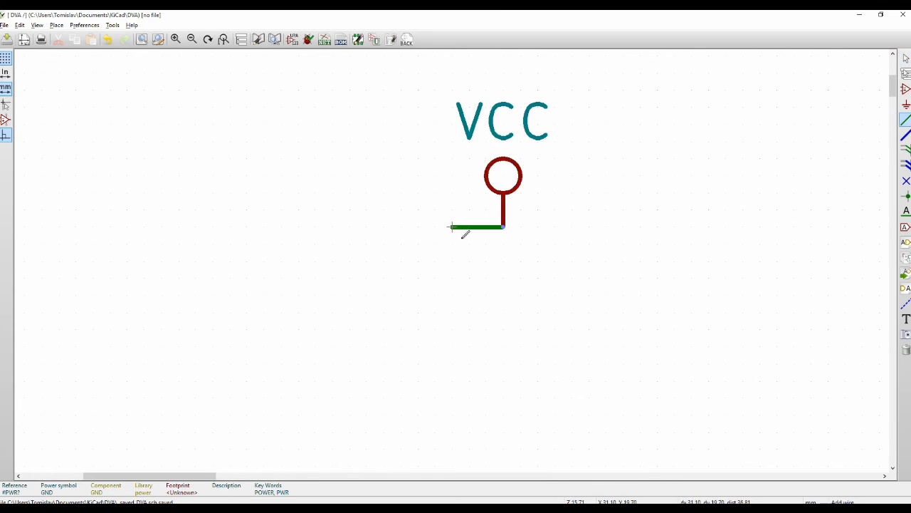
scroll(453, 225, down, 1)
scroll(452, 259, down, 3)
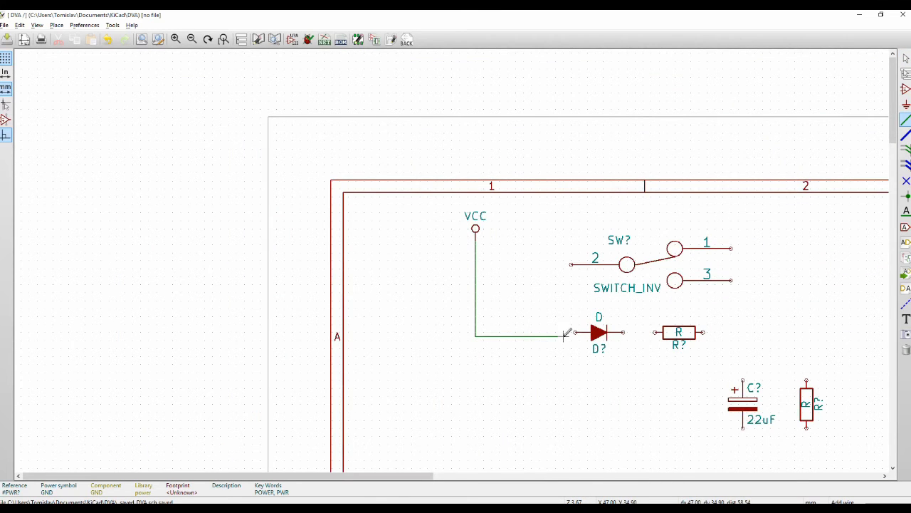
scroll(577, 331, up, 3)
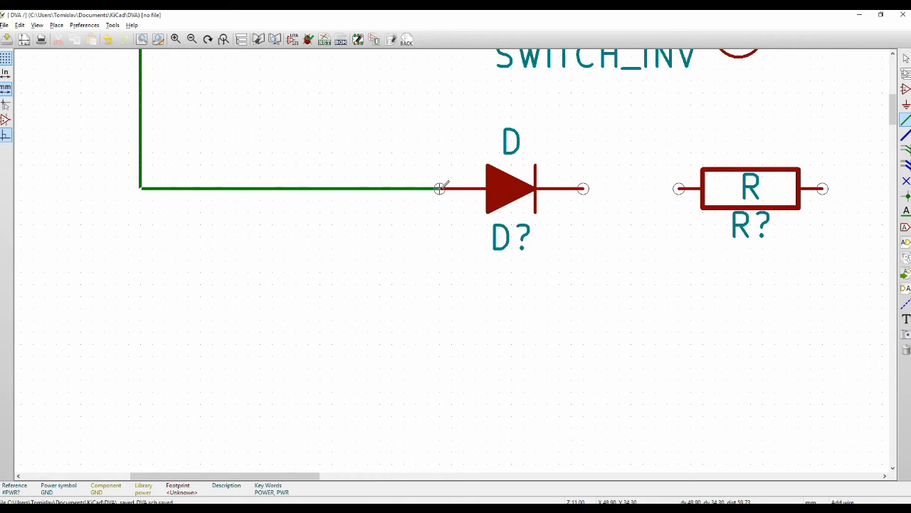
click(440, 188)
scroll(456, 257, down, 3)
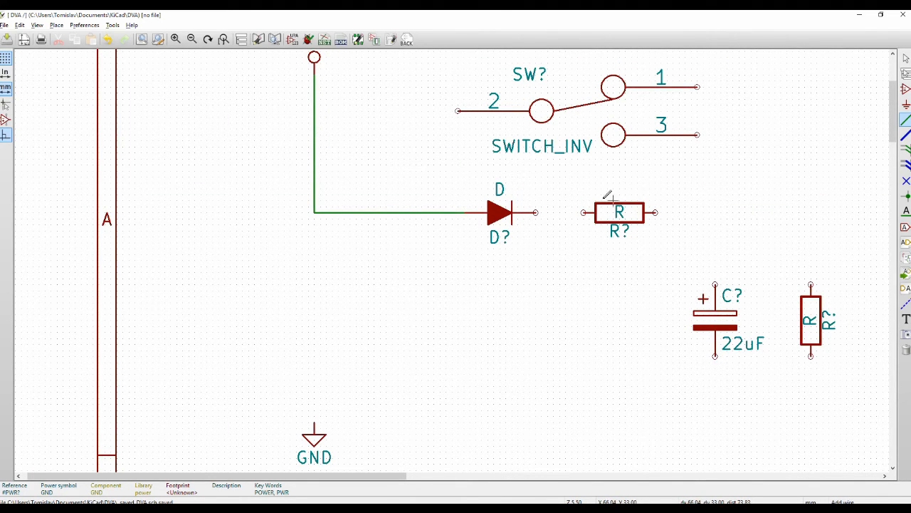
- Delete the SWITCH_INV switch above the diode and horizontal resistor
middle_drag(609, 169, 532, 200)
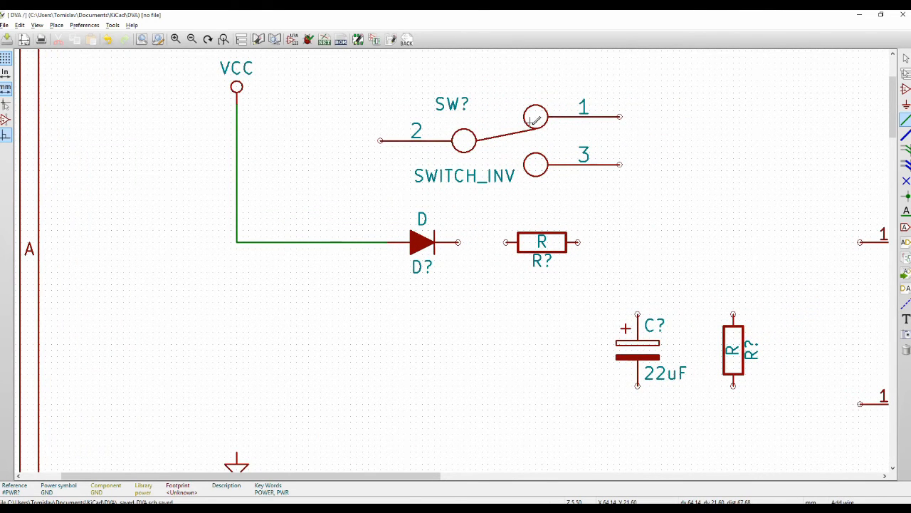
key(Delete)
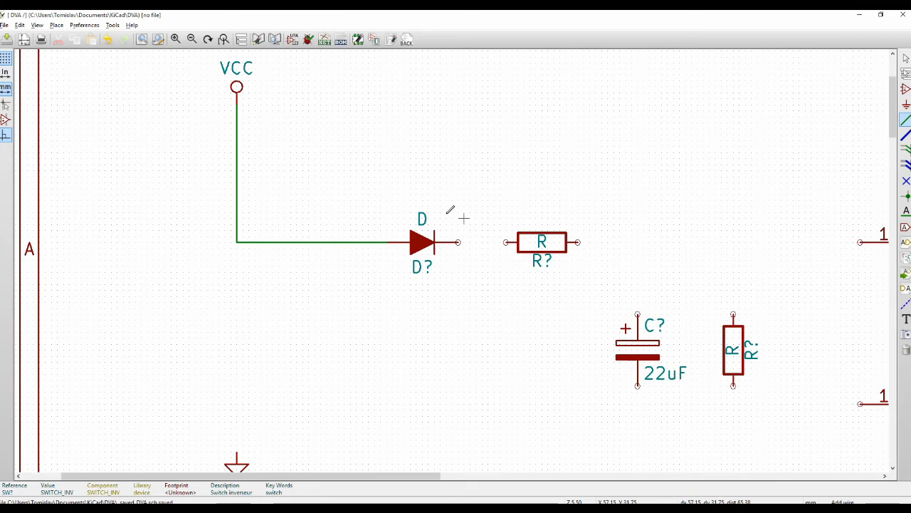
scroll(463, 218, down, 1)
scroll(472, 313, up, 1)
scroll(453, 259, down, 1)
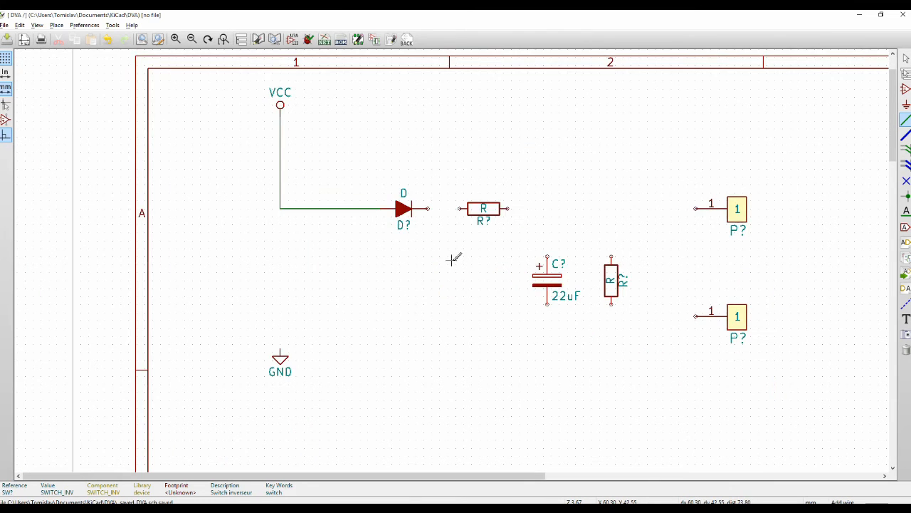
scroll(454, 259, up, 1)
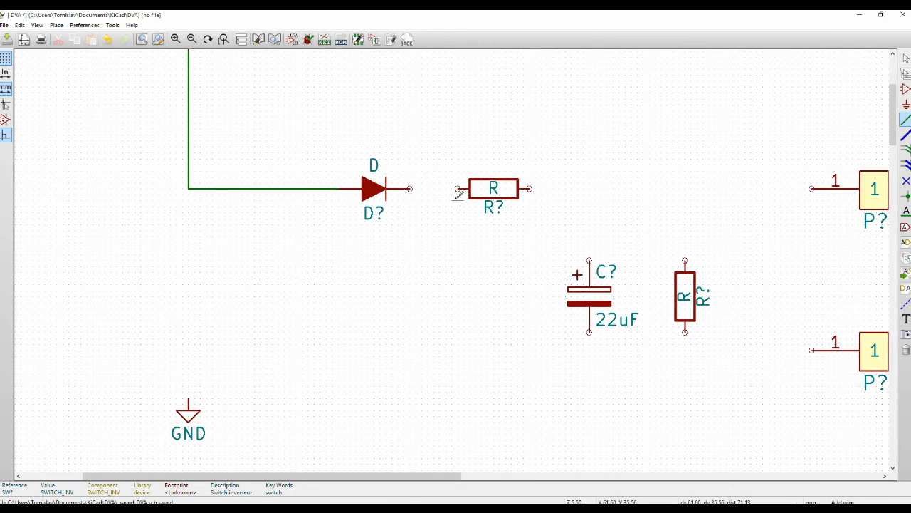
scroll(305, 342, down, 1)
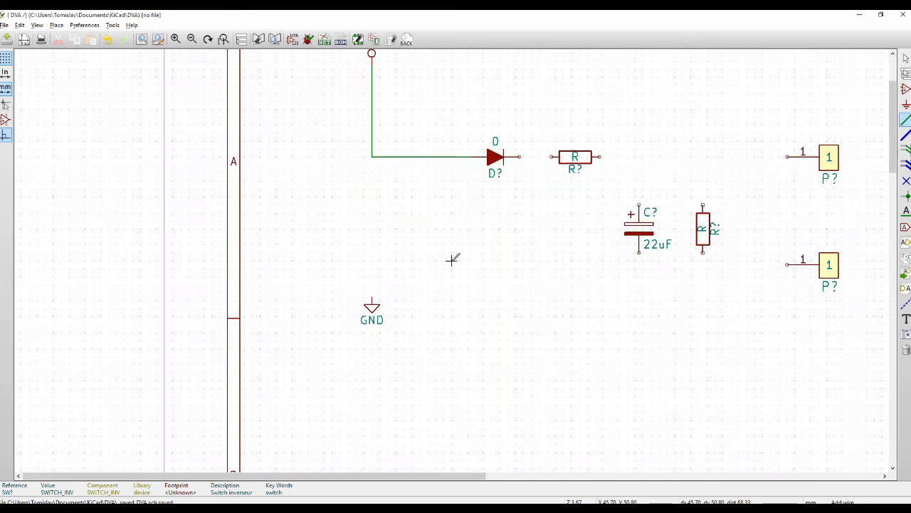
scroll(451, 259, up, 1)
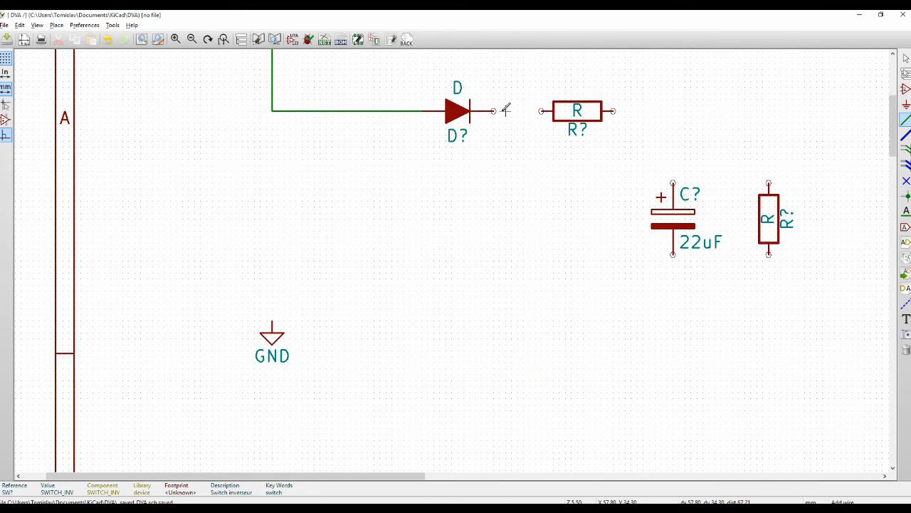
scroll(548, 101, up, 1)
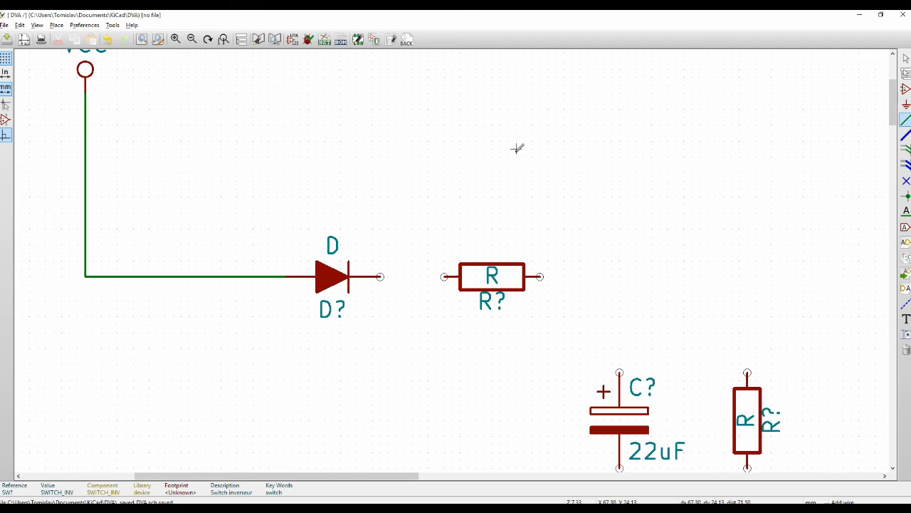
- Wire the diode's cathode to the horizontal resistor, and the resistor's free end to the positive pin of the 22uF capacitor
key(Escape)
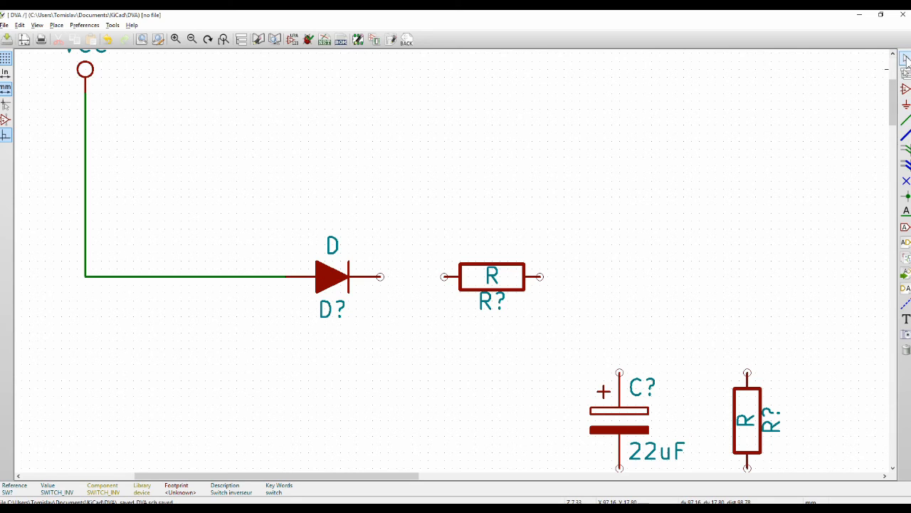
click(553, 193)
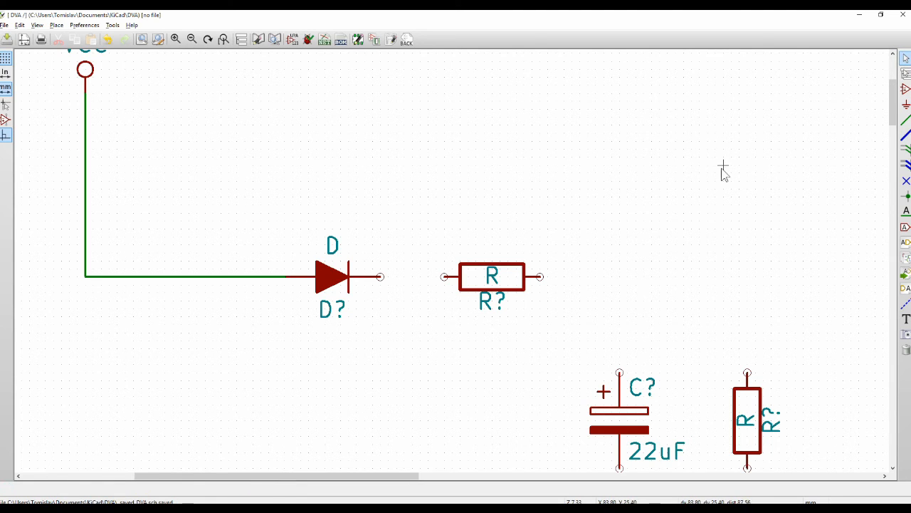
click(906, 120)
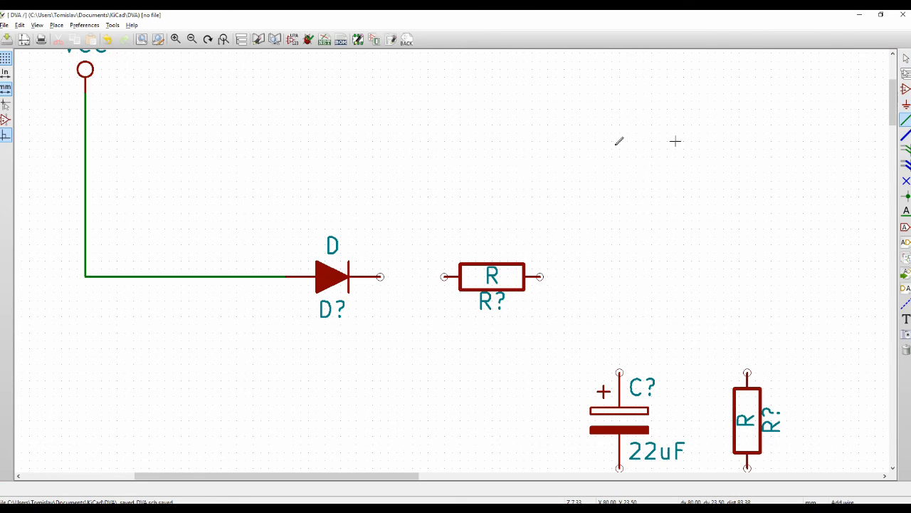
click(382, 277)
click(444, 276)
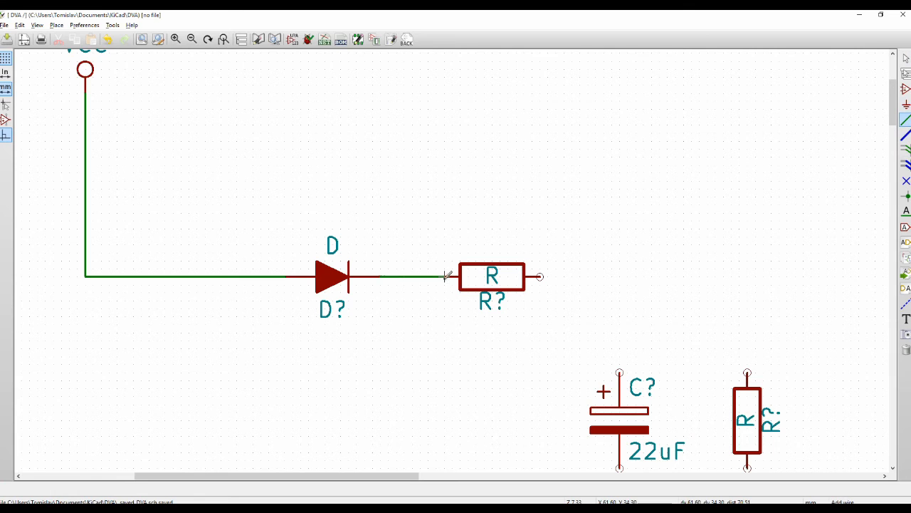
click(541, 275)
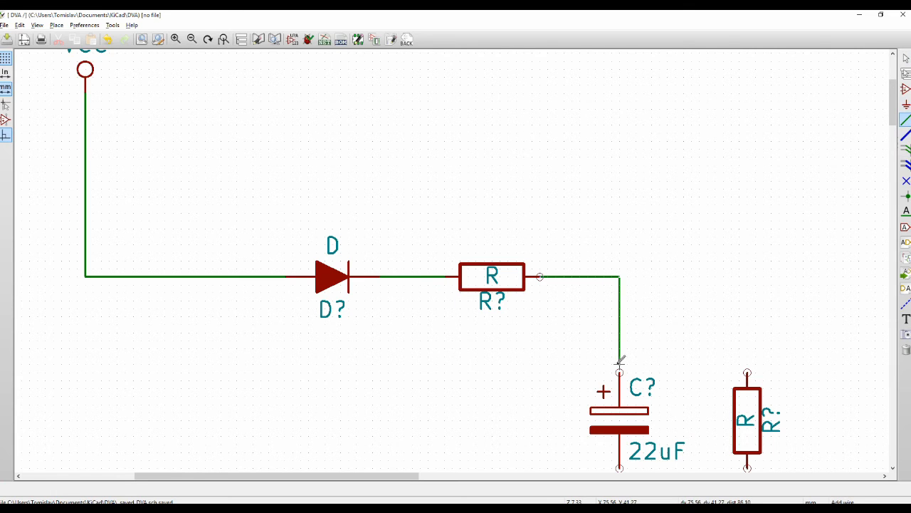
click(620, 371)
- Wire the vertical resistor's upper end to the corner above the capacitor, and the upper connector to the corner above that resistor
scroll(675, 354, down, 2)
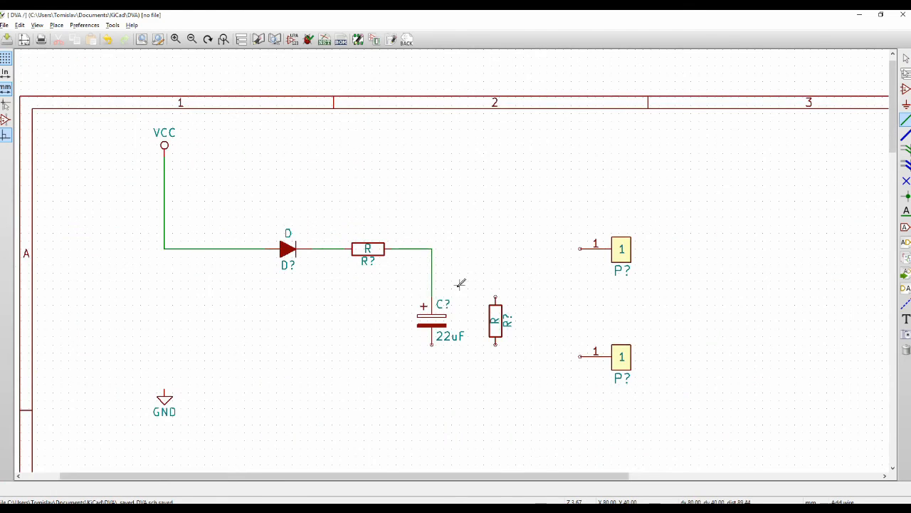
scroll(460, 282, up, 1)
click(511, 271)
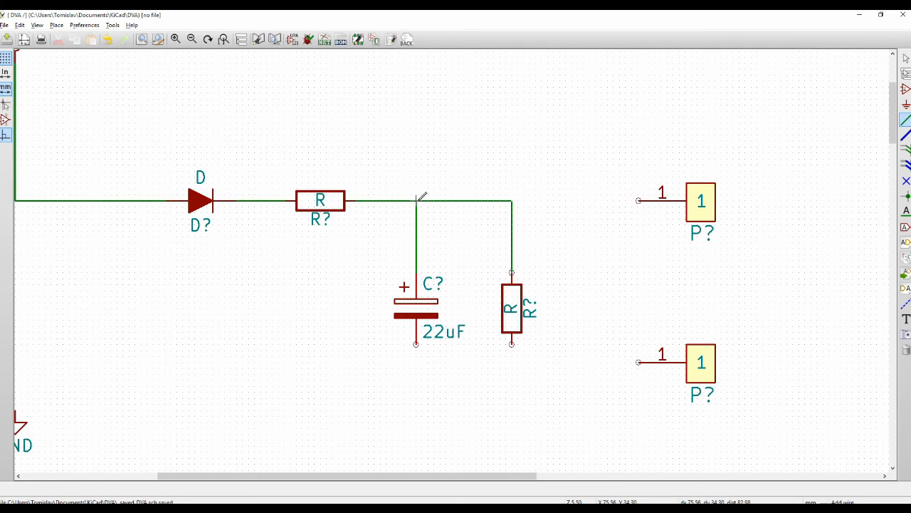
click(415, 201)
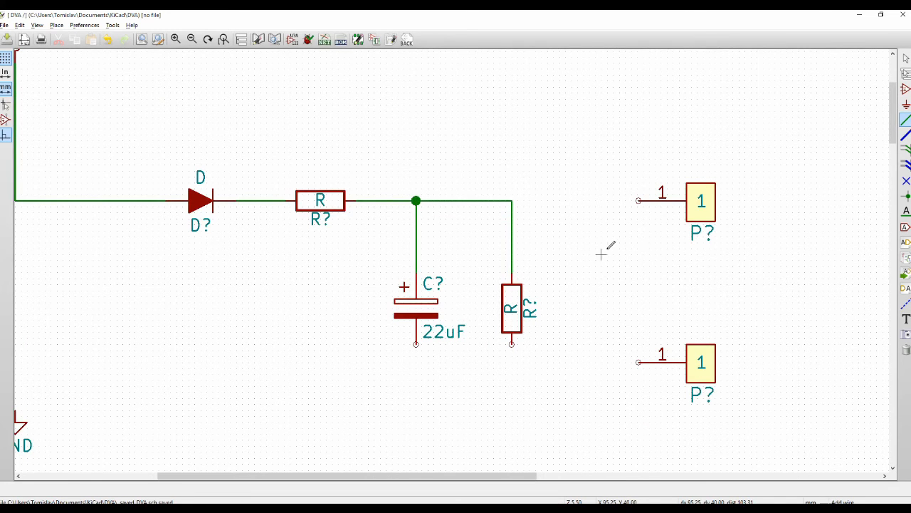
click(633, 200)
click(512, 200)
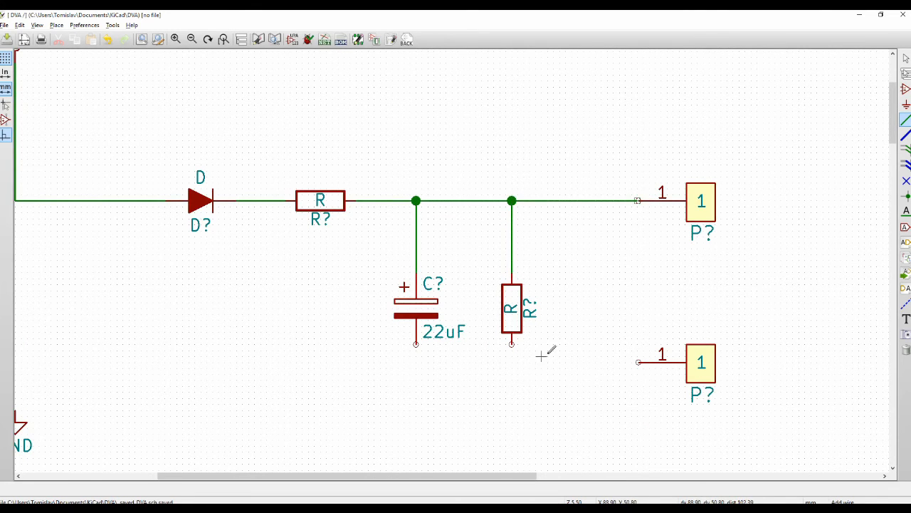
- Move the lower connector farther down and wire its pin to the lower end of the vertical resistor
key(m)
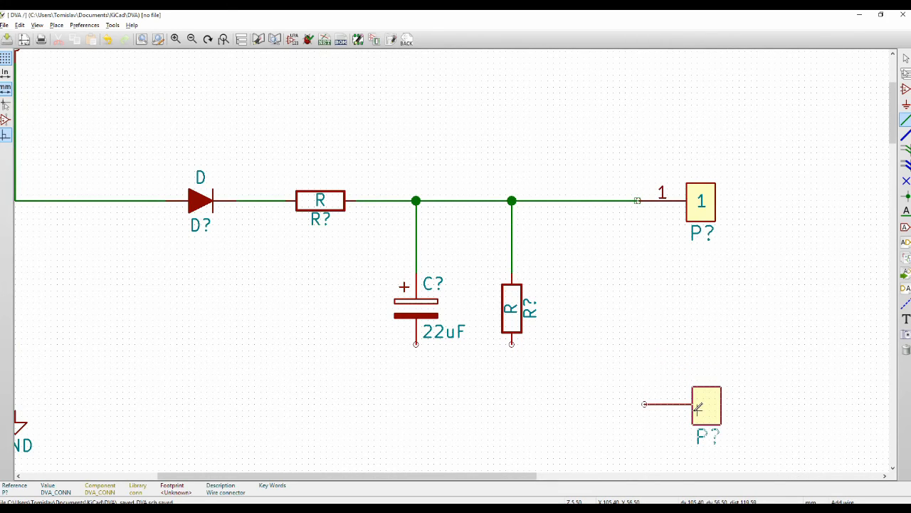
click(698, 407)
click(511, 344)
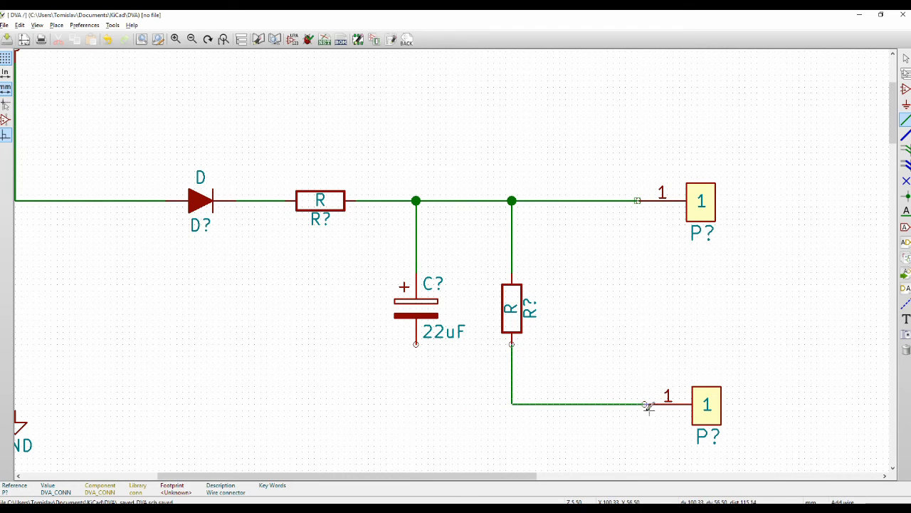
scroll(647, 403, up, 1)
key(Escape)
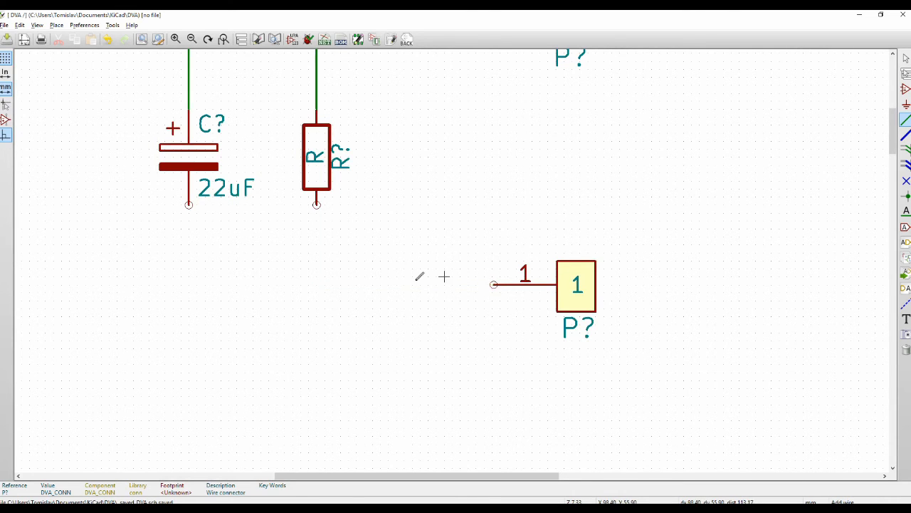
click(494, 284)
click(316, 204)
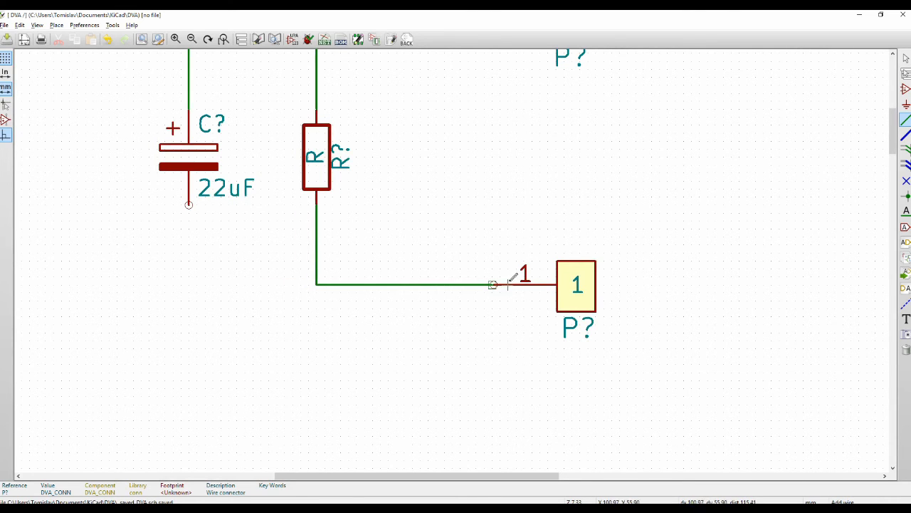
- Examine where the wire meets the lower connector's pin and check which grid size the schematic uses
scroll(508, 284, down, 1)
scroll(442, 259, up, 3)
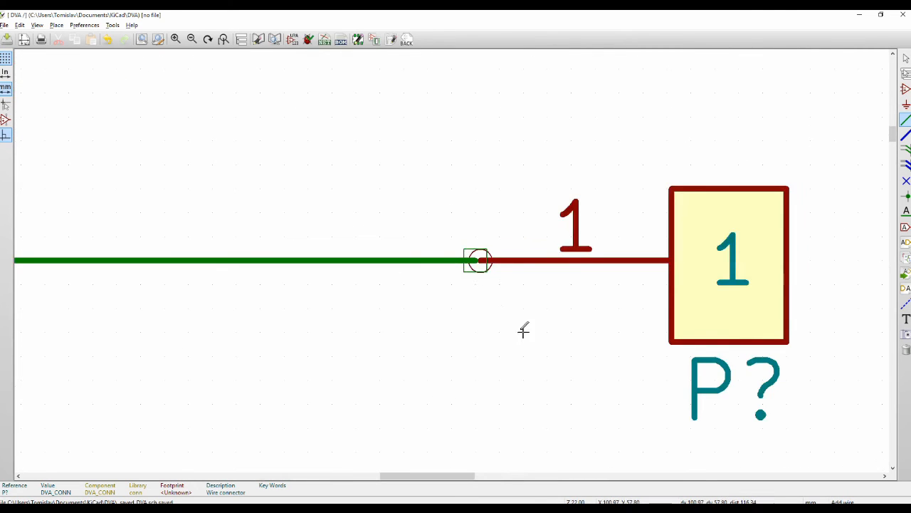
scroll(474, 259, down, 4)
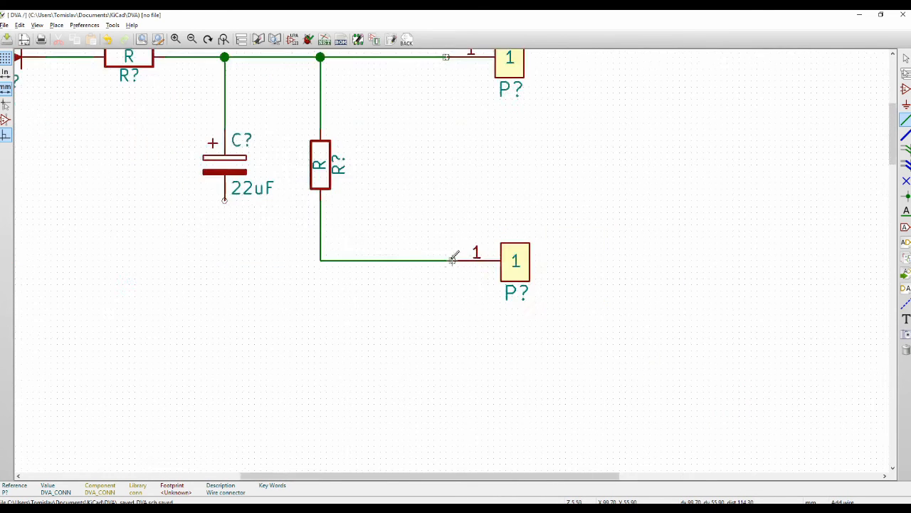
scroll(452, 258, down, 2)
scroll(451, 260, up, 5)
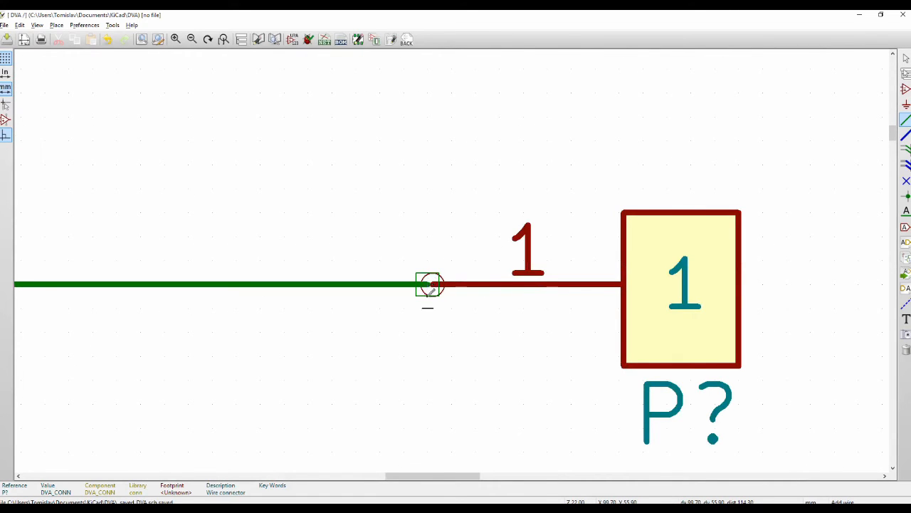
right_click(397, 159)
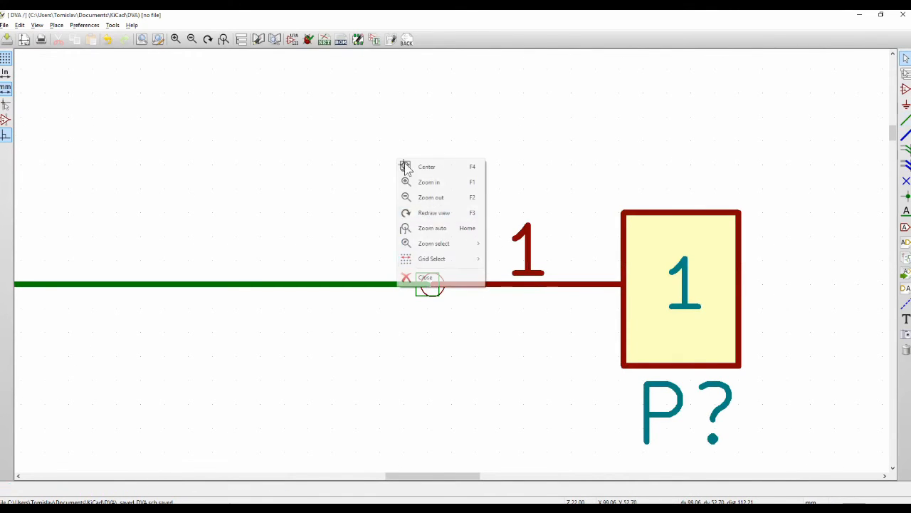
mouse_move(442, 263)
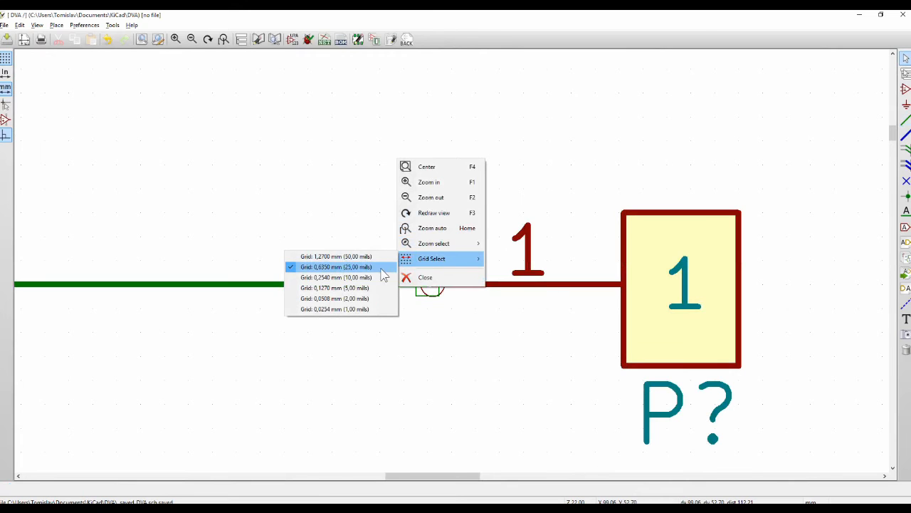
click(482, 31)
- Go to the part library editor showing DVA_CONN and set its grid to 0.6350 mm (25 mils)
scroll(447, 291, down, 8)
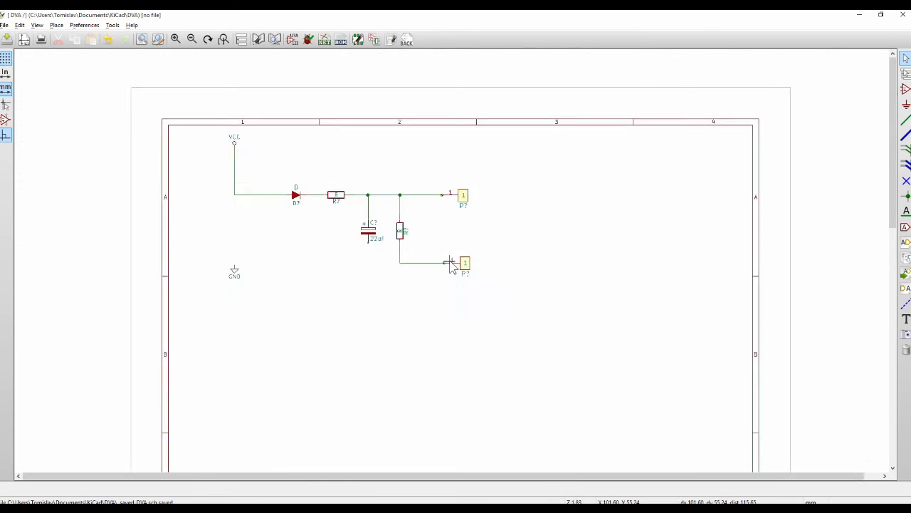
scroll(462, 288, down, 3)
scroll(401, 216, up, 4)
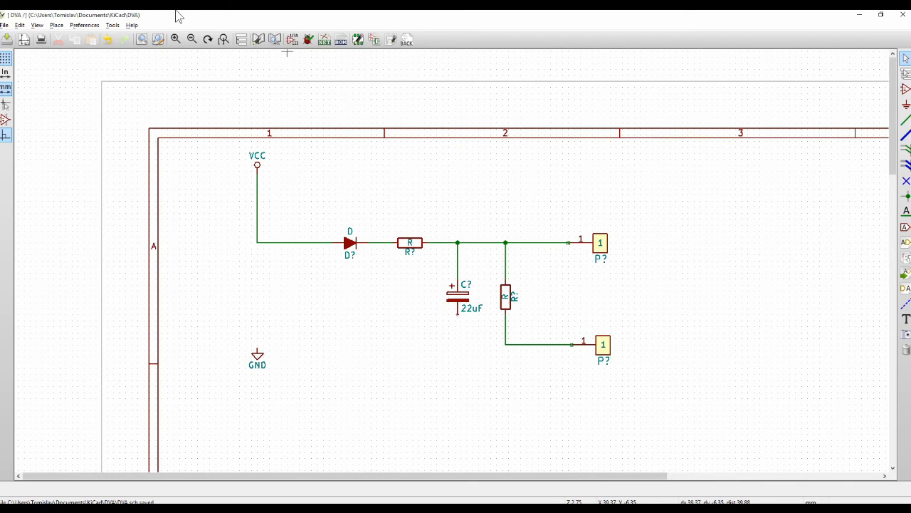
click(242, 39)
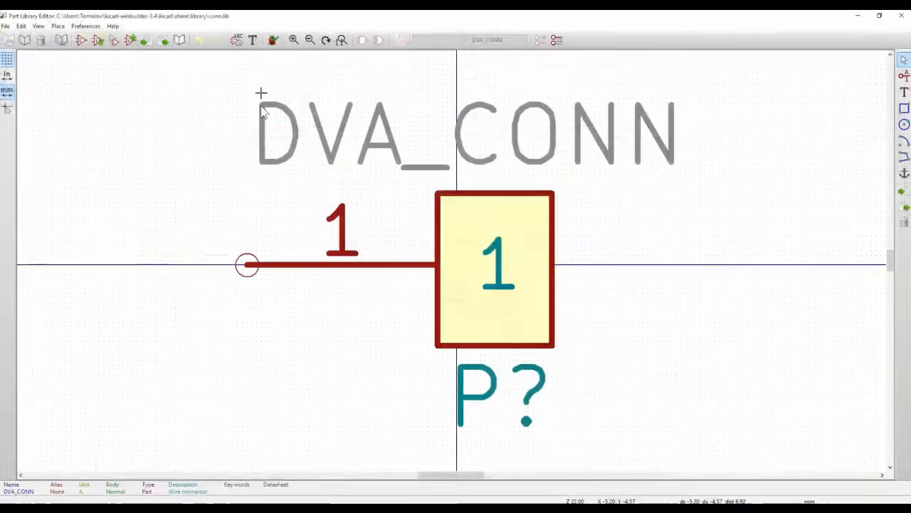
right_click(197, 176)
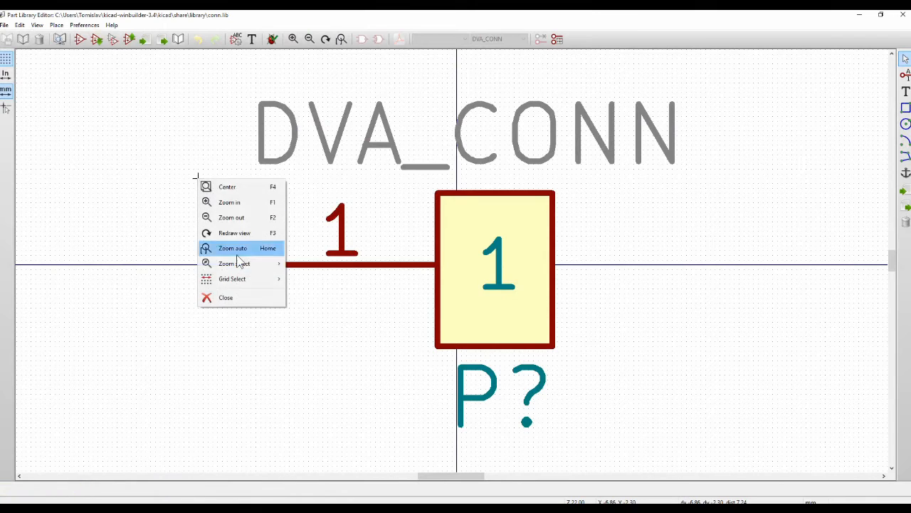
mouse_move(240, 287)
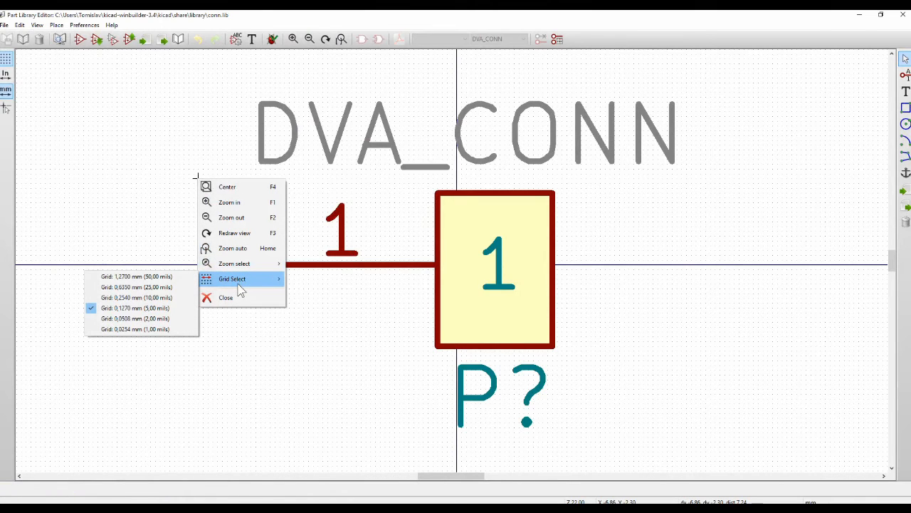
click(163, 296)
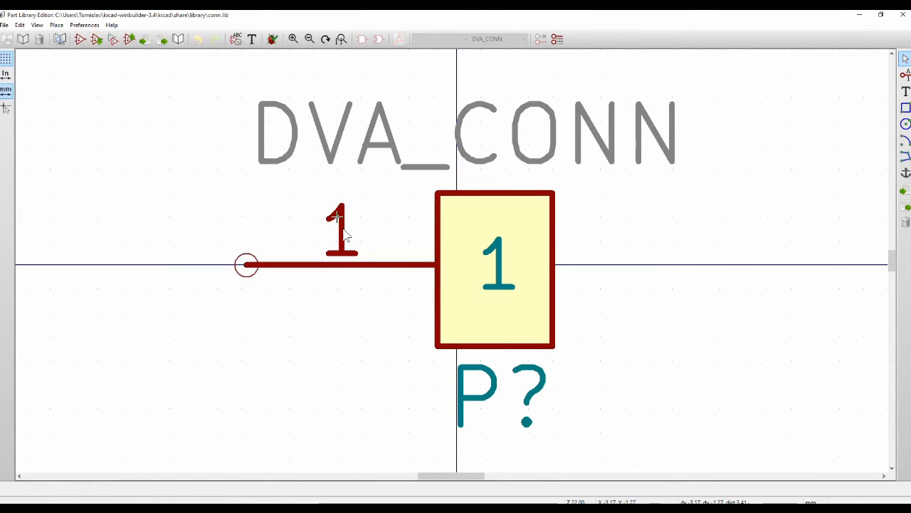
- Move pin 1 of DVA_CONN onto the grid, clear of the body, and shift the body rectangle to meet the pin's inner end
scroll(441, 253, down, 1)
scroll(453, 265, up, 1)
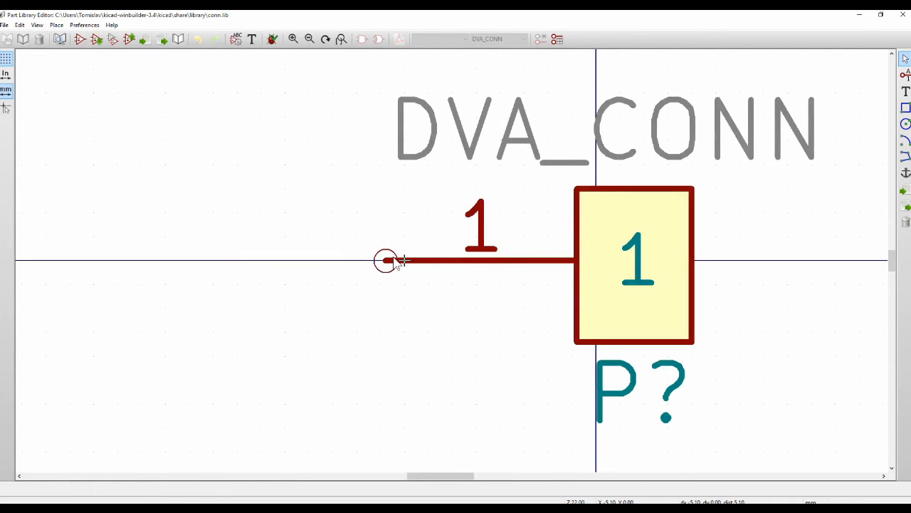
mouse_move(399, 261)
mouse_down()
mouse_move(338, 266)
mouse_move(399, 276)
mouse_up()
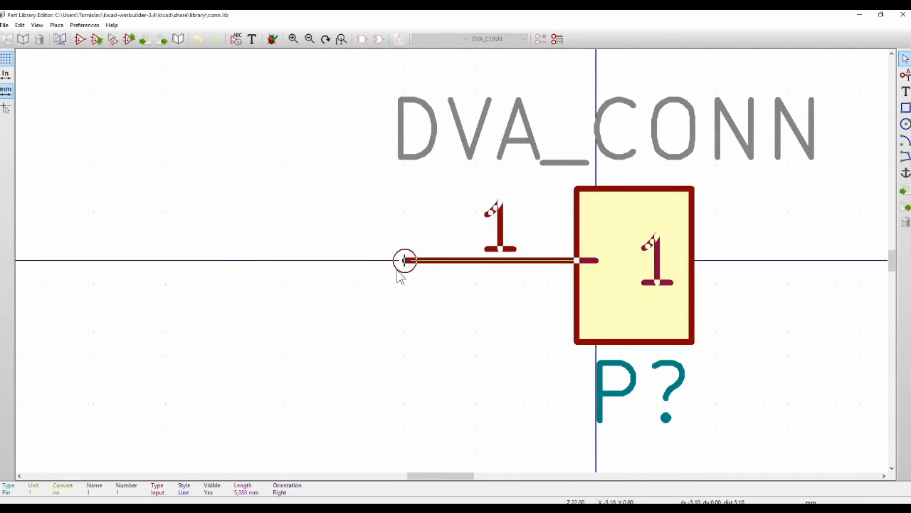
click(398, 277)
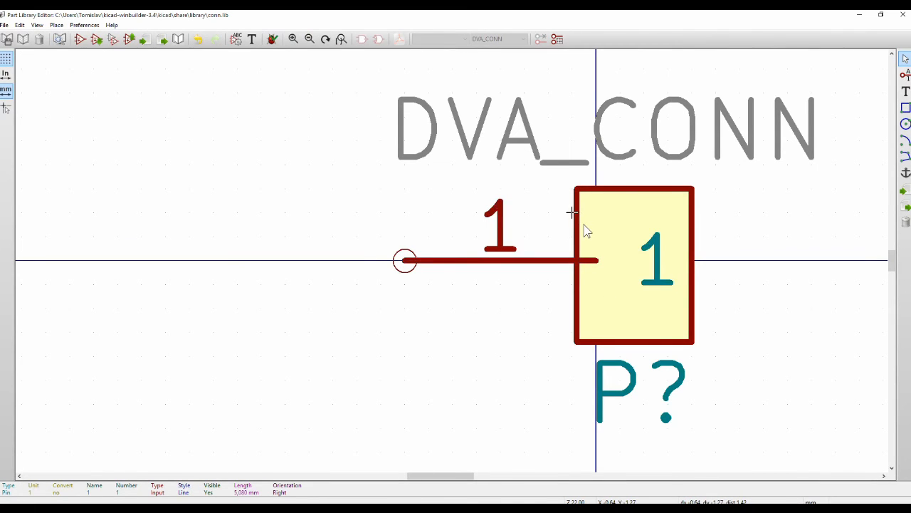
key(m)
click(360, 263)
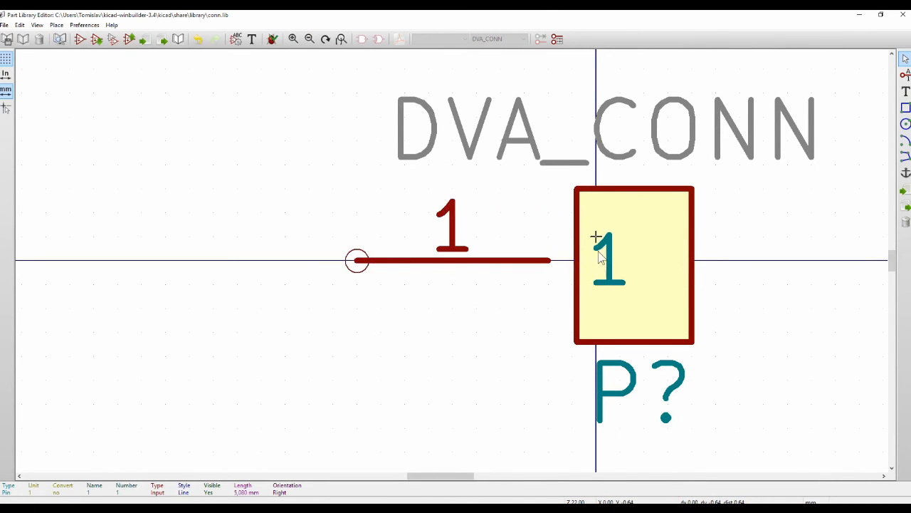
mouse_move(655, 239)
mouse_down()
mouse_move(666, 238)
mouse_move(651, 234)
mouse_move(665, 220)
mouse_move(664, 236)
mouse_up()
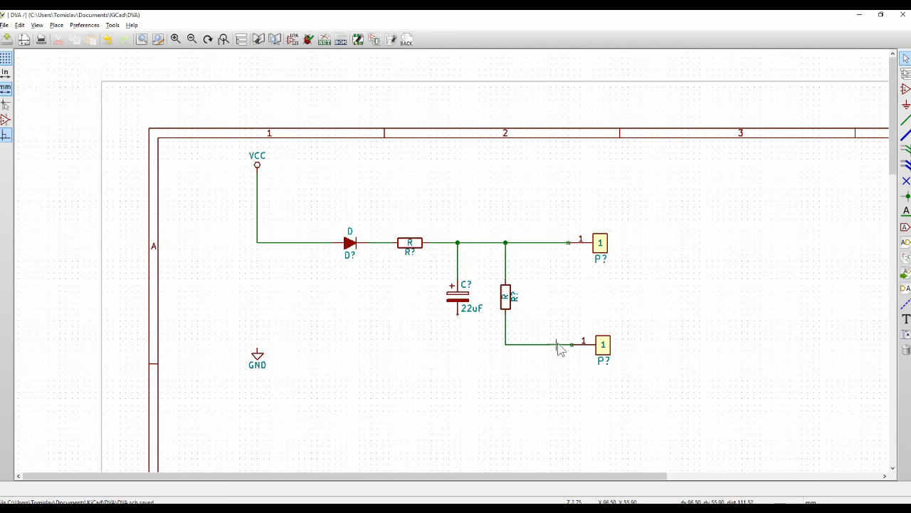
- Examine how the wires meet the lower connector's and vertical resistor's pins, and recheck the grid size in the part library editor
scroll(557, 350, up, 5)
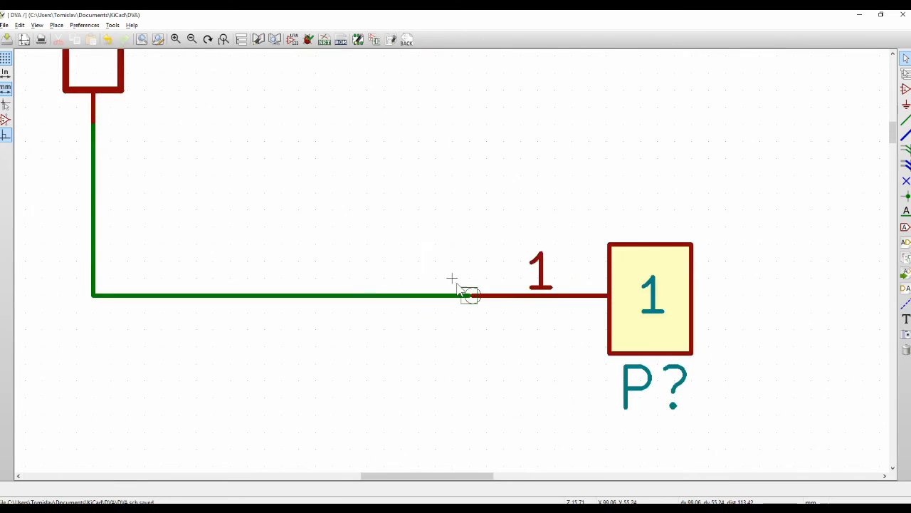
scroll(457, 288, up, 1)
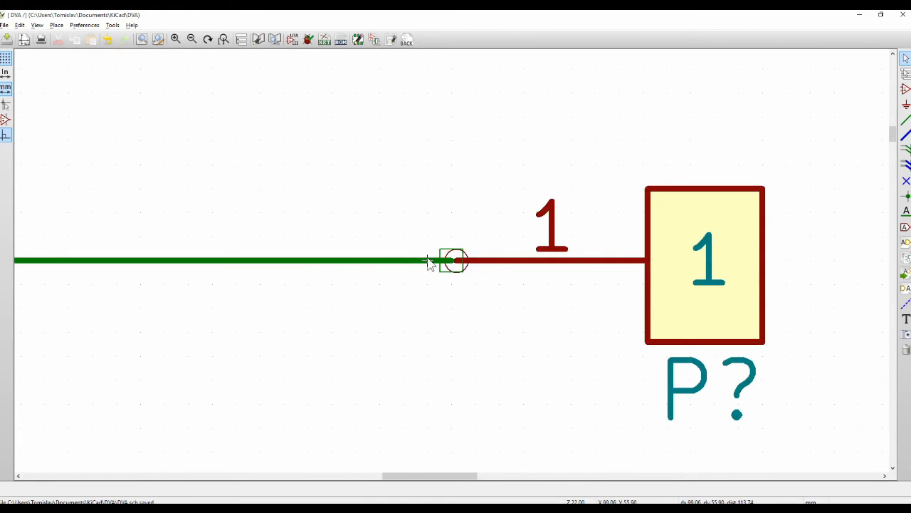
scroll(434, 267, down, 5)
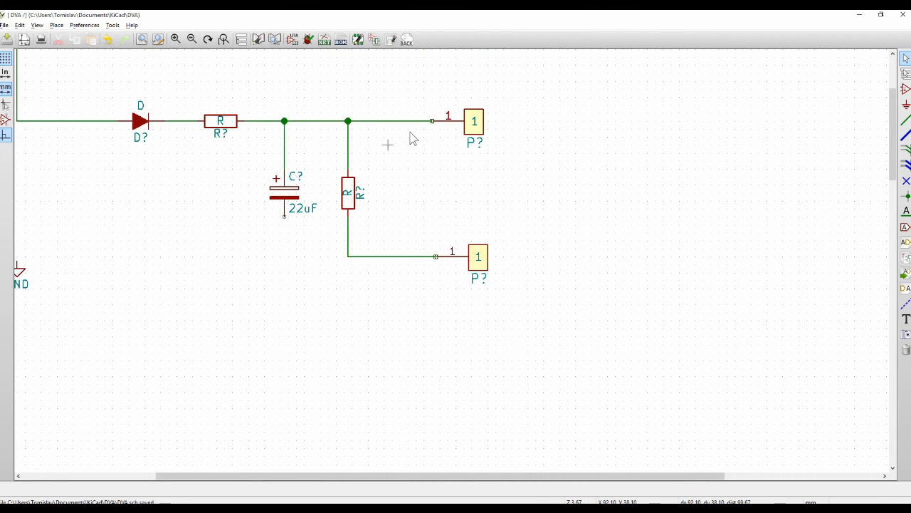
scroll(348, 170, up, 5)
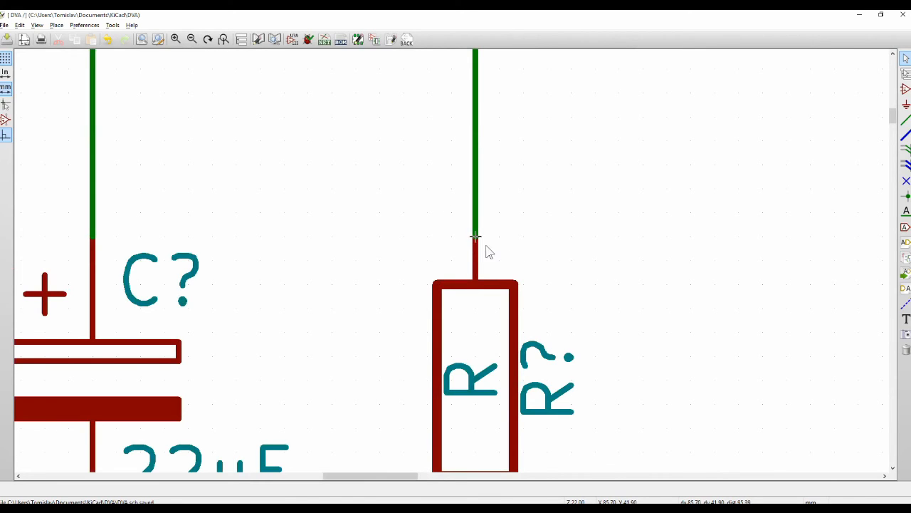
scroll(356, 212, down, 4)
scroll(465, 264, up, 2)
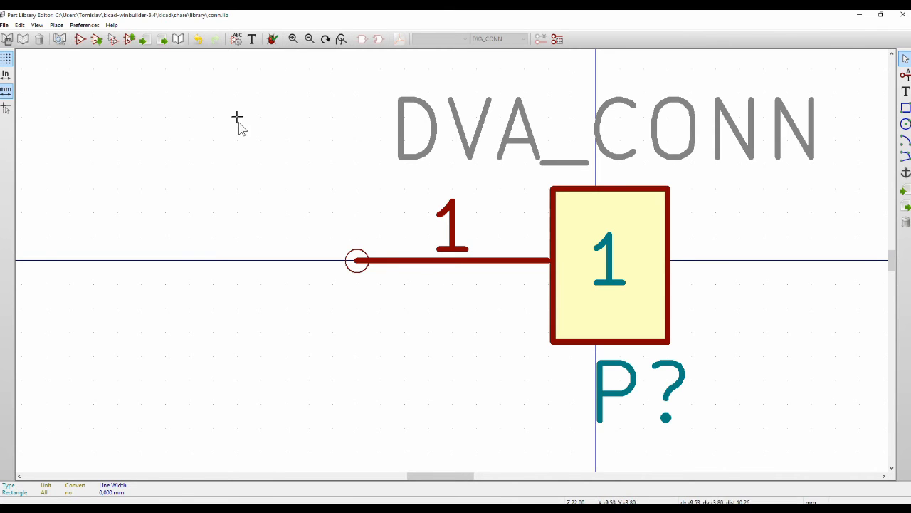
right_click(259, 137)
mouse_move(299, 233)
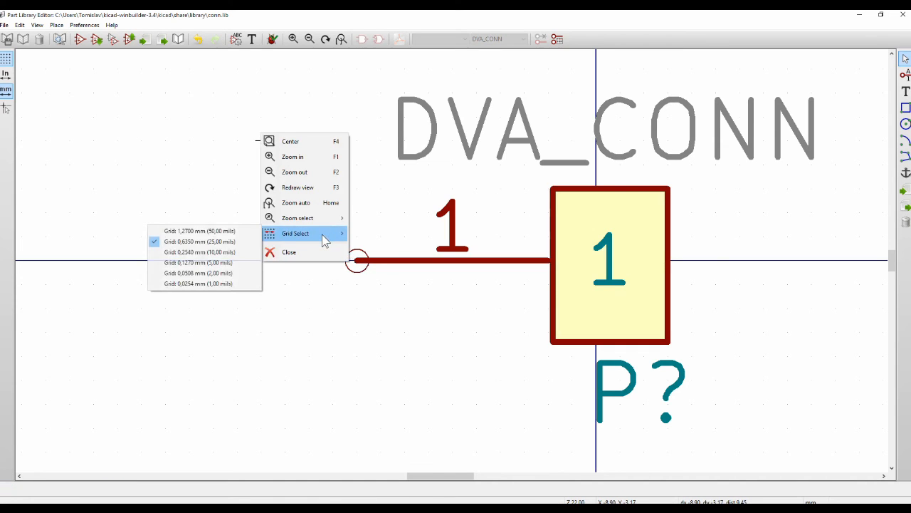
click(212, 243)
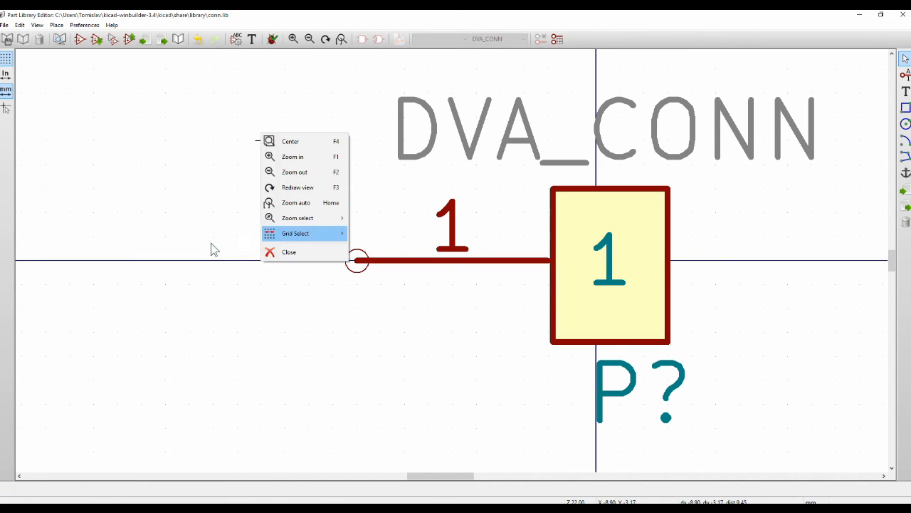
- Save the modified DVA_CONN part to the conn library, overwriting the existing version, and close the part library editor
click(7, 40)
click(450, 288)
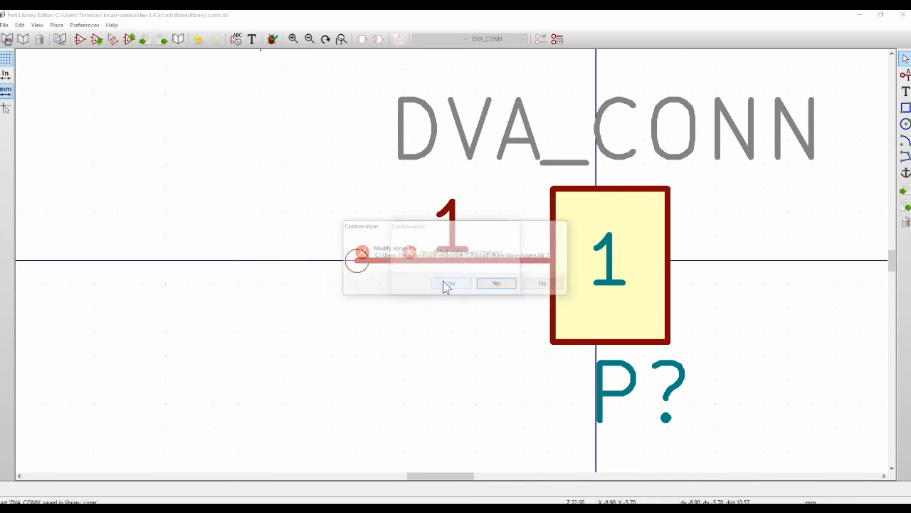
click(498, 286)
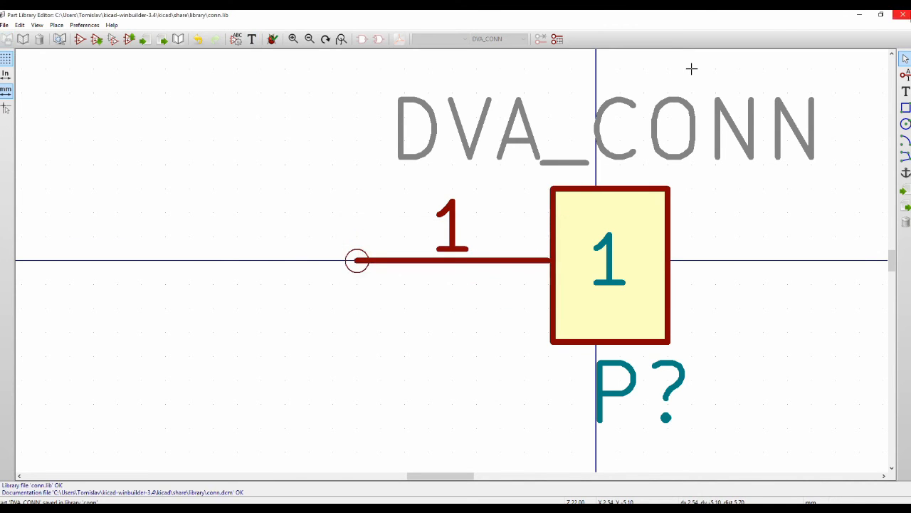
click(904, 14)
- Move the lower connector slightly away from its wire, level with it, and wire its pin to the open wire end
scroll(458, 292, up, 4)
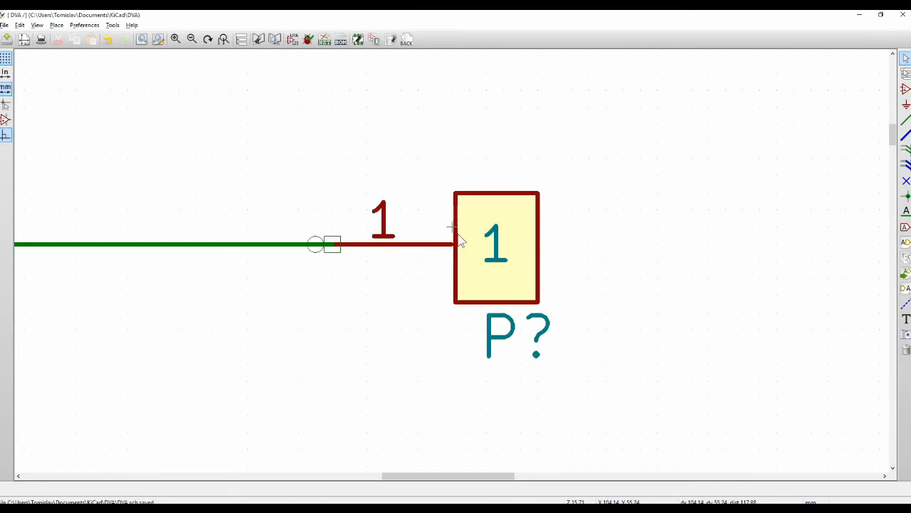
key(m)
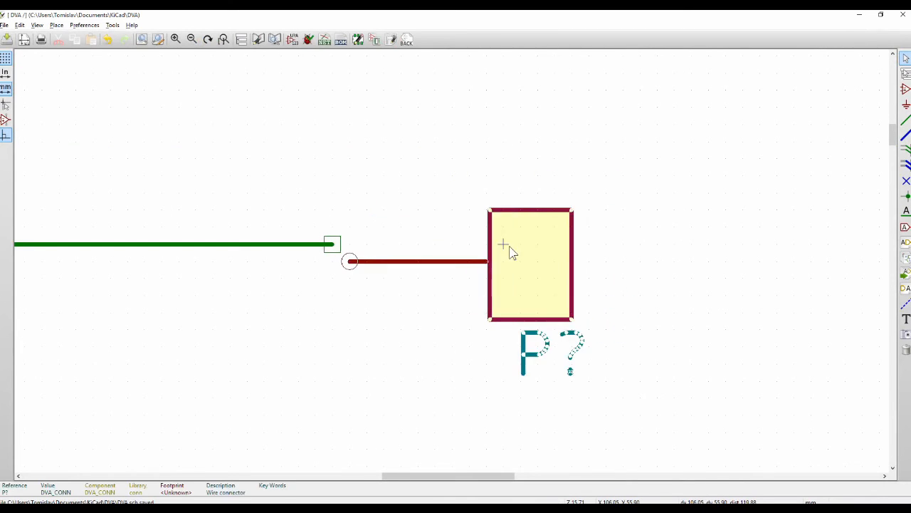
click(520, 232)
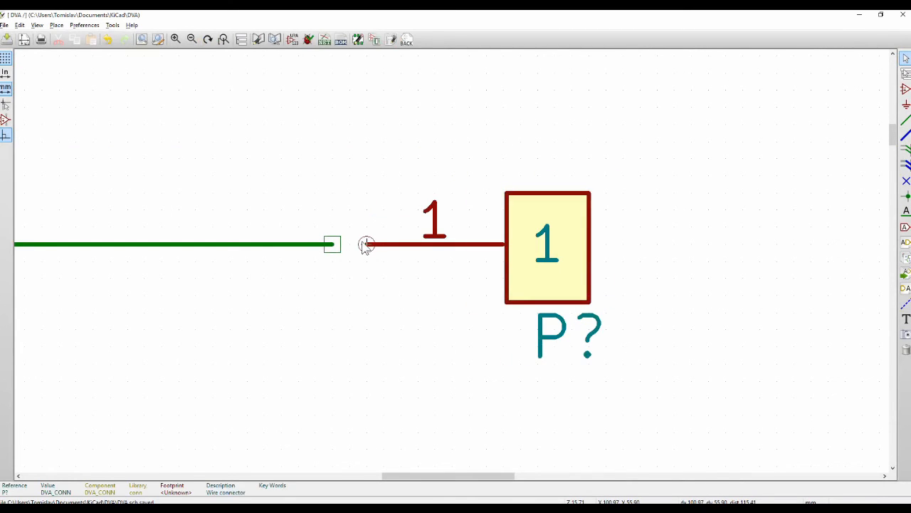
key(w)
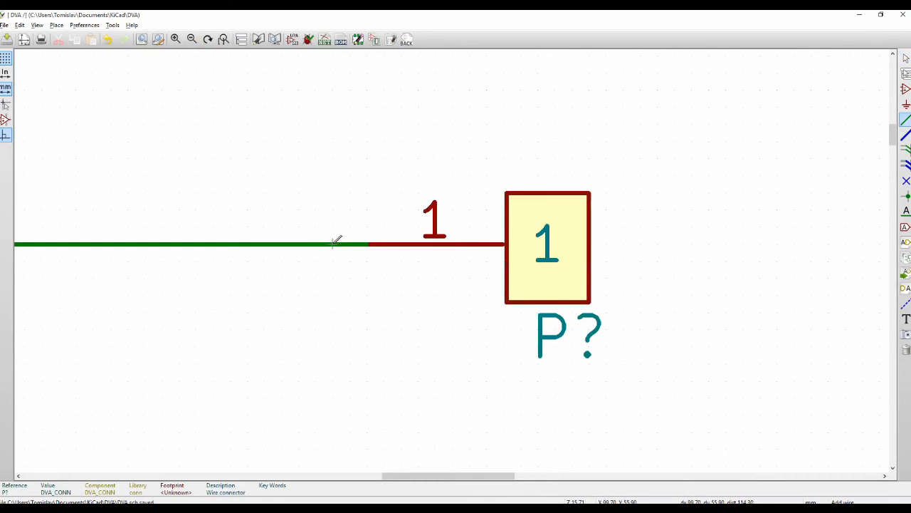
click(366, 244)
- Move the upper connector slightly away from its wire, level with it, and wire its pin to the open wire end
scroll(398, 244, down, 5)
scroll(437, 260, up, 5)
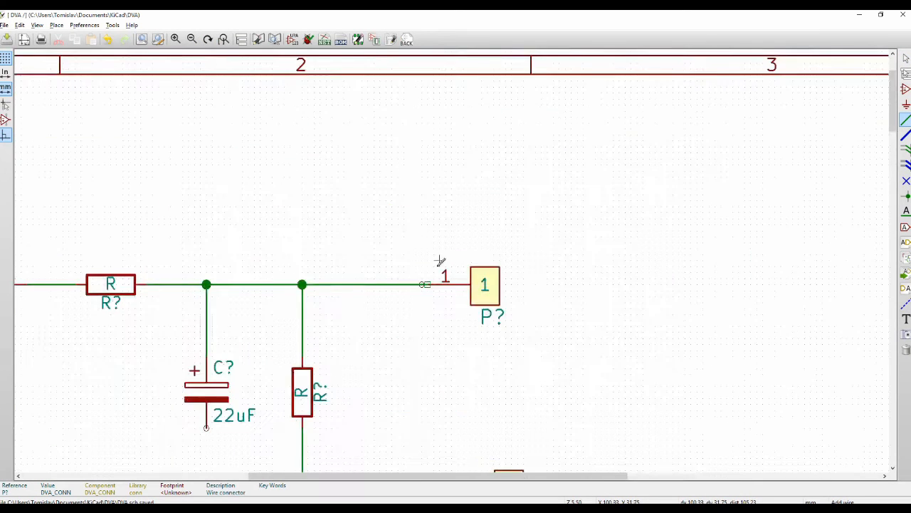
key(m)
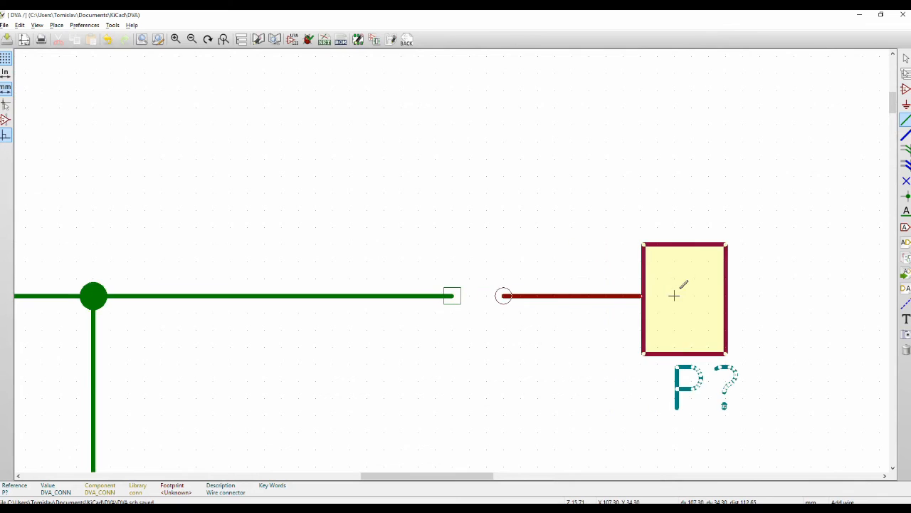
click(656, 295)
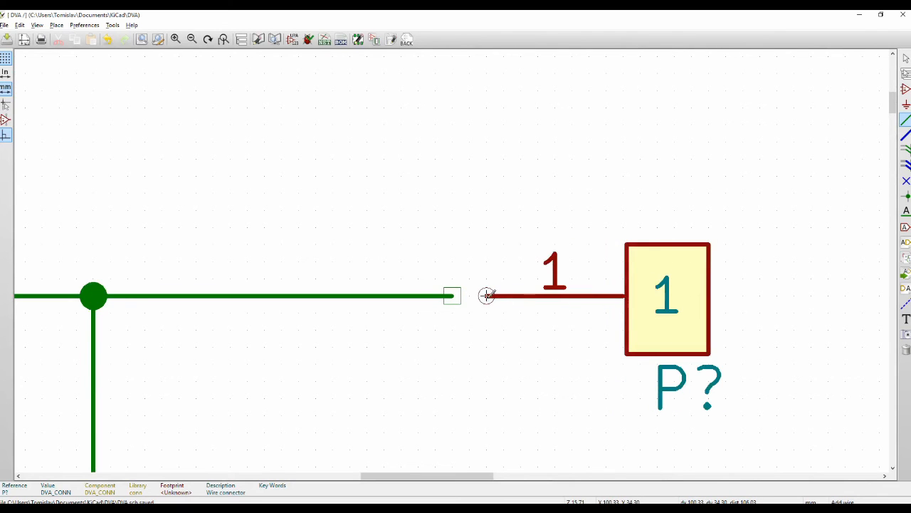
click(487, 295)
click(452, 294)
- Wire the negative pin of the 22uF capacitor to the wire corner below the vertical resistor
scroll(452, 295, down, 6)
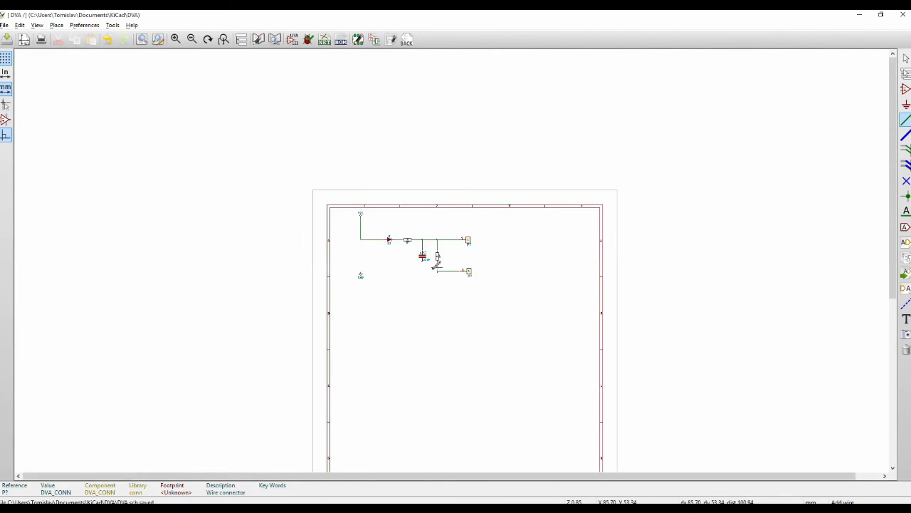
scroll(449, 260, up, 2)
scroll(449, 260, up, 1)
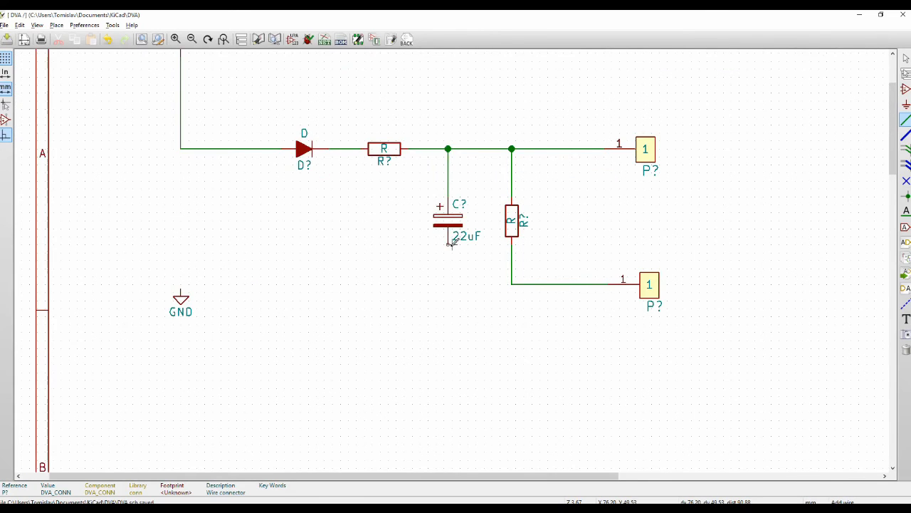
scroll(449, 244, up, 4)
click(451, 259)
scroll(451, 346, down, 2)
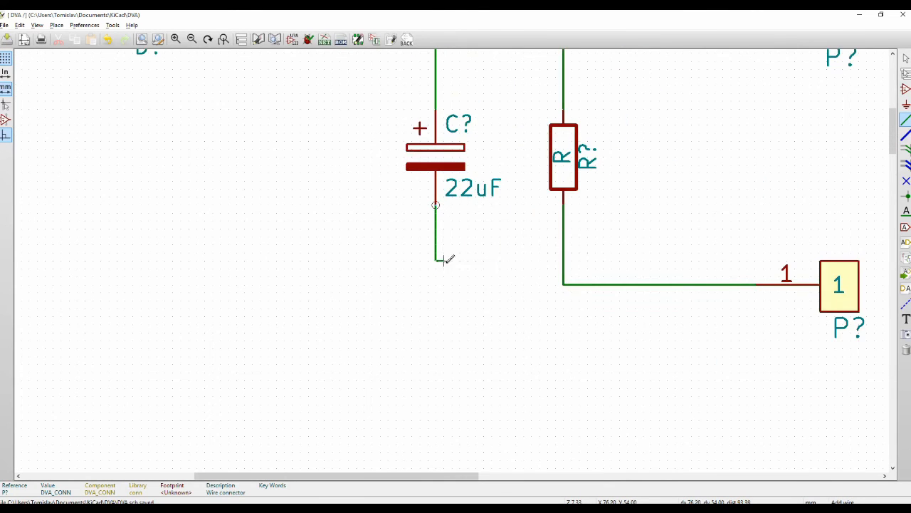
scroll(556, 284, up, 4)
double_click(475, 236)
scroll(463, 249, down, 6)
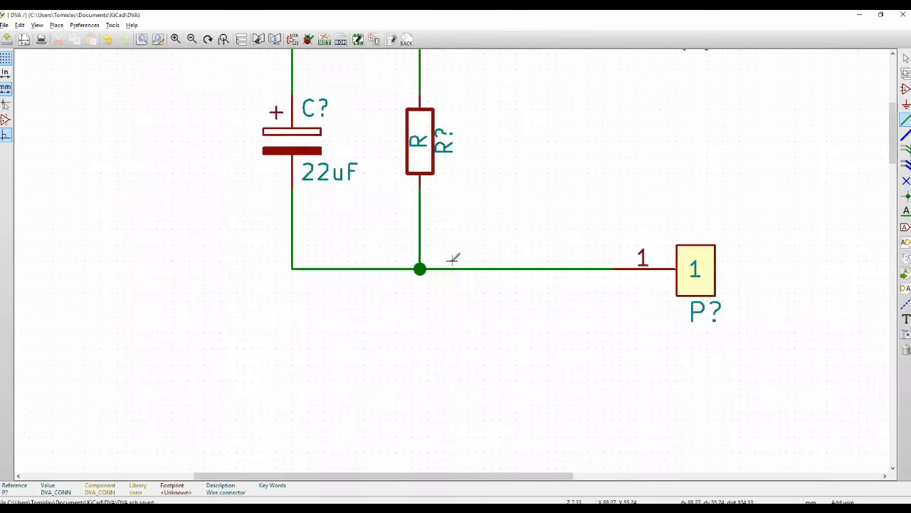
- Wire the corner below the 22uF capacitor to the pin of the GND symbol
scroll(342, 266, up, 1)
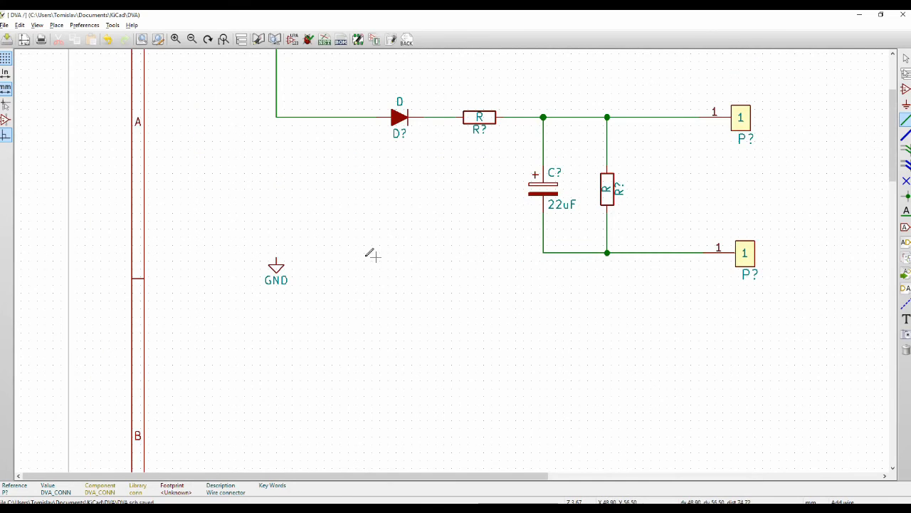
click(543, 252)
scroll(275, 254, up, 4)
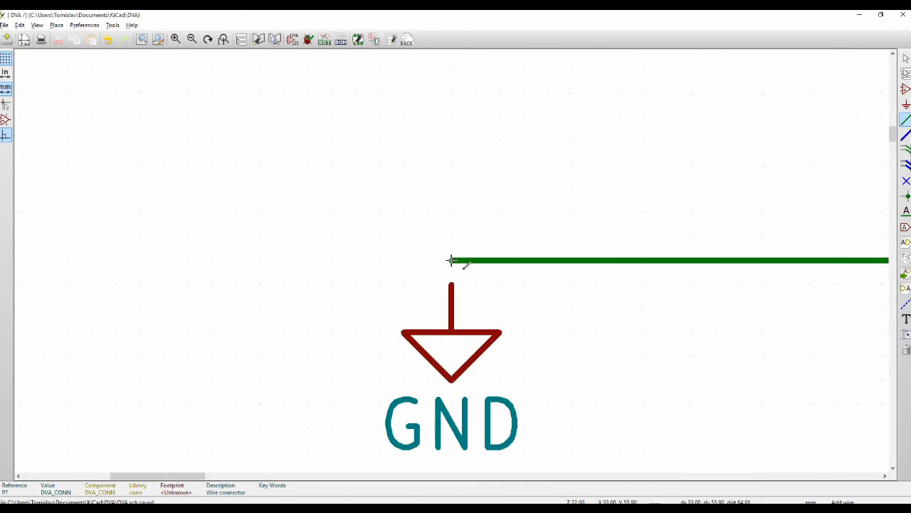
click(451, 283)
scroll(451, 283, down, 4)
scroll(508, 266, down, 1)
scroll(437, 250, up, 2)
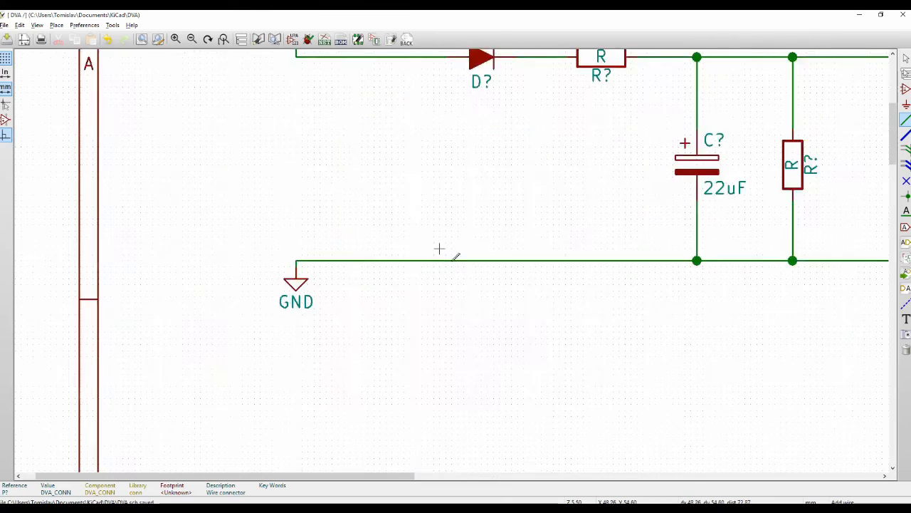
scroll(468, 262, down, 2)
scroll(495, 257, up, 2)
scroll(452, 259, up, 1)
scroll(452, 258, down, 2)
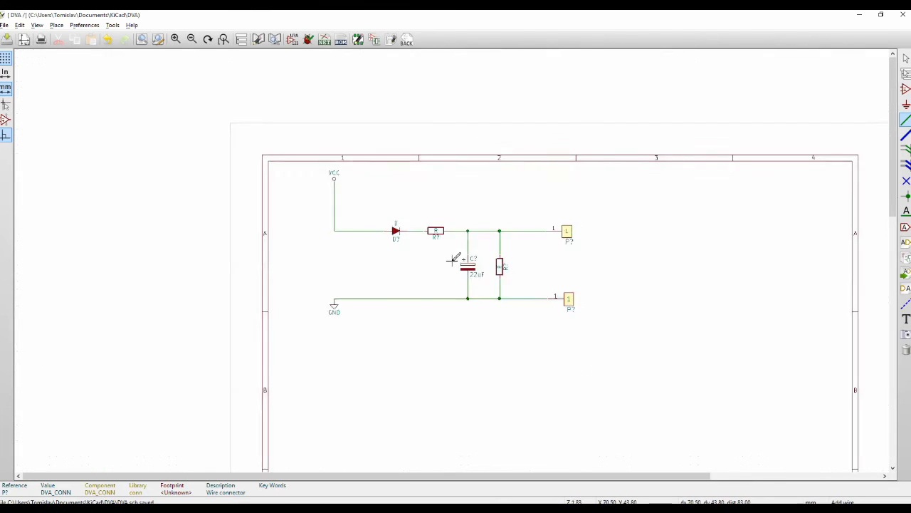
scroll(462, 262, up, 3)
scroll(430, 175, down, 3)
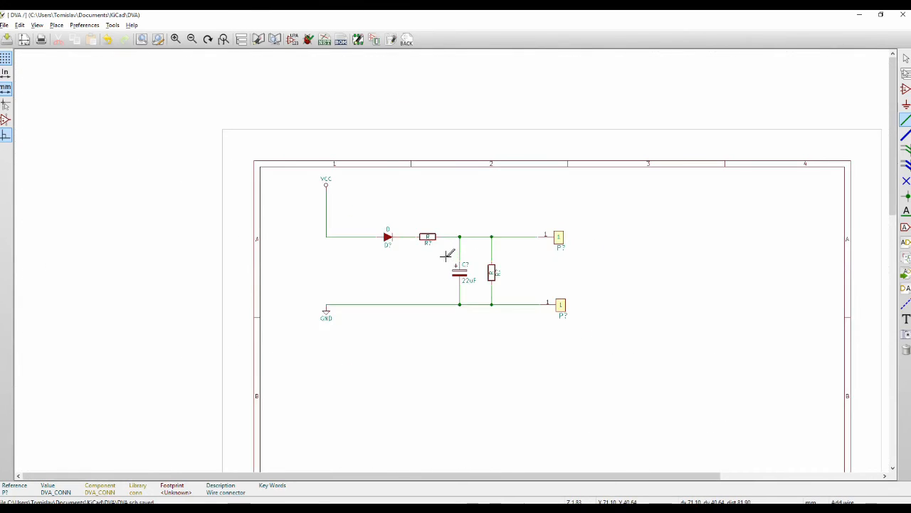
scroll(443, 254, up, 1)
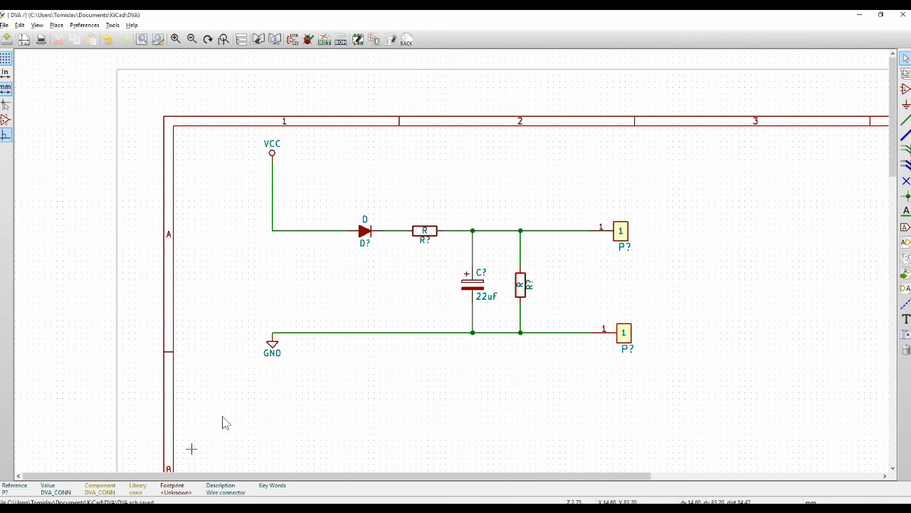
scroll(430, 235, up, 1)
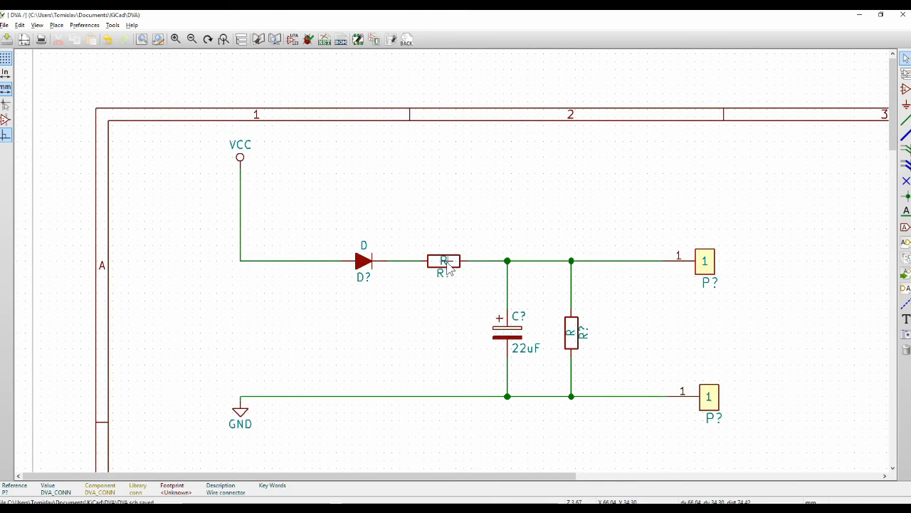
click(447, 268)
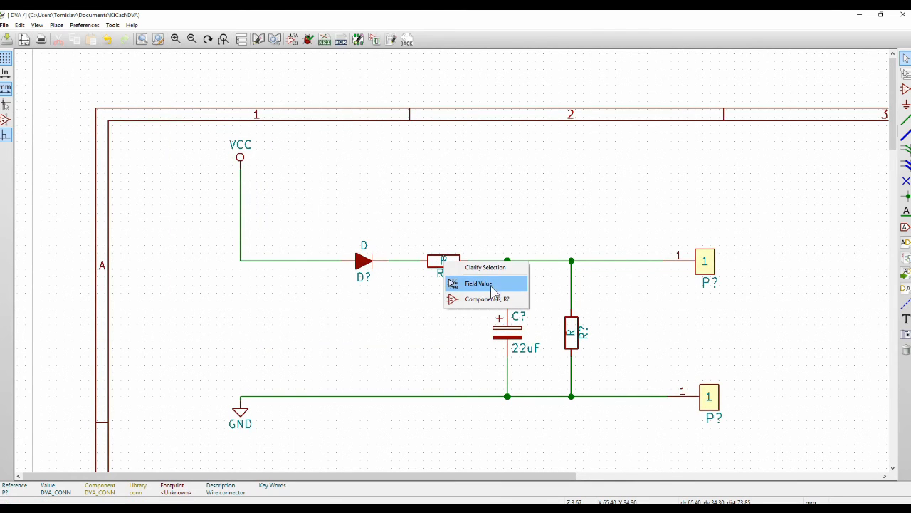
click(487, 299)
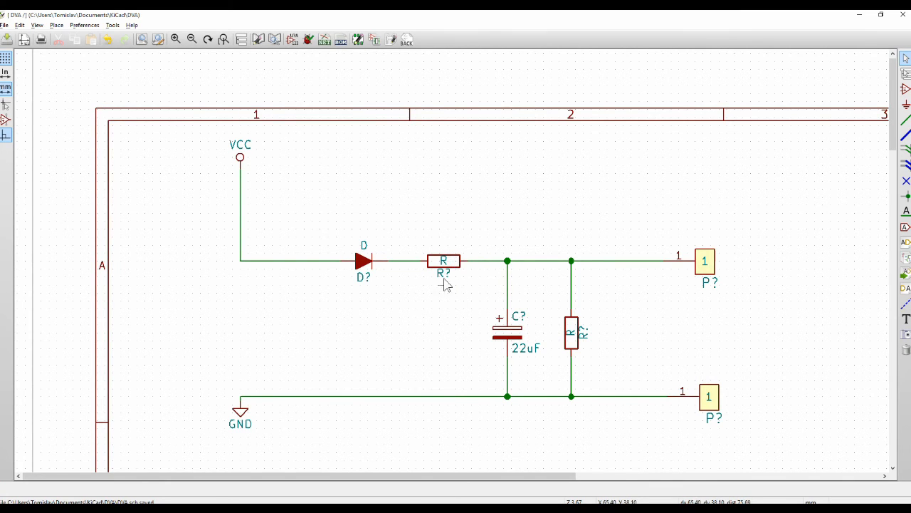
scroll(446, 275, up, 4)
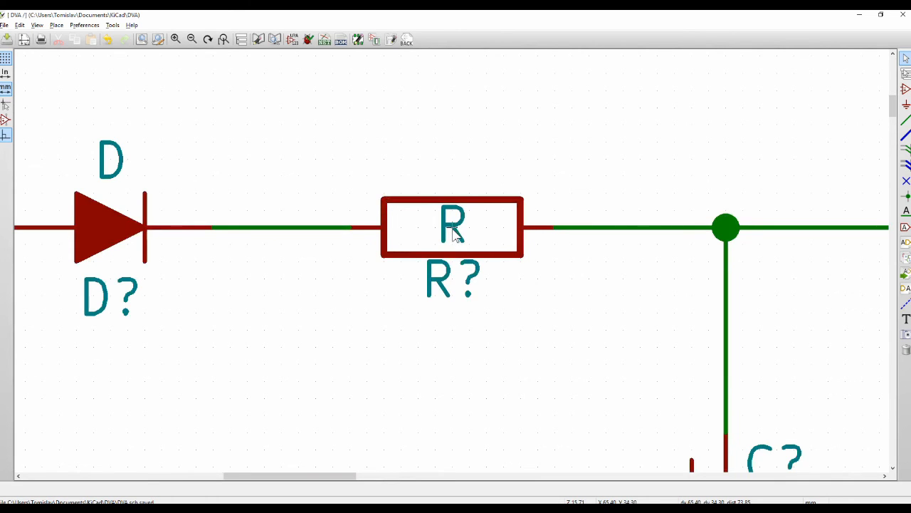
right_click(453, 229)
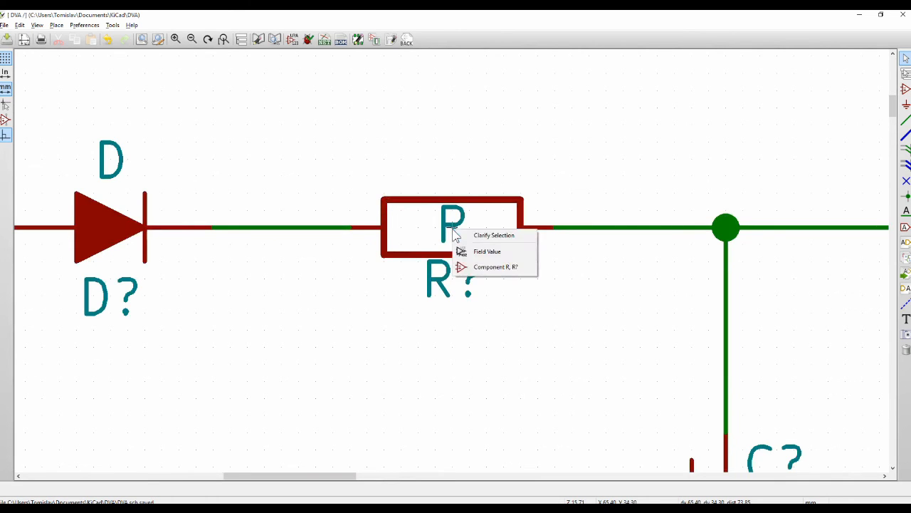
click(509, 254)
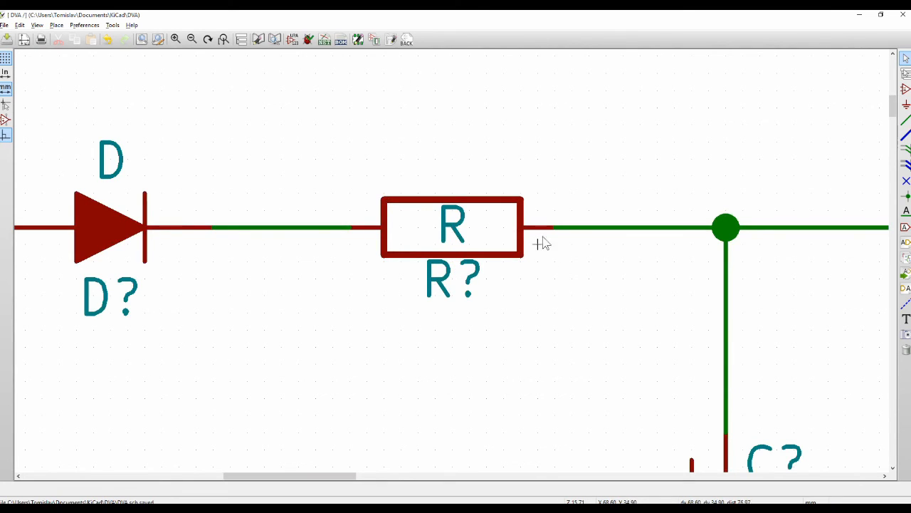
- Set the value of the horizontal resistor next to the diode to 300R and select its Type field
double_click(490, 232)
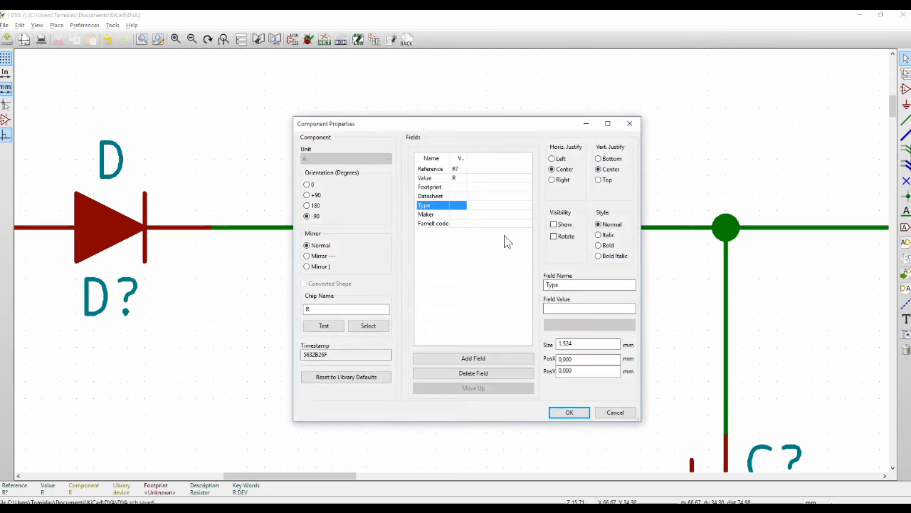
click(456, 178)
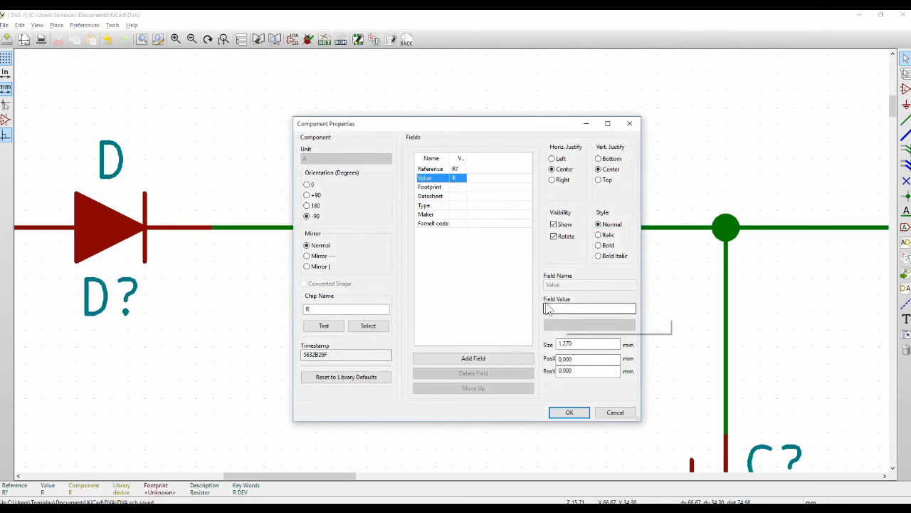
drag(551, 310, 514, 299)
right_click(514, 298)
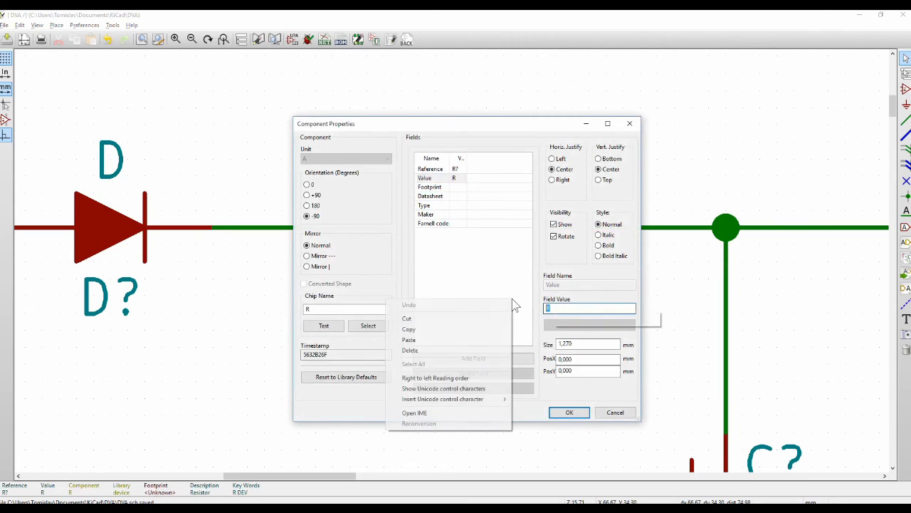
click(551, 309)
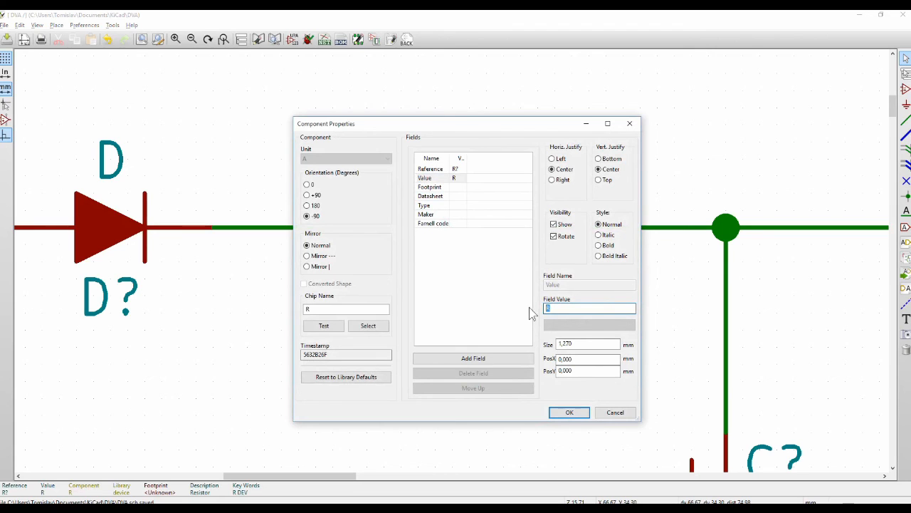
text(300)
click(437, 188)
click(436, 197)
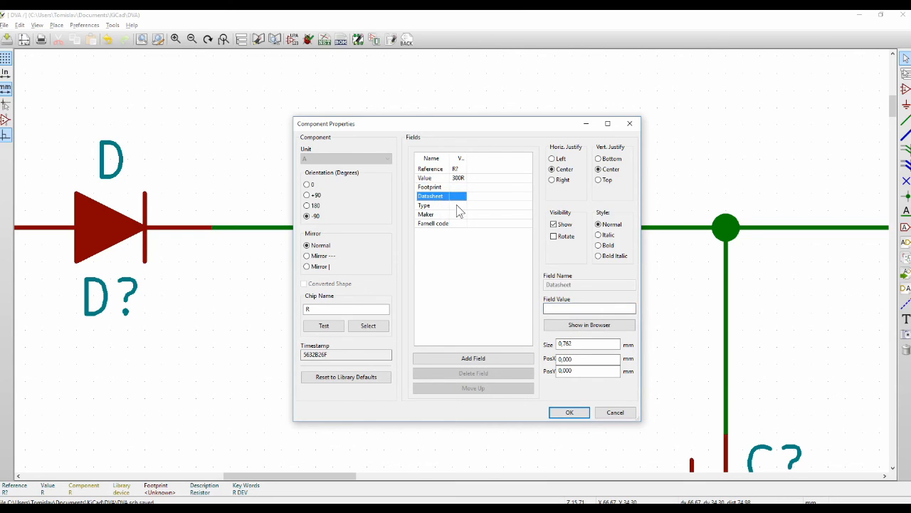
click(457, 206)
- Switch to the Farnell page in the browser and open Passive Components, Resistors - Fixed Value, Chip SMD Resistors
click(293, 510)
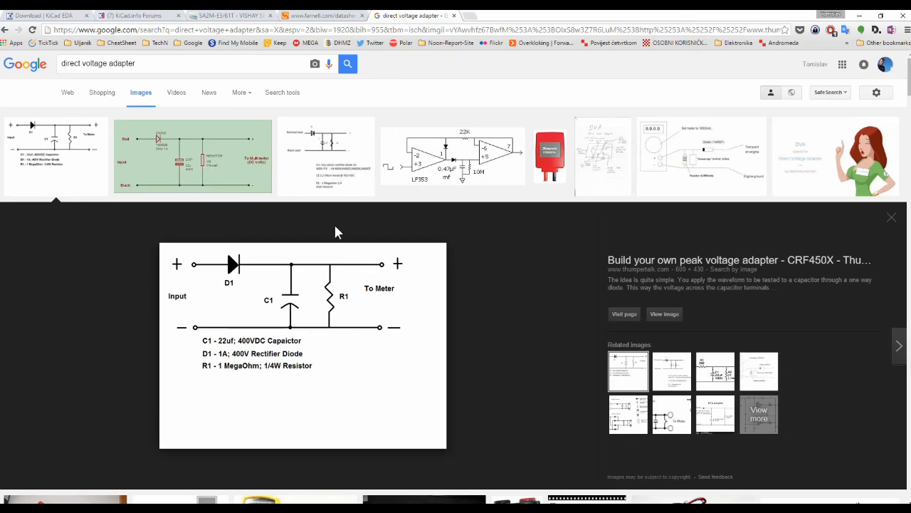
click(235, 15)
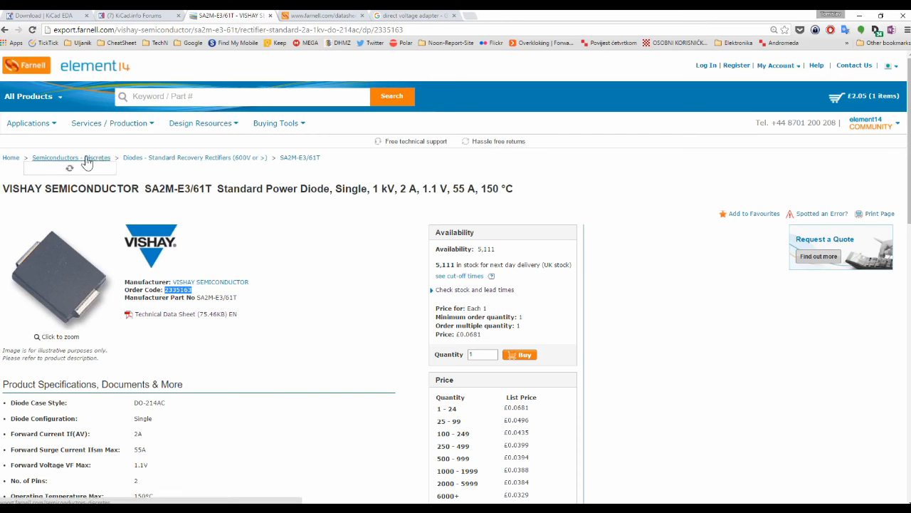
mouse_move(86, 162)
scroll(78, 353, down, 2)
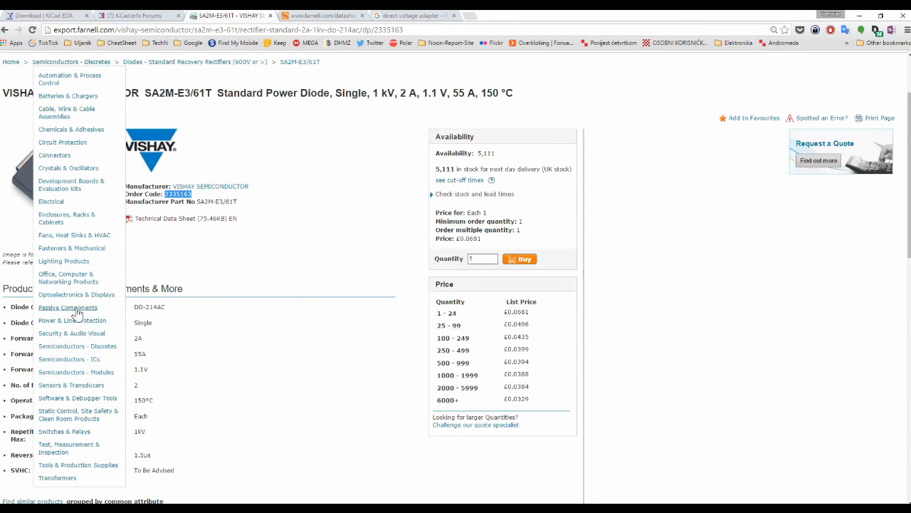
click(76, 311)
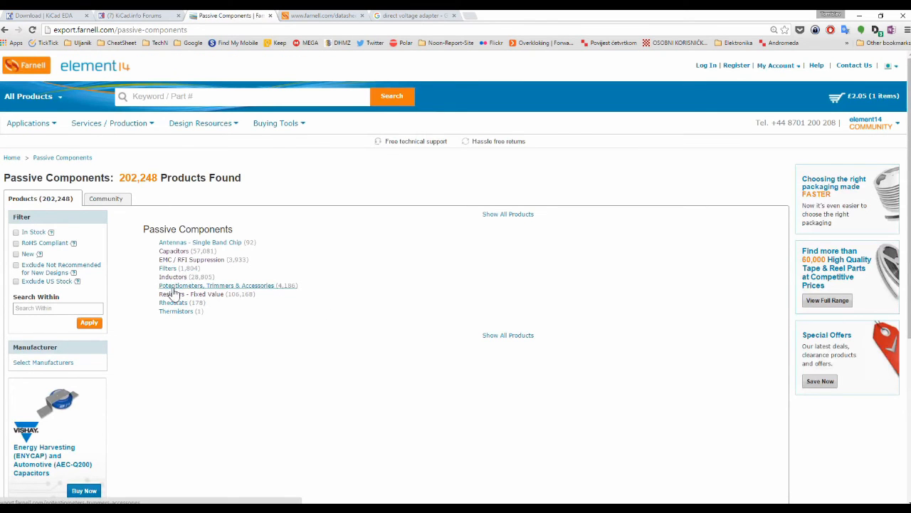
click(203, 294)
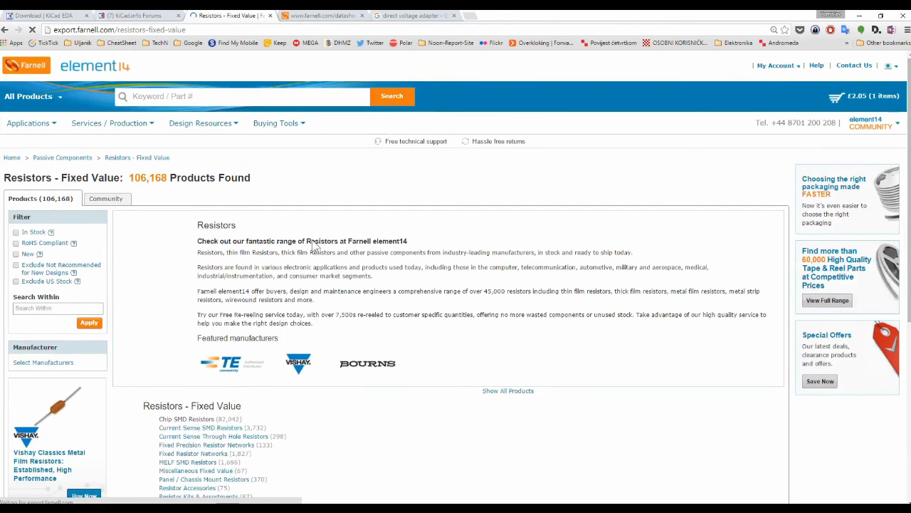
scroll(302, 335, down, 2)
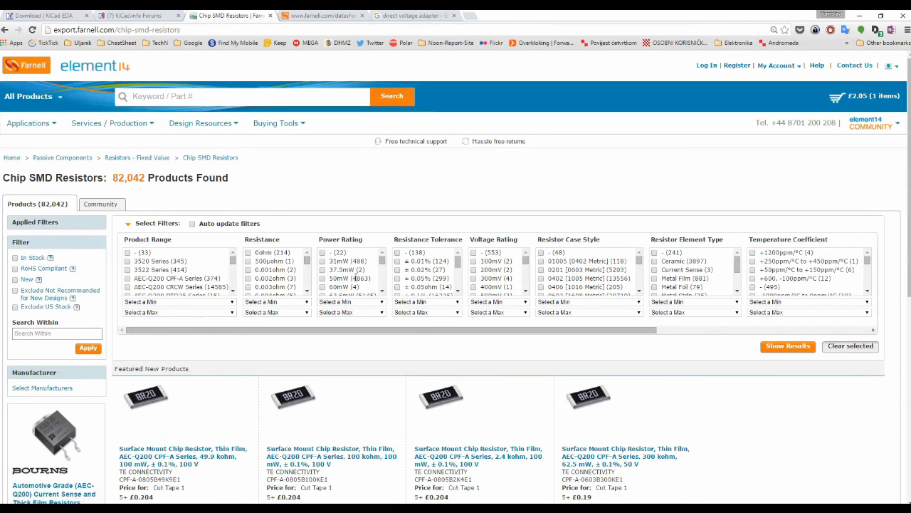
- Filter the chip SMD resistors to a 2W power rating and 300ohm resistance and show the results
scroll(360, 265, down, 5)
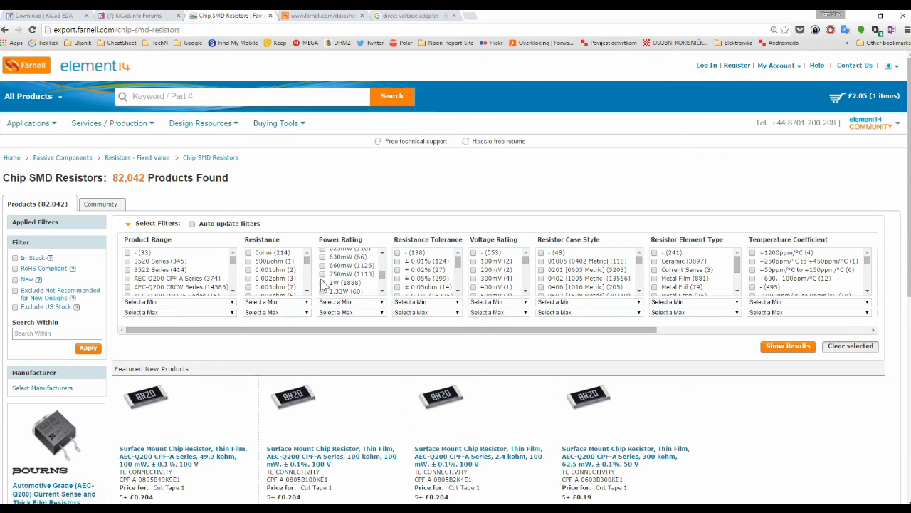
click(381, 292)
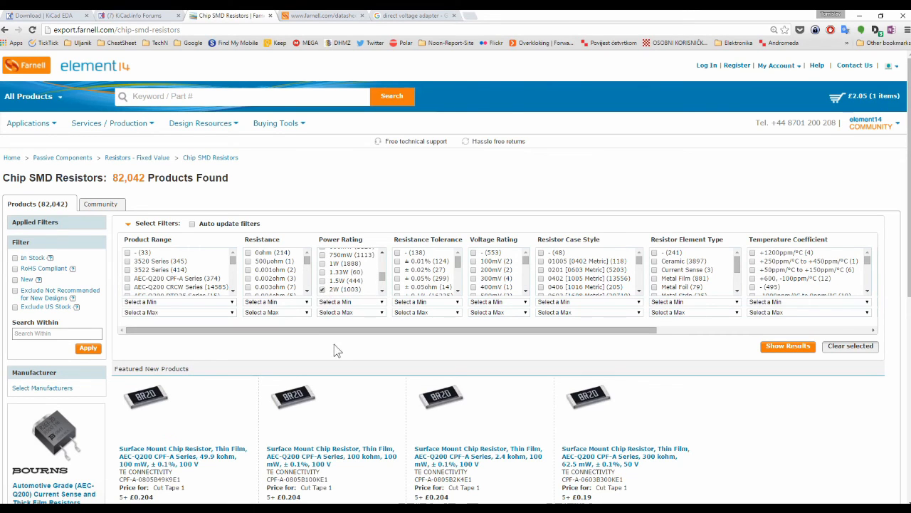
scroll(276, 274, down, 10)
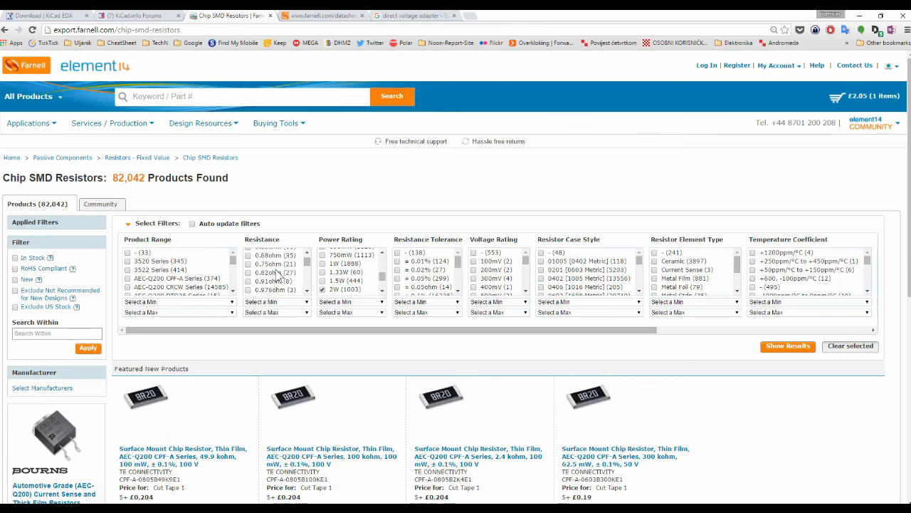
scroll(276, 276, down, 15)
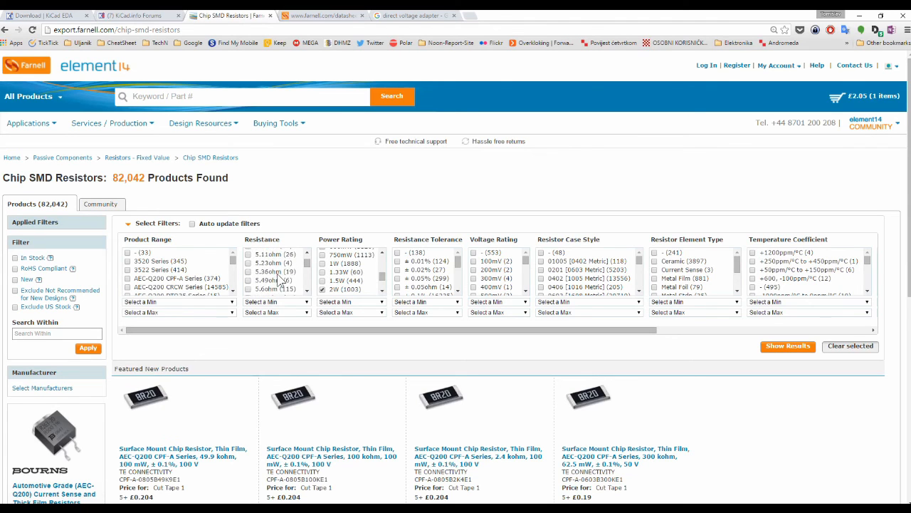
scroll(281, 279, down, 20)
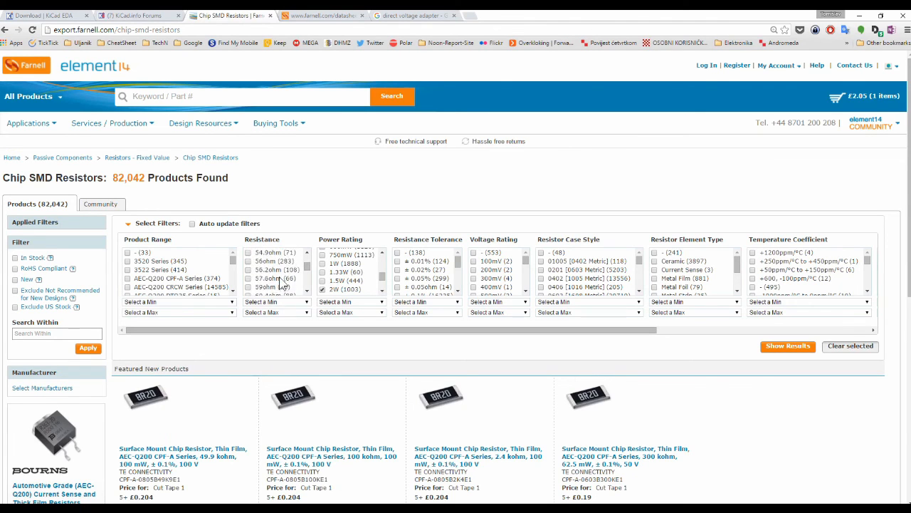
scroll(280, 279, down, 4)
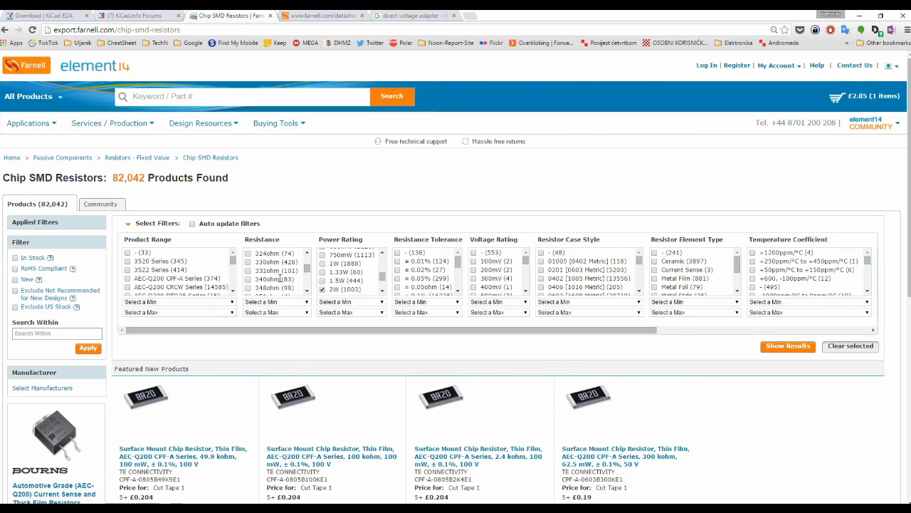
click(249, 267)
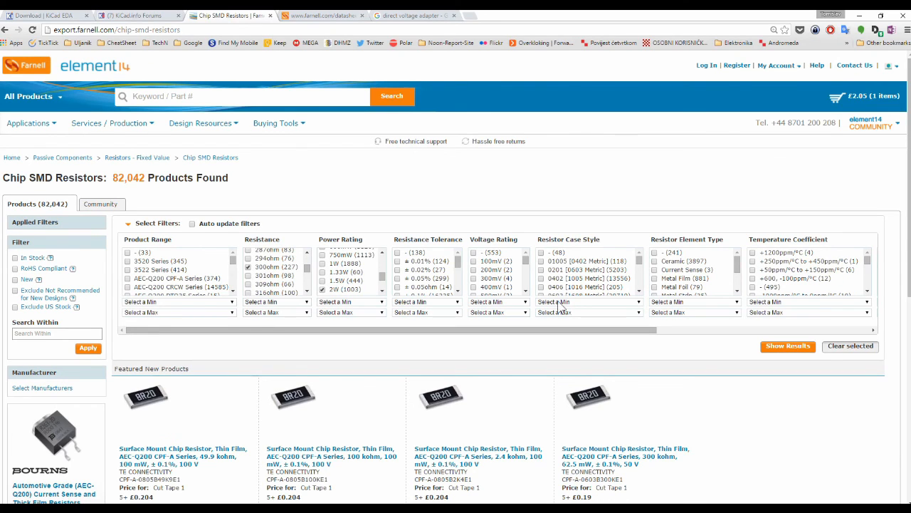
click(785, 347)
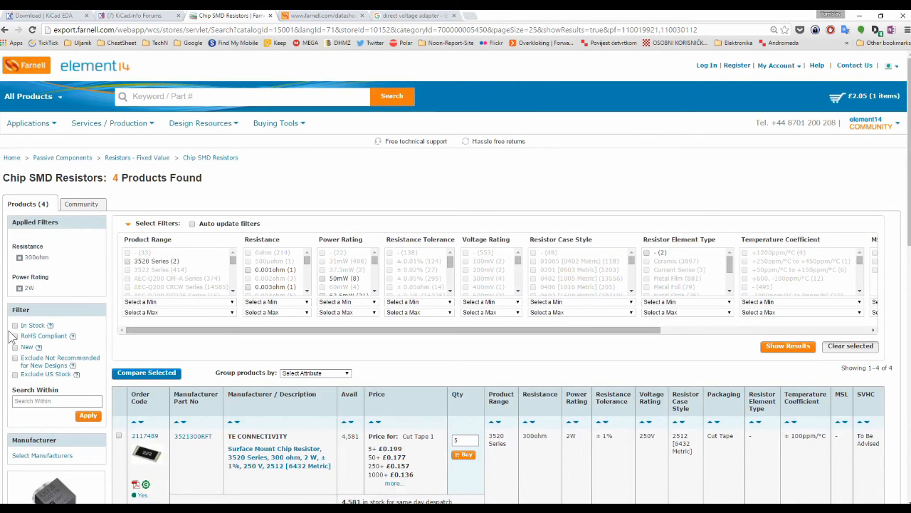
- Restrict the resistor results to in-stock items and exclude US stock
click(14, 326)
scroll(50, 271, down, 1)
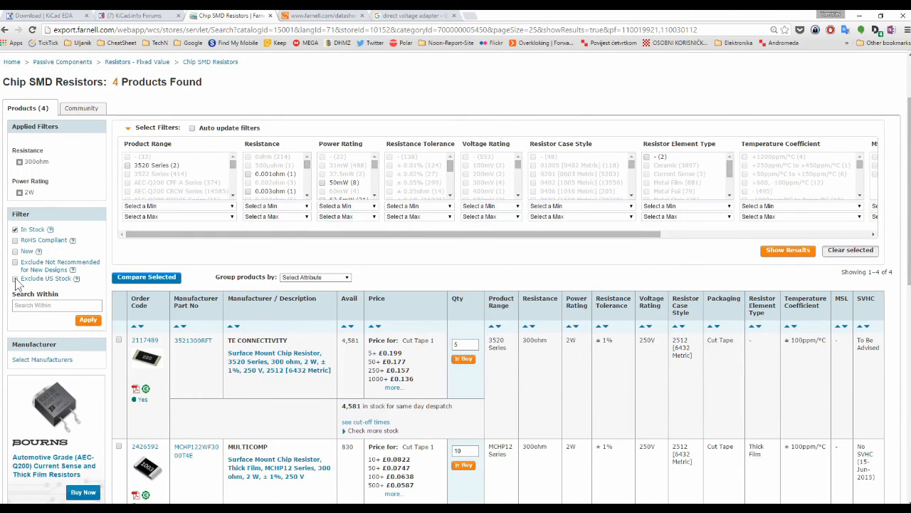
click(81, 320)
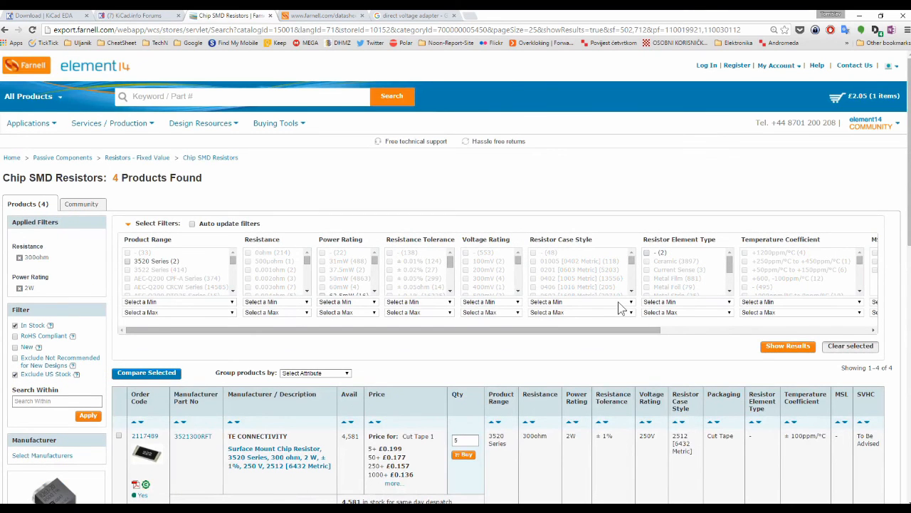
- Sort the resistor results by price, lowest first
scroll(485, 342, down, 3)
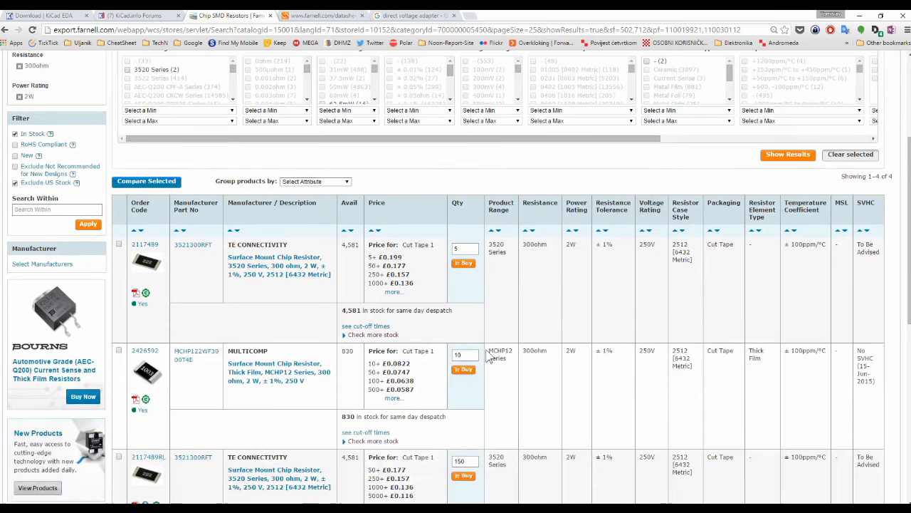
click(375, 230)
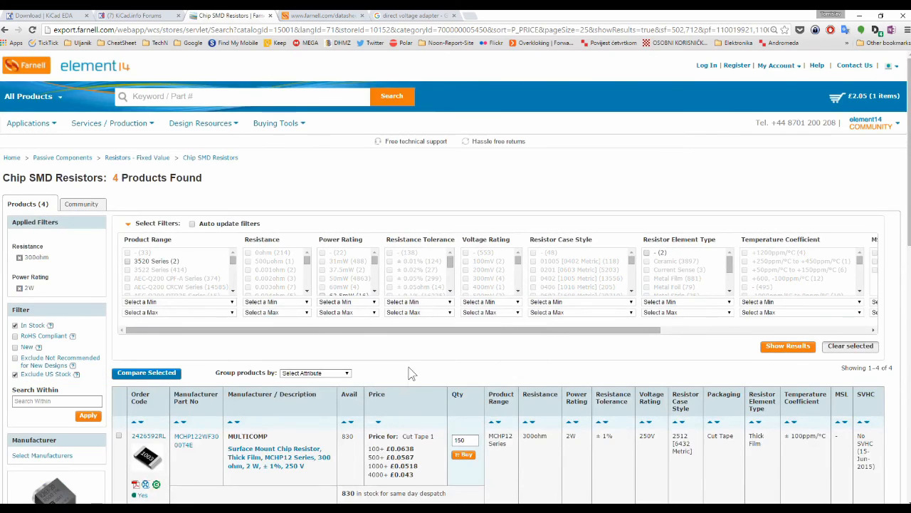
scroll(412, 373, down, 2)
scroll(505, 298, down, 1)
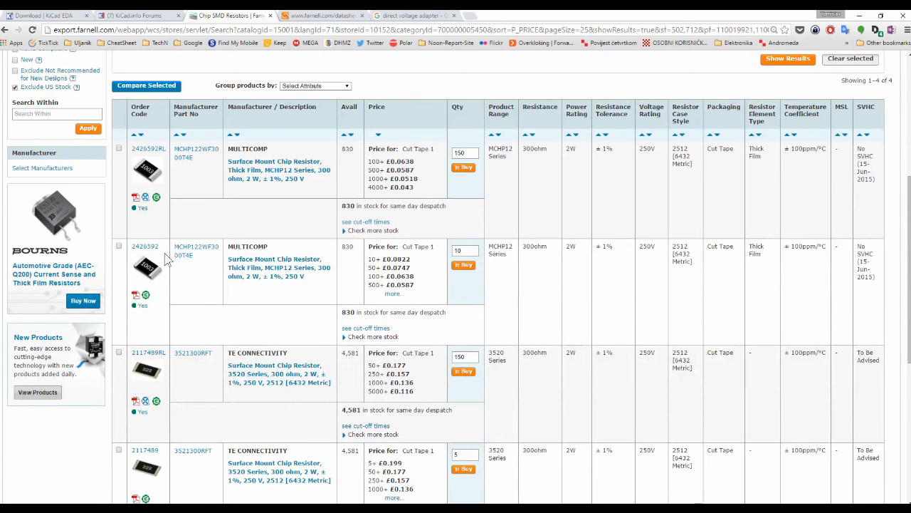
- Add 10 of the Multicomp MCHP122WF3000T4E resistor, order code 2426592, to the shopping basket
scroll(369, 275, down, 1)
scroll(385, 278, up, 1)
click(464, 266)
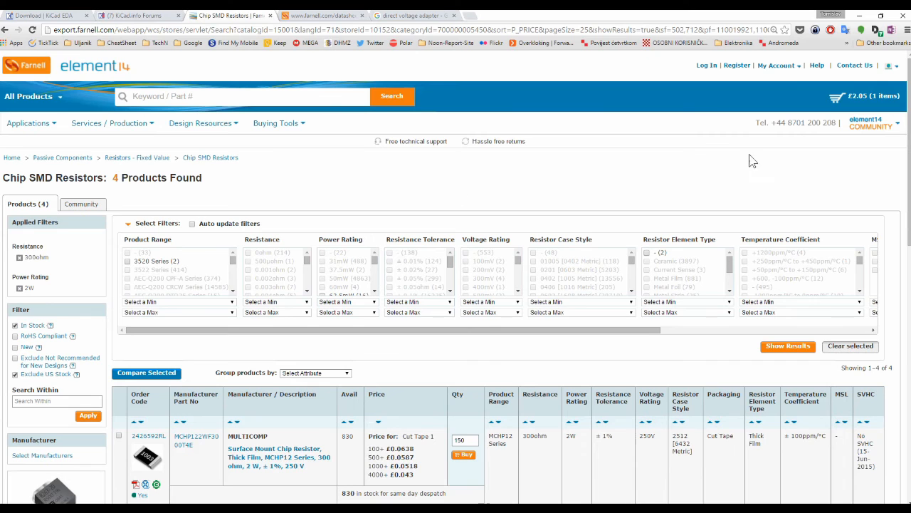
scroll(419, 180, down, 2)
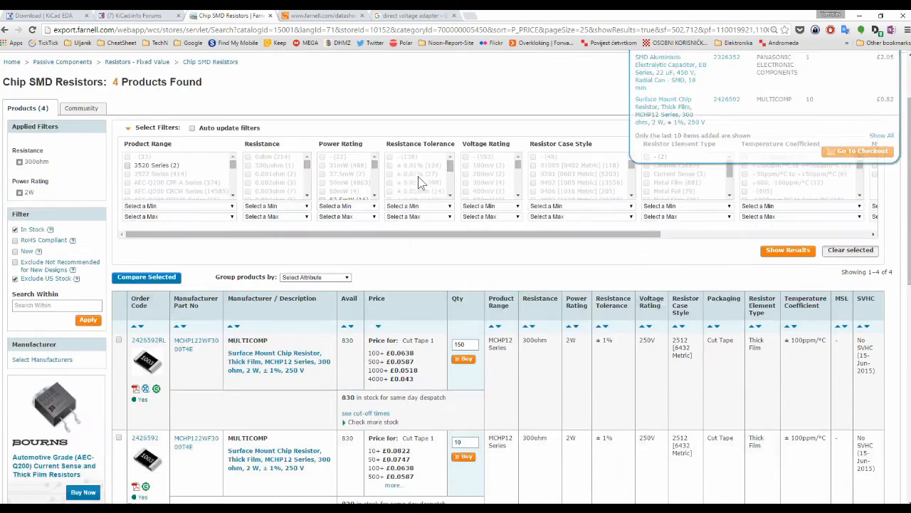
scroll(419, 180, down, 6)
scroll(413, 243, up, 2)
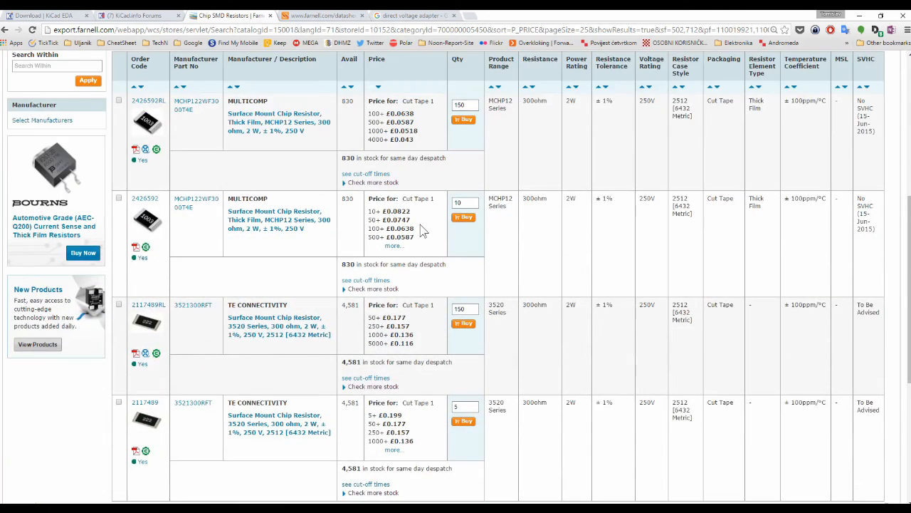
- Open the Farnell page of resistor 2426592 and copy its description, starting with "Surface Mount Chip Resistor", into the 300R resistor's Type field in KiCad
click(271, 221)
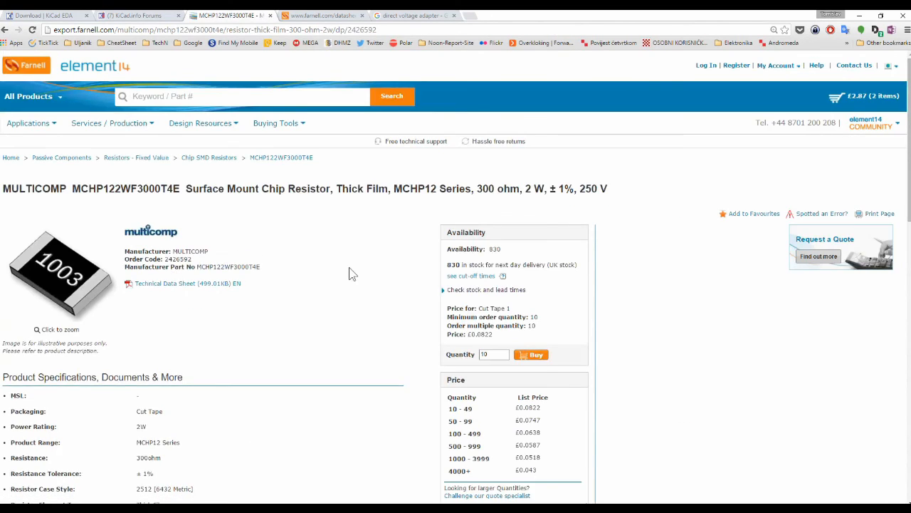
scroll(348, 275, down, 4)
scroll(335, 278, up, 3)
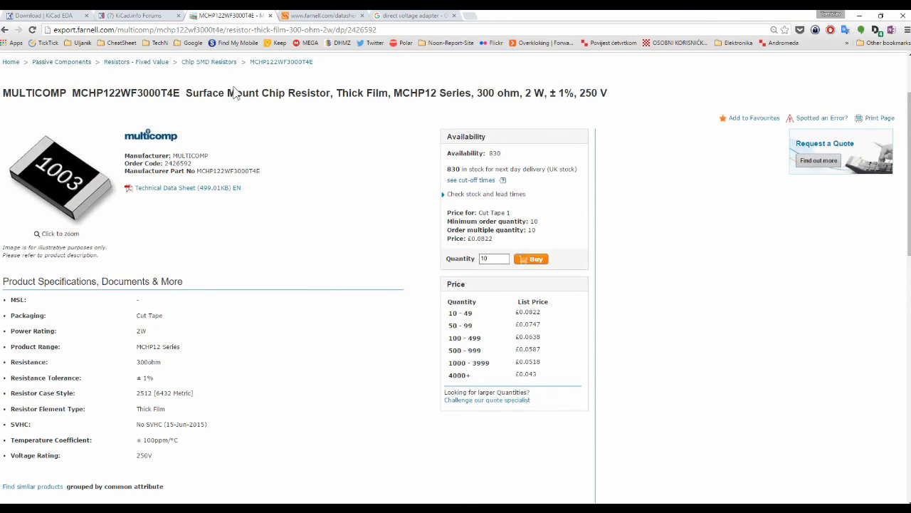
drag(190, 94, 670, 103)
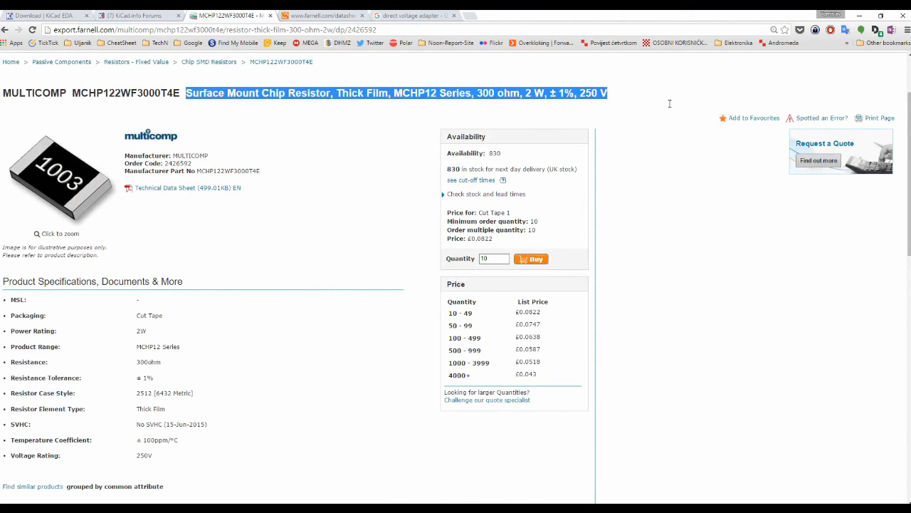
key(alt+Tab)
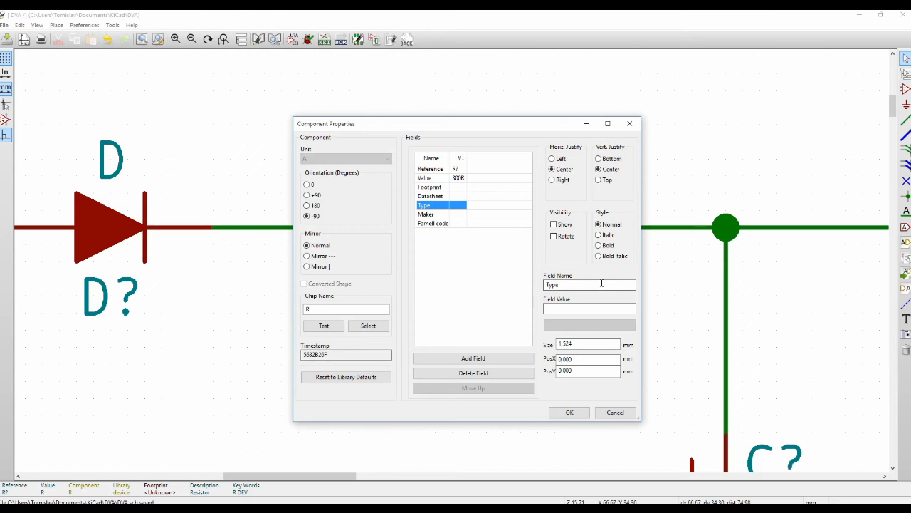
click(569, 308)
key(ctrl+v)
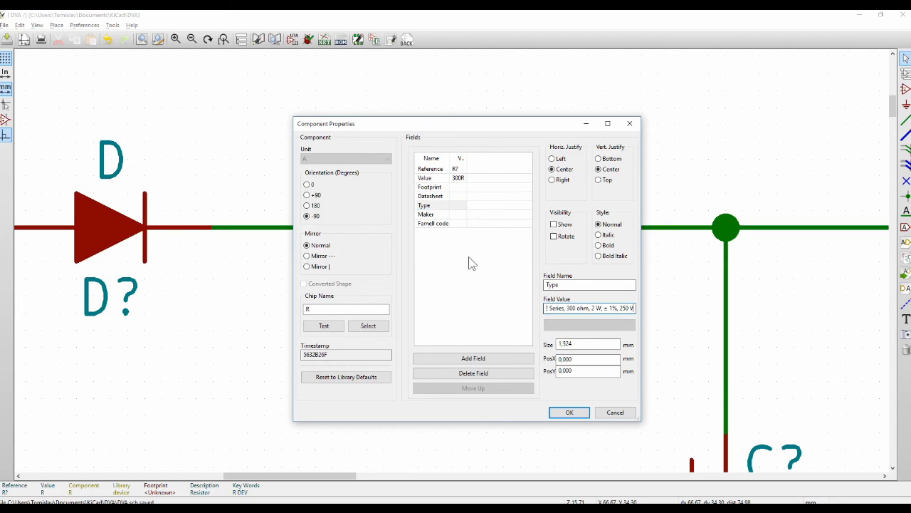
- Copy "MULTICOMP MCHP122WF3000T4E" from the Farnell product page into the 300R resistor's Maker field in KiCad
click(441, 223)
key(alt+Tab)
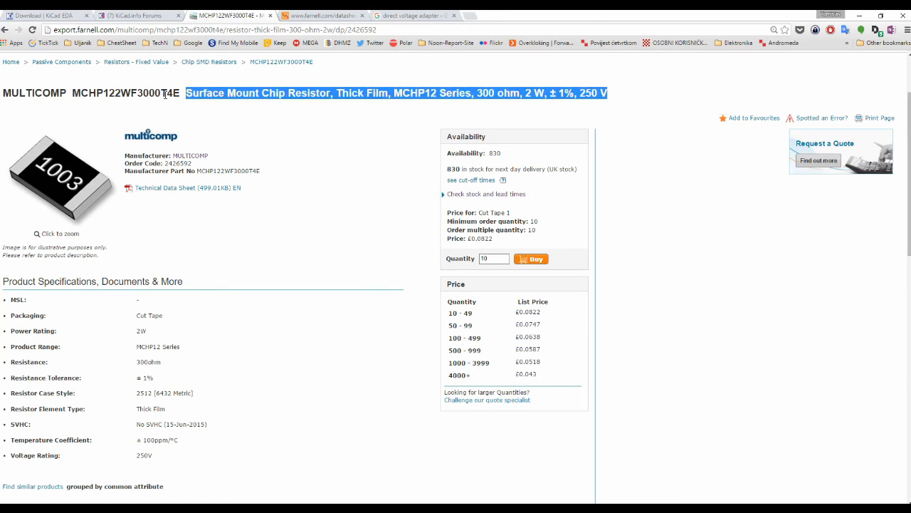
drag(180, 93, 2, 93)
key(ctrl+c)
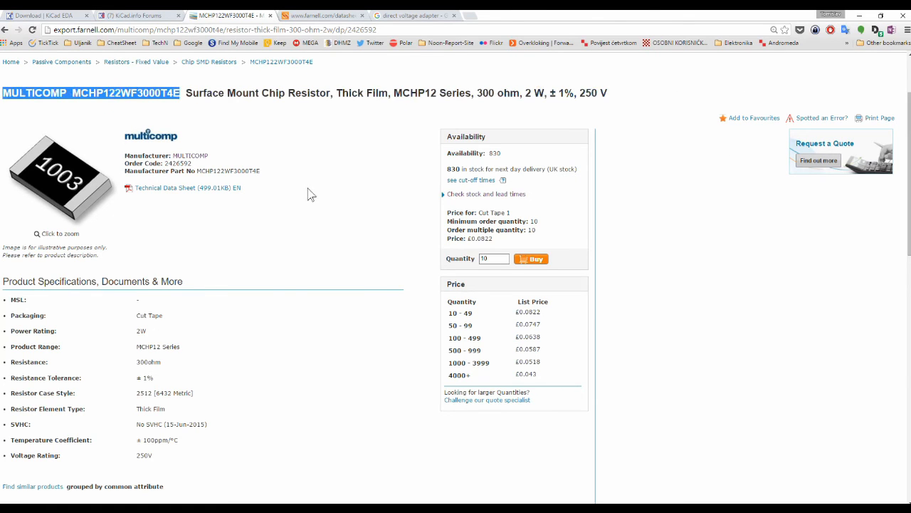
key(alt+Tab)
click(565, 311)
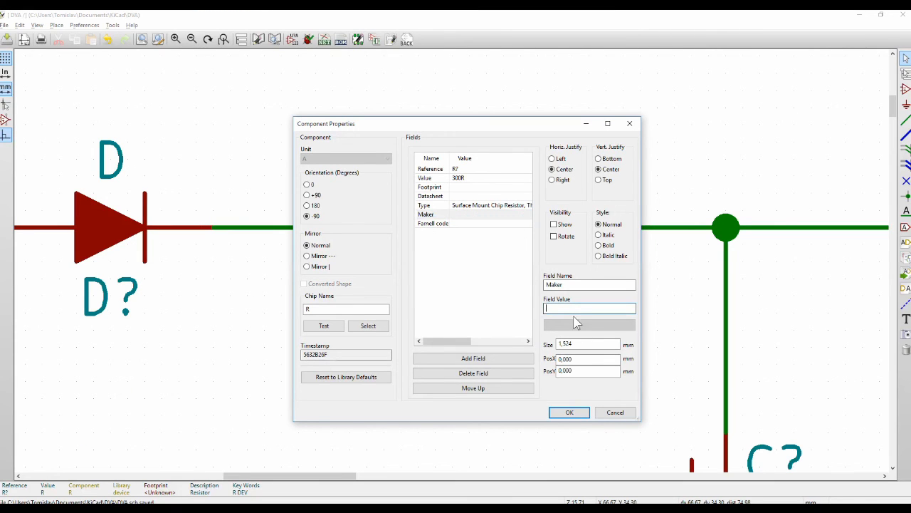
key(ctrl+v)
- Copy order code 2426592 from Farnell into the resistor's Farnell code field in KiCad and apply the component properties
click(458, 224)
key(alt+Tab)
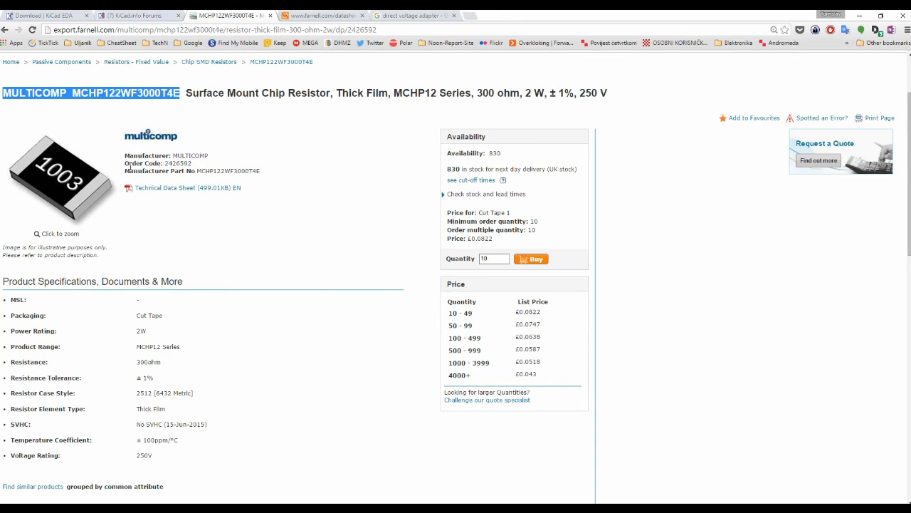
double_click(178, 163)
key(ctrl+c)
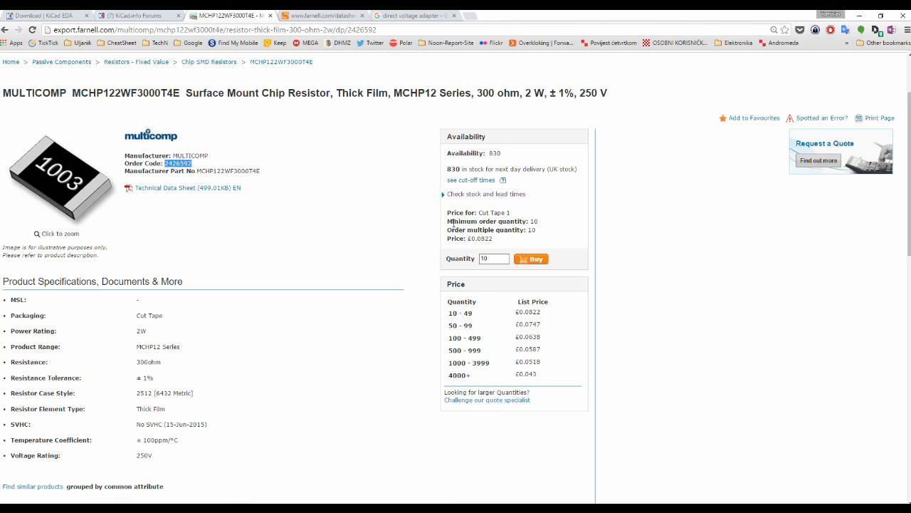
key(alt+Tab)
click(576, 308)
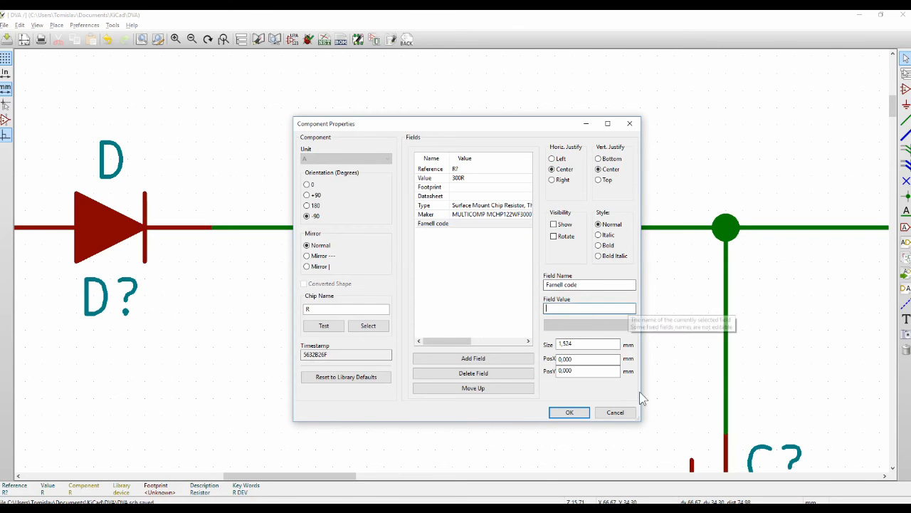
key(ctrl+v)
click(569, 412)
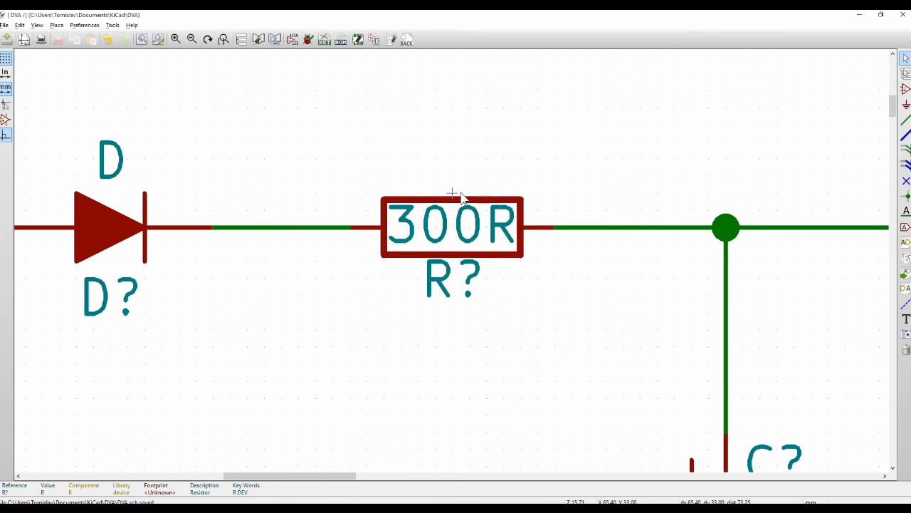
- Set the value of the series resistor beside the diode to 300, without the R suffix
scroll(463, 238, down, 5)
scroll(452, 258, up, 5)
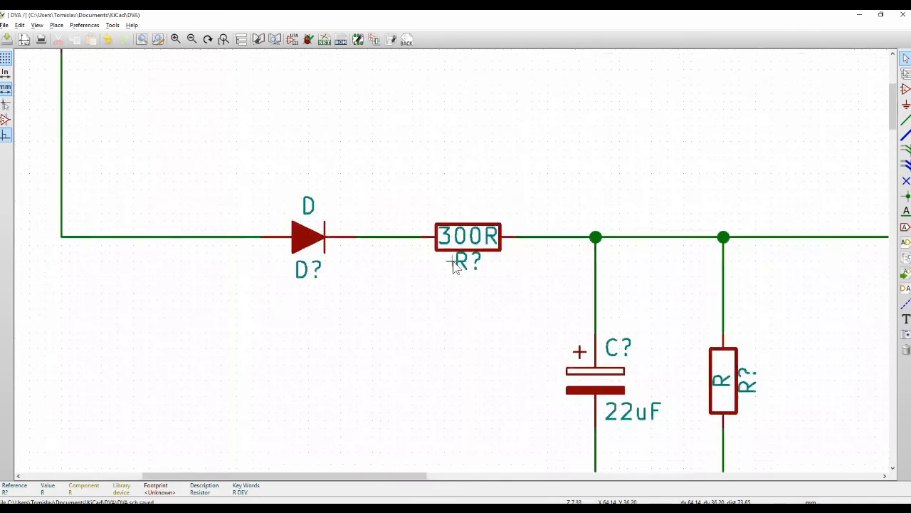
right_click(477, 225)
click(518, 251)
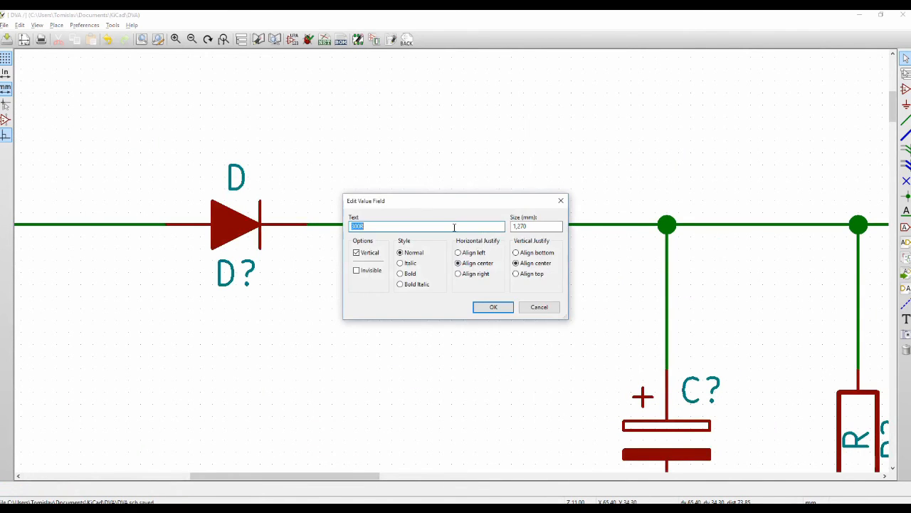
click(447, 225)
key(BackSpace)
key(Return)
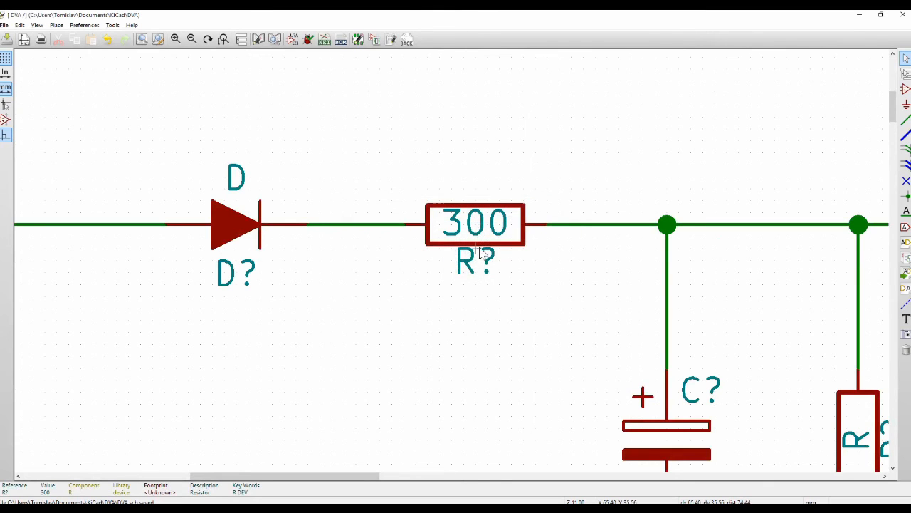
- Open the properties of the vertical resistor parallel to the 22uF capacitor and set its value to 1M
scroll(474, 260, down, 4)
scroll(464, 275, up, 2)
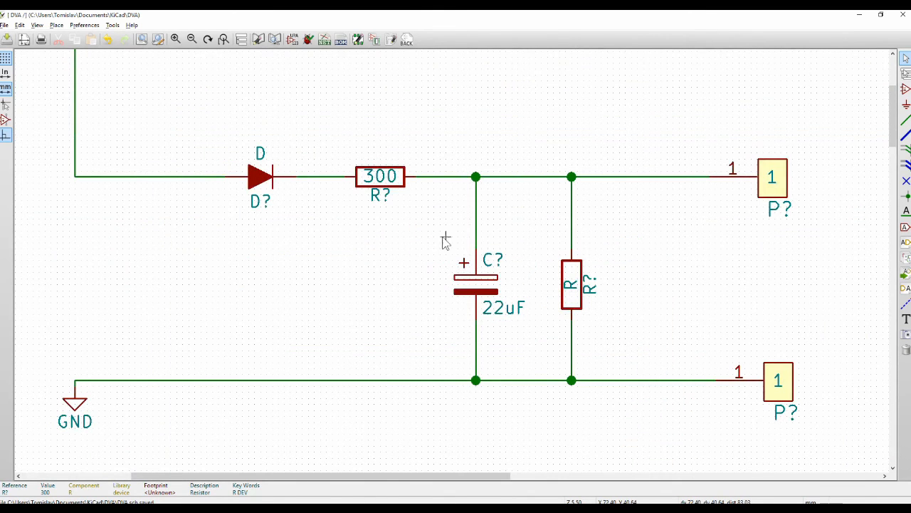
double_click(571, 280)
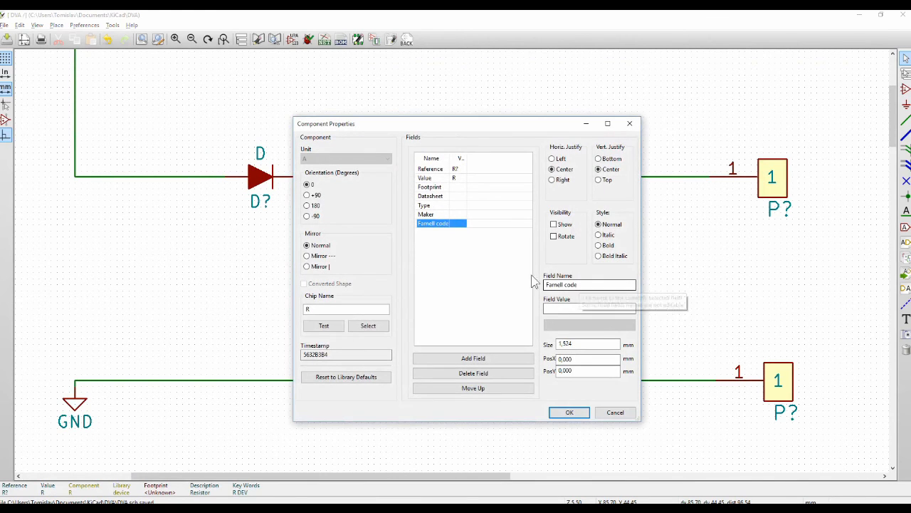
click(439, 178)
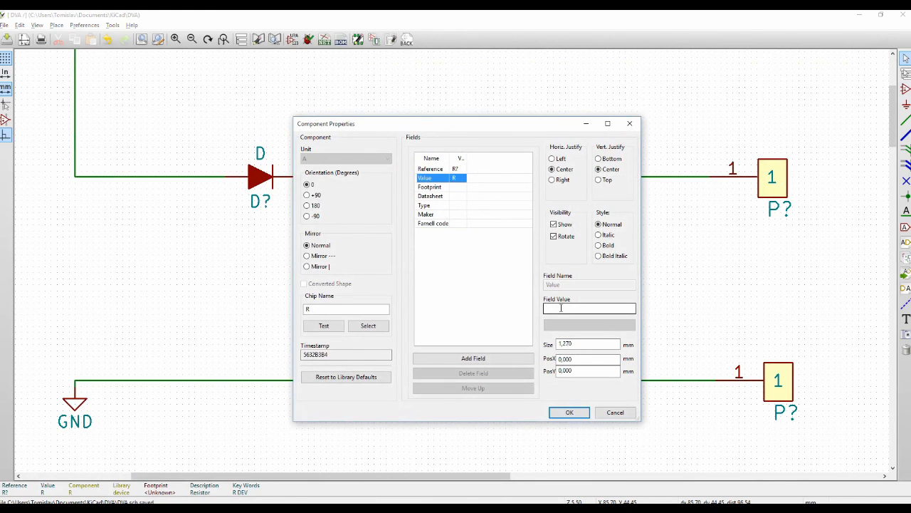
text(1M)
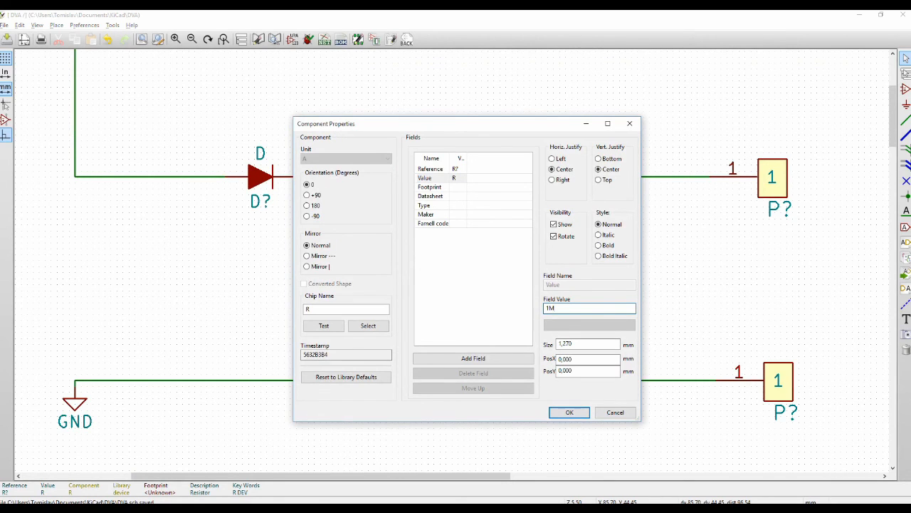
- Return to Farnell's chip SMD resistor list in the browser and show the 2W results with a resistance of 1Mohm
click(285, 508)
key(alt+Left)
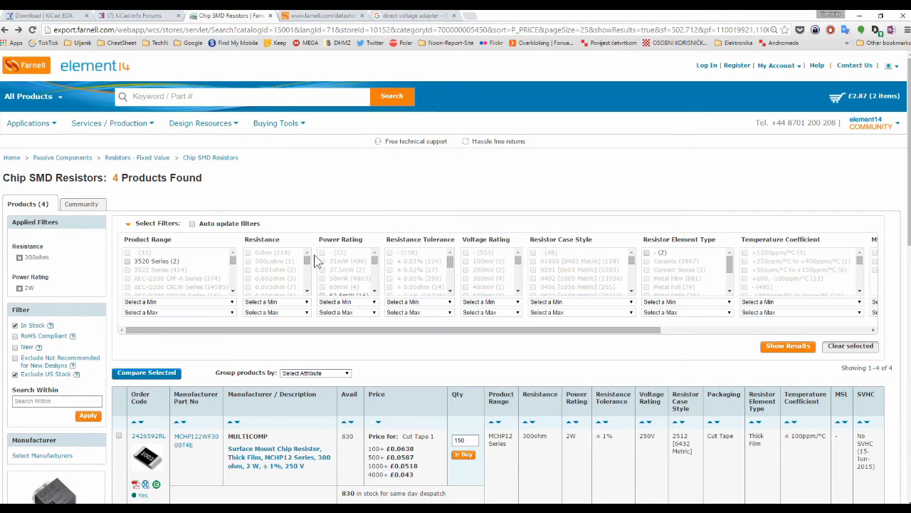
drag(305, 259, 304, 294)
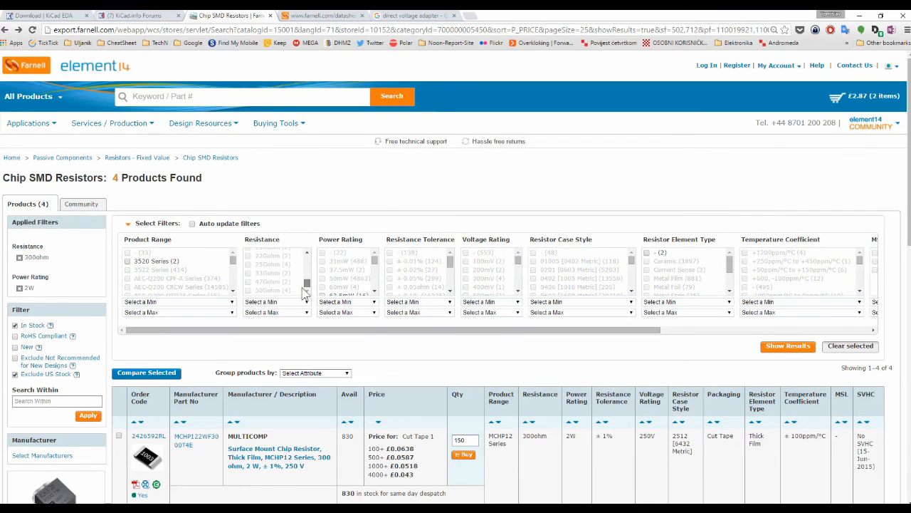
scroll(293, 280, up, 8)
scroll(292, 279, down, 5)
scroll(283, 277, up, 2)
scroll(282, 288, up, 5)
scroll(283, 267, up, 10)
scroll(278, 268, up, 10)
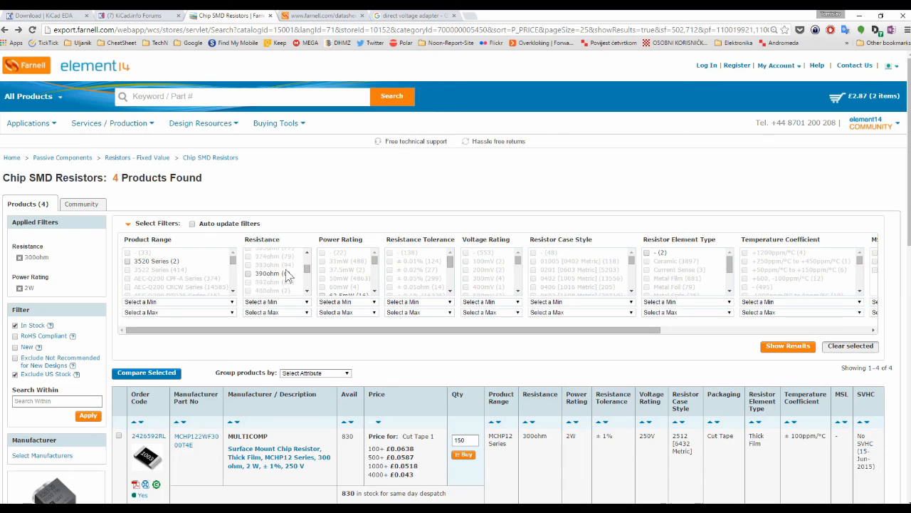
scroll(287, 273, up, 3)
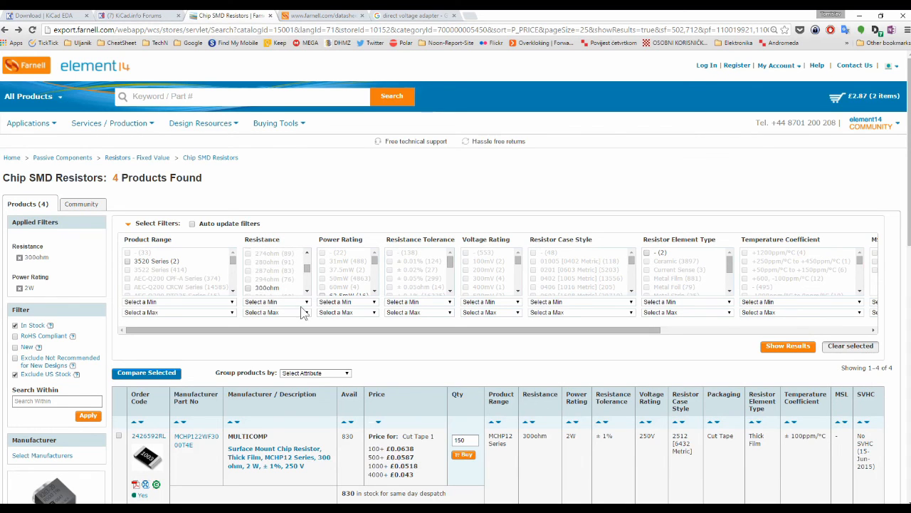
click(776, 347)
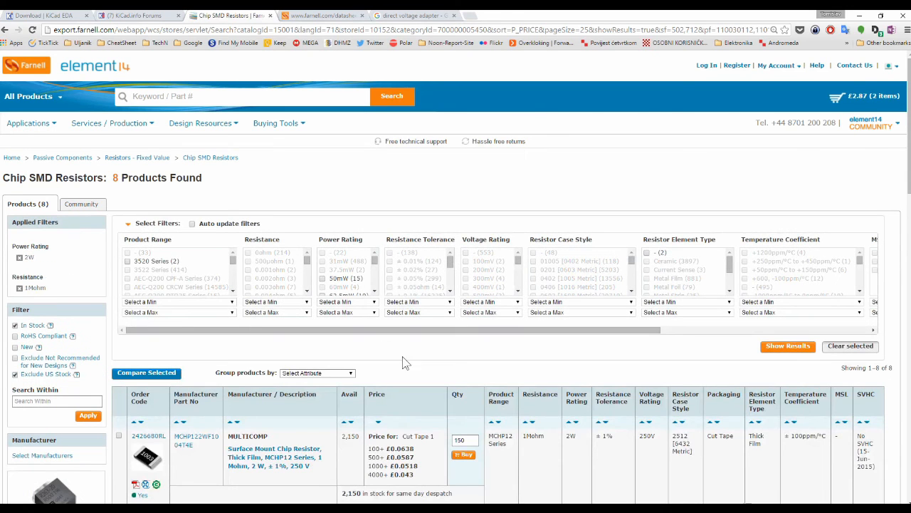
- Check the case style of the Multicomp MCHP122WF1004T4E resistor, order code 2426680, and add 10 of it to the shopping basket
scroll(439, 368, down, 3)
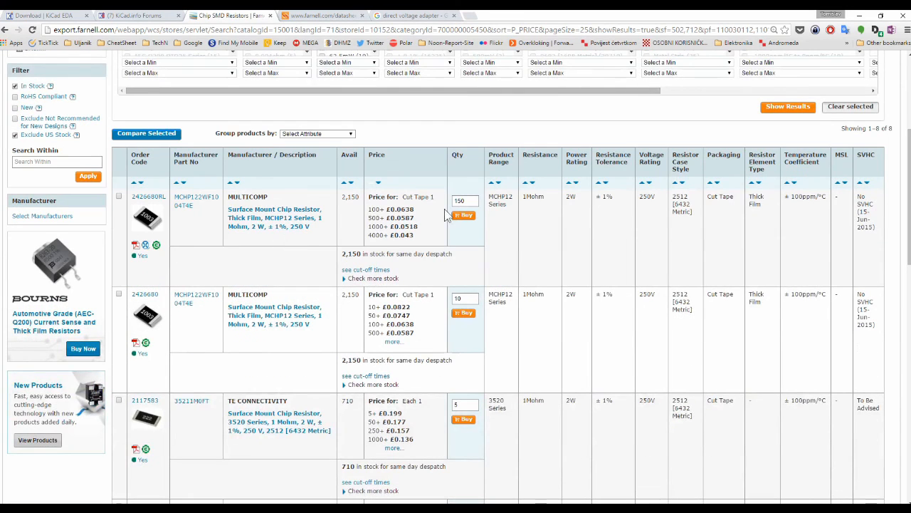
scroll(353, 285, down, 2)
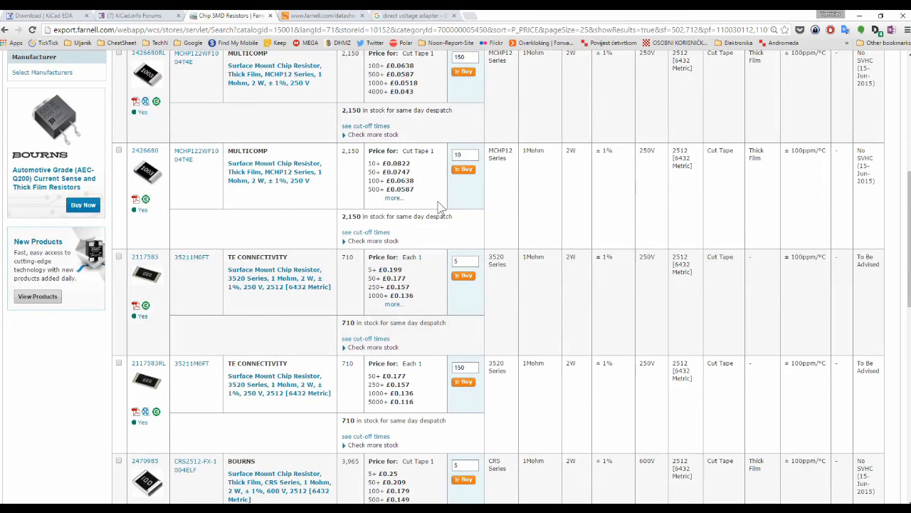
scroll(420, 206, up, 1)
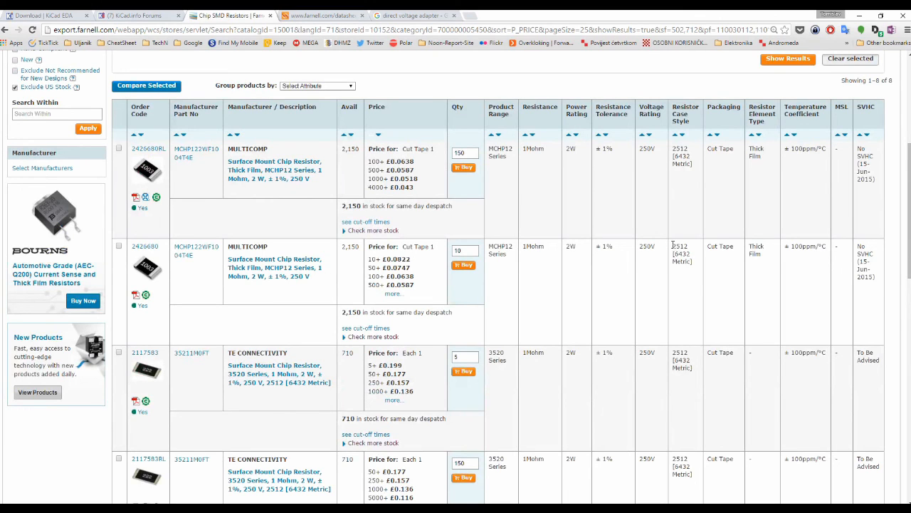
drag(673, 245, 687, 265)
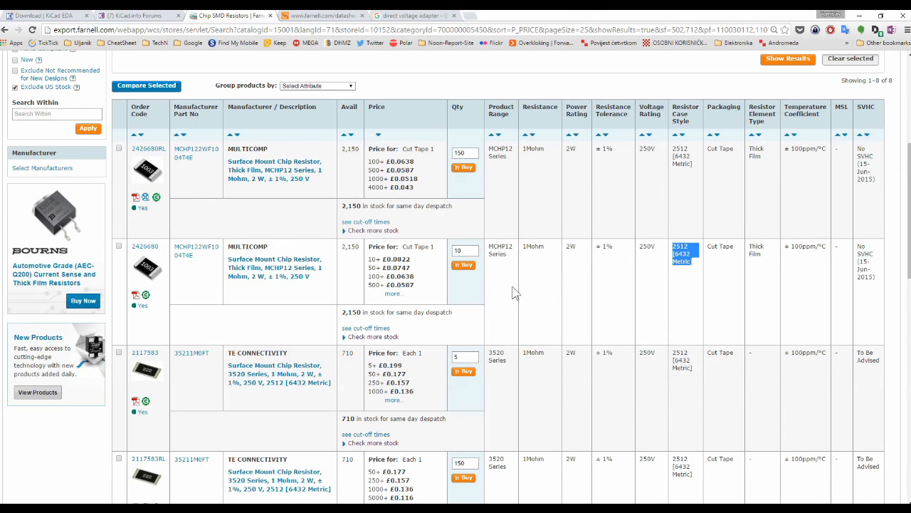
click(482, 273)
scroll(530, 309, up, 4)
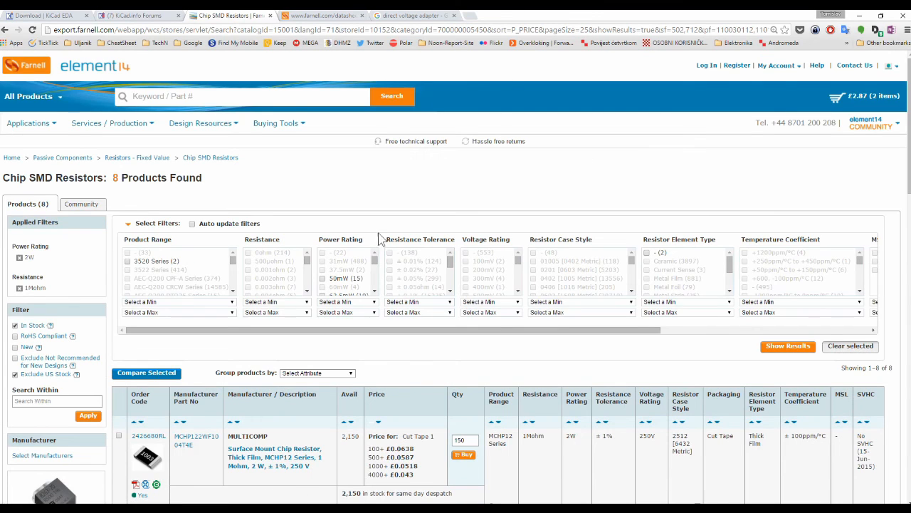
scroll(347, 333, down, 6)
scroll(409, 317, up, 3)
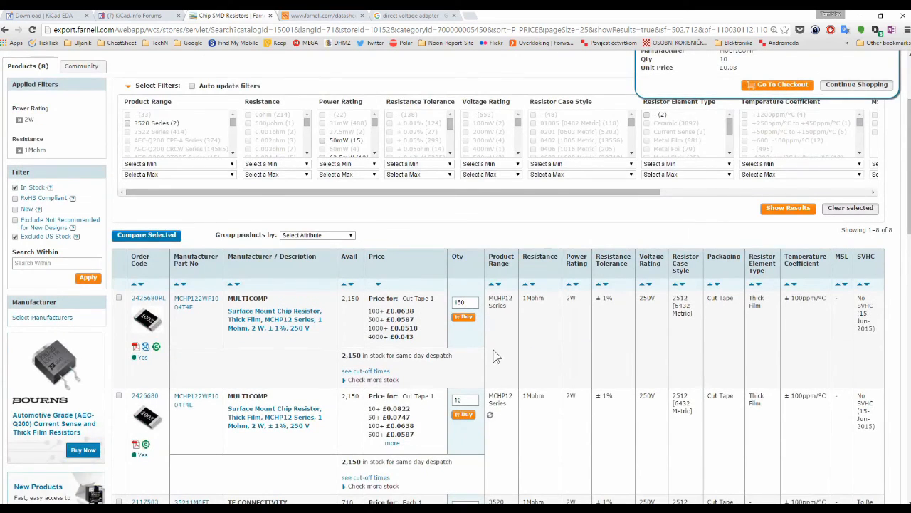
scroll(497, 363, down, 1)
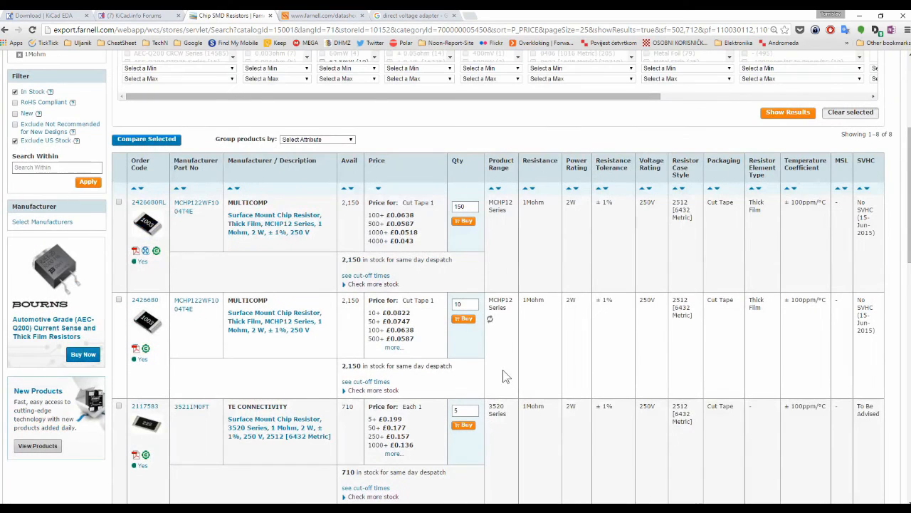
- Copy "Surface Mount Chip Resistor, Thick Film, MCHP12 Series, 1 Mohm, 2 W, ± 1%, 250 V" from Farnell's product page into the 1M resistor's Type field
click(282, 319)
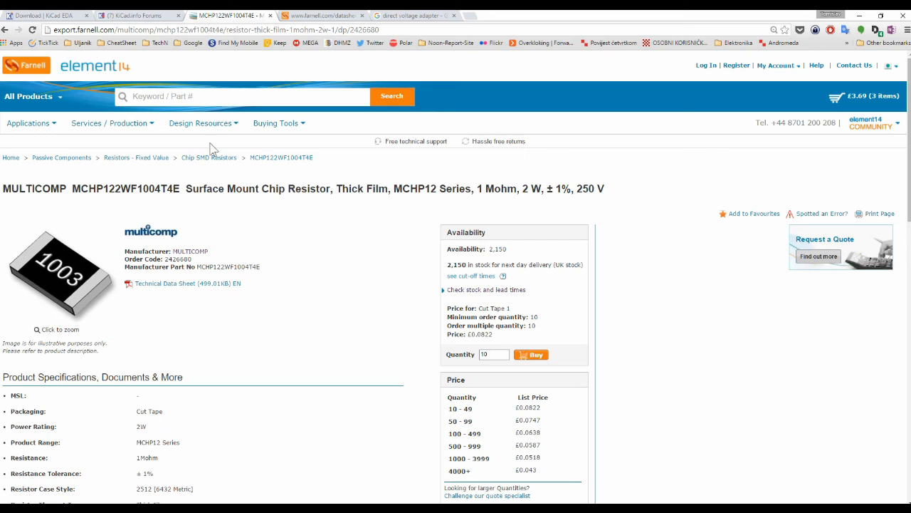
drag(187, 188, 623, 192)
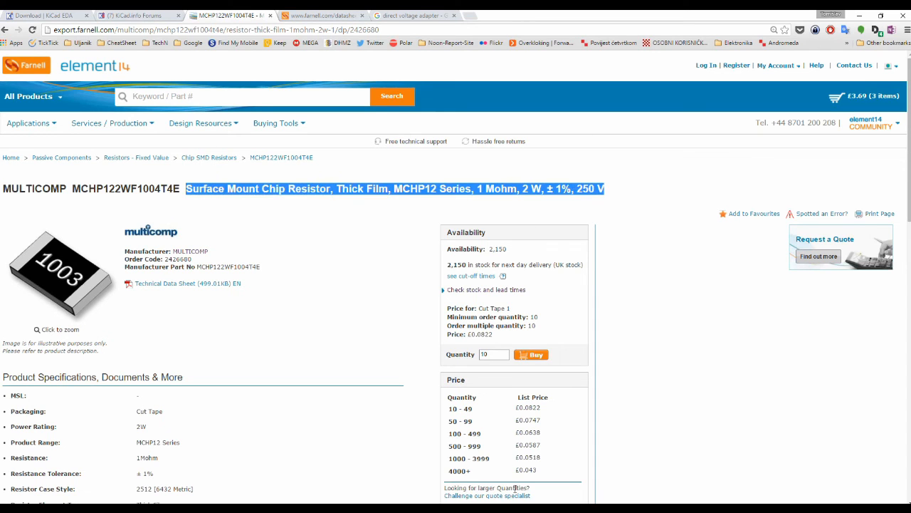
key(alt+Tab)
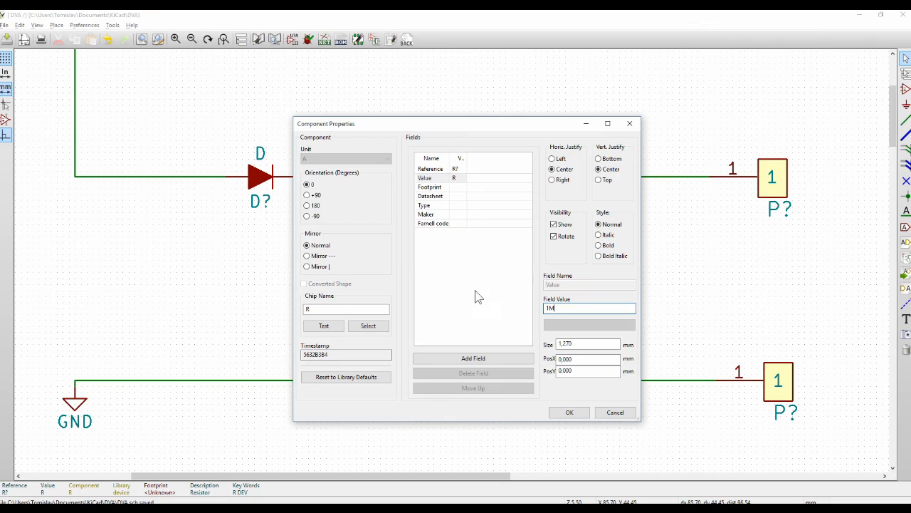
click(445, 206)
click(584, 309)
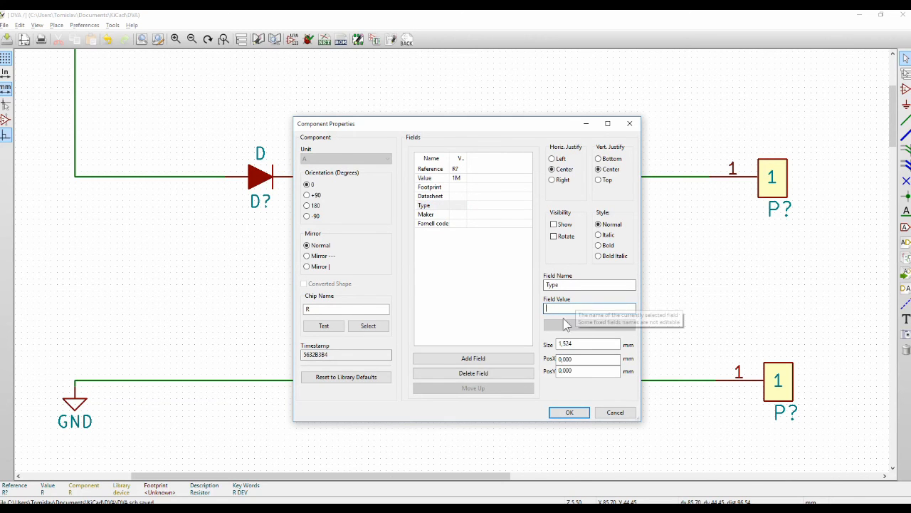
text(2 Series, 1 Mohm, 2 W, ± 1%, 250 V)
- Copy the maker and part number MULTICOMP MCHP122WF1004T4E from the Farnell product page into the 1M resistor's Maker field
click(445, 223)
key(alt+Tab)
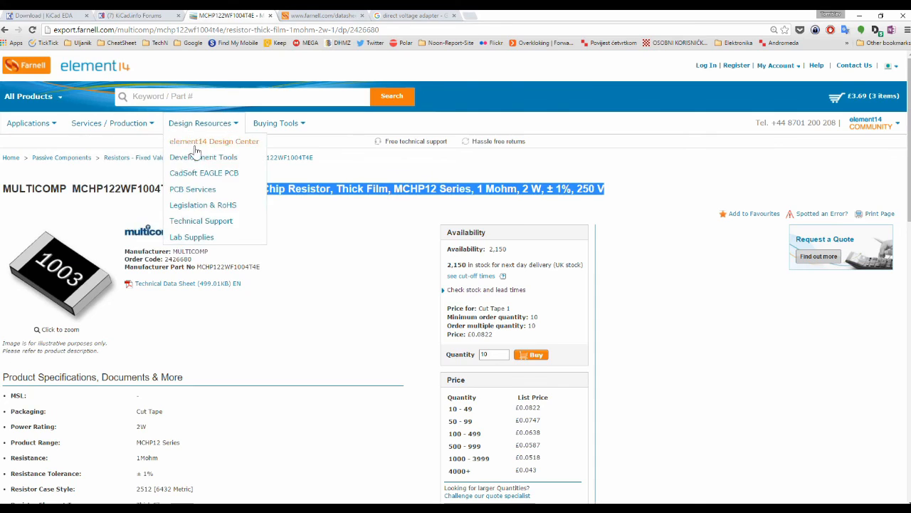
drag(180, 190, 2, 190)
key(ctrl+c)
key(alt+Tab)
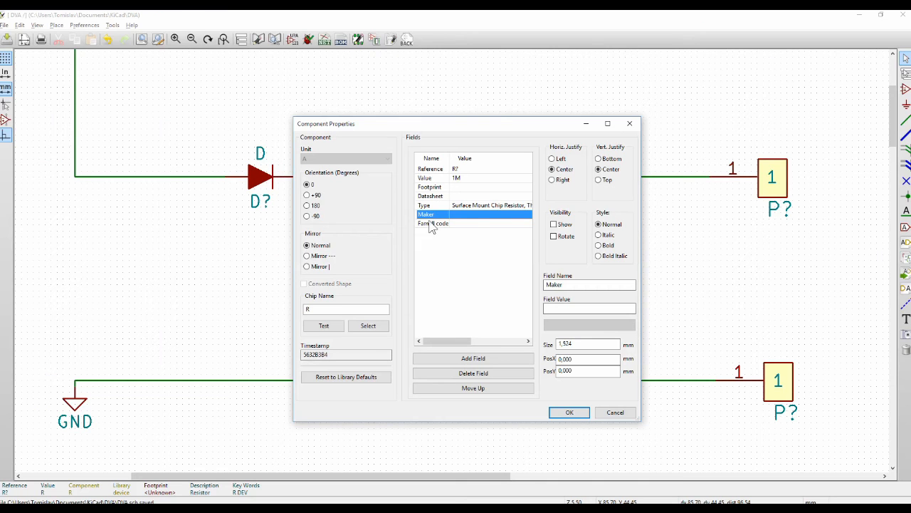
click(566, 307)
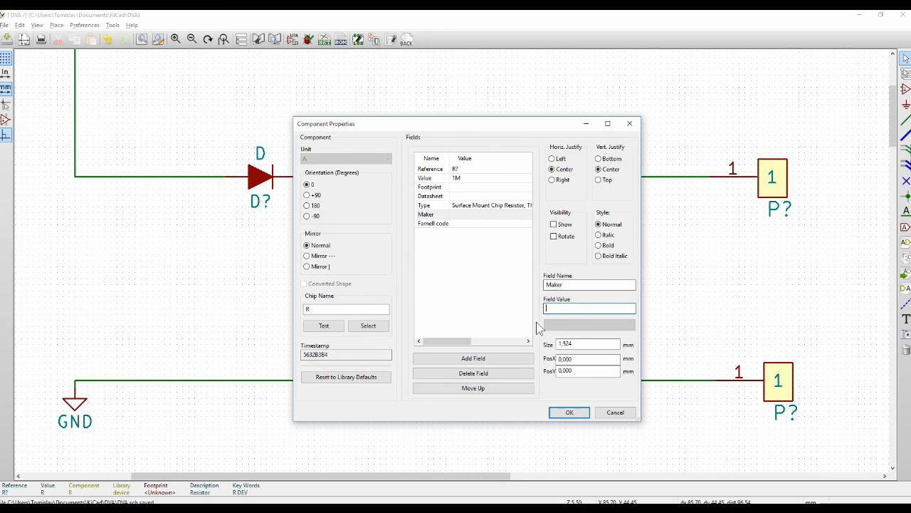
key(ctrl+v)
- Copy order code 2426680 from the Farnell product page into the resistor's Farnell code field and accept the component properties
click(439, 223)
key(alt+Tab)
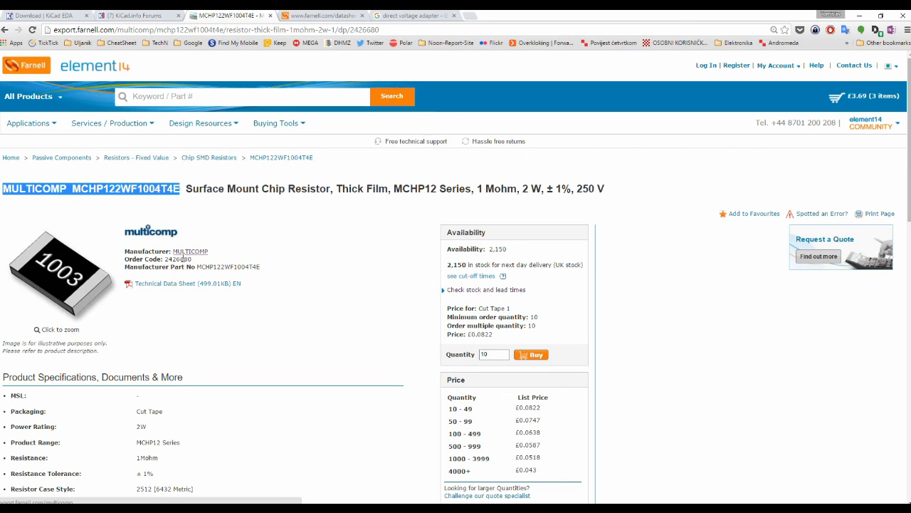
double_click(178, 260)
key(ctrl+c)
key(alt+Tab)
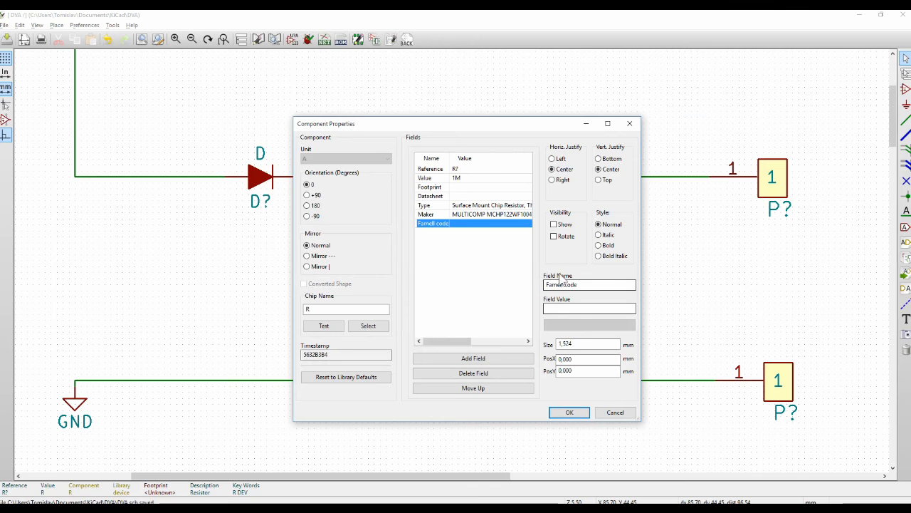
click(546, 308)
key(ctrl+v)
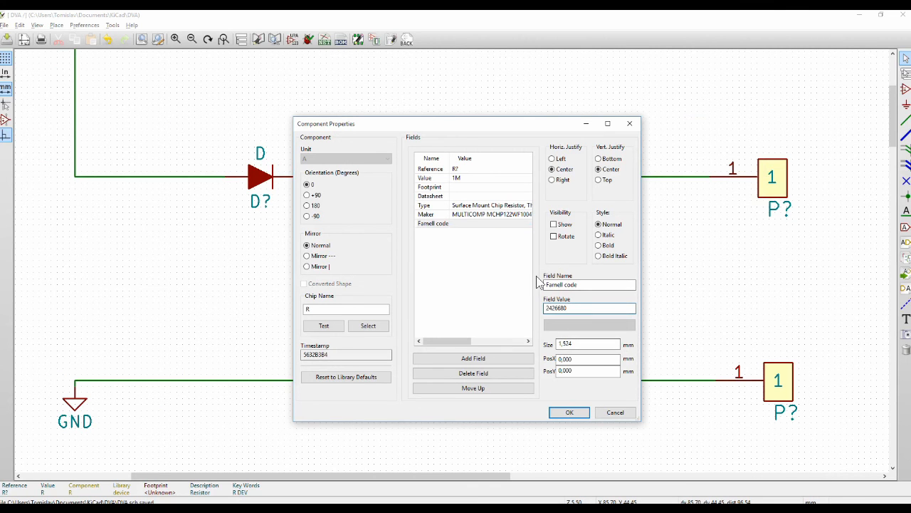
click(484, 207)
click(491, 196)
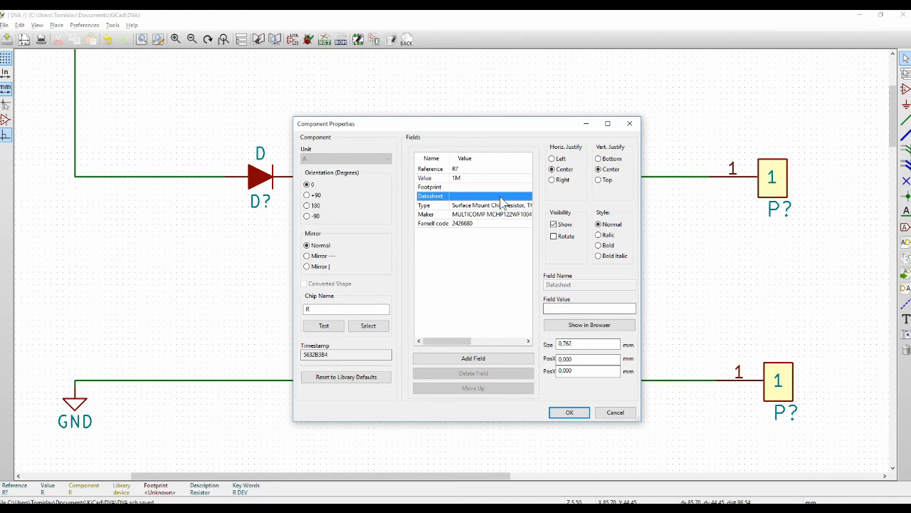
click(565, 413)
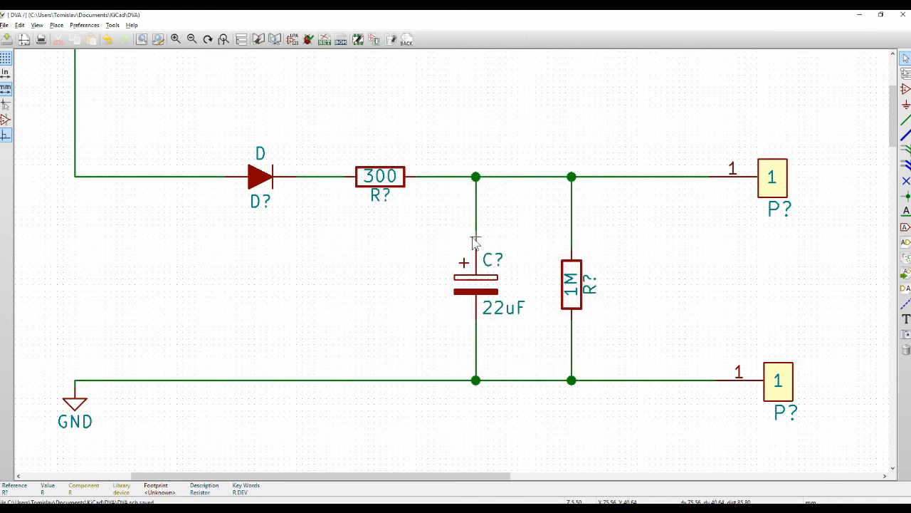
scroll(474, 240, down, 3)
scroll(456, 256, up, 2)
scroll(453, 265, up, 1)
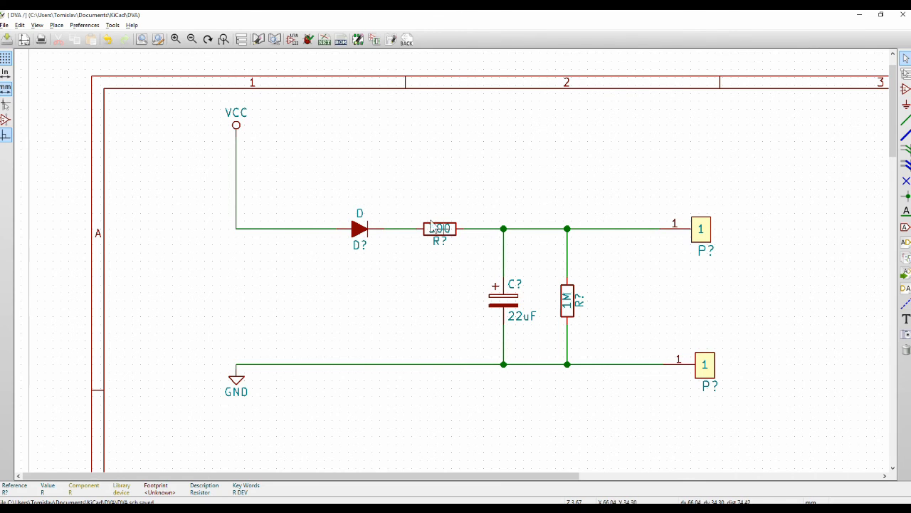
scroll(450, 257, down, 2)
scroll(453, 266, up, 1)
scroll(453, 265, up, 2)
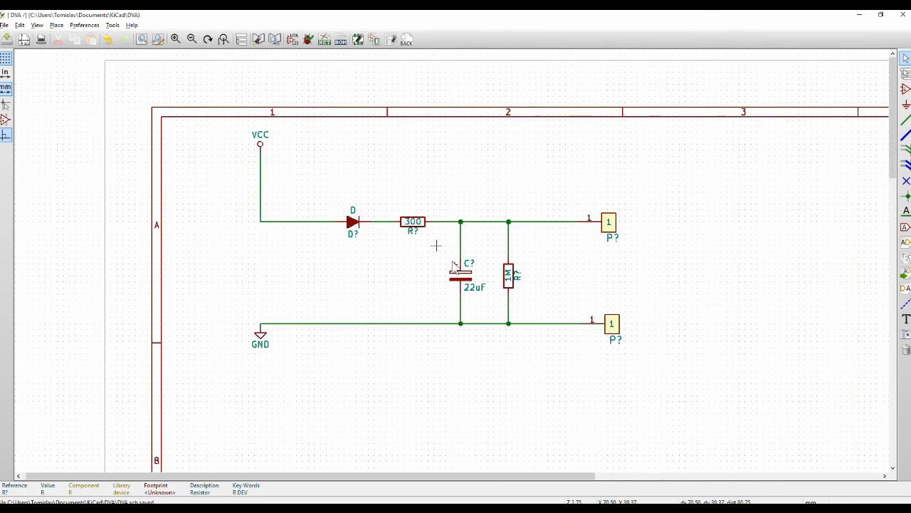